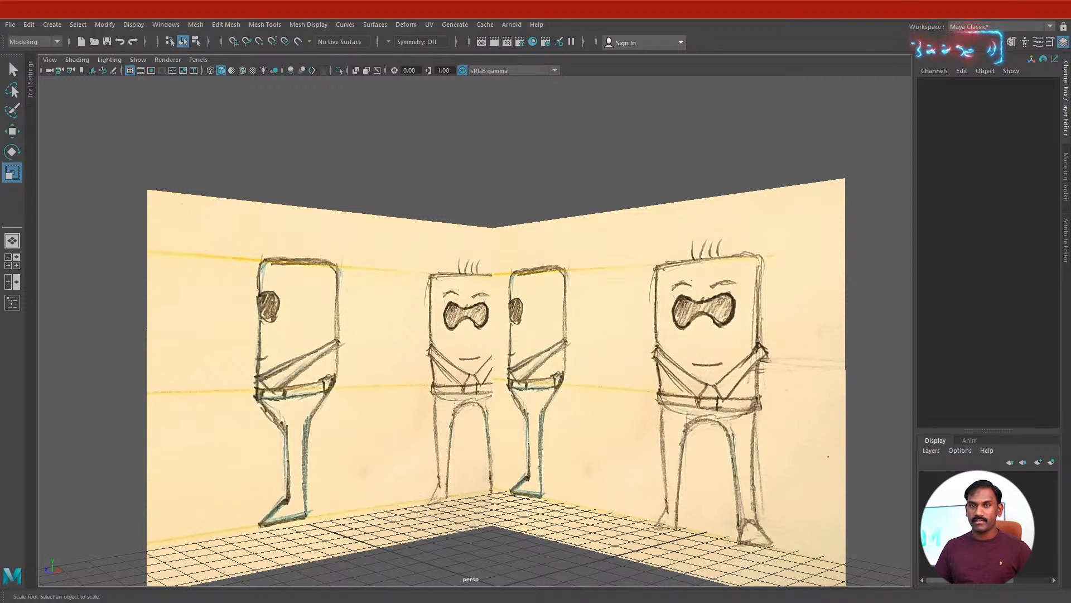
- Create a polygon cube and raise it to about 8.87 on Y, over the character's body in the side reference
left_click(58, 24)
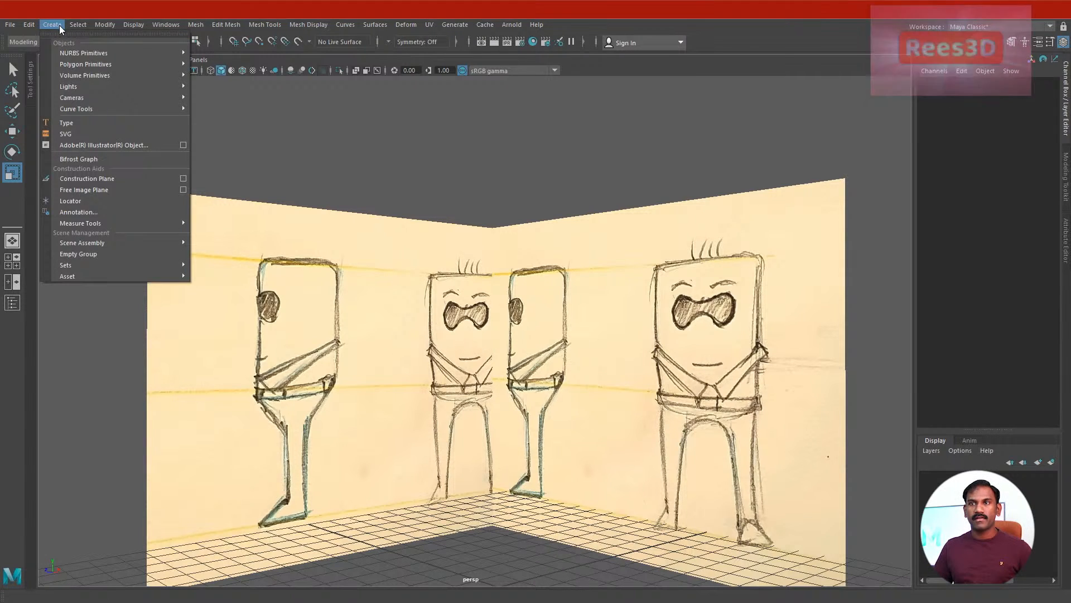
mouse_move(78, 65)
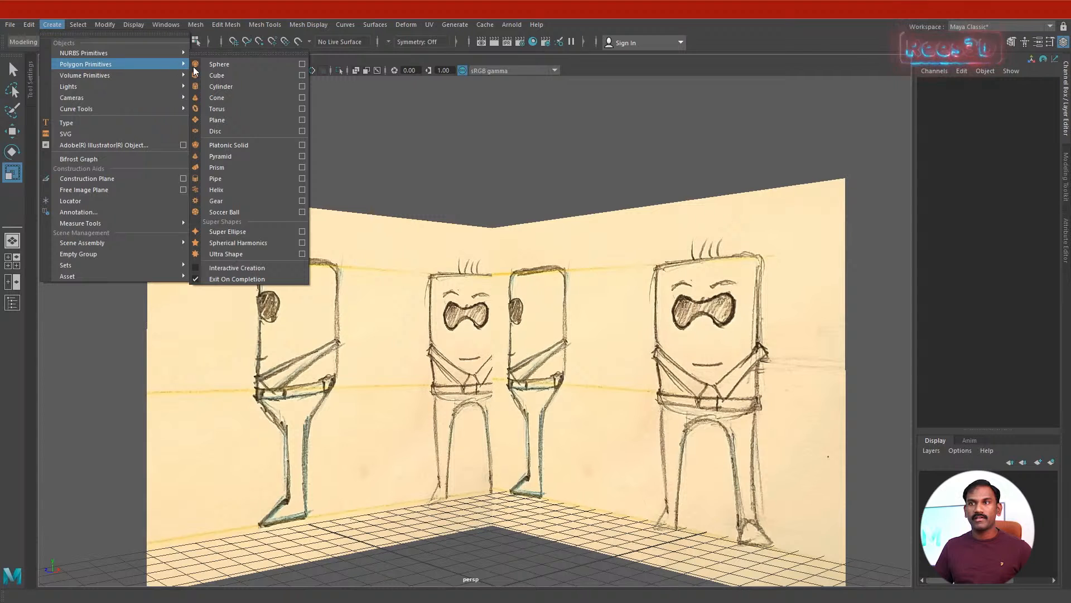
left_click(221, 76)
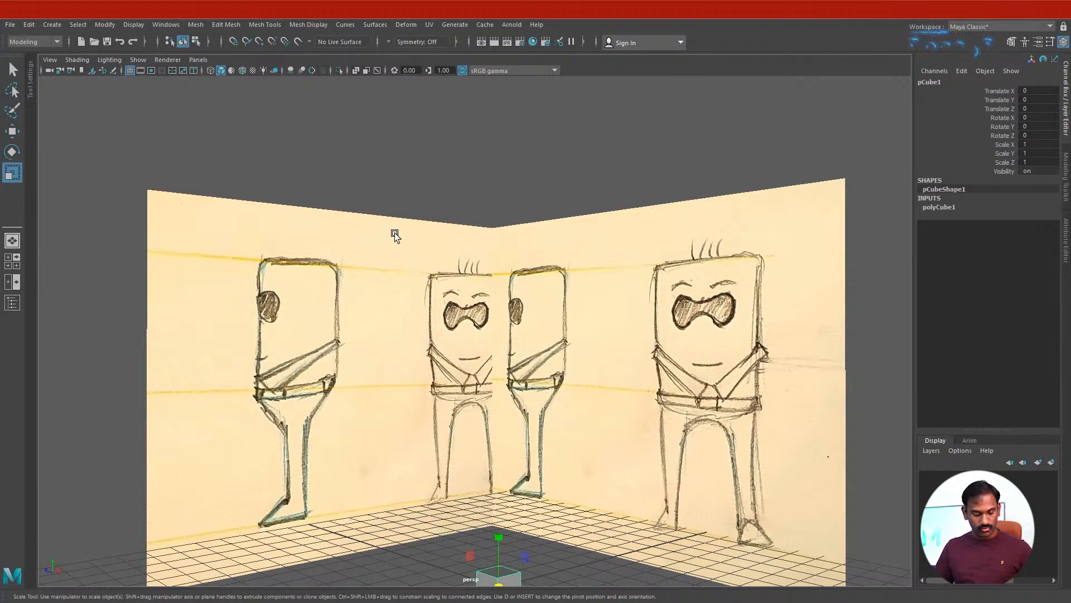
key("w")
key("space")
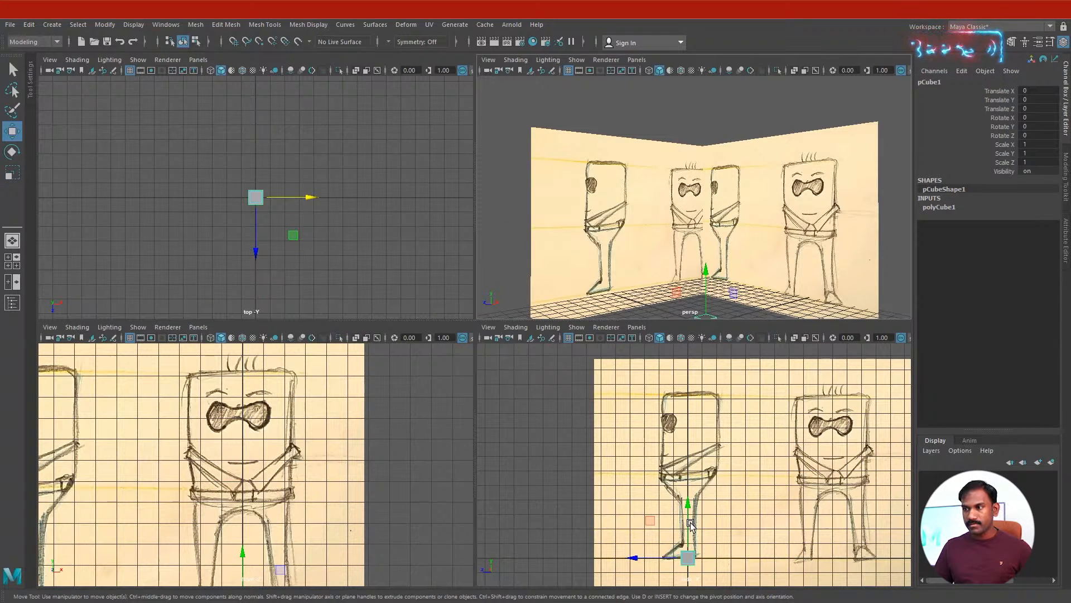
left_click_drag(690, 524, 706, 458)
- Scale the cube uniformly to about 4.64 to match the body width in the front reference
key("e")
key("r")
key("space")
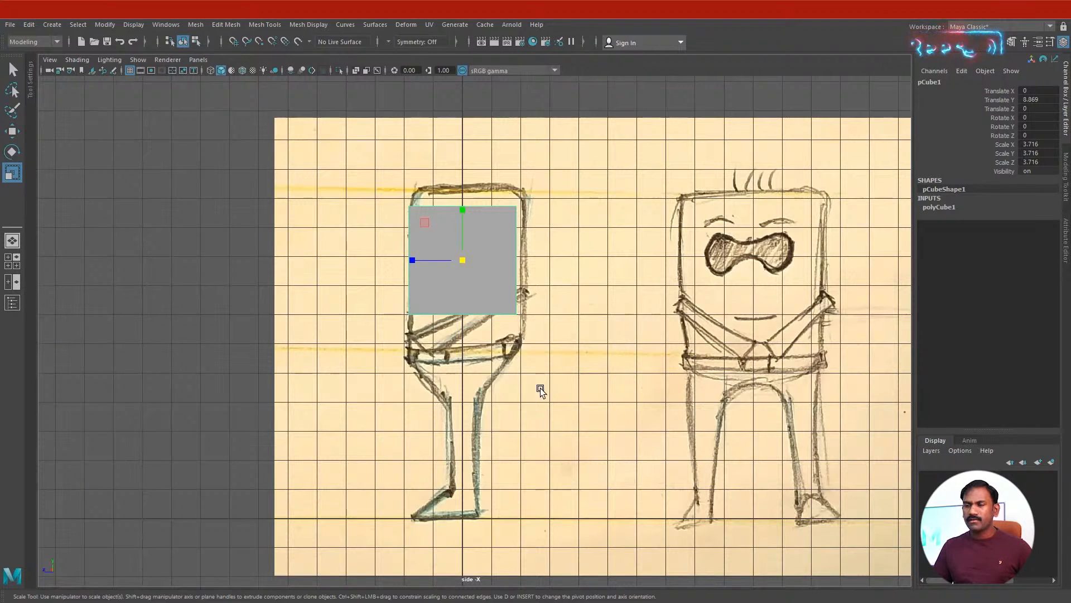
key("space")
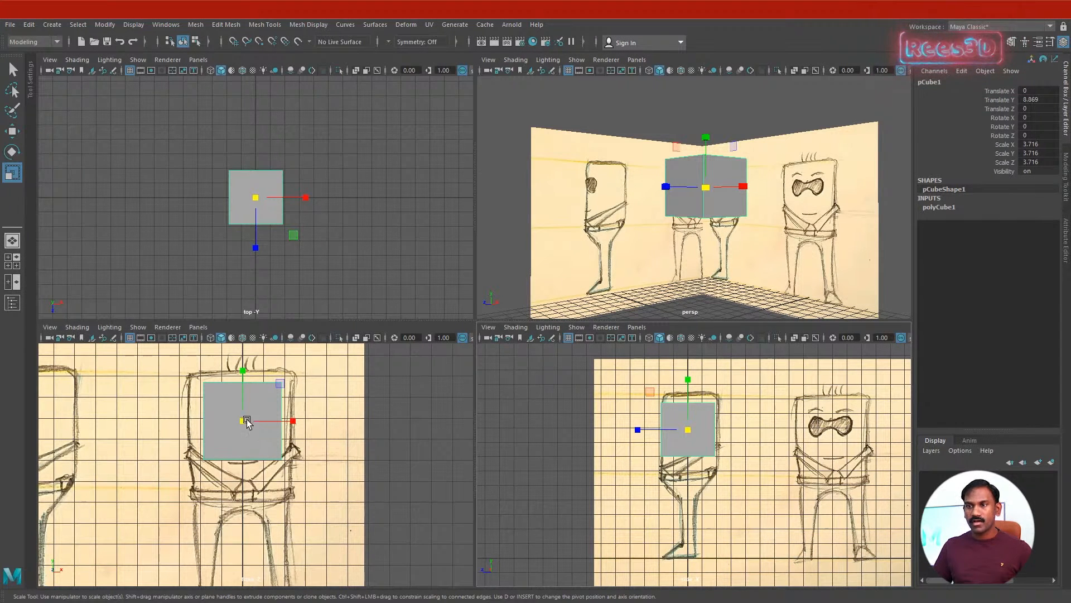
left_click_drag(246, 426, 269, 417)
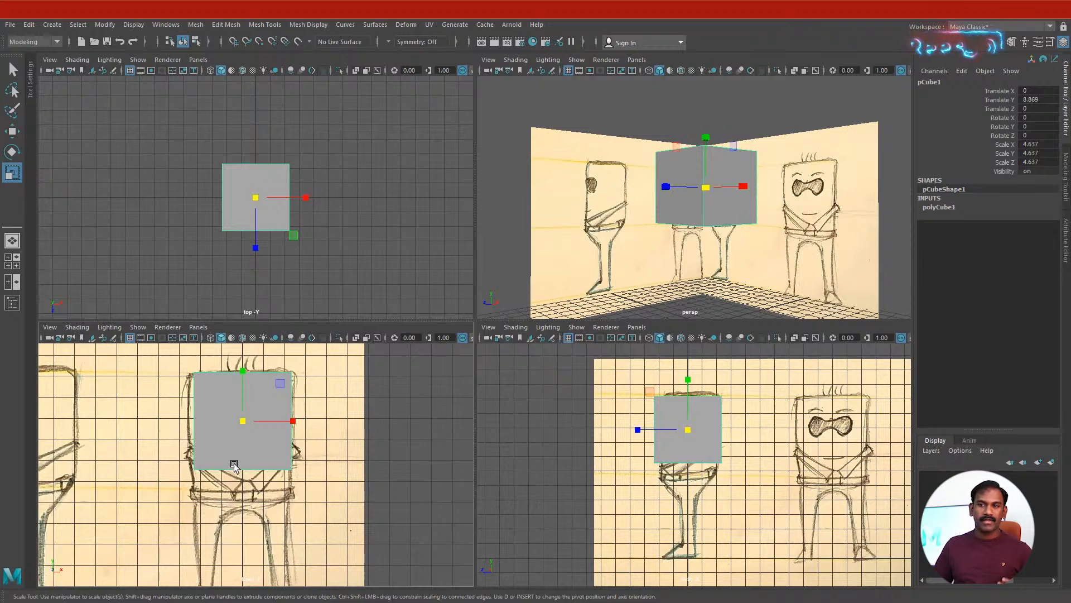
mouse_move(240, 378)
left_mouse_down()
mouse_move(246, 360)
mouse_move(247, 376)
left_mouse_up()
- Move the cube's bottom vertices down to the belt line of the character in the front reference
right_click_drag(243, 402, 180, 282)
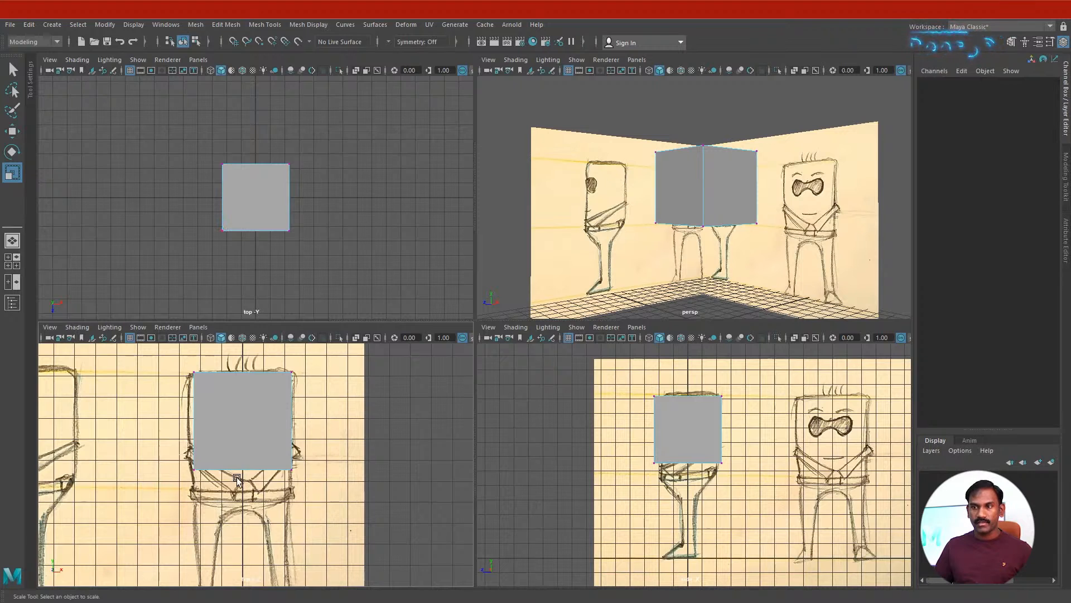
left_click_drag(237, 478, 333, 520)
key("w")
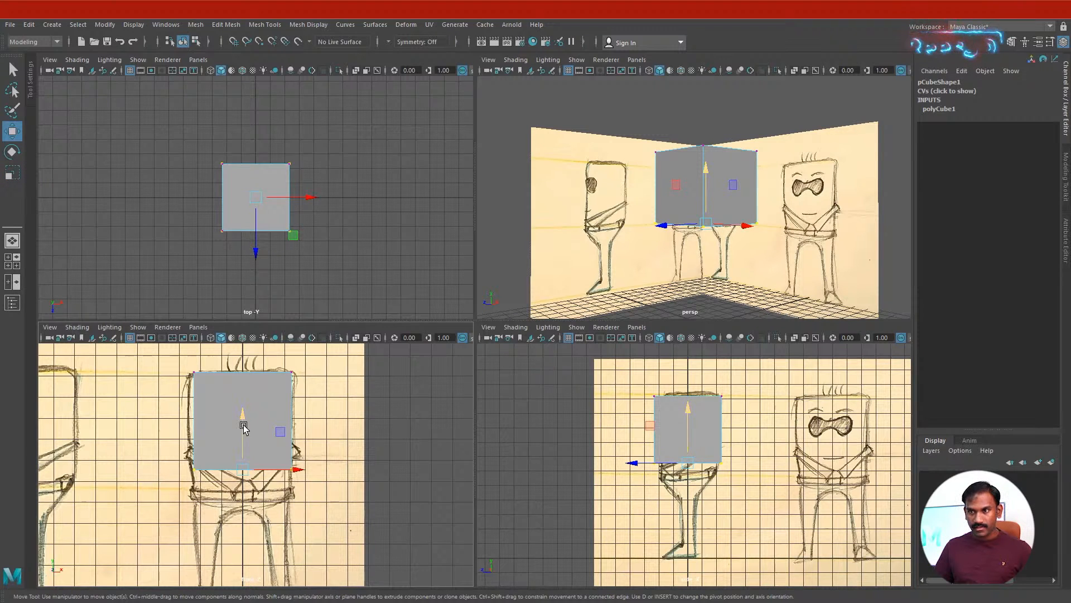
left_click_drag(244, 427, 238, 455)
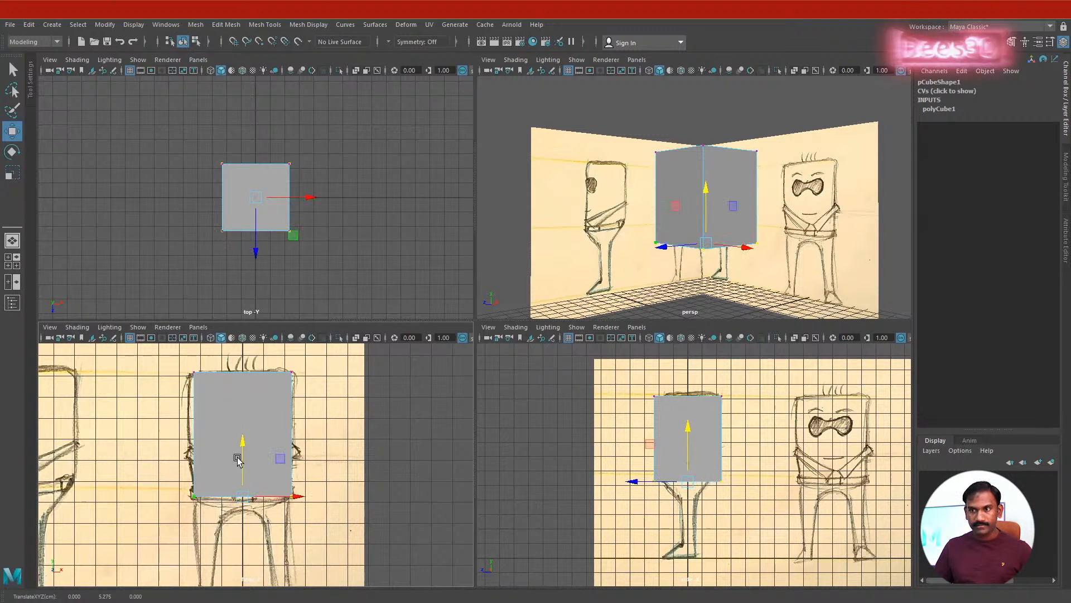
- Snap the vertices on one side of the block to the grid's centre line in the front view, leaving half a body
right_click_drag(261, 549, 389, 576, "alt")
middle_click_drag(355, 529, 342, 581, "alt")
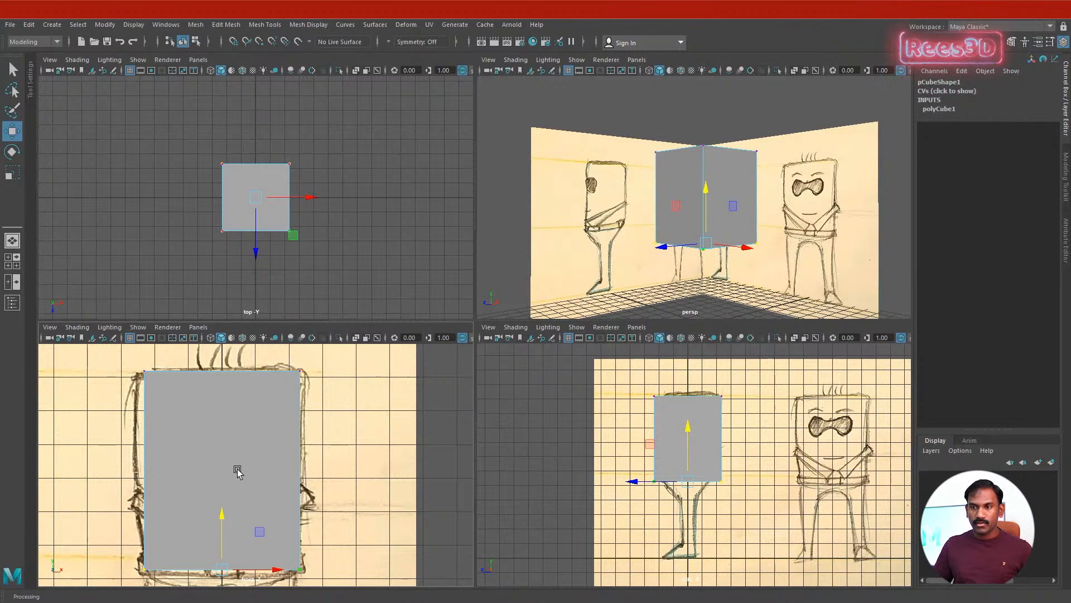
right_click_drag(210, 433, 145, 290)
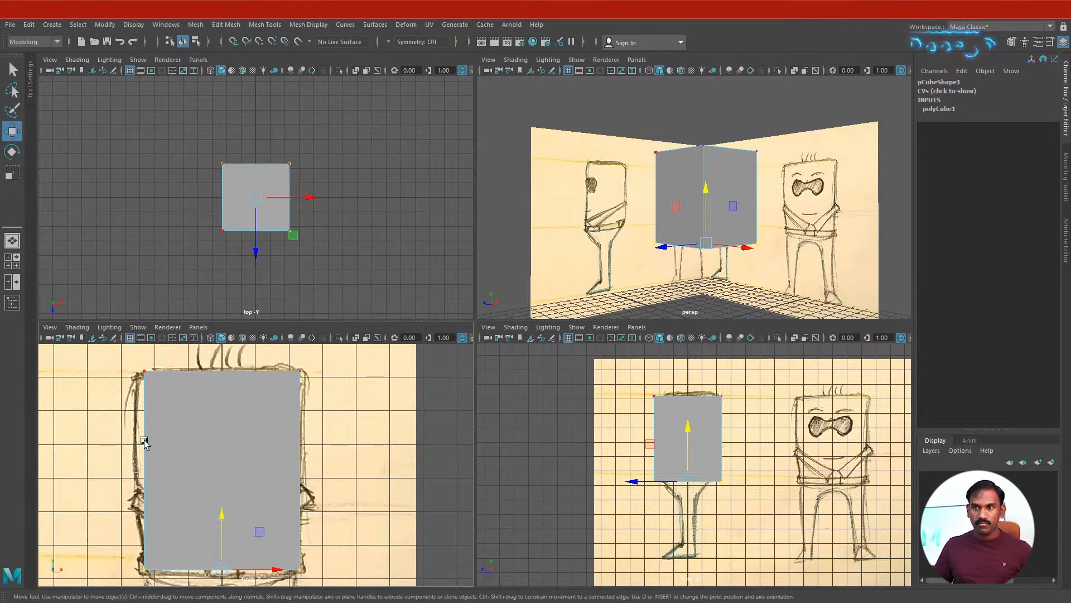
left_click_drag(156, 588, 156, 586)
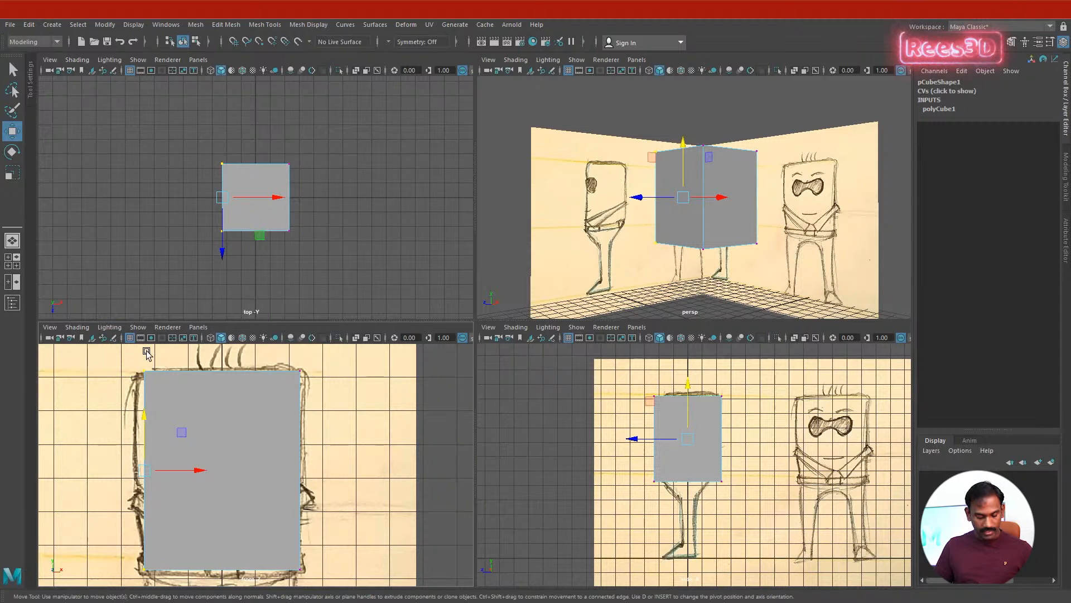
key("4")
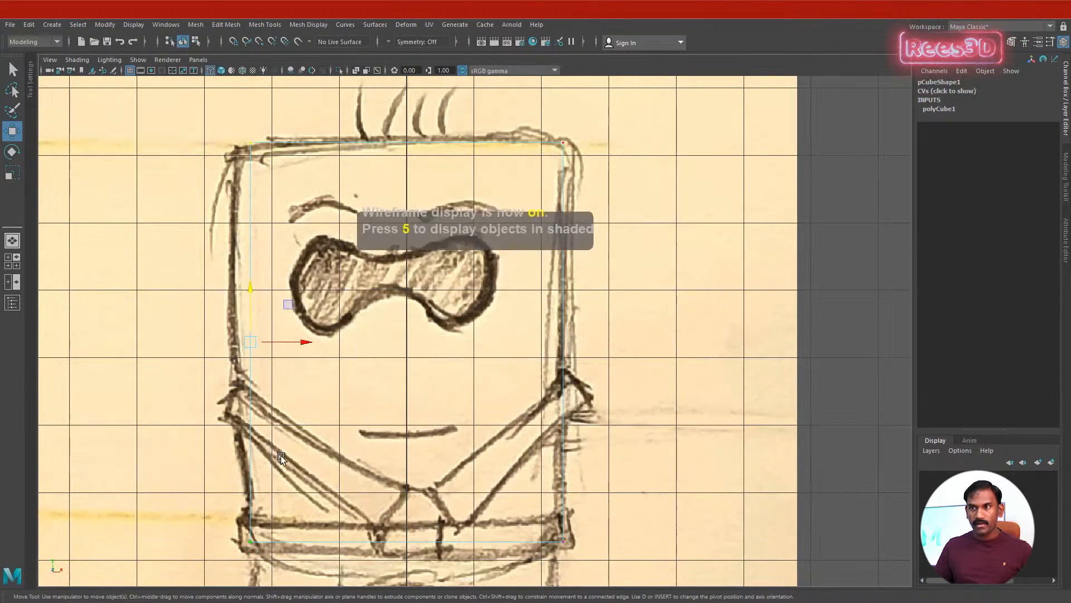
key("space")
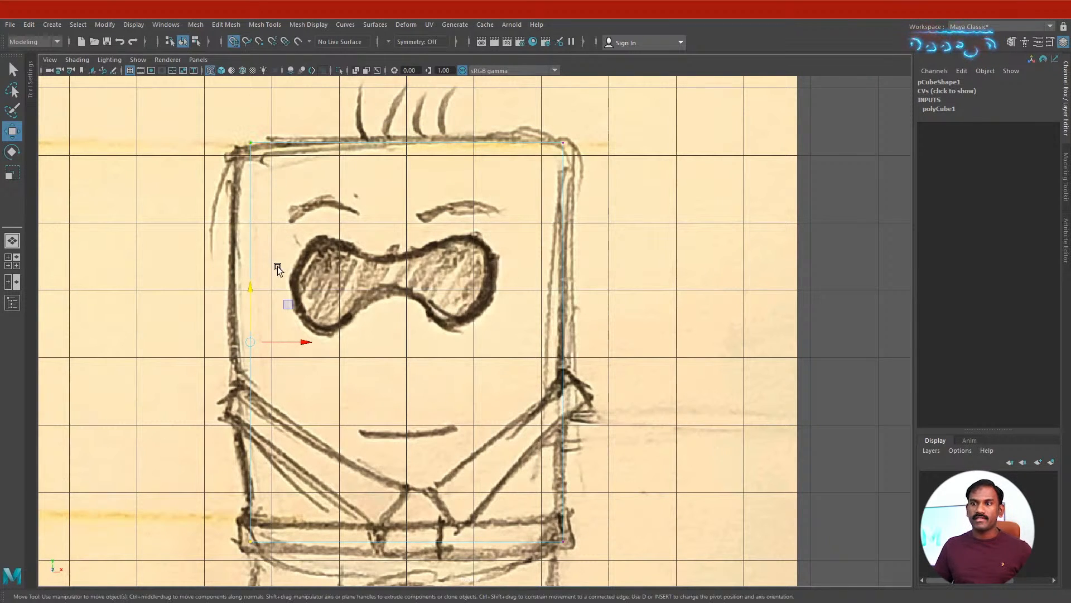
left_click_drag(279, 341, 411, 340)
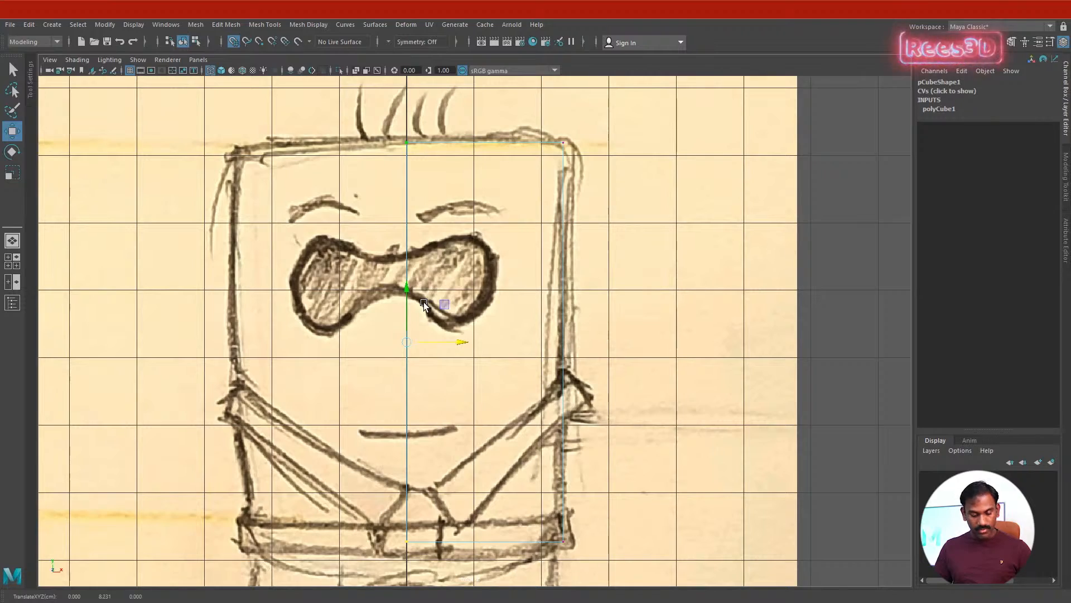
key("5")
key("space")
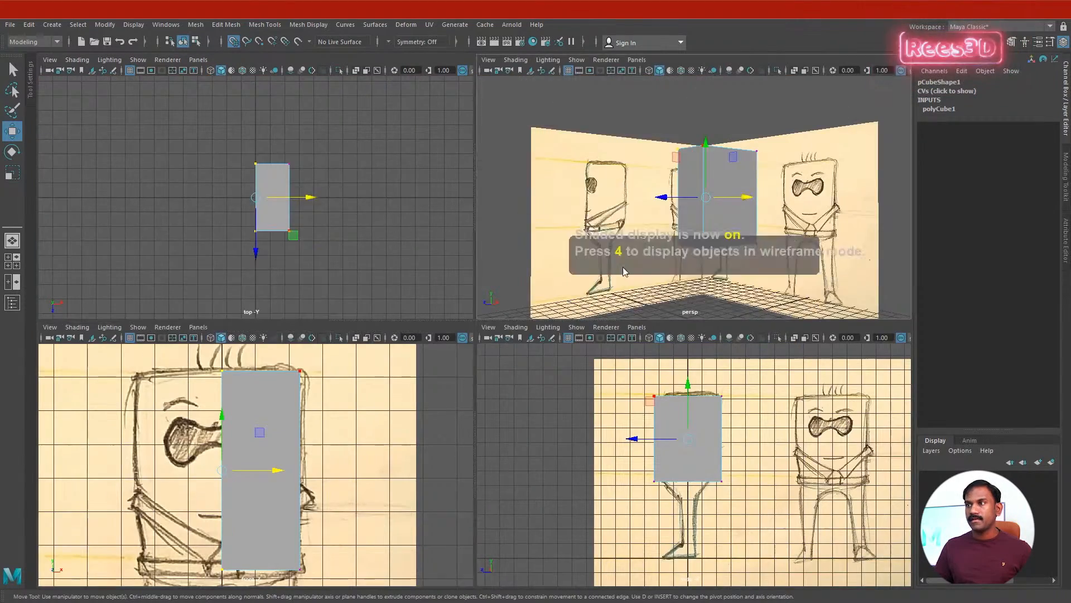
- Delete the inner face of the half block that lies on the centre line
key("space")
left_click_drag(623, 272, 591, 267, "alt")
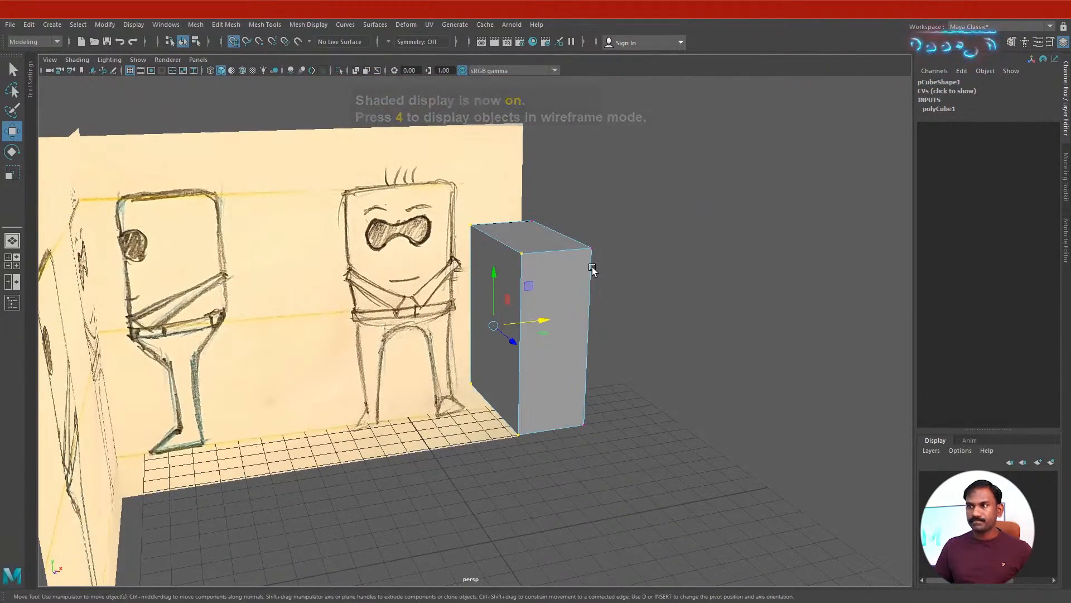
right_click(592, 267)
right_click_drag(586, 288, 587, 295)
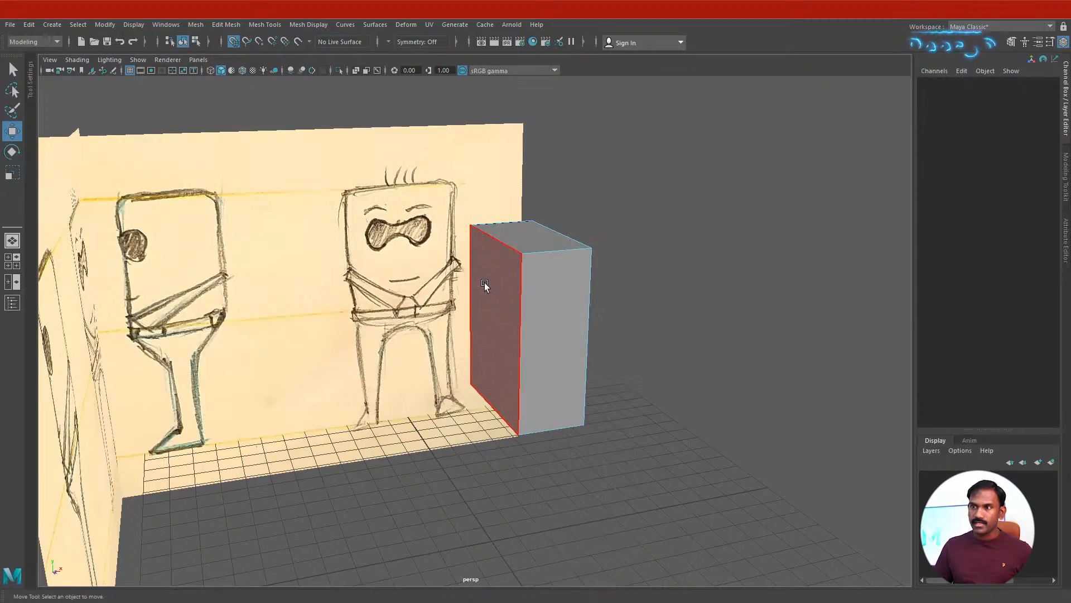
left_click(485, 282)
key("Delete")
- Scale the outer side face of the half block narrower along its depth so the body tapers outward
mouse_move(579, 306)
left_mouse_down("alt")
mouse_move(595, 371)
mouse_move(483, 339)
mouse_move(605, 341)
mouse_move(607, 366)
mouse_move(513, 340)
mouse_move(538, 387)
mouse_move(559, 360)
mouse_move(622, 367)
mouse_move(506, 335)
mouse_move(493, 318)
left_mouse_up("alt")
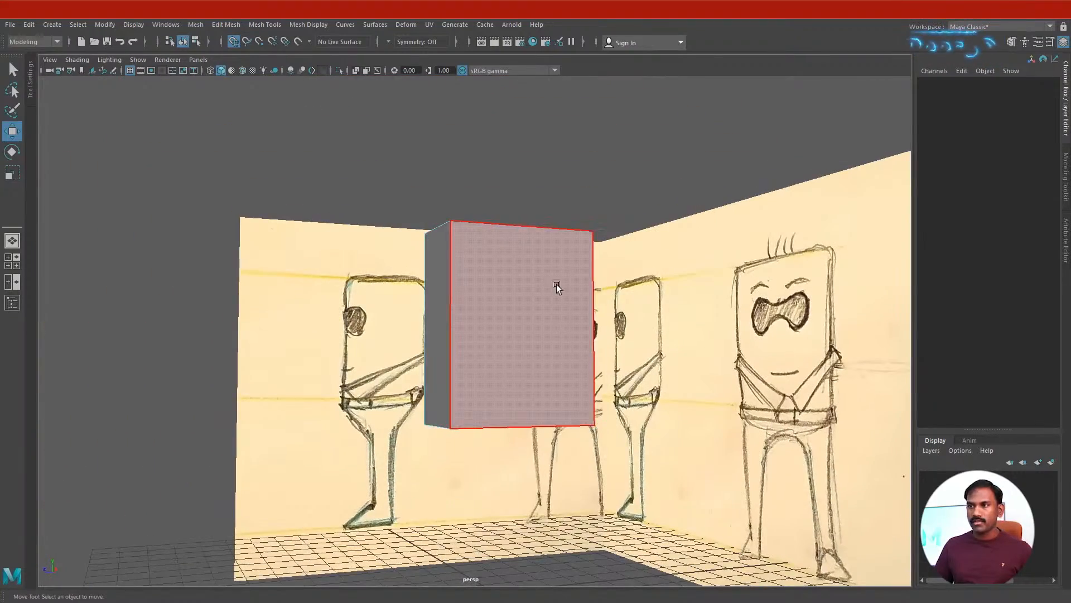
mouse_move(554, 285)
left_mouse_down("alt")
mouse_move(529, 351)
mouse_move(575, 389)
mouse_move(512, 376)
mouse_move(512, 361)
left_mouse_up("alt")
left_click(535, 349)
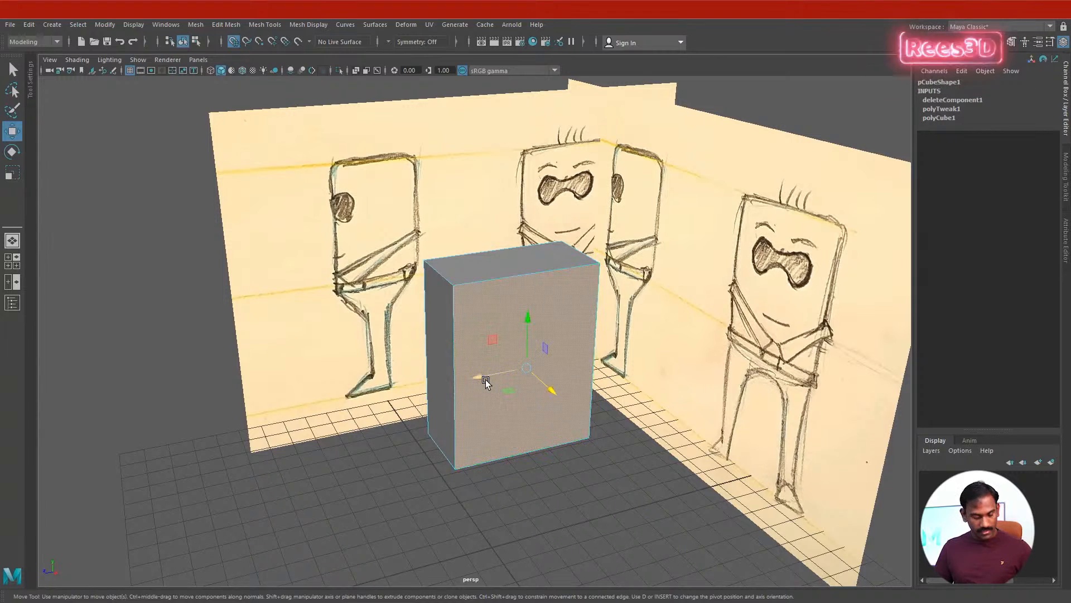
key("e")
key("r")
mouse_move(482, 376)
left_mouse_down()
mouse_move(492, 372)
mouse_move(472, 363)
left_mouse_up()
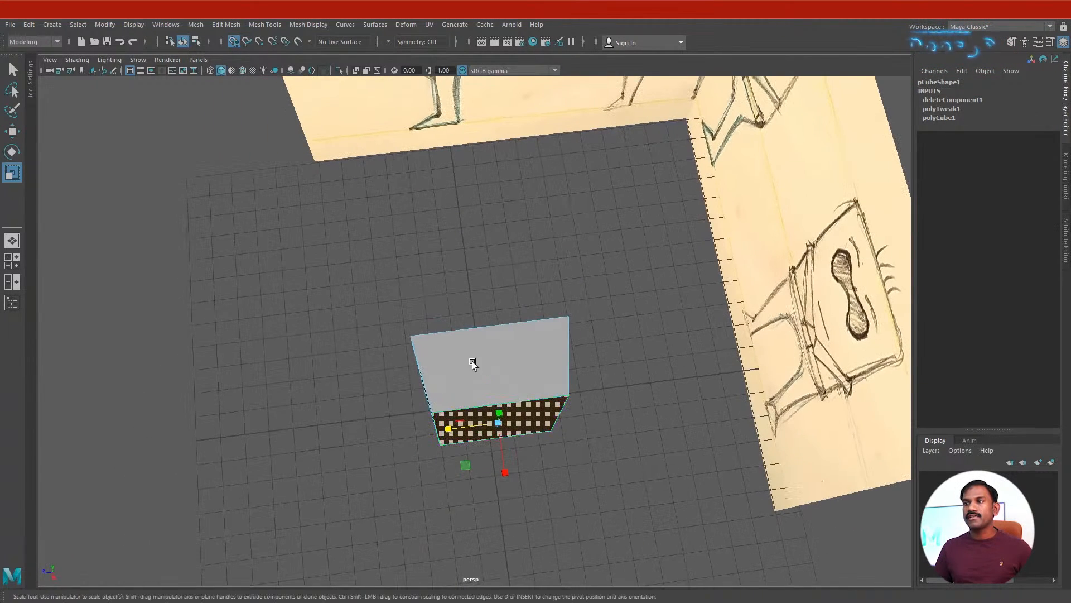
- Bevel the outer top, vertical and bottom edges of the half block, leaving out the open edges on the centre line
mouse_move(561, 436)
left_mouse_down("alt")
mouse_move(551, 285)
mouse_move(545, 329)
mouse_move(519, 335)
left_mouse_up("alt")
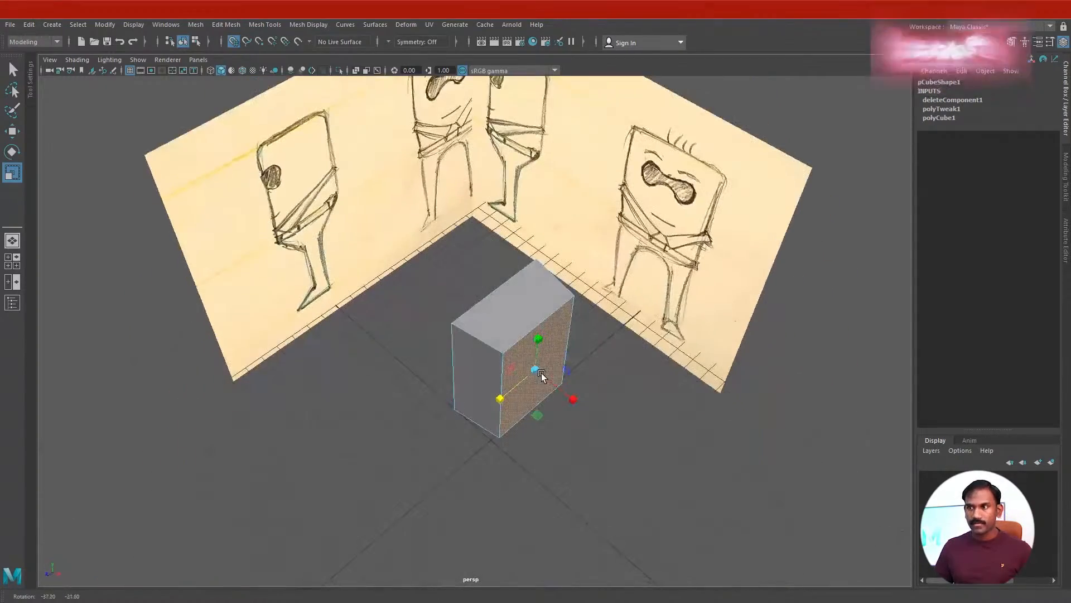
right_click_drag(503, 281, 501, 299)
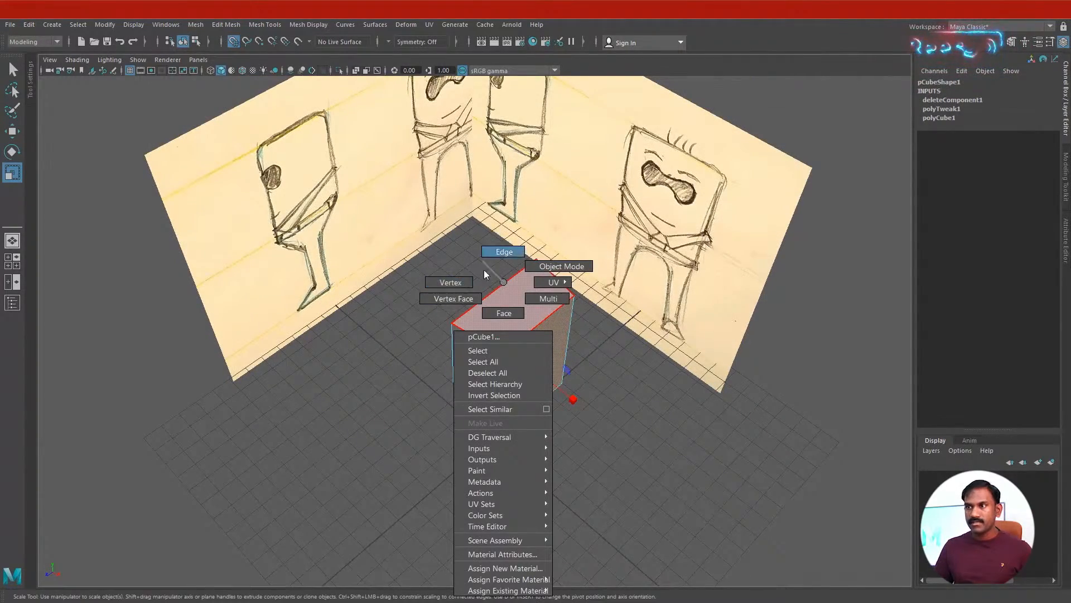
right_click_drag(497, 259, 507, 253)
left_click_drag(580, 380, 497, 297, "alt")
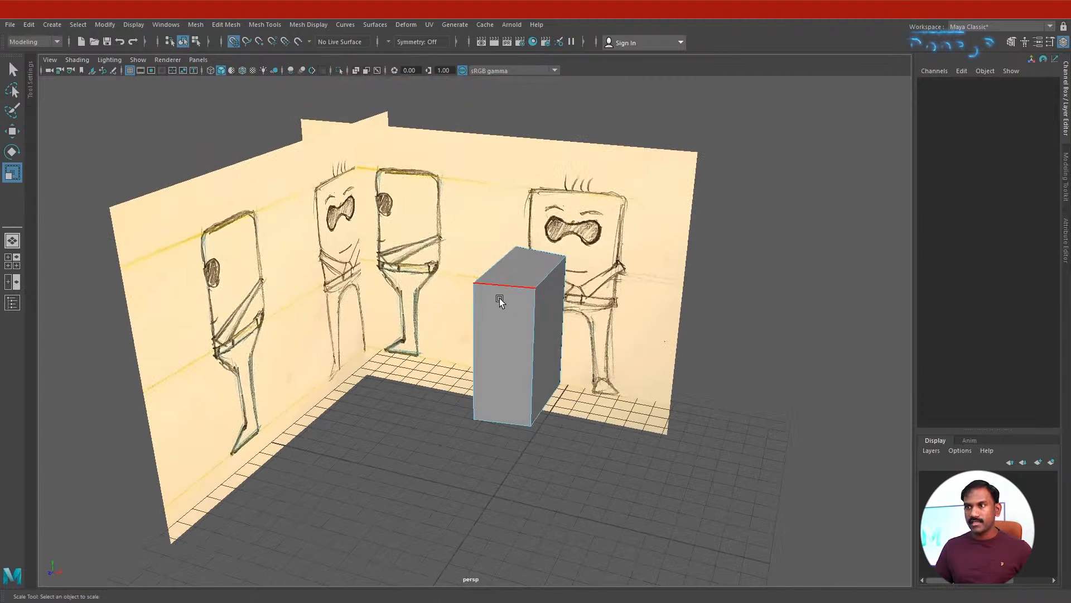
left_click(500, 287)
left_click(557, 267)
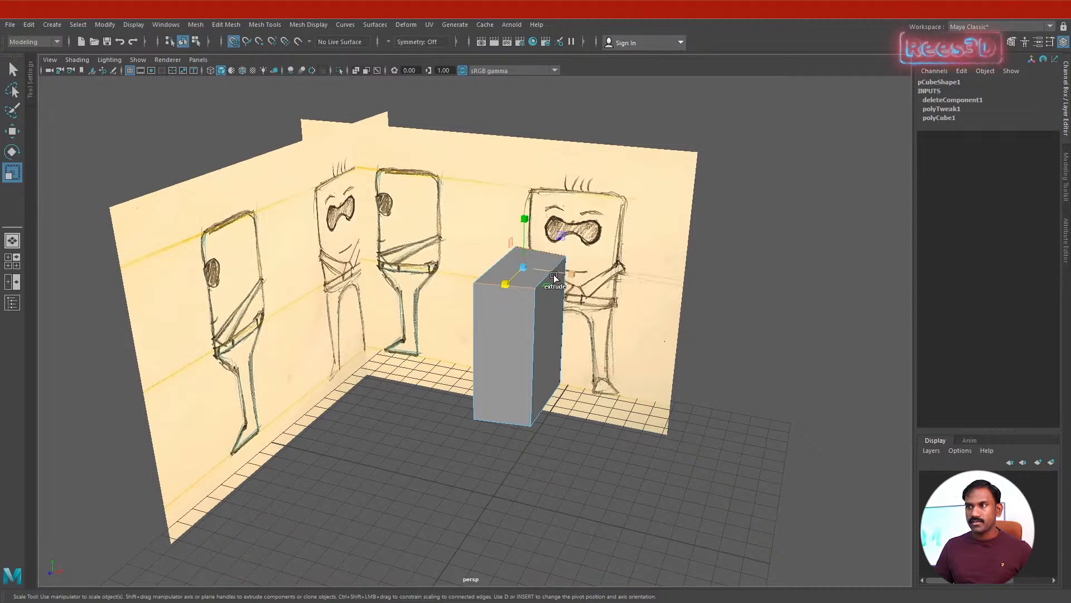
left_click_drag(561, 313, 604, 420, "alt")
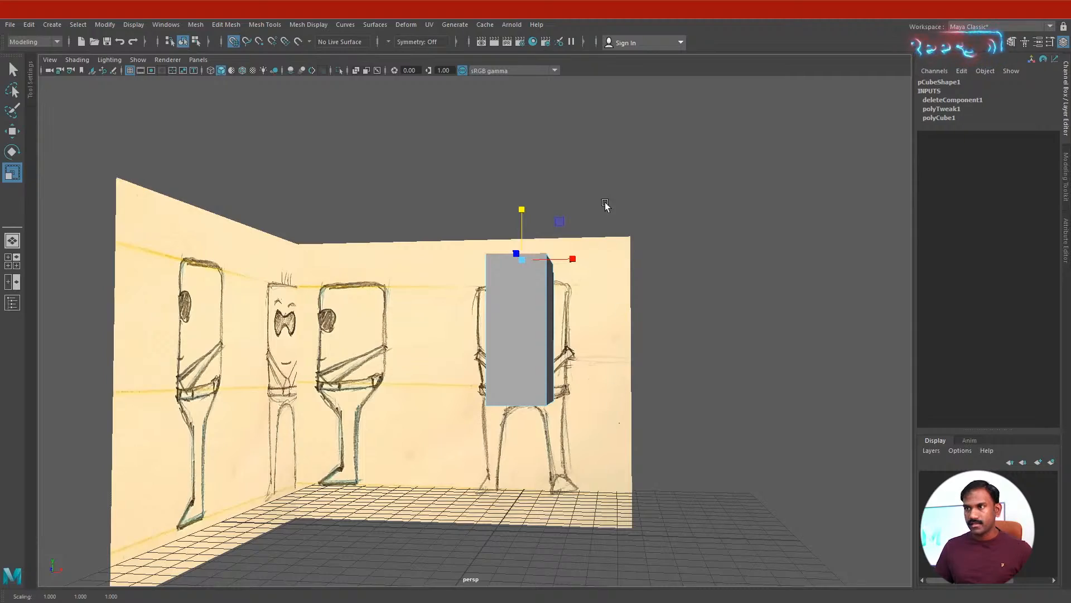
mouse_move(536, 427)
left_mouse_down("alt")
mouse_move(578, 343)
mouse_move(512, 461)
left_mouse_up("alt")
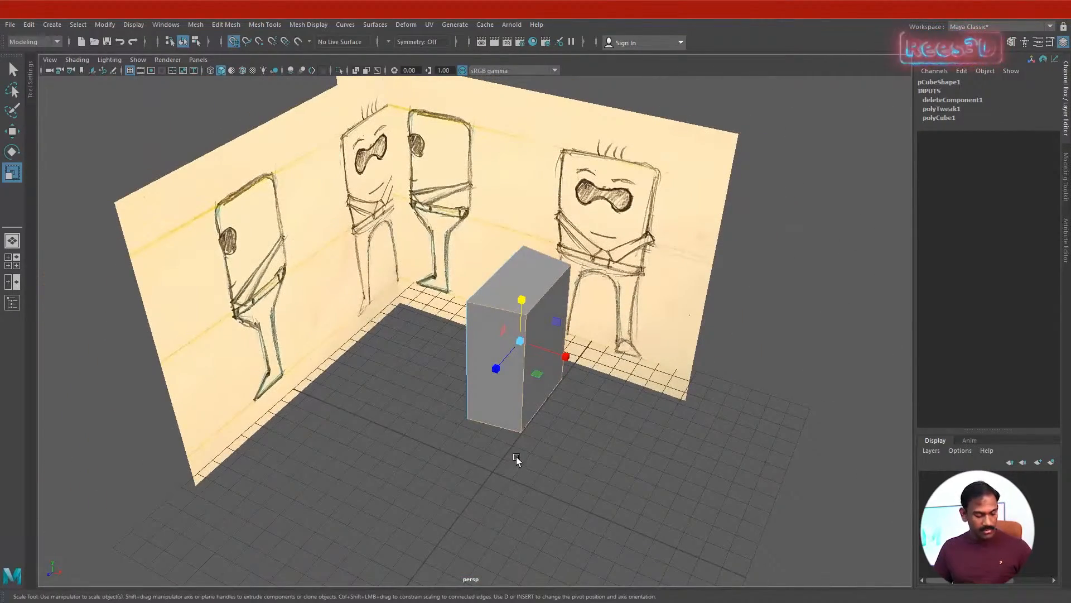
right_click(546, 276, "shift")
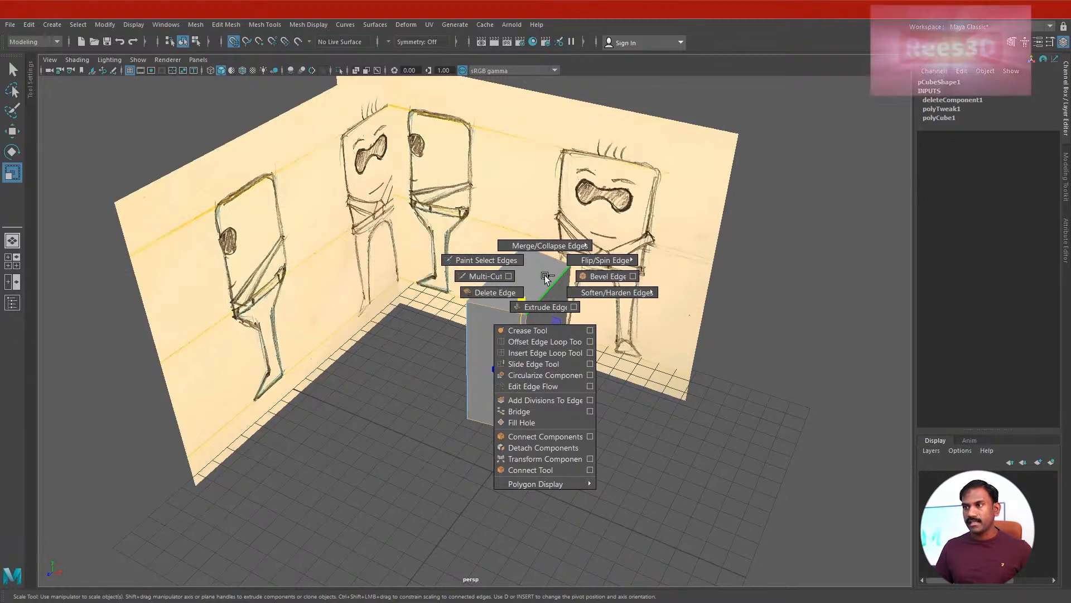
left_click(588, 274)
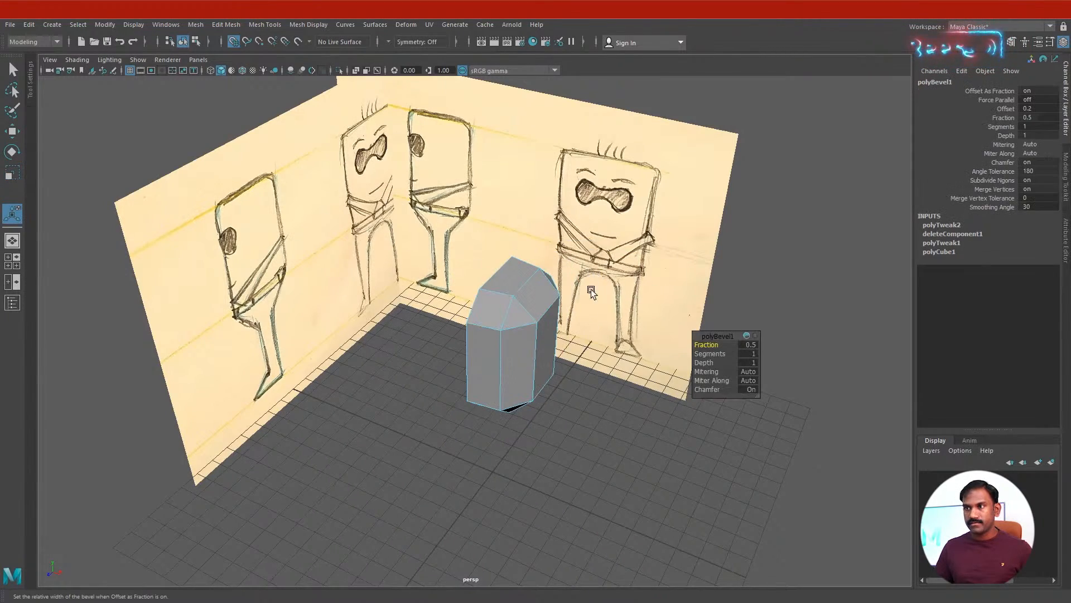
- Reduce the bevel fraction to 0.2, comparing the block's corners with the reference sketches
left_click_drag(575, 357, 542, 351, "alt")
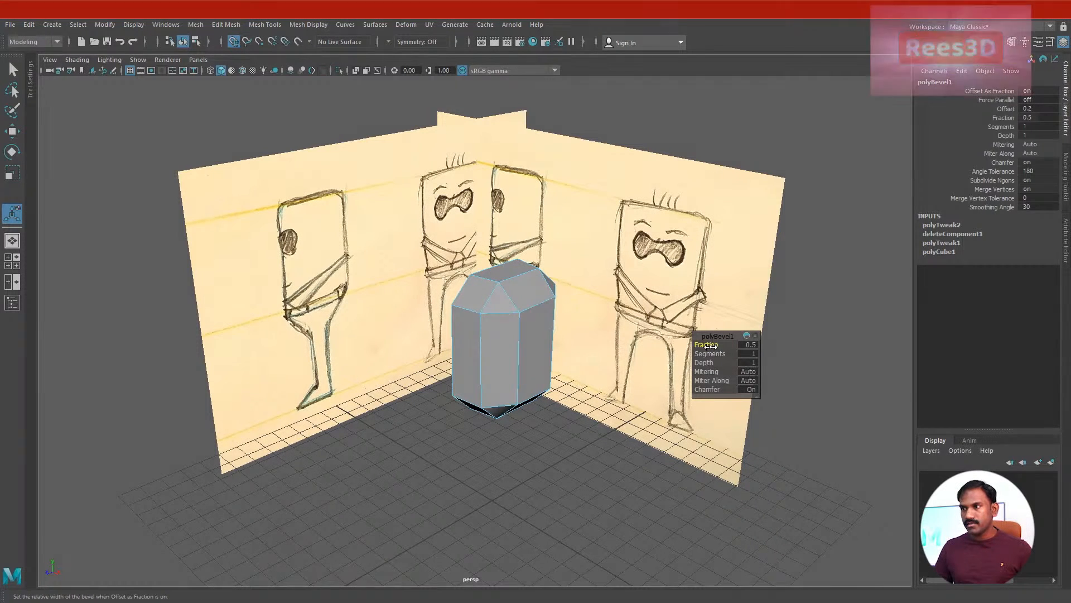
left_click_drag(714, 346, 706, 346)
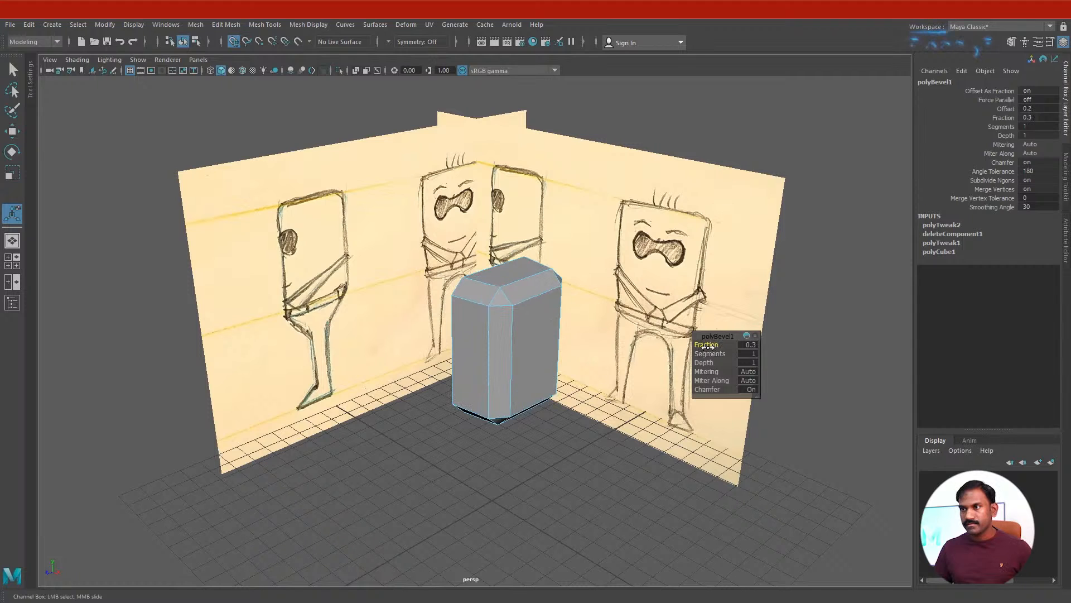
left_click_drag(754, 461, 615, 416, "alt")
key("space")
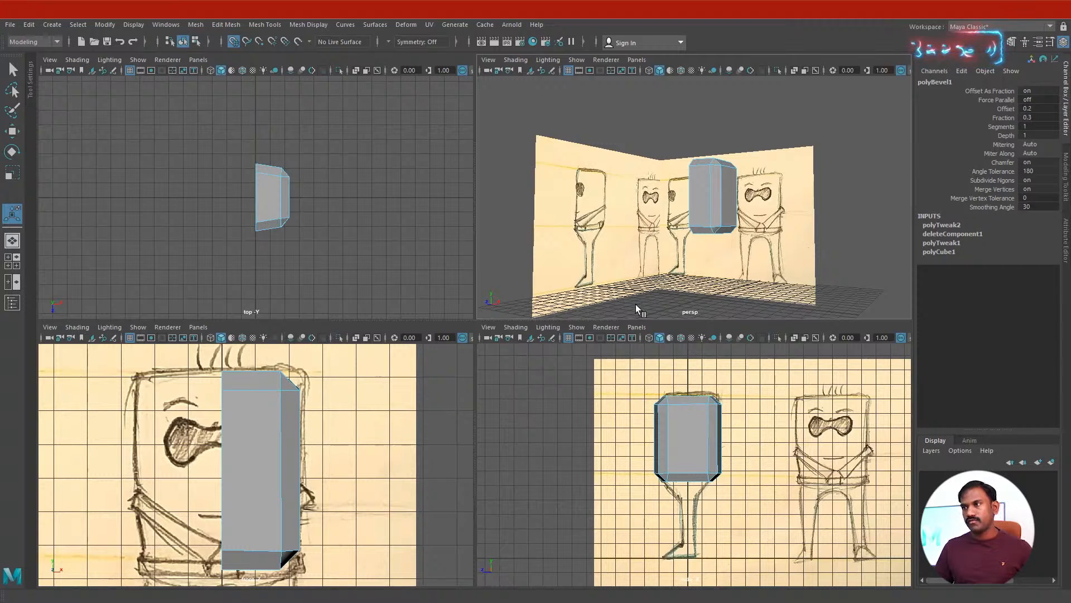
key("t")
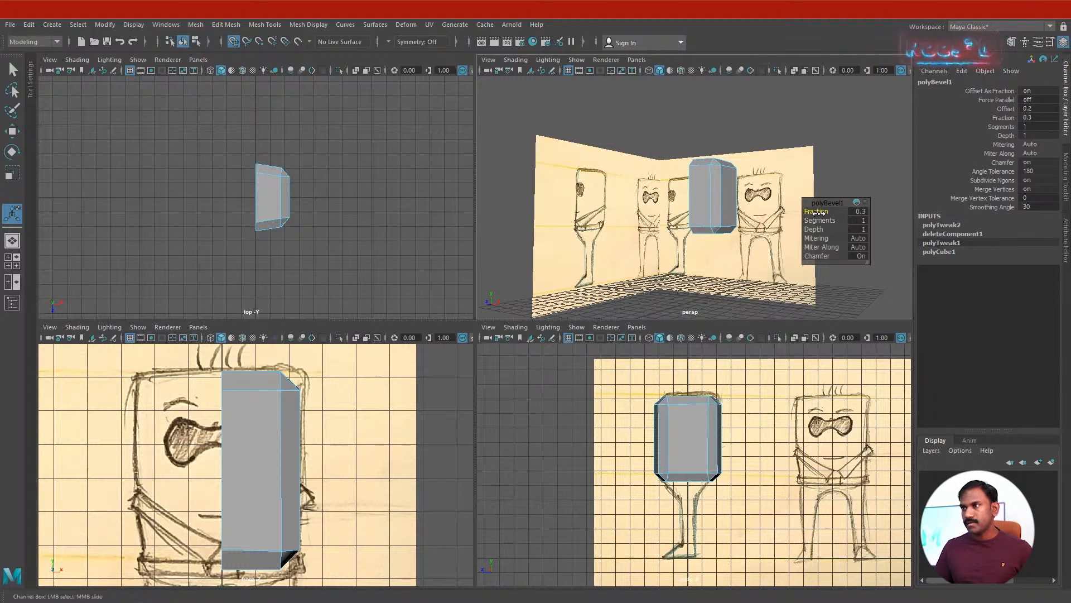
left_click_drag(826, 212, 816, 212)
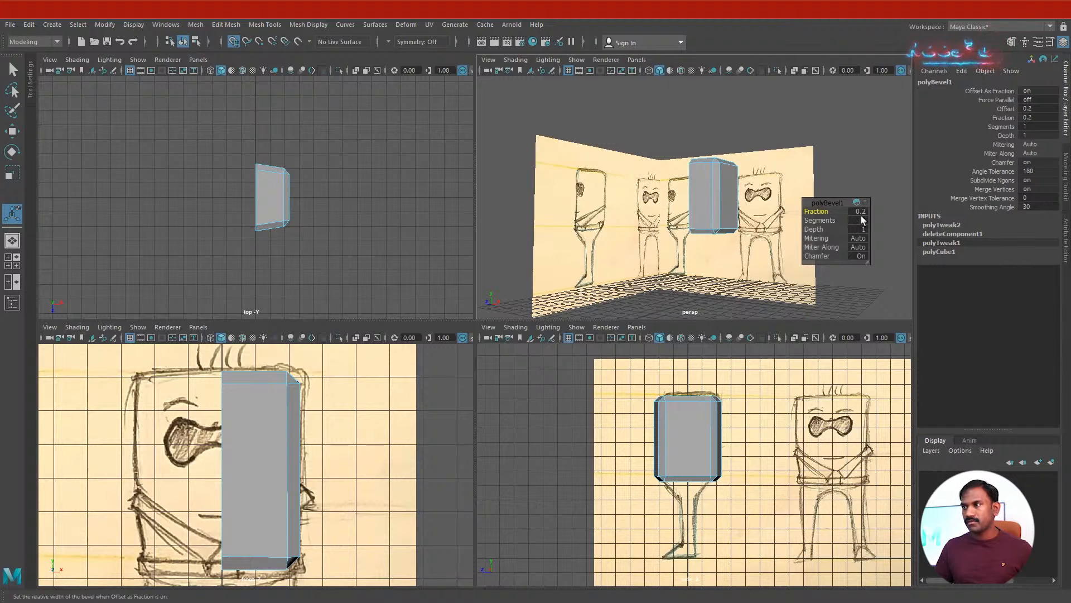
- Set the bevel segments to 2 and inspect the half block's rounded corners up close
left_click_drag(830, 220, 834, 220)
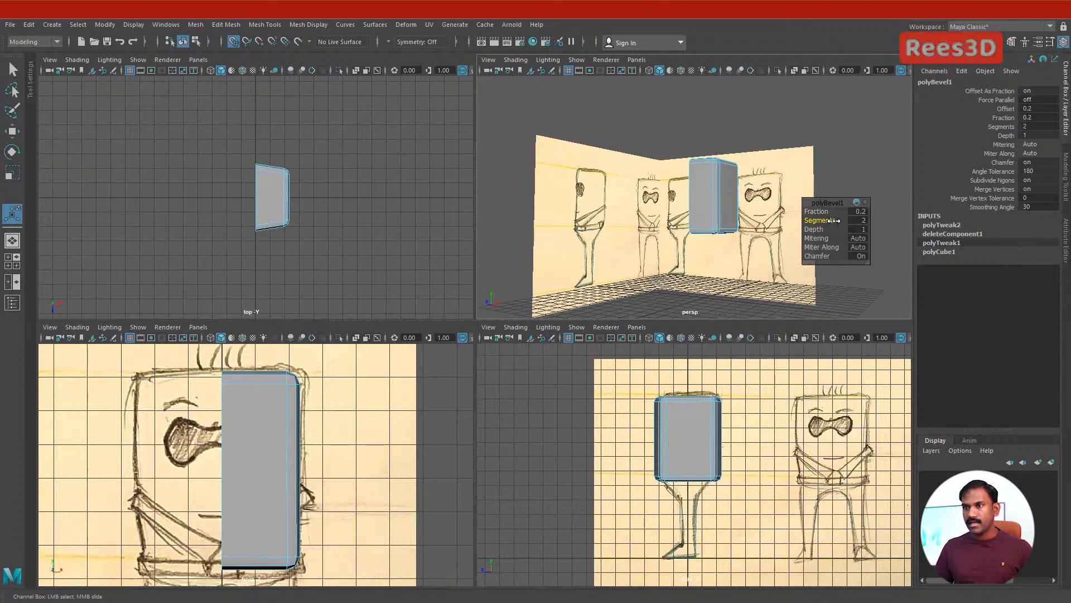
left_click_drag(720, 195, 679, 201, "alt")
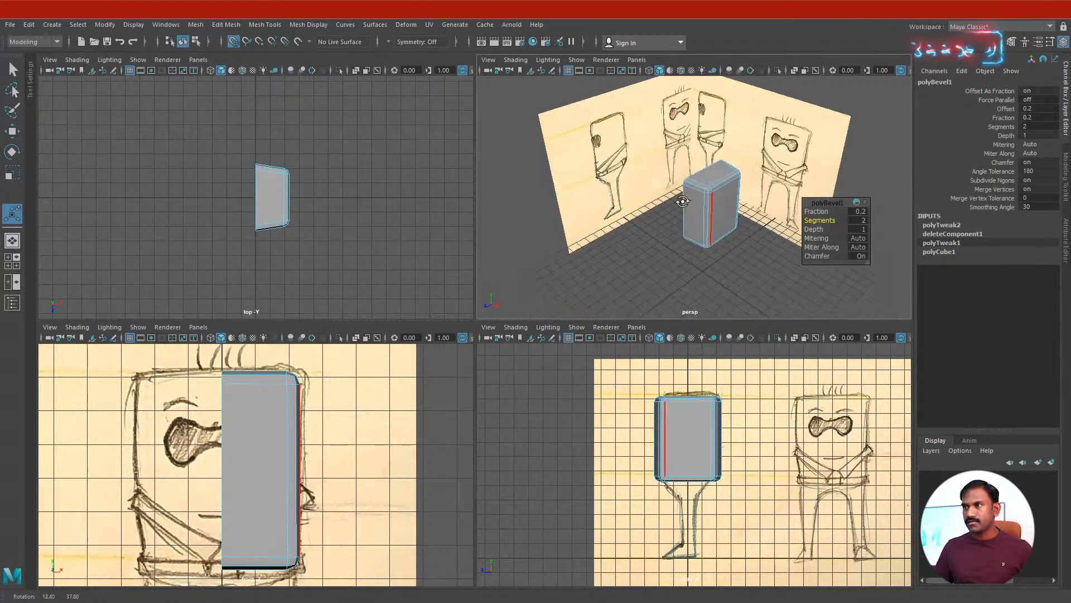
right_click_drag(679, 201, 781, 211, "alt")
left_click_drag(782, 210, 680, 197, "alt")
right_click_drag(679, 198, 767, 216, "alt")
mouse_move(768, 216)
middle_mouse_down("alt")
mouse_move(742, 180)
mouse_move(748, 222)
middle_mouse_up("alt")
left_click_drag(749, 222, 696, 201, "alt")
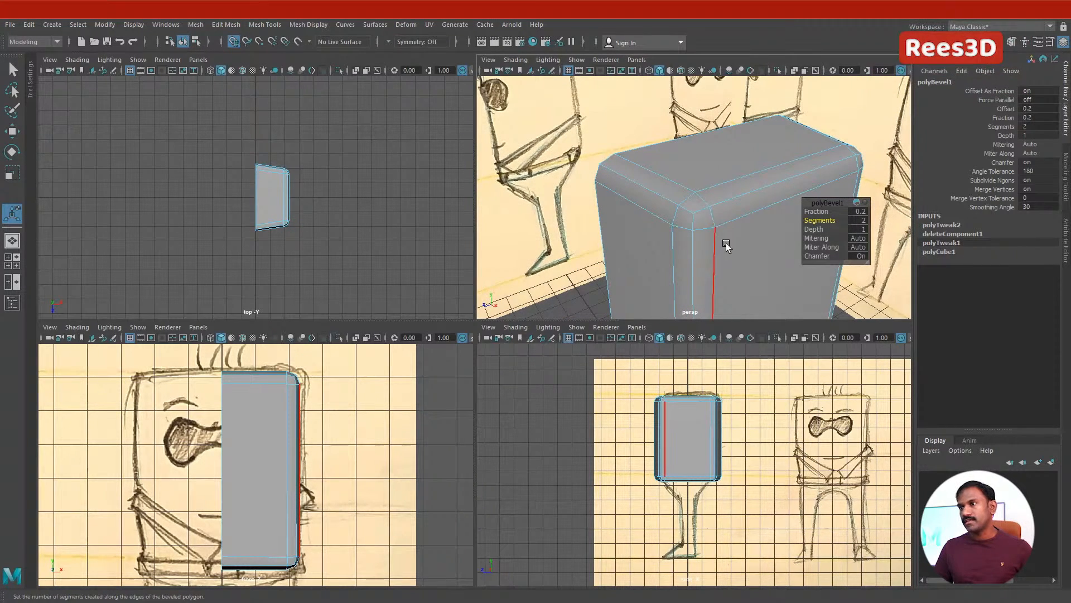
mouse_move(711, 229)
left_mouse_down("alt")
mouse_move(773, 245)
mouse_move(620, 256)
mouse_move(614, 240)
mouse_move(656, 243)
mouse_move(729, 225)
mouse_move(703, 227)
mouse_move(753, 184)
mouse_move(707, 189)
mouse_move(765, 262)
mouse_move(711, 233)
left_mouse_up("alt")
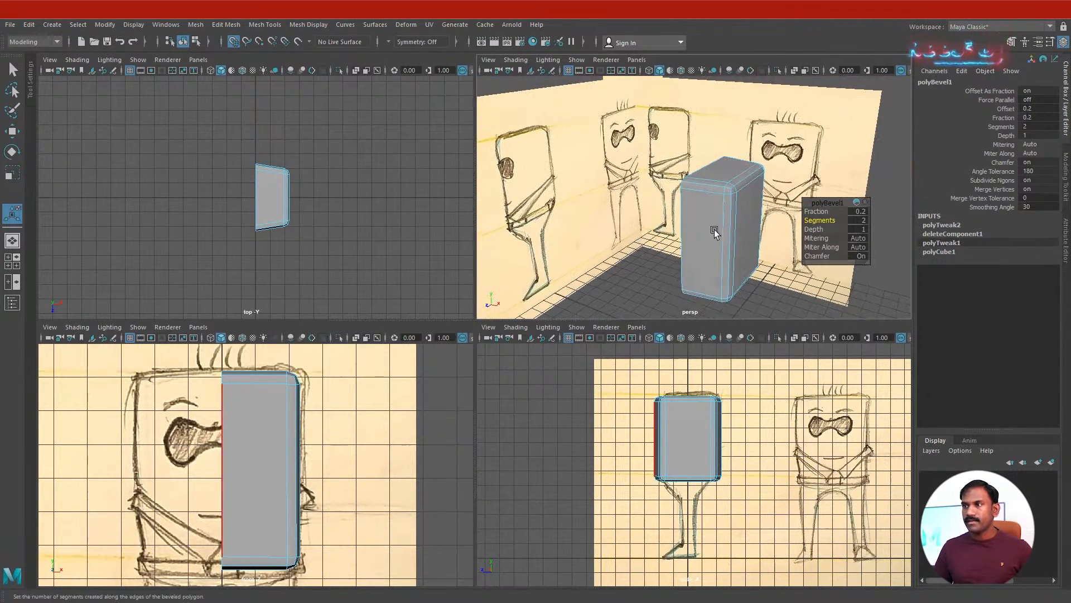
- Return the half block to object mode and compare its smooth preview with its unsmoothed shape against the side sketch
mouse_move(721, 223)
right_mouse_down()
mouse_move(723, 246)
mouse_move(697, 292)
right_mouse_up()
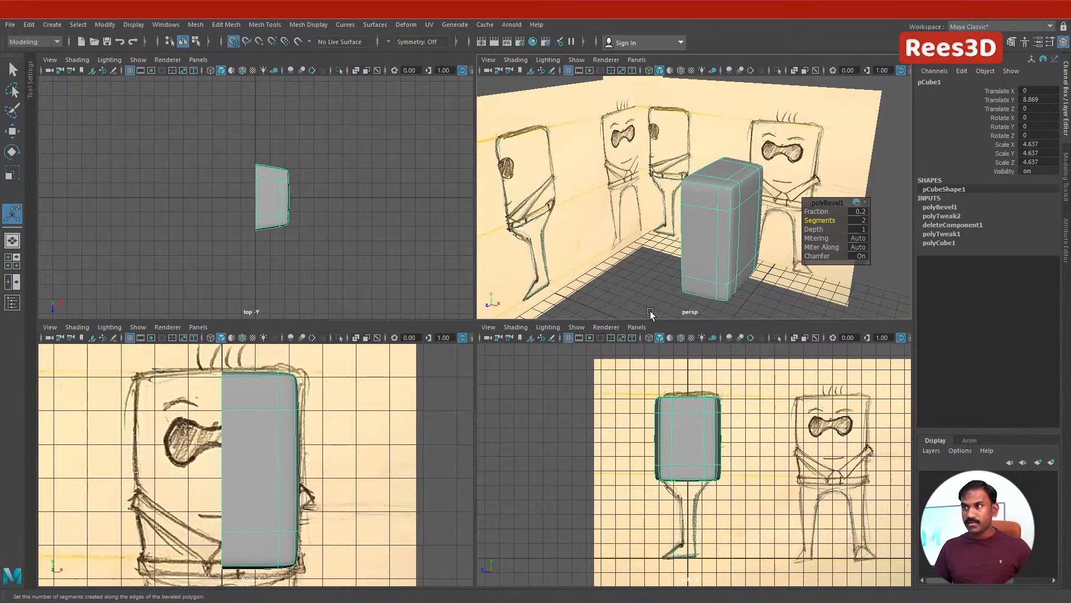
left_click(769, 310)
mouse_move(694, 256)
left_mouse_down("alt")
mouse_move(641, 263)
mouse_move(622, 240)
mouse_move(687, 212)
mouse_move(748, 150)
mouse_move(611, 269)
mouse_move(689, 255)
mouse_move(694, 279)
left_mouse_up("alt")
left_click(697, 434)
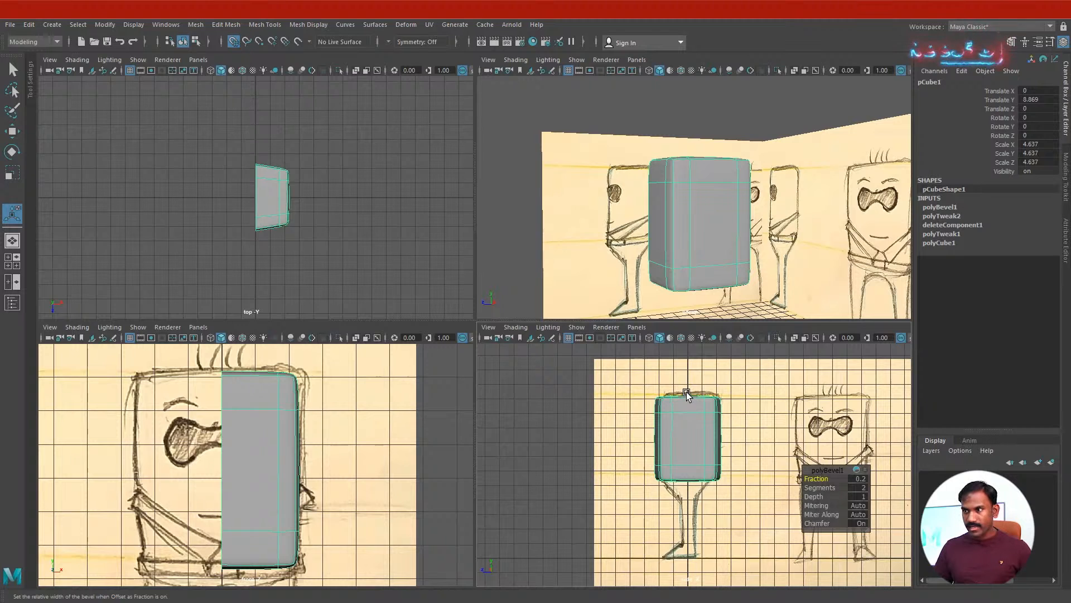
scroll(692, 443, "up", 2)
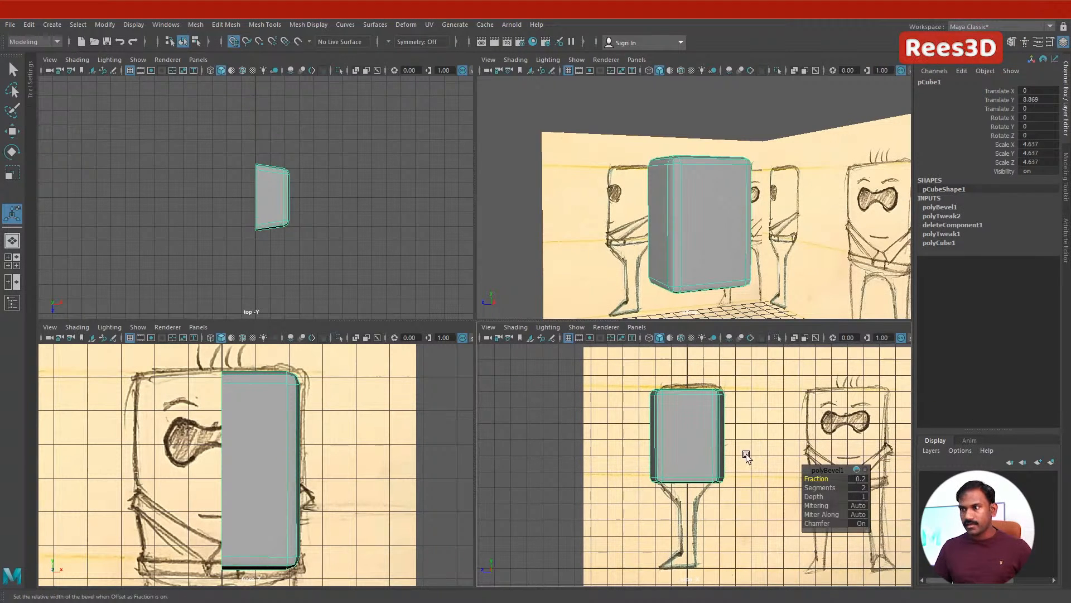
middle_click_drag(746, 454, 730, 422, "alt")
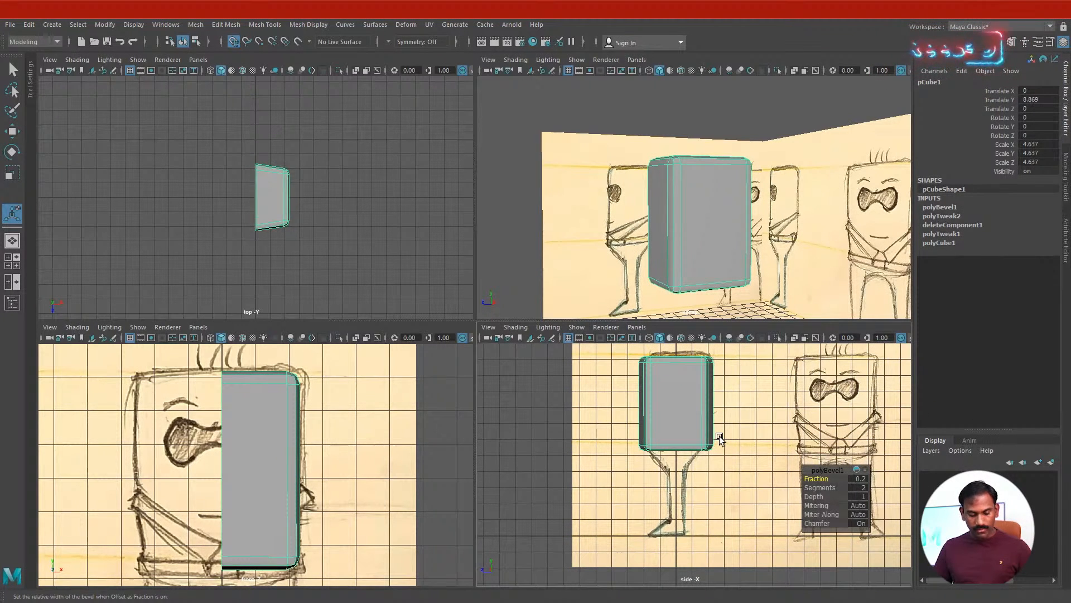
key("3")
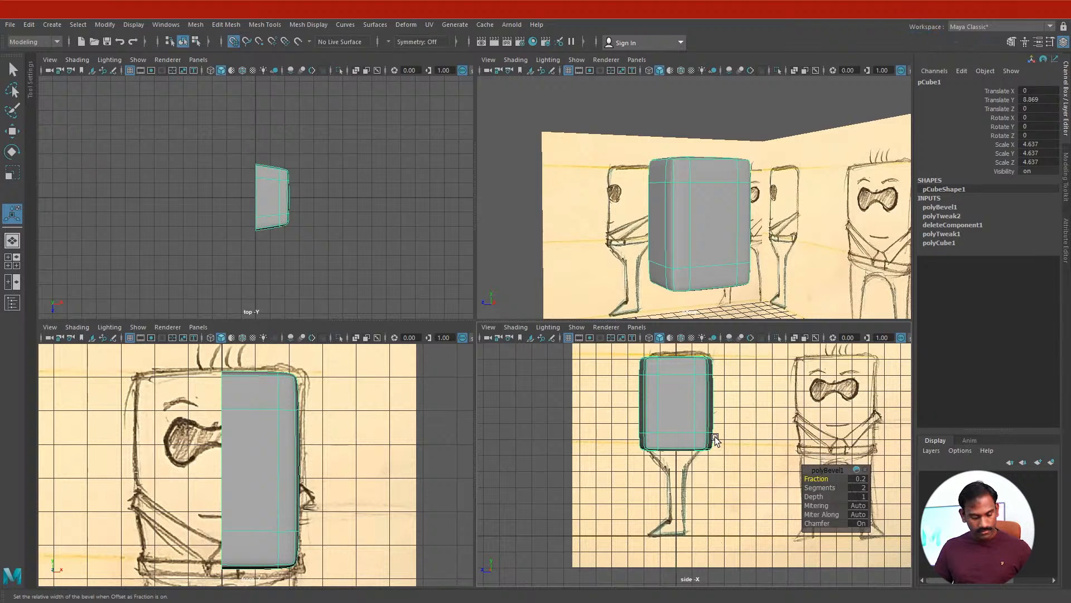
key("1")
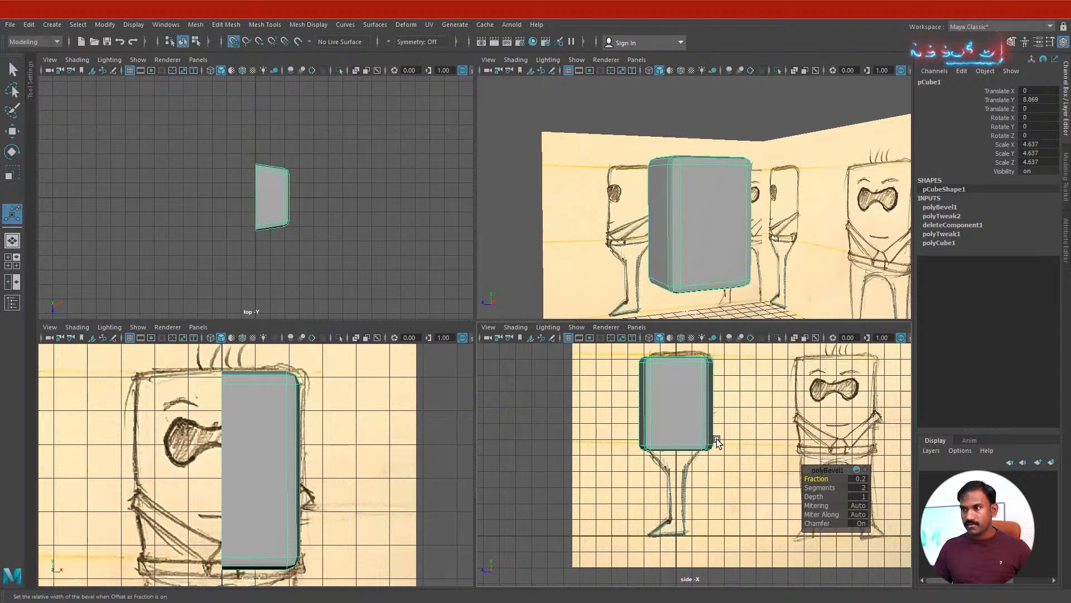
- Show the side view in wireframe and scale the block's bottom vertices narrower in depth to match the sketch's waist
key("4")
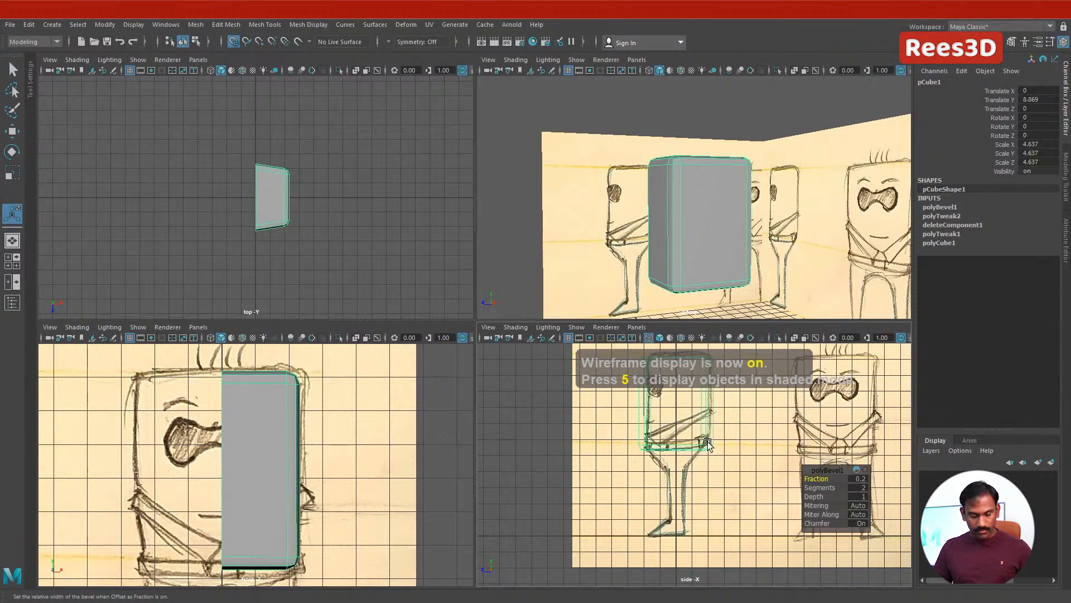
key("space")
scroll(581, 280, "up", 5)
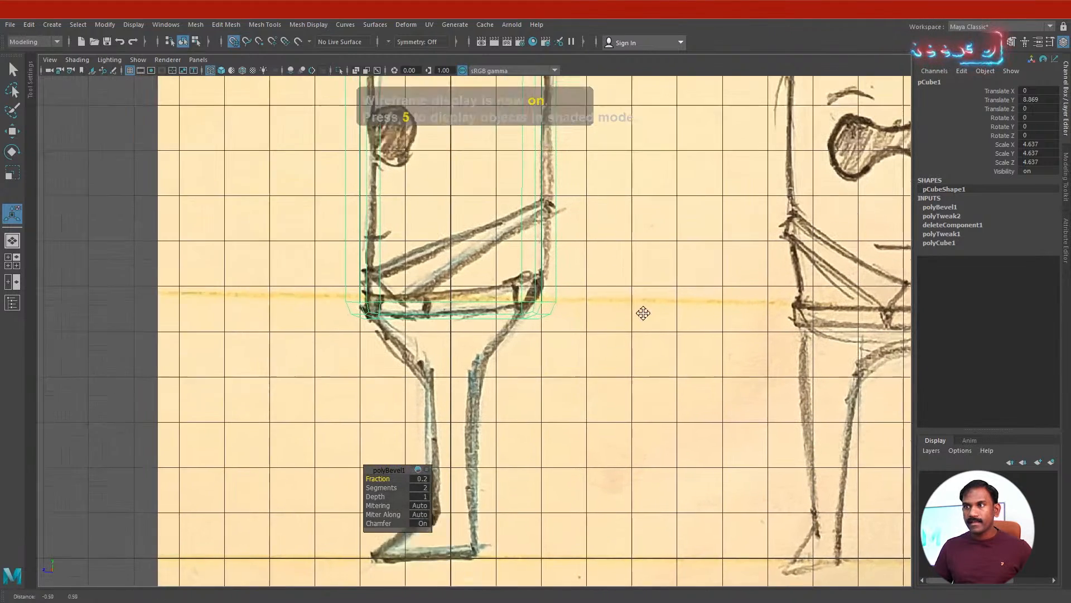
right_click(545, 306)
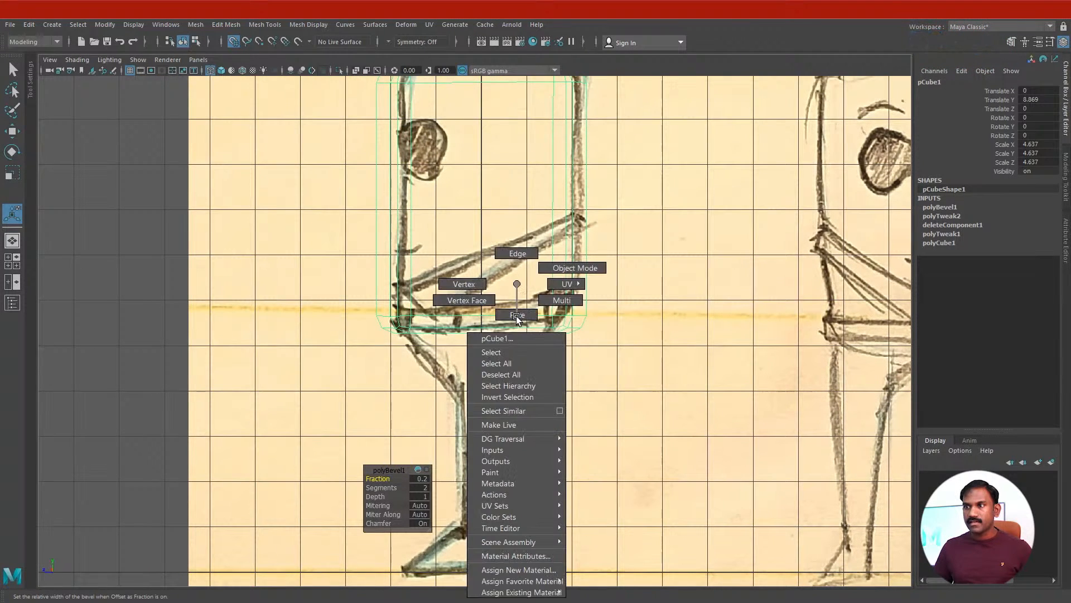
right_click_drag(516, 283, 468, 290)
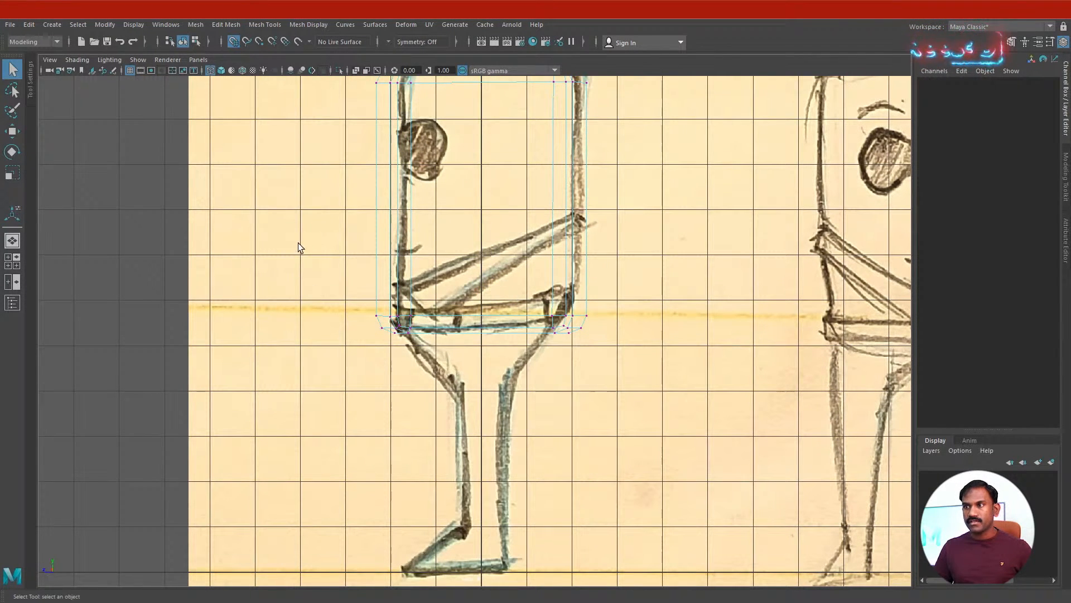
left_click_drag(369, 304, 660, 394)
left_click(13, 152)
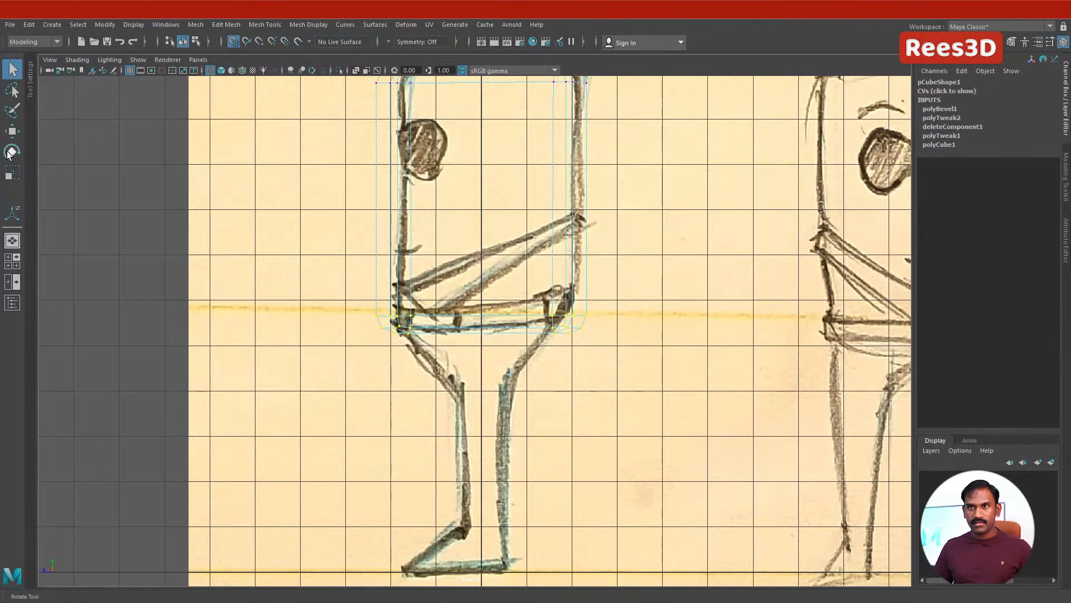
left_click(13, 173)
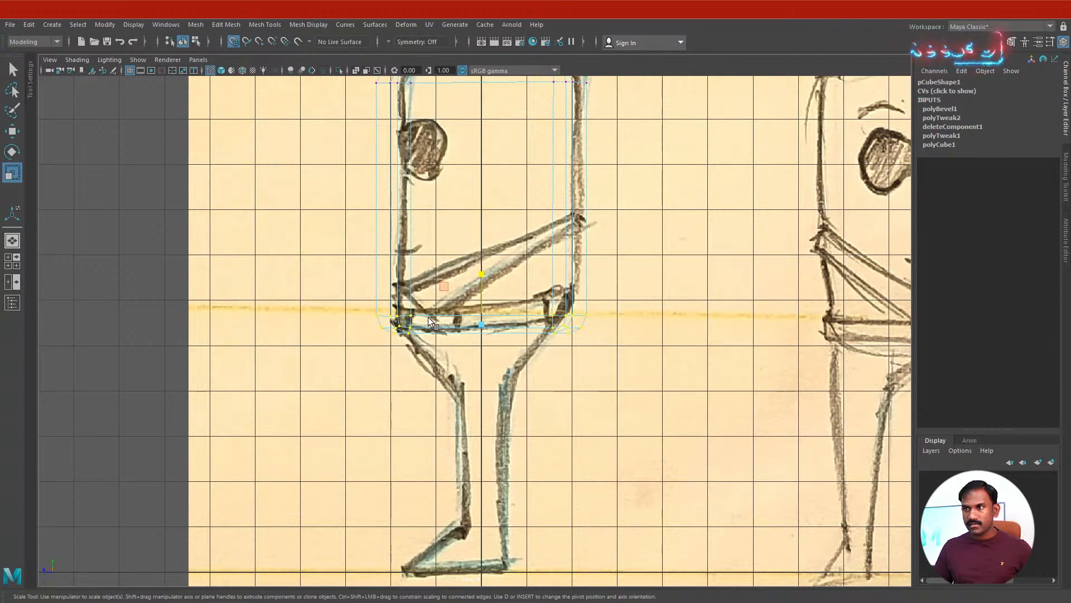
left_click_drag(430, 320, 438, 328)
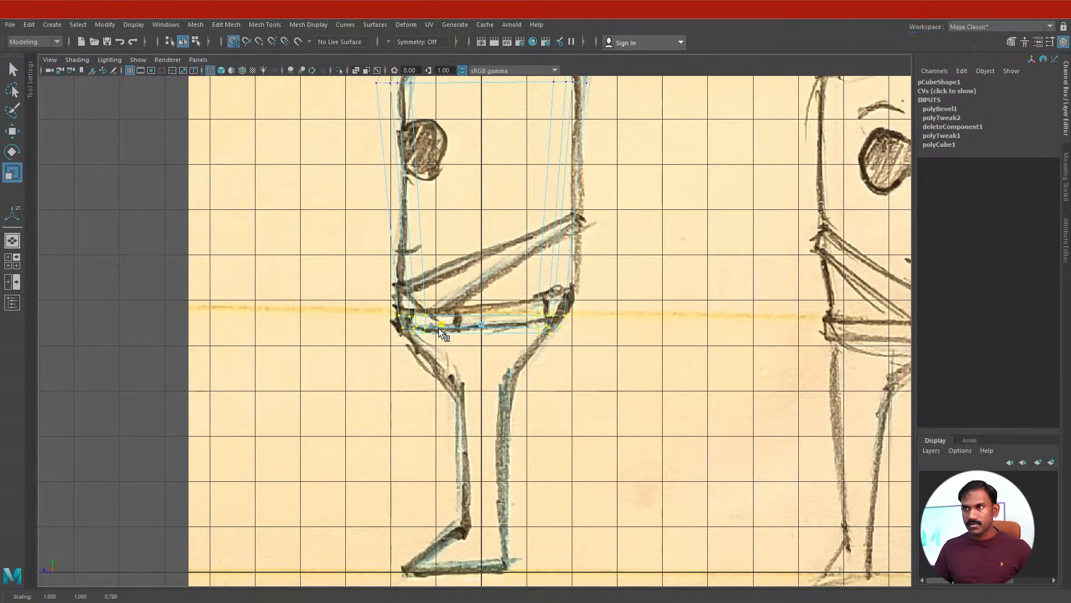
- Move the top front and top back corner vertices, without grid snapping, onto the head corners of the side sketch
middle_click_drag(540, 277, 533, 396, "alt")
scroll(534, 396, "up", 1)
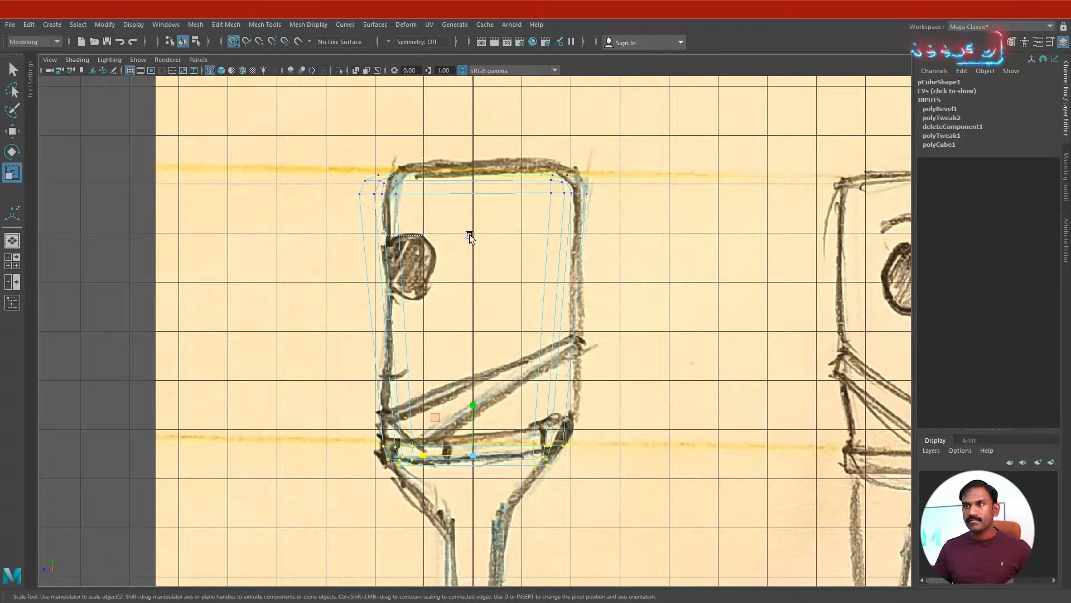
left_click_drag(469, 235, 454, 255)
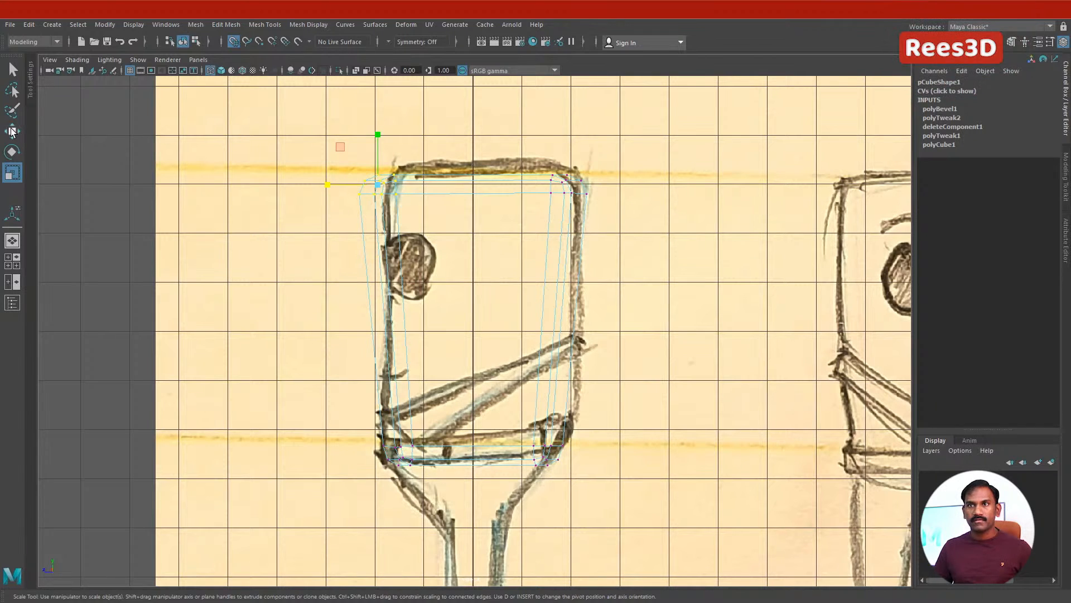
key("w")
left_click_drag(379, 185, 394, 168)
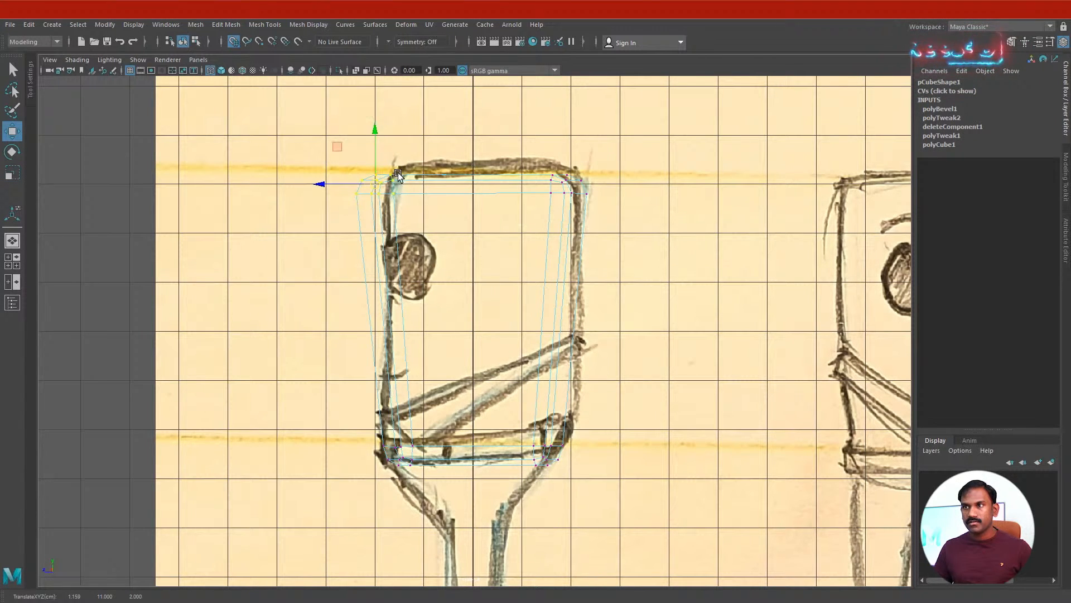
key("ctrl+z")
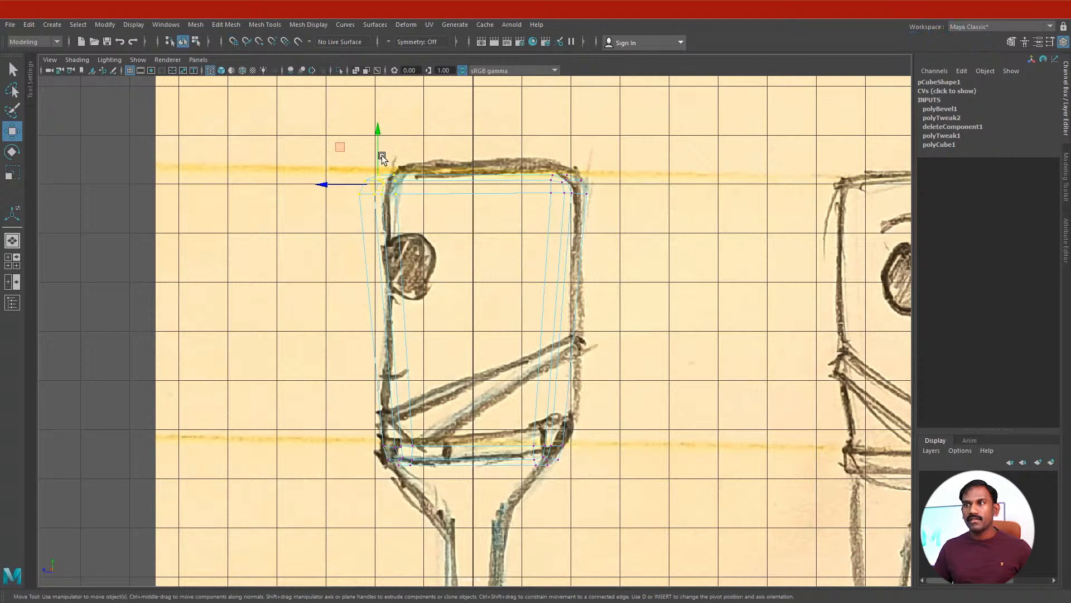
left_click_drag(378, 185, 402, 176)
left_click_drag(542, 139, 617, 211)
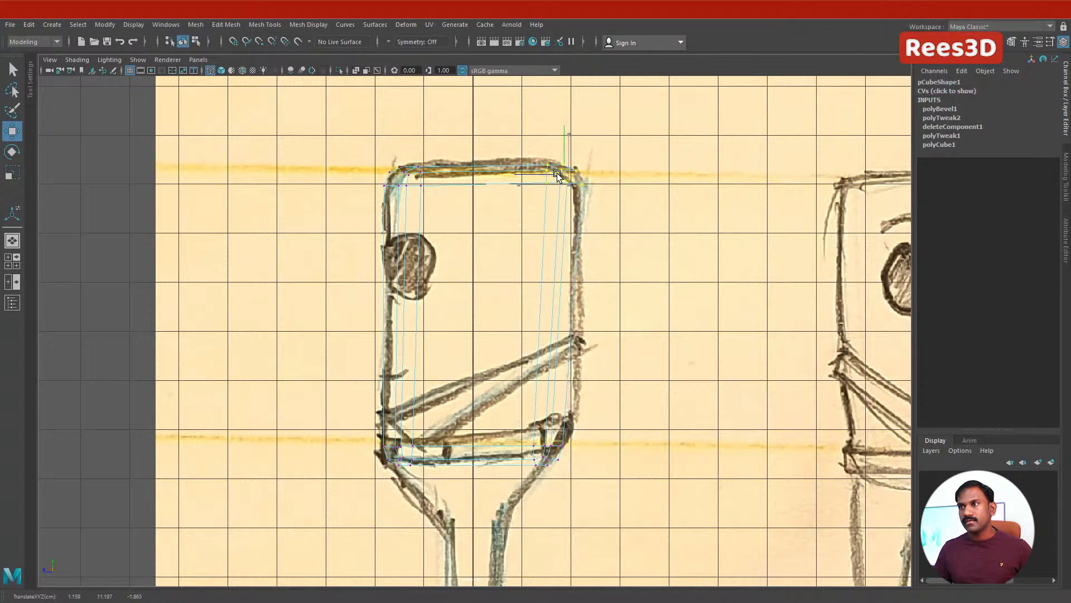
- Check the reshaped half block in the perspective view and return it to object mode
key("space")
key("space")
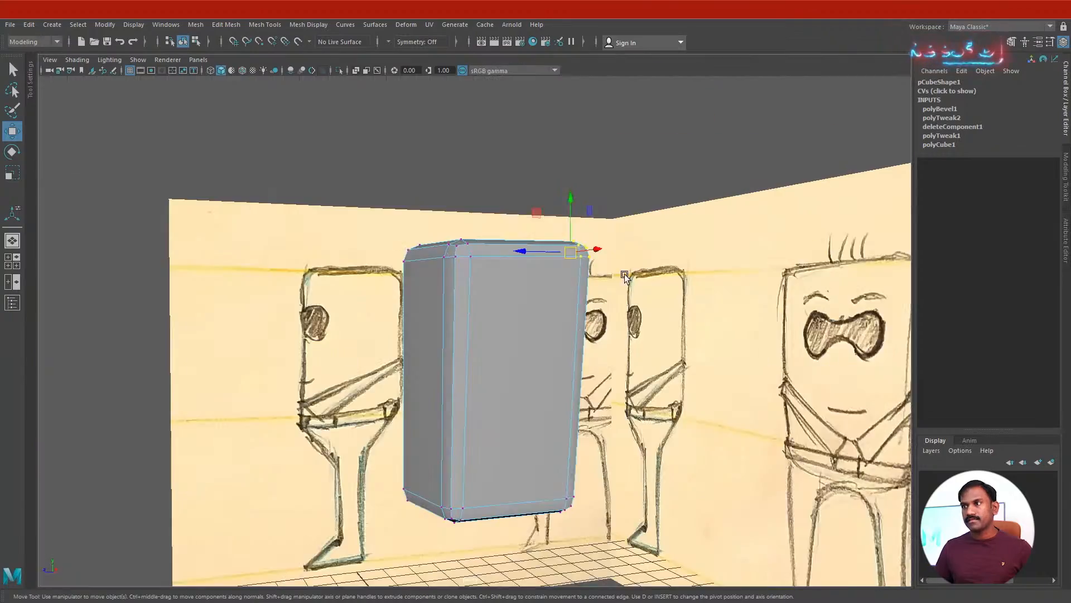
left_click_drag(624, 274, 584, 306, "alt")
key("F8")
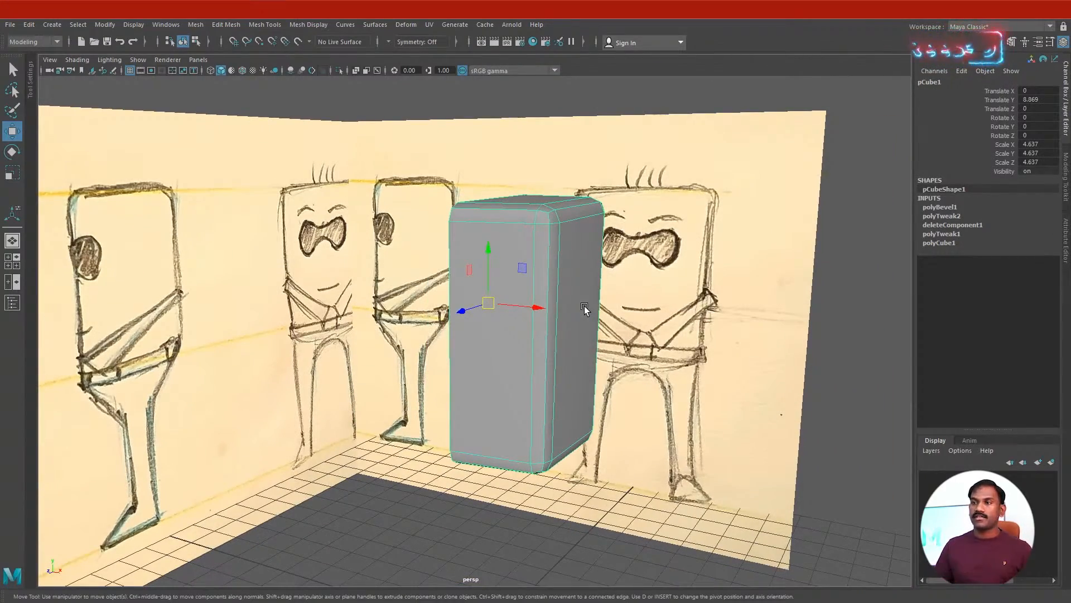
left_click_drag(526, 328, 433, 346, "alt")
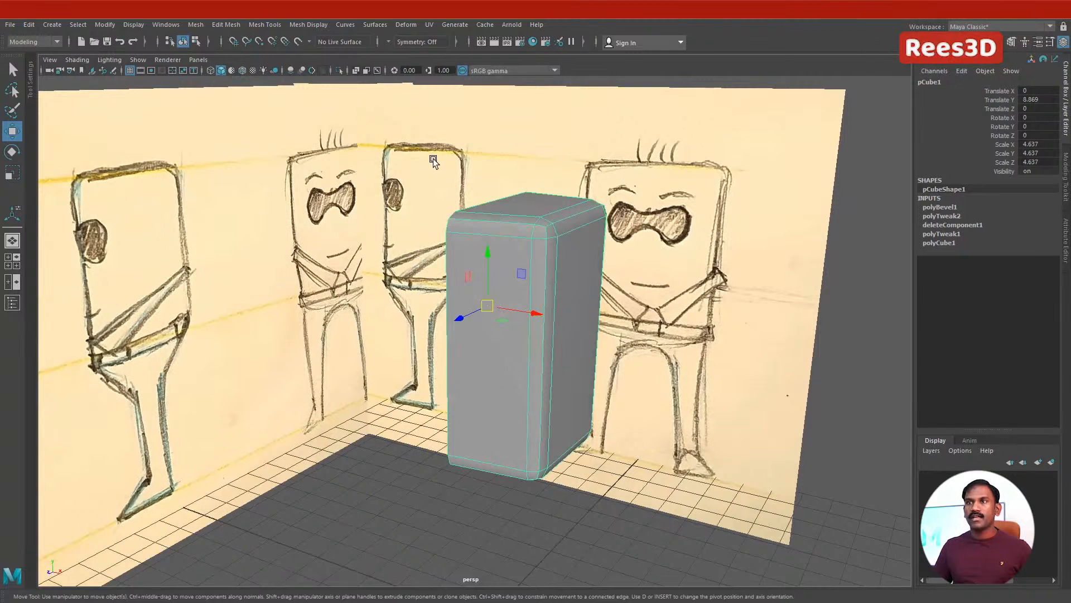
- Reset the Mirror settings and mirror the half block across the world X axis in the negative direction, merging border vertices
left_click(194, 25)
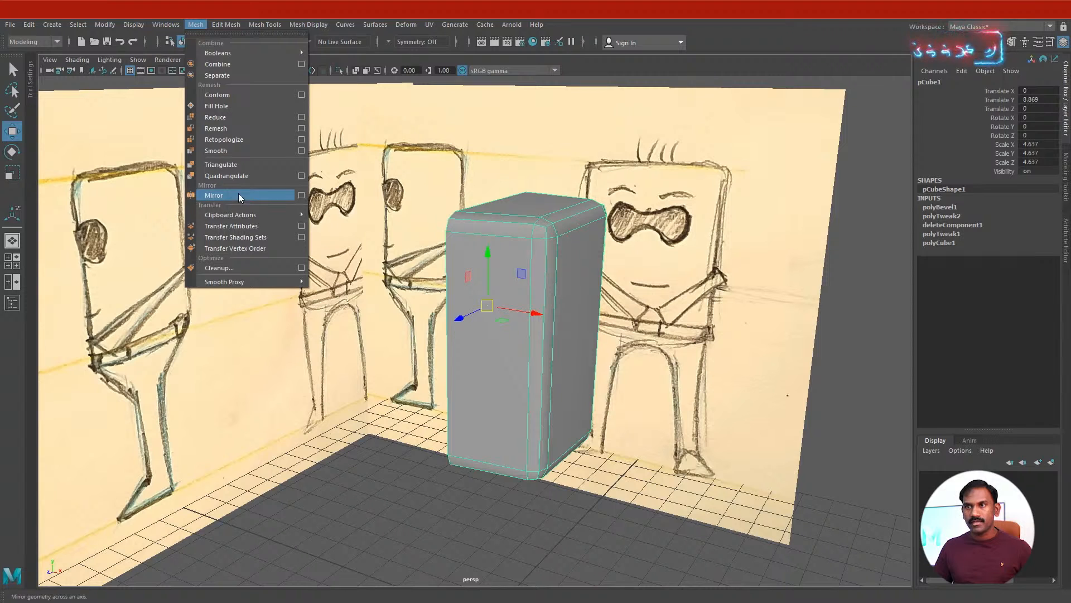
left_click(302, 195)
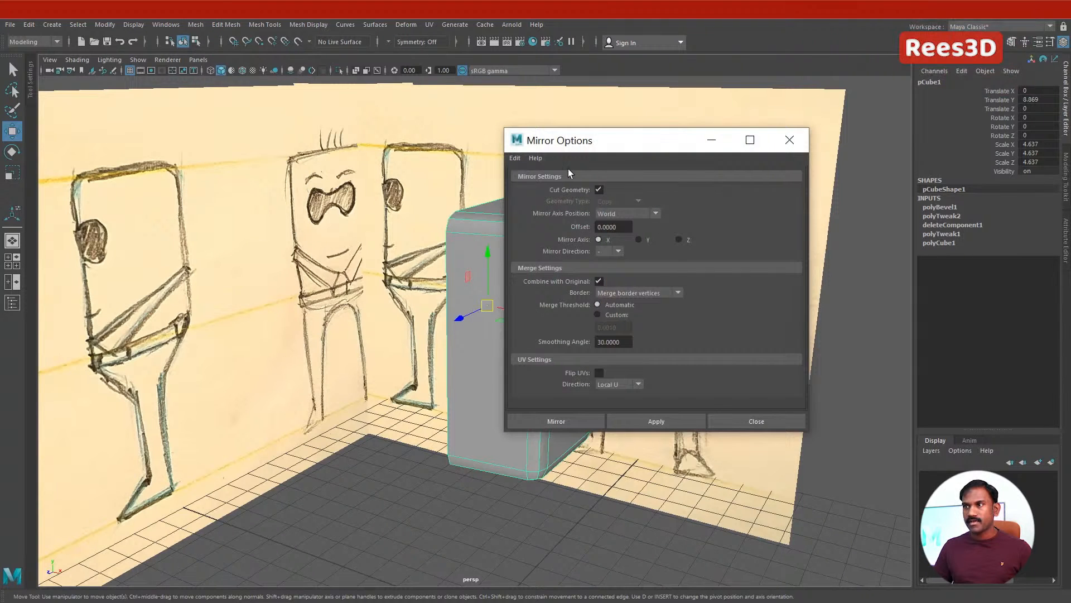
left_click(514, 158)
left_click(520, 182)
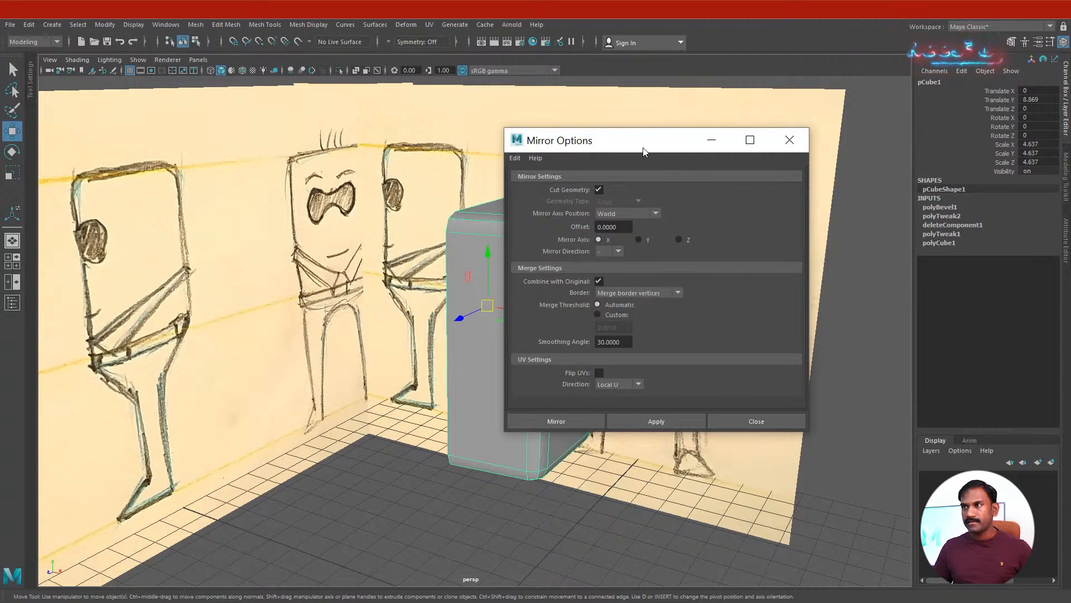
left_click_drag(646, 145, 744, 92)
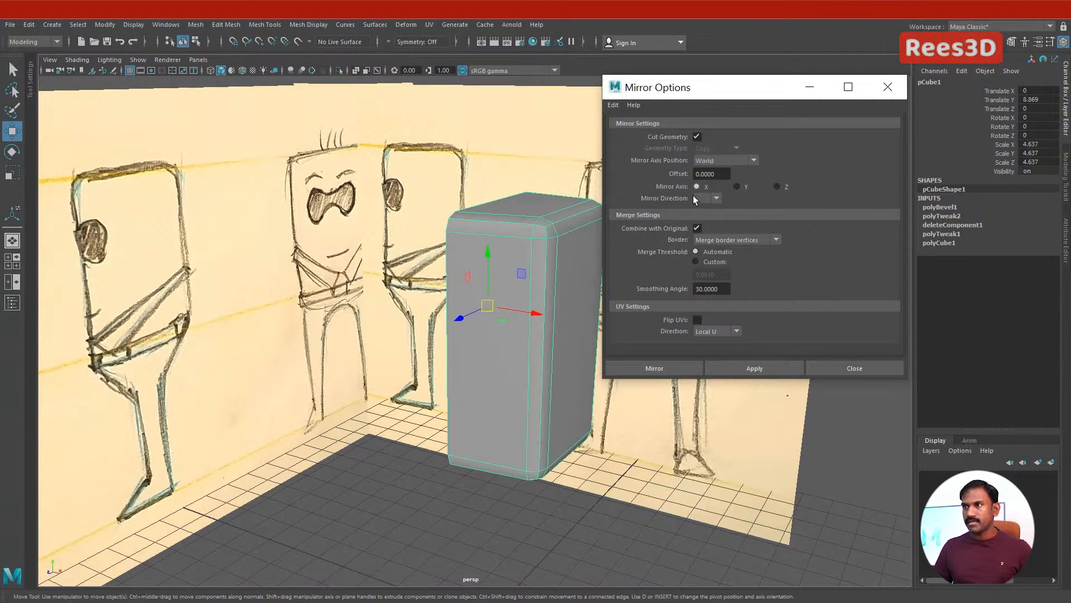
left_click(657, 369)
mouse_move(659, 370)
left_mouse_down("alt")
mouse_move(478, 563)
mouse_move(468, 486)
mouse_move(437, 425)
mouse_move(555, 390)
mouse_move(581, 363)
mouse_move(556, 316)
left_mouse_up("alt")
right_click_drag(534, 246, 517, 310)
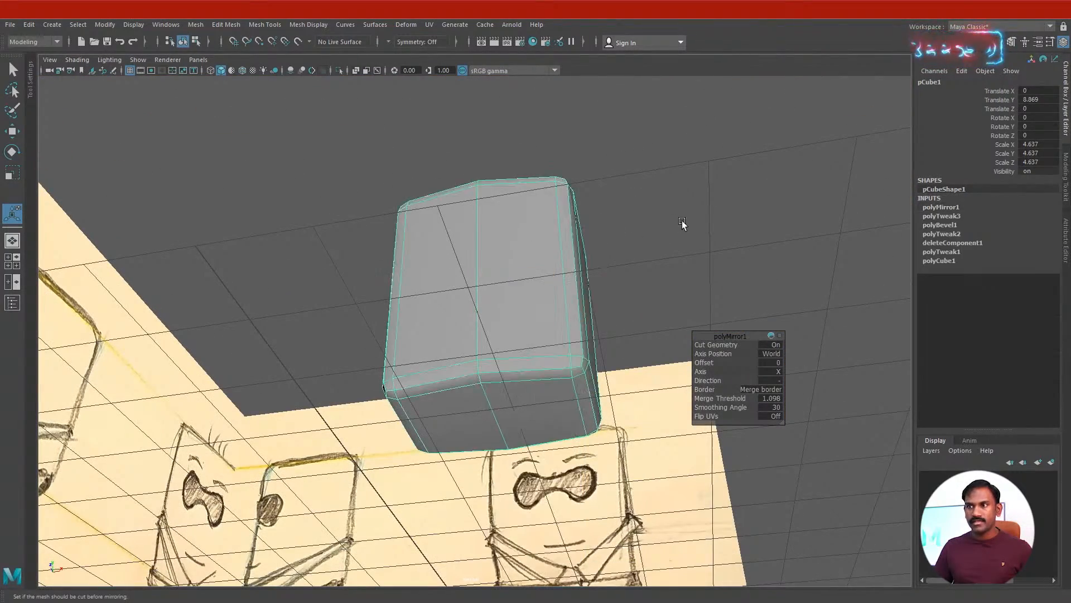
left_click(662, 224)
left_click(501, 246)
left_click_drag(502, 248, 542, 376, "alt")
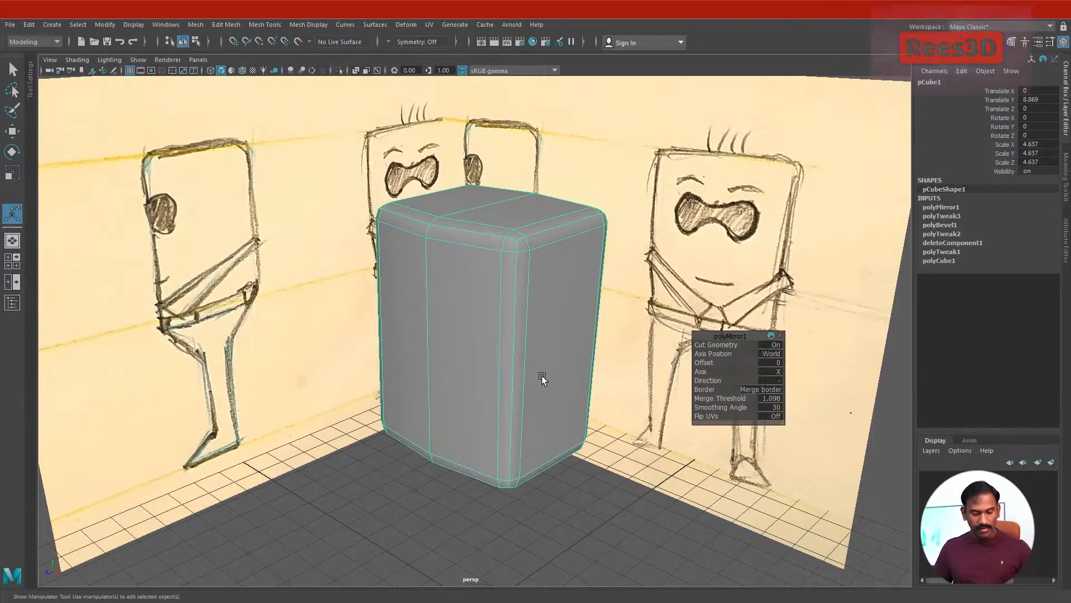
- Turn on smooth preview for the full body and examine its shape from the front, side and above
key("3")
right_click_drag(627, 223, 503, 258, "alt")
left_click_drag(503, 257, 524, 220, "alt")
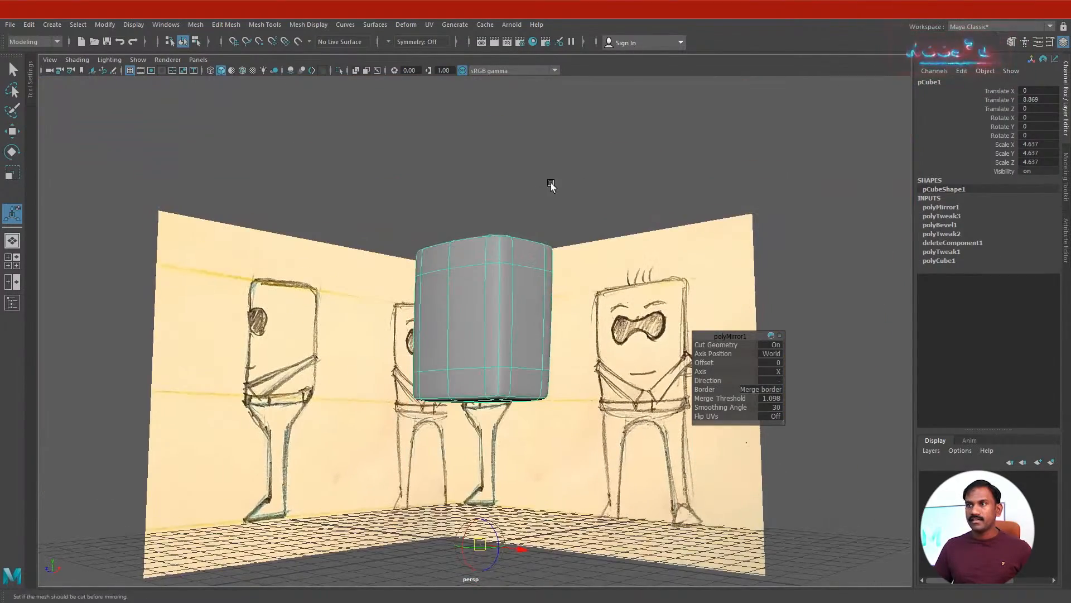
left_click(551, 182)
left_click_drag(553, 296, 535, 351, "alt")
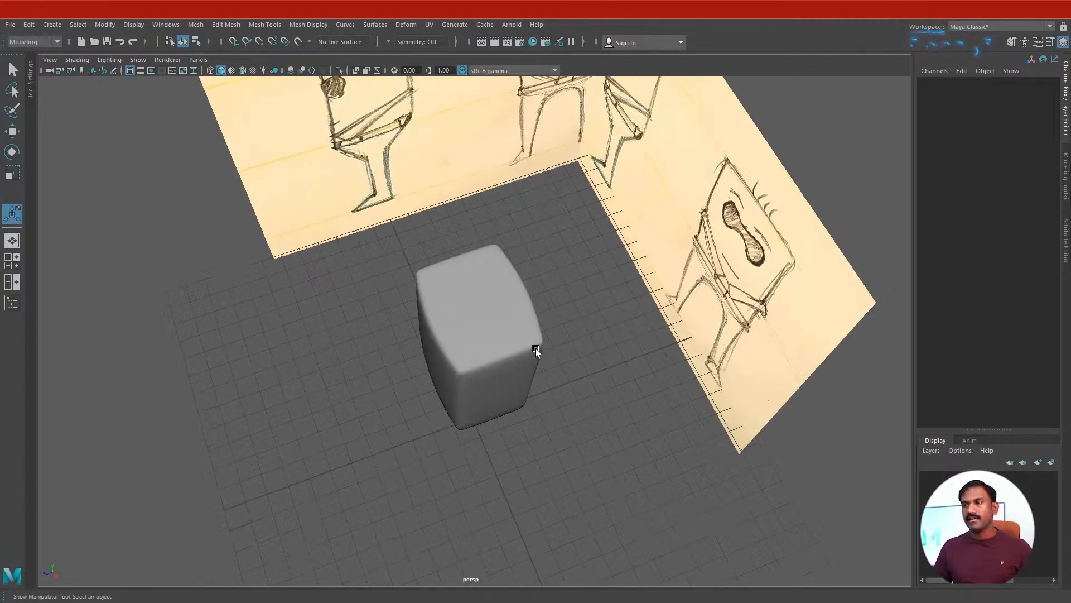
left_click_drag(480, 417, 498, 351, "alt")
middle_click_drag(516, 419, 530, 340, "alt")
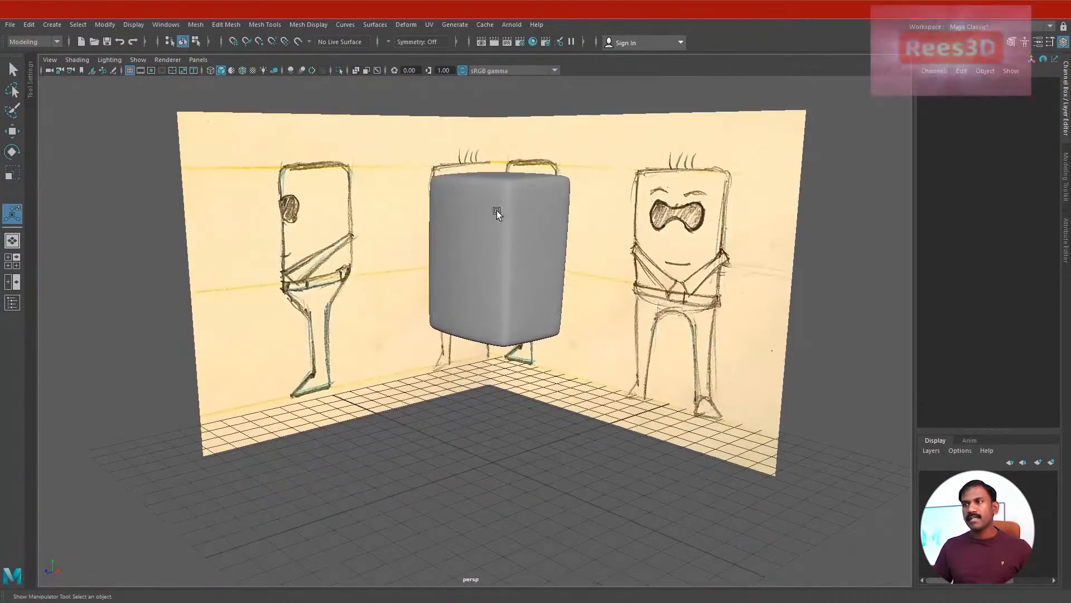
left_click_drag(496, 210, 407, 329, "alt")
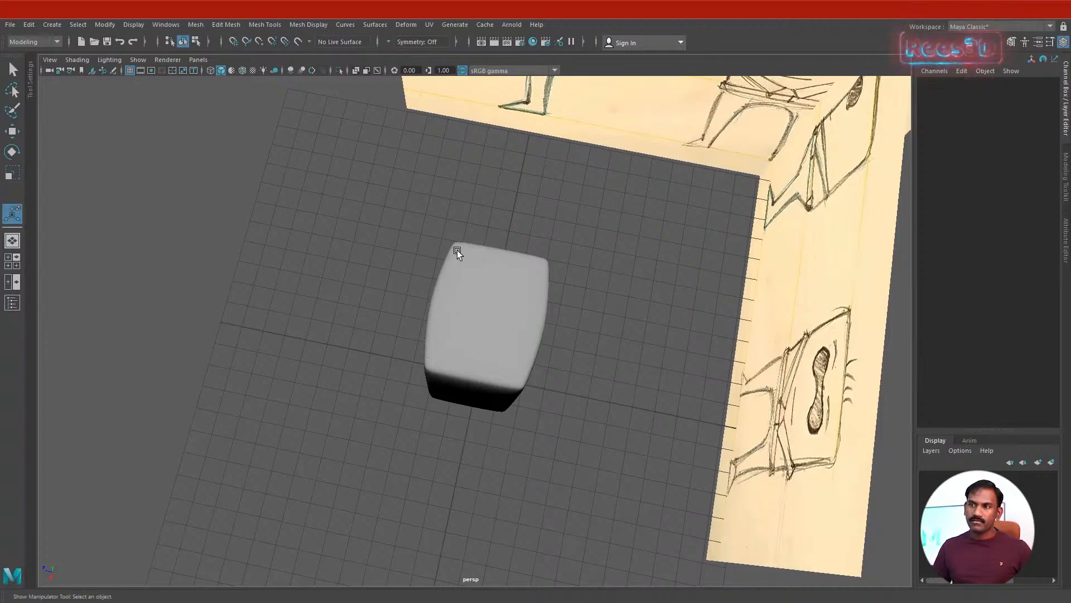
- Check the smoothed body in perspective, and set the side view to shaded display to compare it with the side sketch
mouse_move(491, 229)
left_mouse_down("alt")
mouse_move(461, 337)
mouse_move(475, 272)
left_mouse_up("alt")
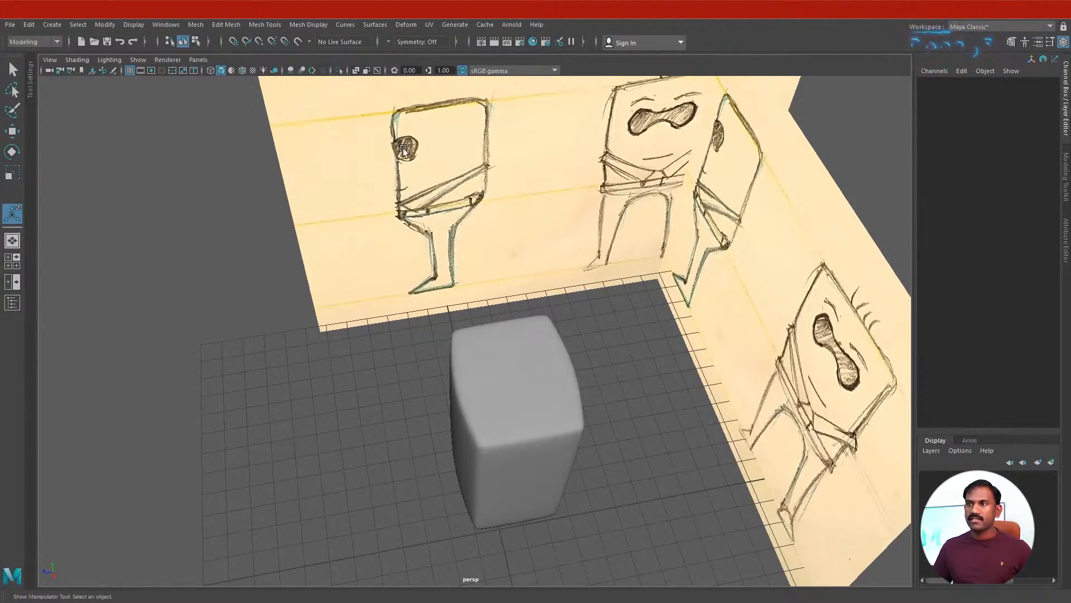
mouse_move(470, 373)
left_mouse_down("alt")
mouse_move(558, 338)
mouse_move(450, 303)
mouse_move(660, 366)
mouse_move(548, 311)
mouse_move(592, 316)
left_mouse_up("alt")
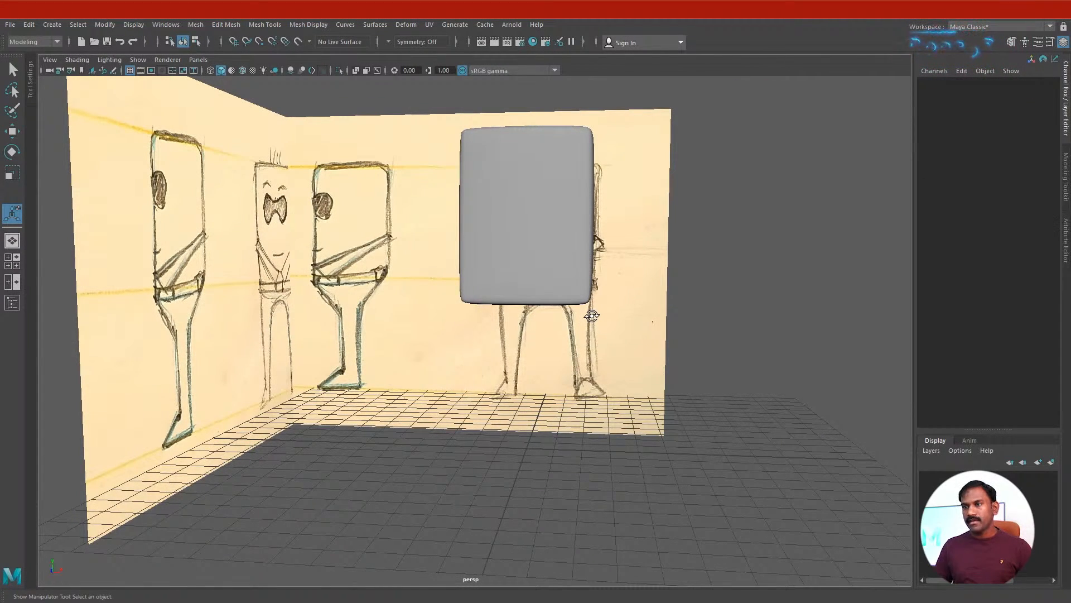
left_click_drag(592, 316, 513, 358, "alt")
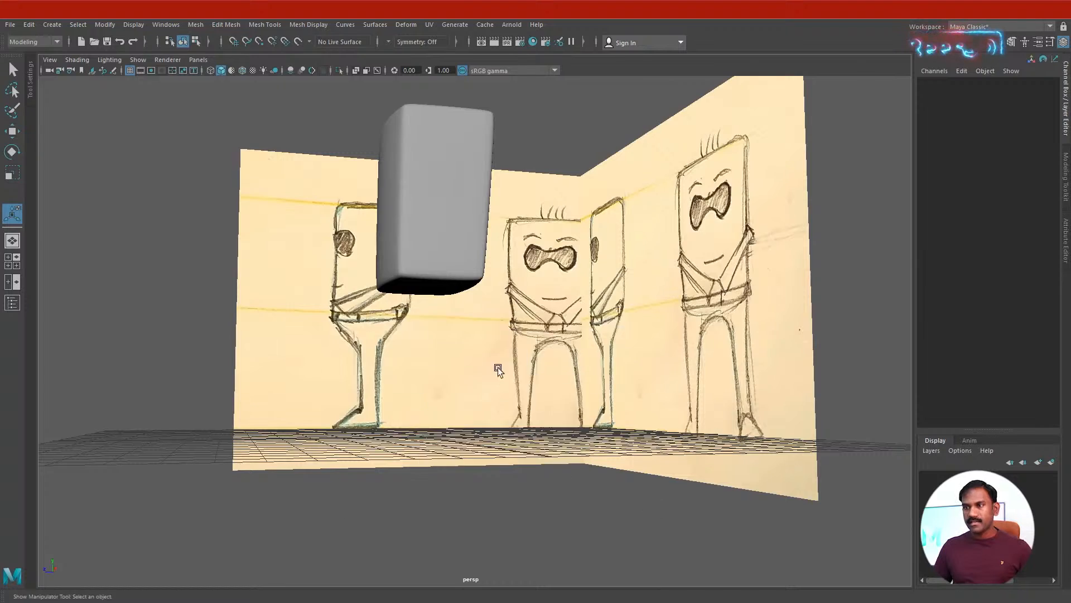
key("space")
key("space")
middle_click_drag(706, 530, 558, 436, "alt")
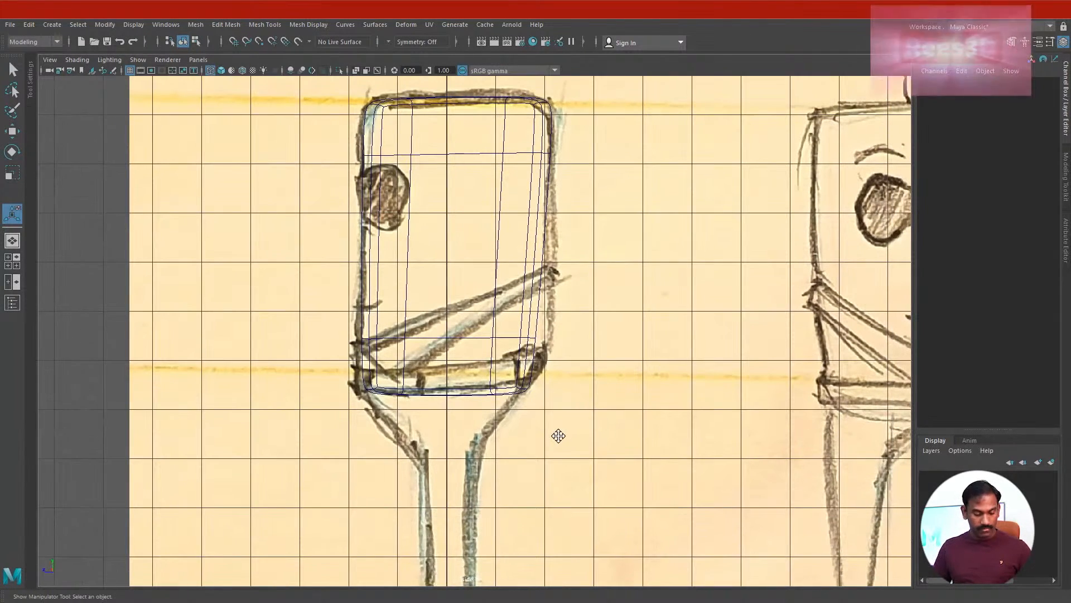
key("5")
right_click_drag(600, 437, 495, 428, "alt")
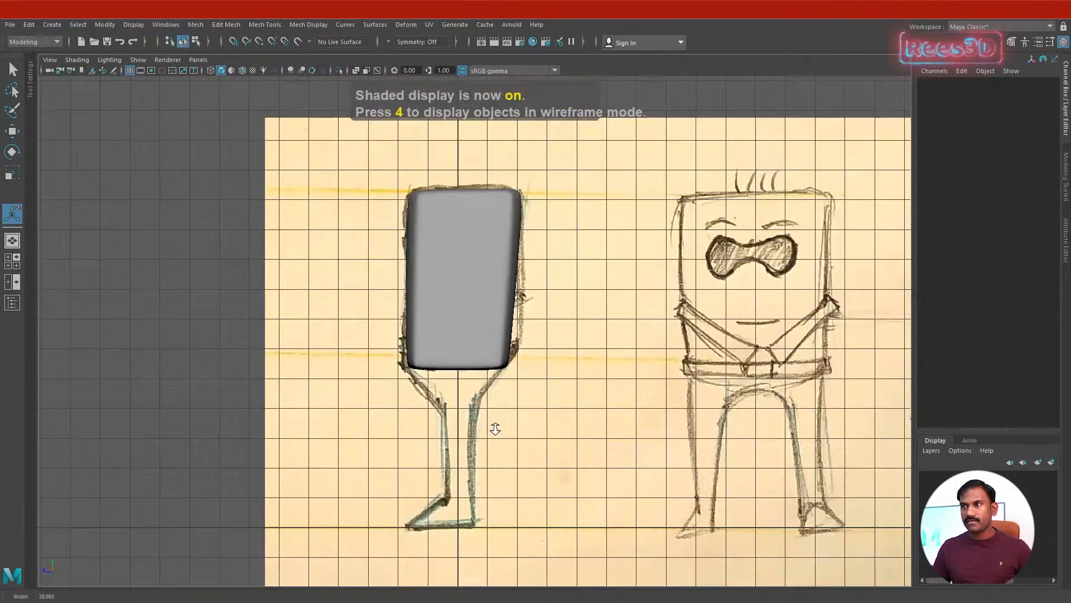
mouse_move(495, 428)
middle_mouse_down("alt")
mouse_move(552, 378)
mouse_move(577, 428)
middle_mouse_up("alt")
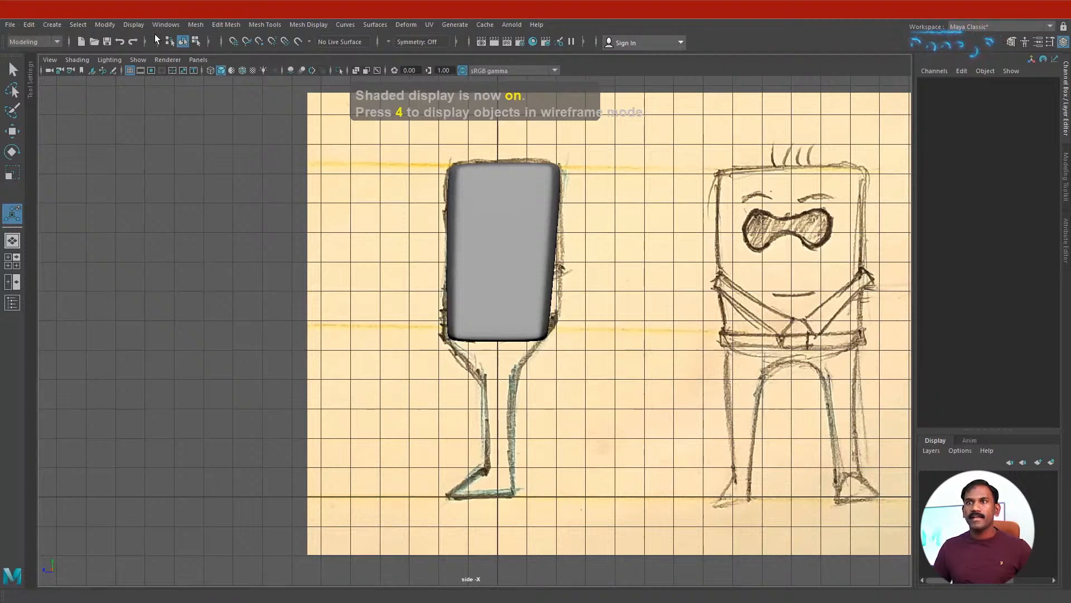
- Create a polygon cube for the leg and raise it to about Y 0.566 so it rests on the ground line
left_click(46, 24)
mouse_move(92, 65)
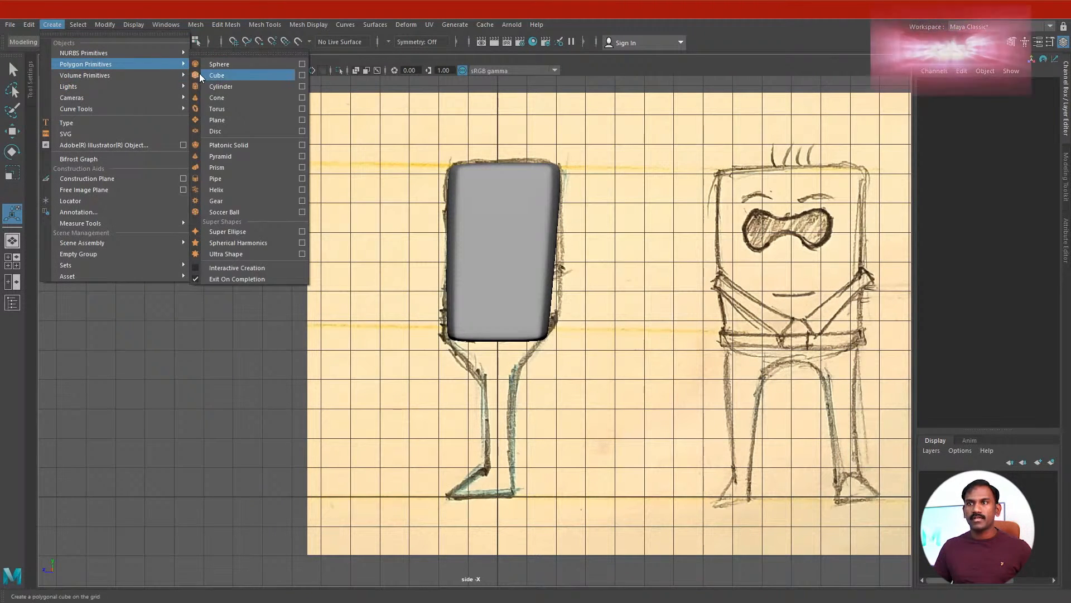
left_click(218, 75)
scroll(585, 558, "up", 4)
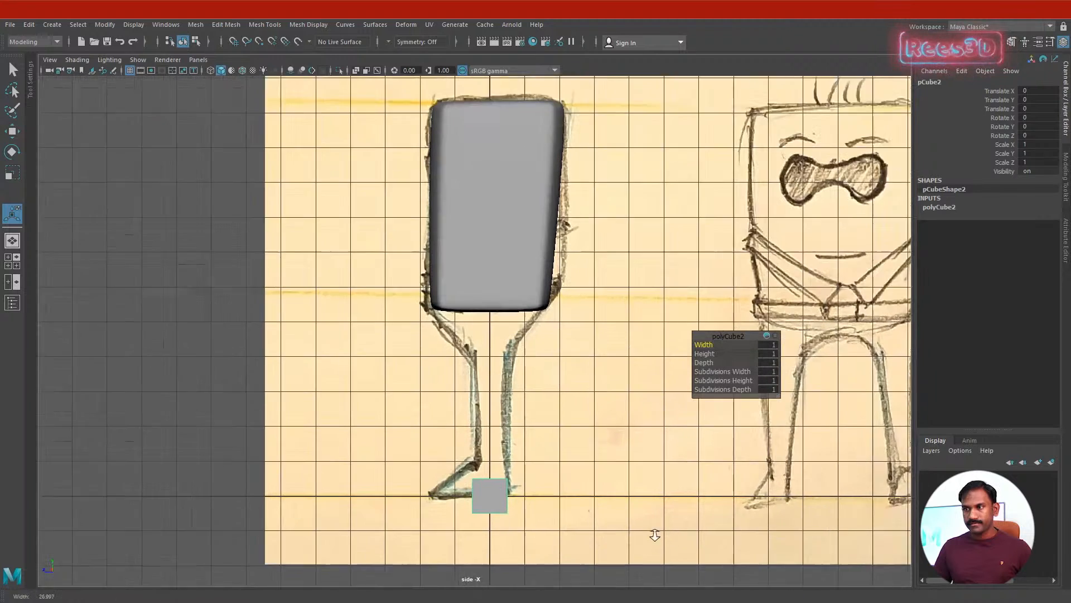
key("w")
key("e")
key("r")
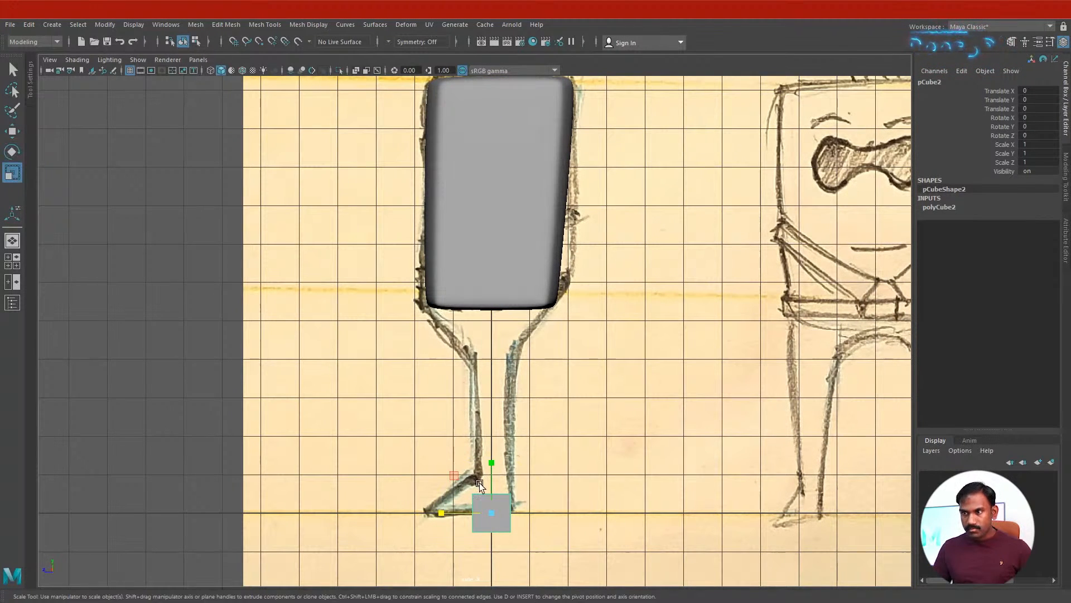
key("w")
left_click_drag(492, 471, 491, 433)
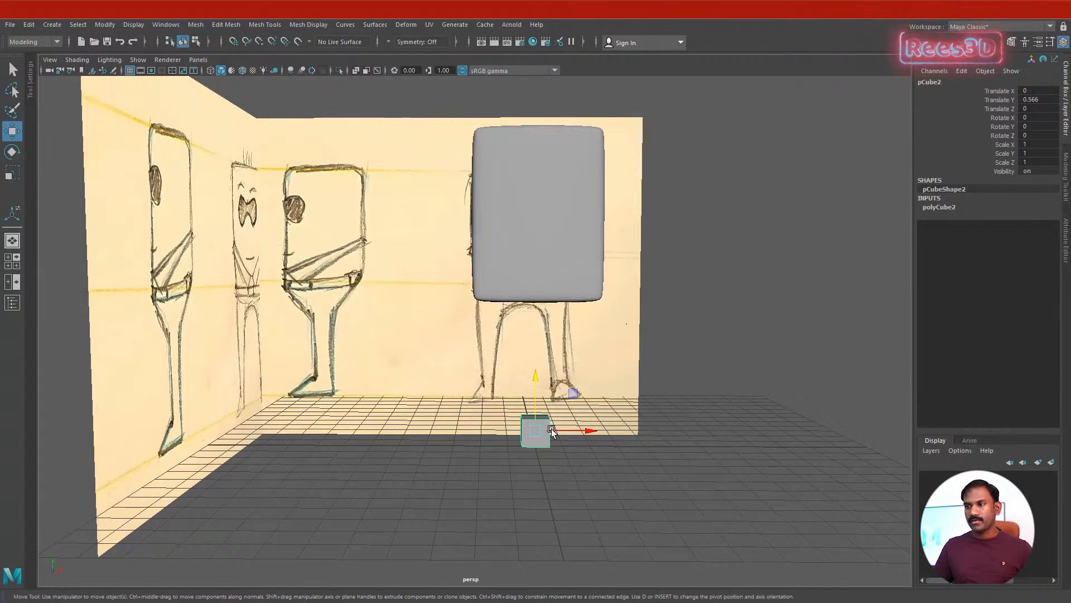
- In the front view, move the cube along X to about 1.846, over the sketched foot
key("space")
key("space")
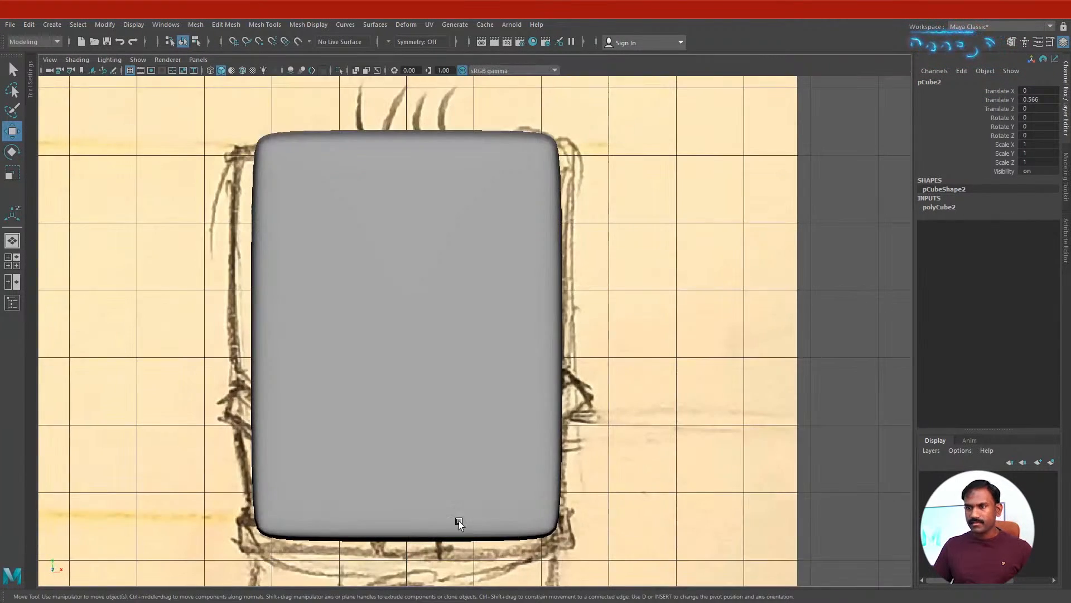
middle_click_drag(471, 407, 446, 308, "alt")
right_click_drag(446, 308, 335, 463, "alt")
middle_click_drag(403, 490, 358, 391, "alt")
right_click_drag(358, 392, 456, 458, "alt")
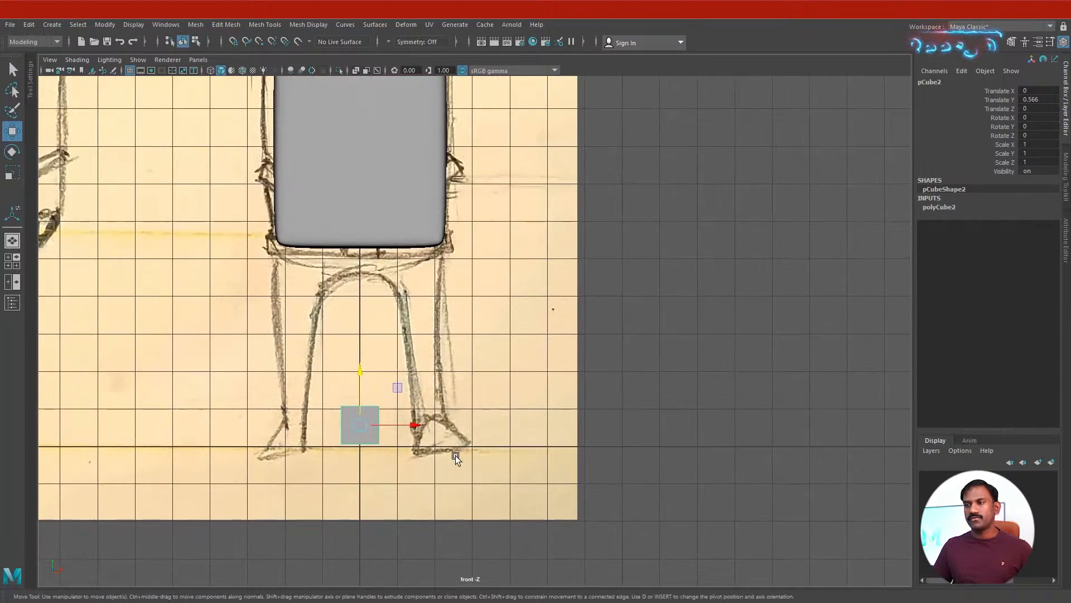
left_click_drag(413, 426, 481, 442)
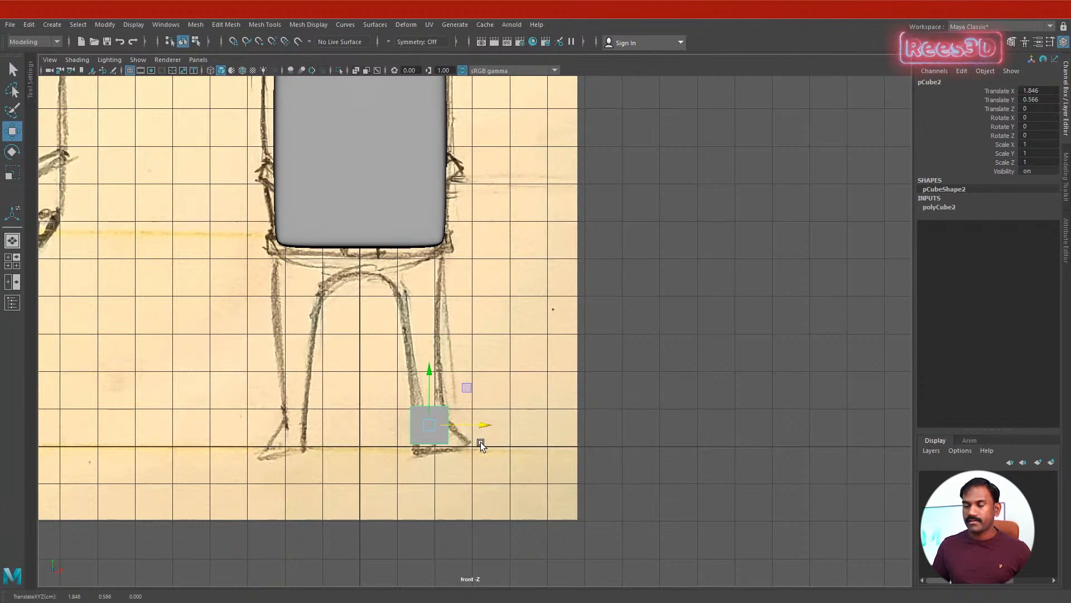
- Extrude the cube's top and front faces by about 1.028 with Keep Faces Together off, so each goes its own direction
key("space")
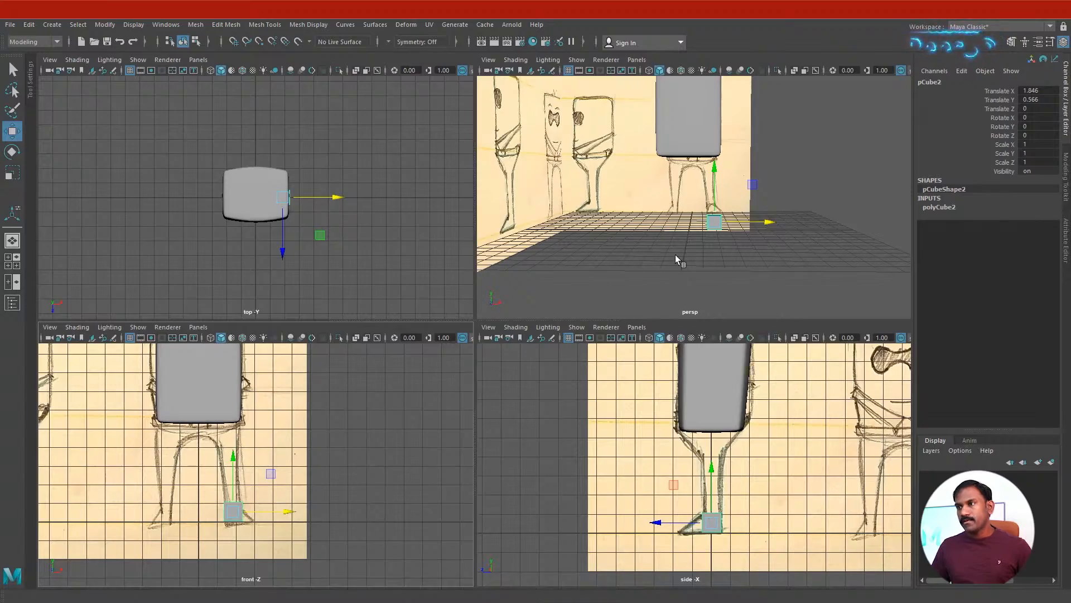
key("space")
left_click_drag(675, 255, 433, 307, "alt")
right_click_drag(434, 307, 417, 450, "alt")
left_click_drag(417, 450, 470, 460, "alt")
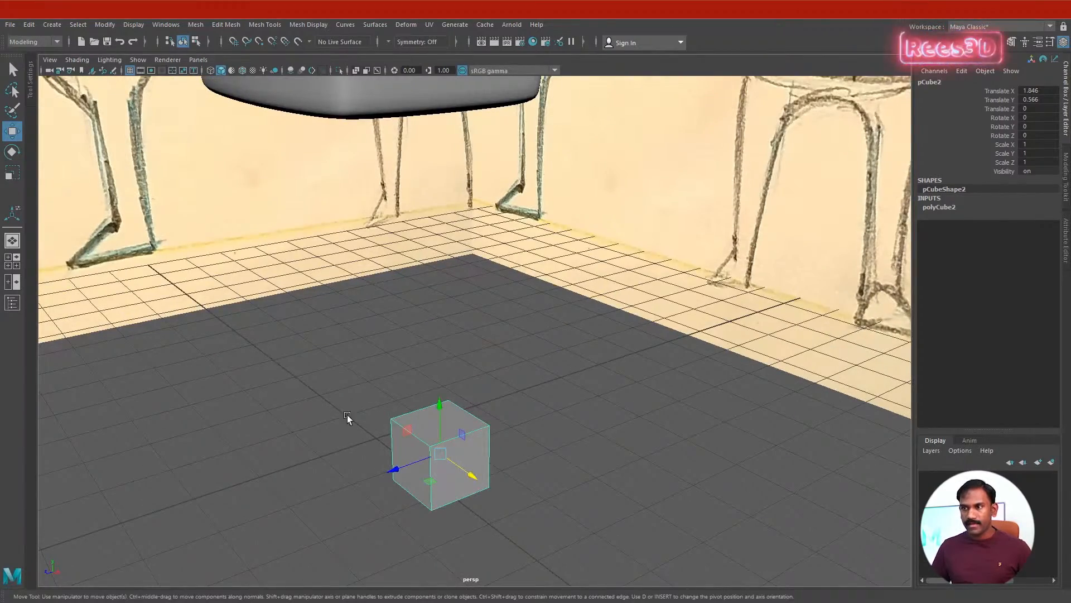
right_click_drag(452, 409, 450, 430)
left_click(450, 429)
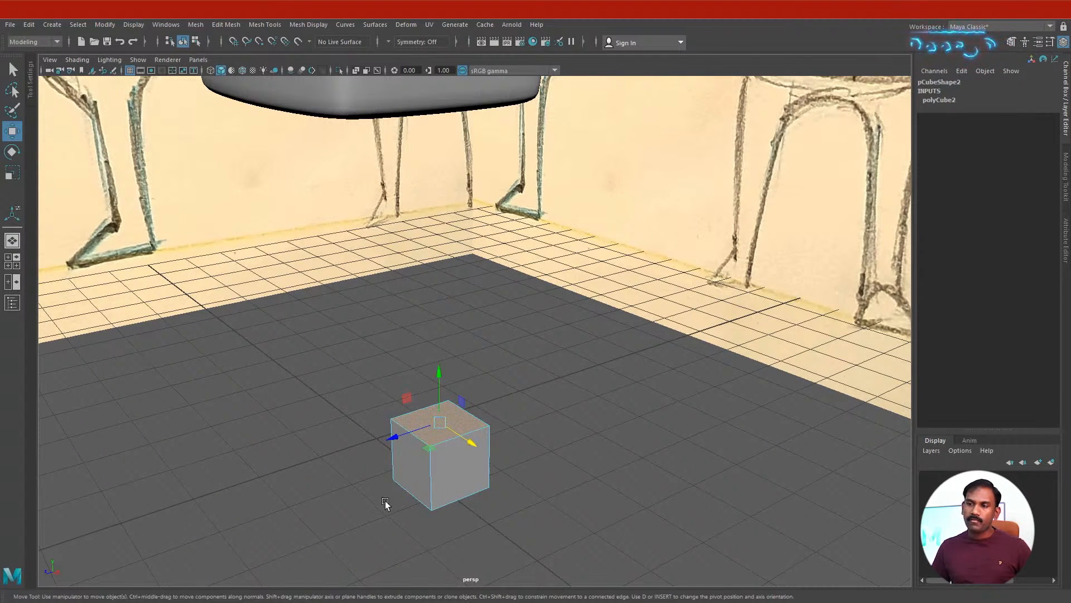
left_click(410, 464, "shift")
middle_click_drag(523, 564, 566, 444, "alt")
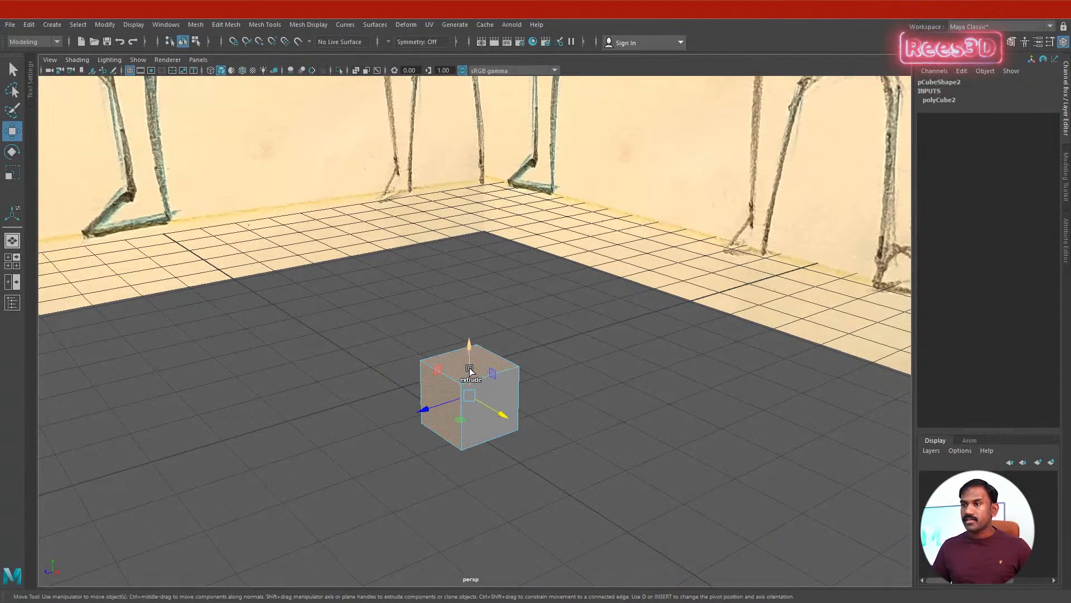
right_click_drag(470, 328, 468, 361, "shift")
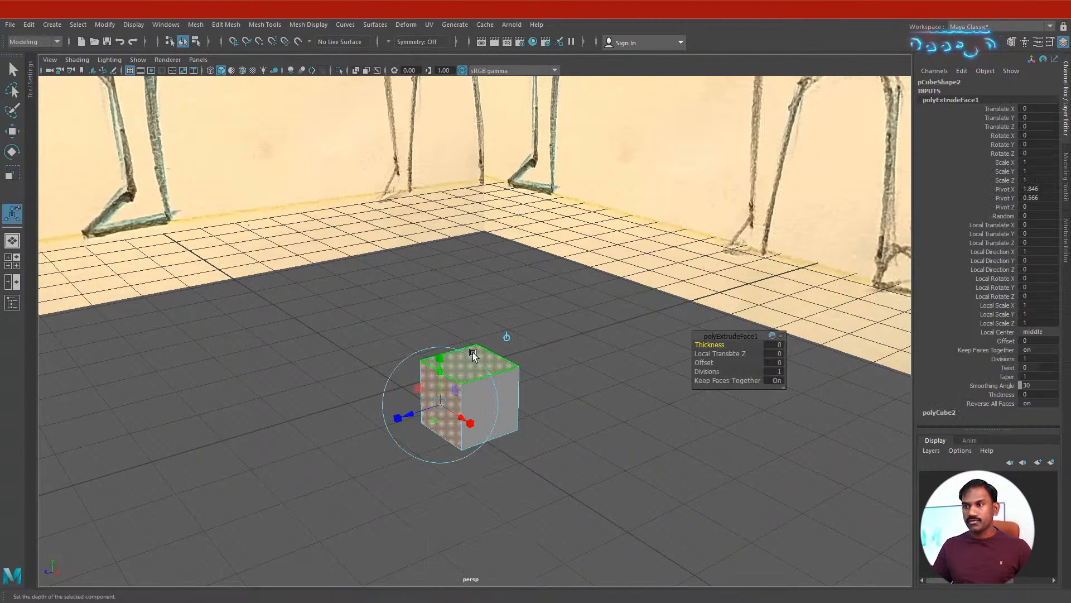
left_click_drag(413, 412, 344, 428)
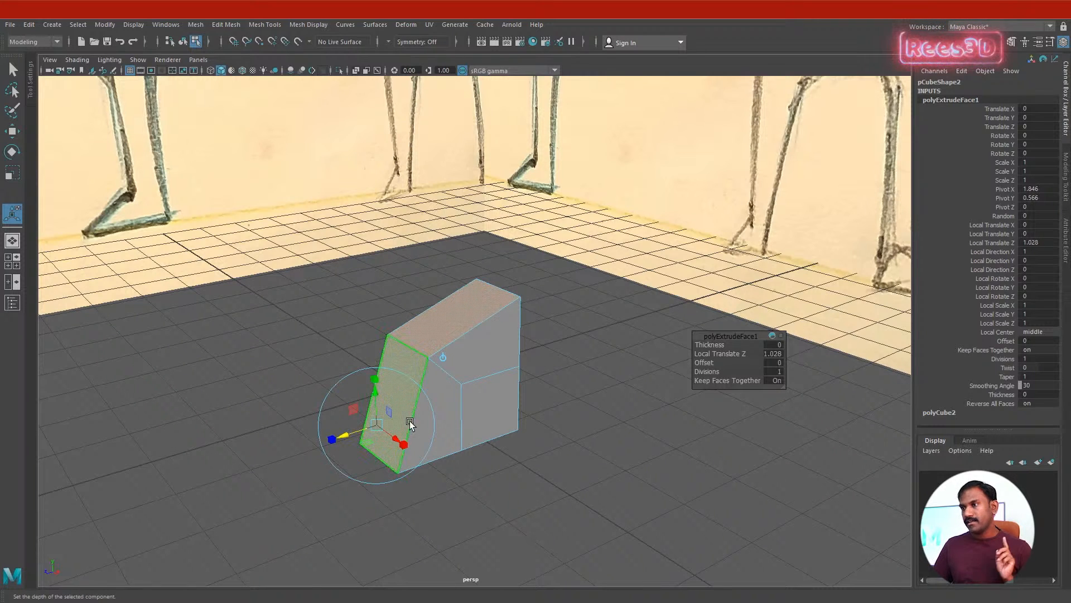
left_click(777, 380)
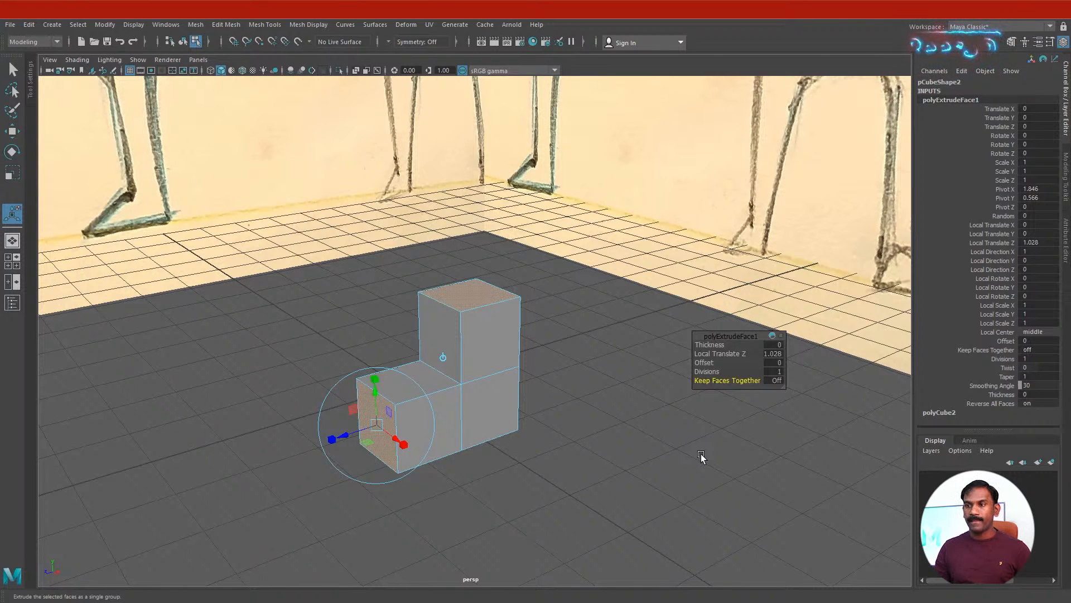
- Lower the two upper vertices at the toe end to slope the top of the foot
left_click_drag(431, 411, 387, 380, "alt")
key("q")
left_click(319, 327)
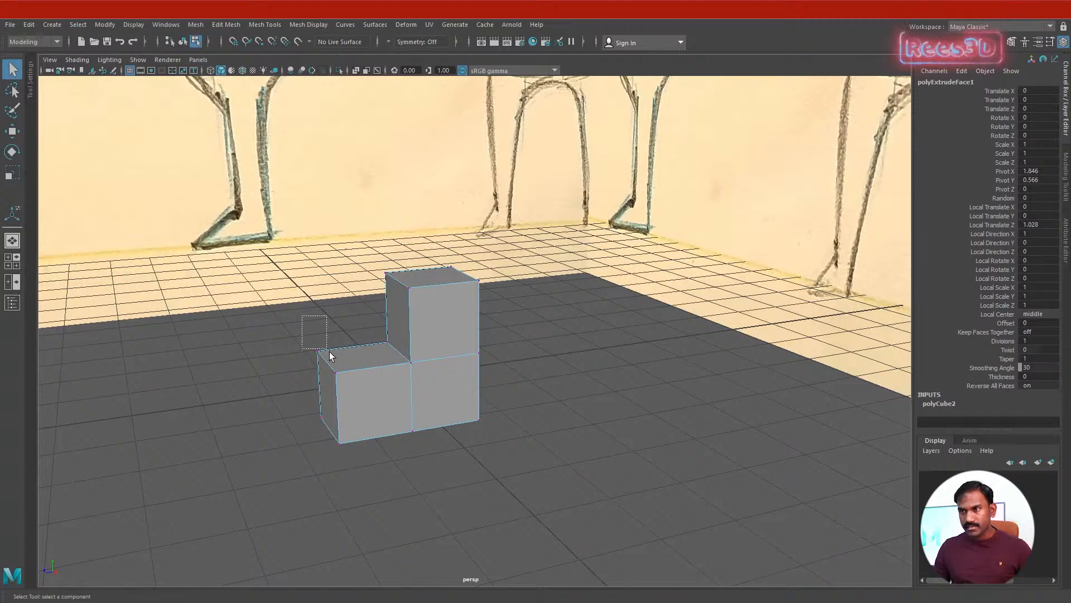
left_click_drag(329, 351, 343, 373)
key("w")
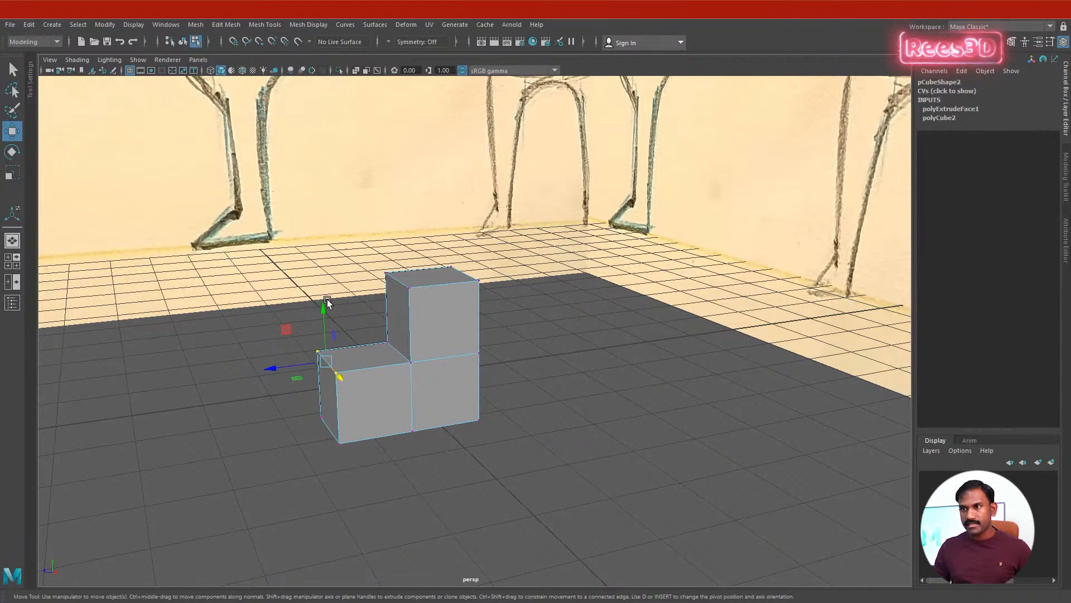
left_click_drag(327, 301, 322, 352)
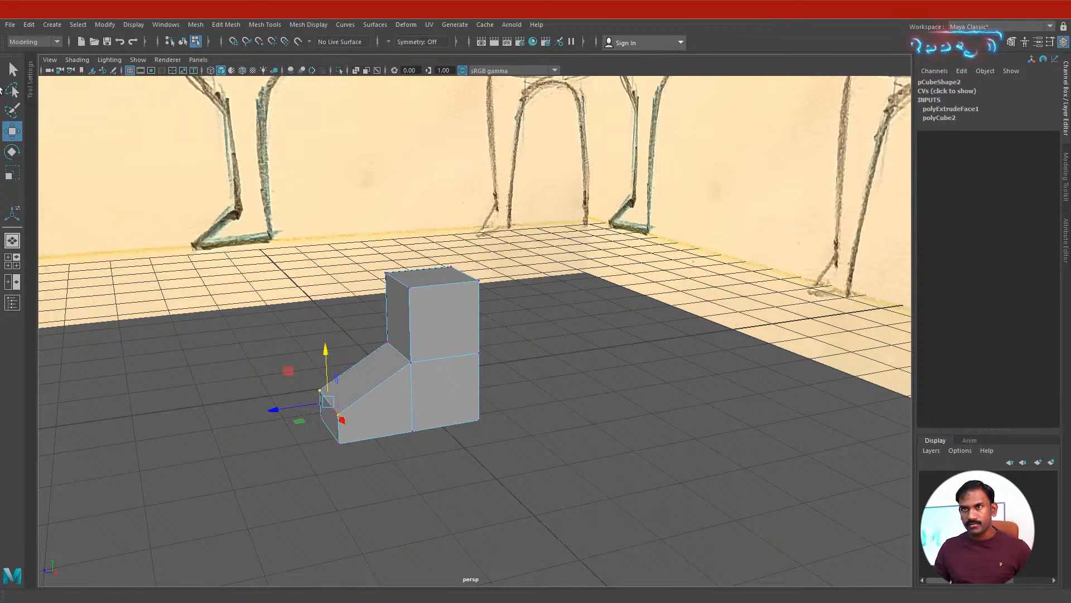
left_click(13, 132)
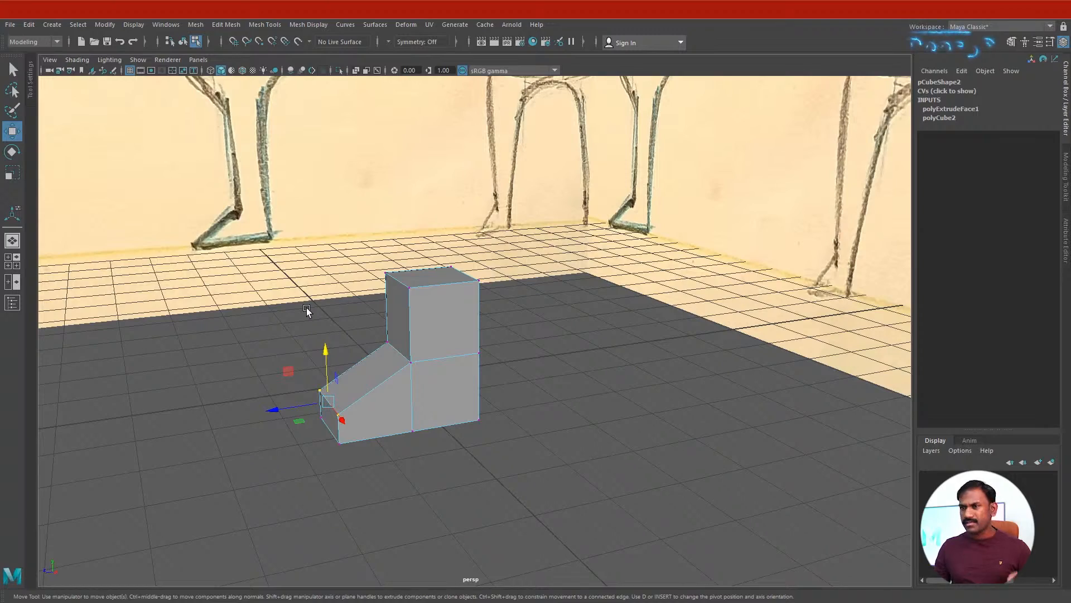
- Select the top face of the ankle block and raise it to just beneath the body to form the leg
middle_click_drag(474, 402, 601, 362, "alt")
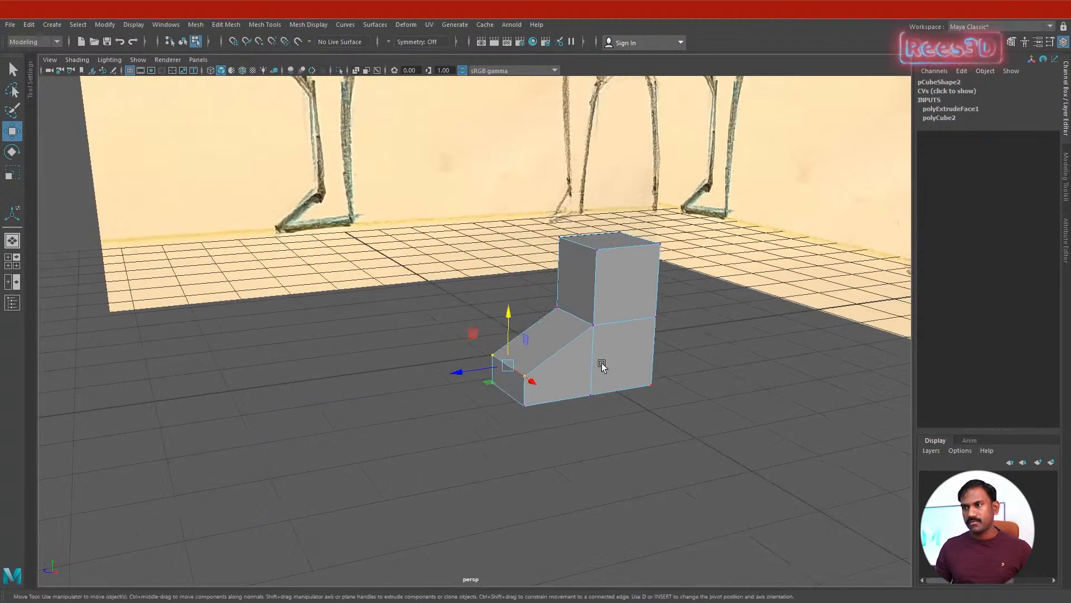
left_click_drag(602, 363, 586, 355, "alt")
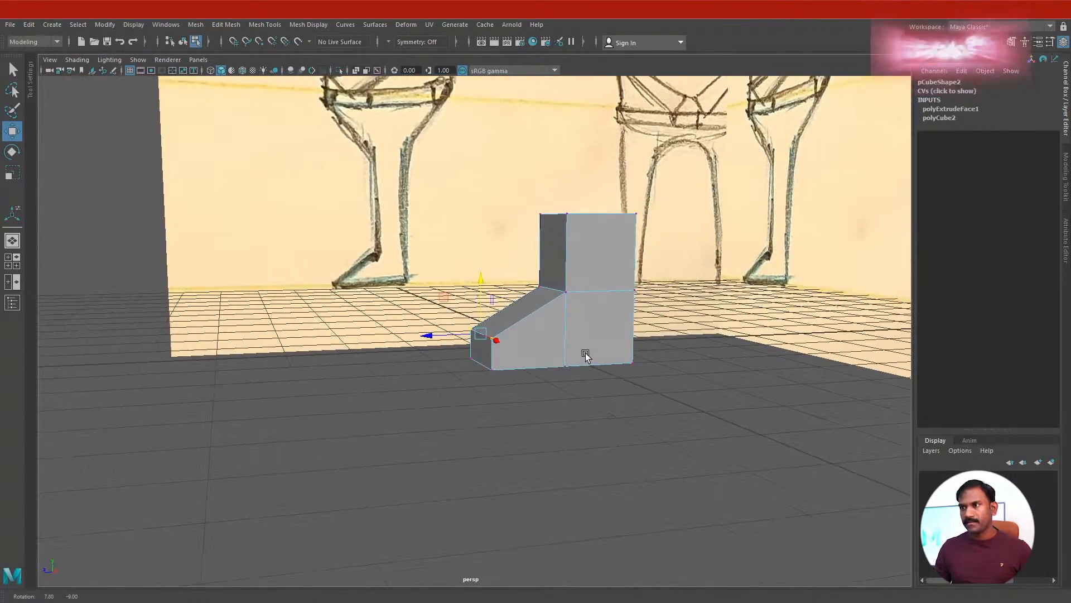
middle_click_drag(586, 355, 513, 414, "alt")
left_click_drag(481, 333, 498, 349, "alt")
mouse_move(497, 350)
right_mouse_down()
mouse_move(484, 329)
mouse_move(486, 359)
right_mouse_up()
left_click(486, 360)
left_click_drag(556, 390, 555, 375, "alt")
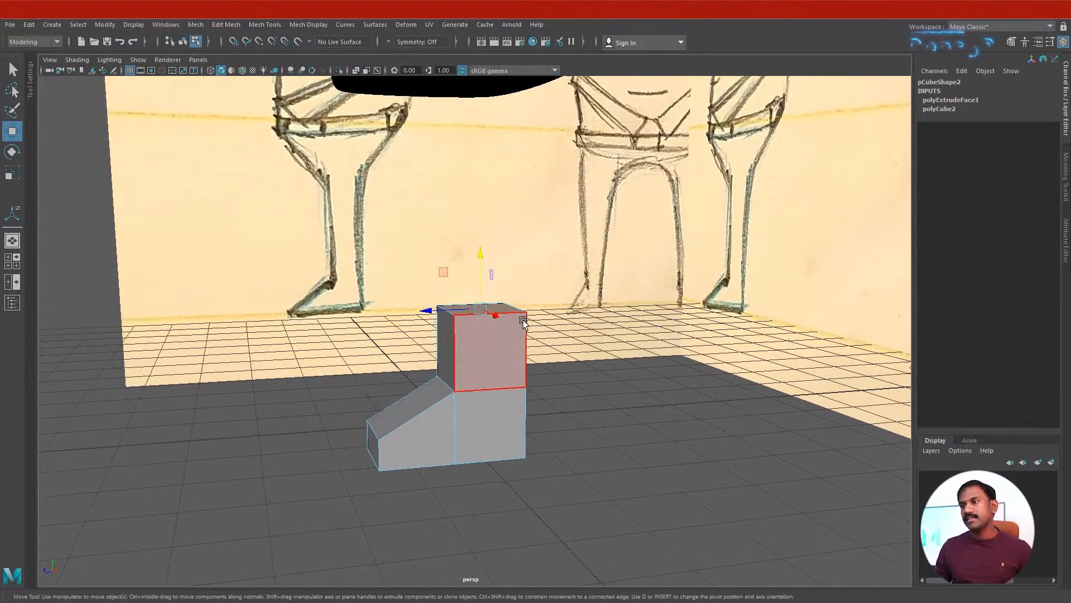
left_click_drag(482, 252, 475, 39)
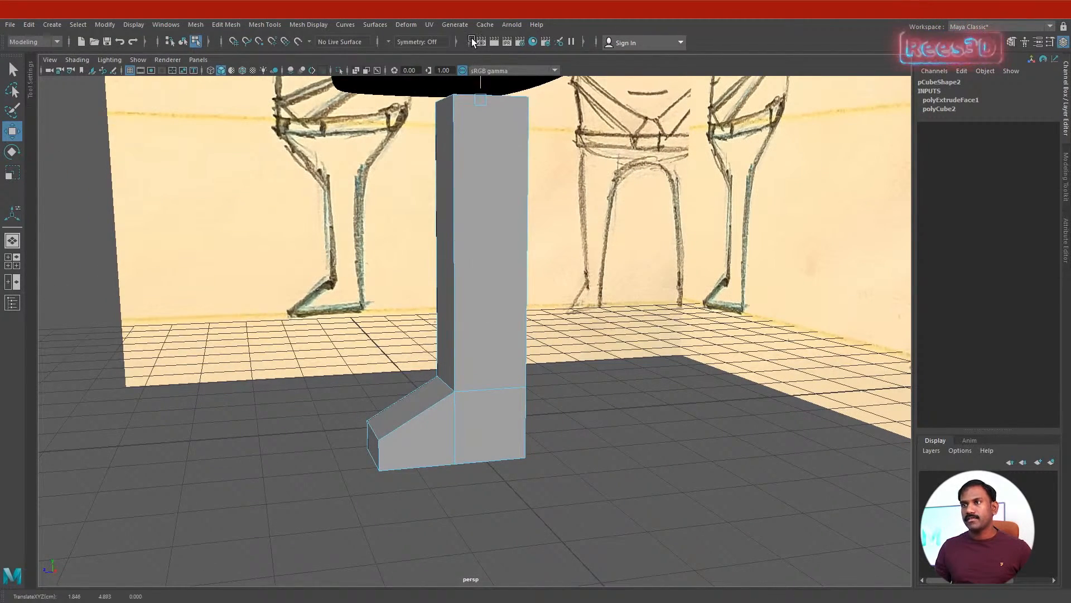
- In the side view, lower the leg's top face to about Y 4.253, near where the sketched thigh flares
middle_click_drag(551, 312, 510, 386, "alt")
mouse_move(511, 387)
left_mouse_down("alt")
mouse_move(527, 377)
mouse_move(493, 378)
left_mouse_up("alt")
key("space")
key("space")
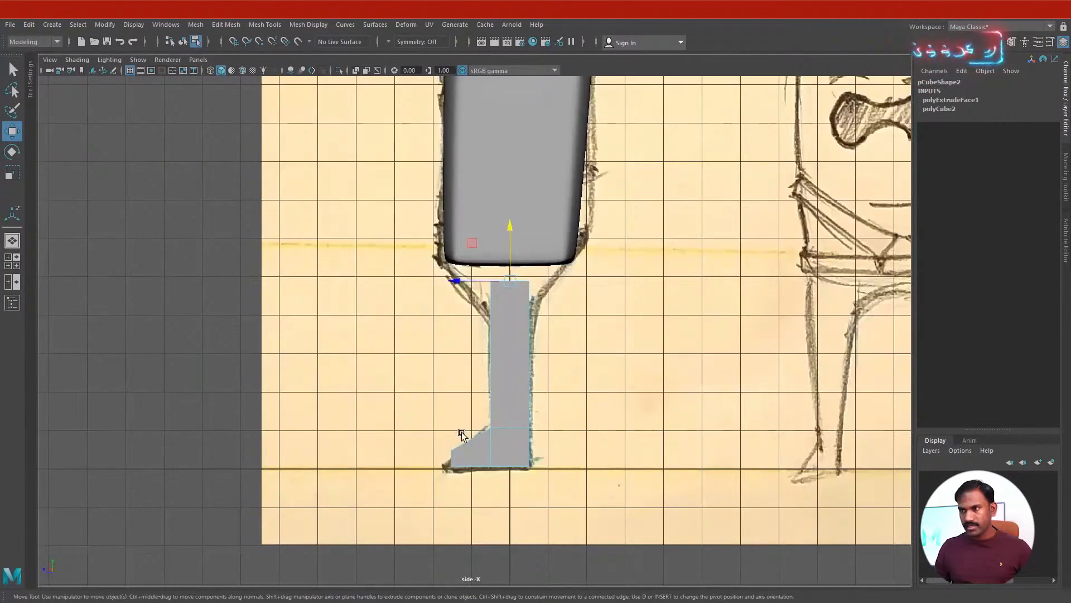
right_click_drag(462, 432, 578, 447, "alt")
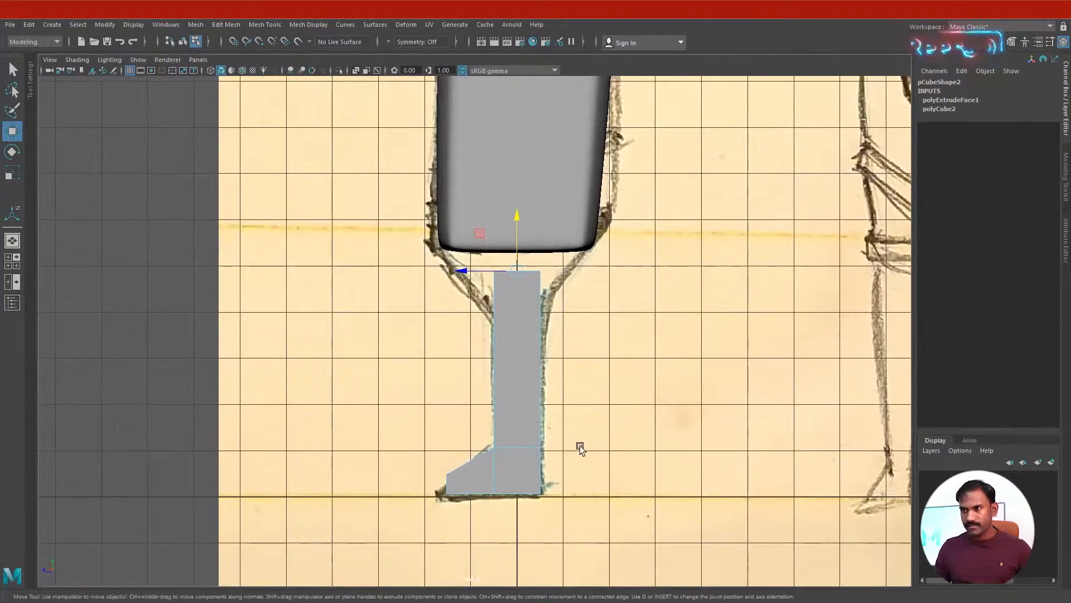
middle_click_drag(575, 446, 521, 439, "alt")
left_click_drag(464, 235, 460, 262)
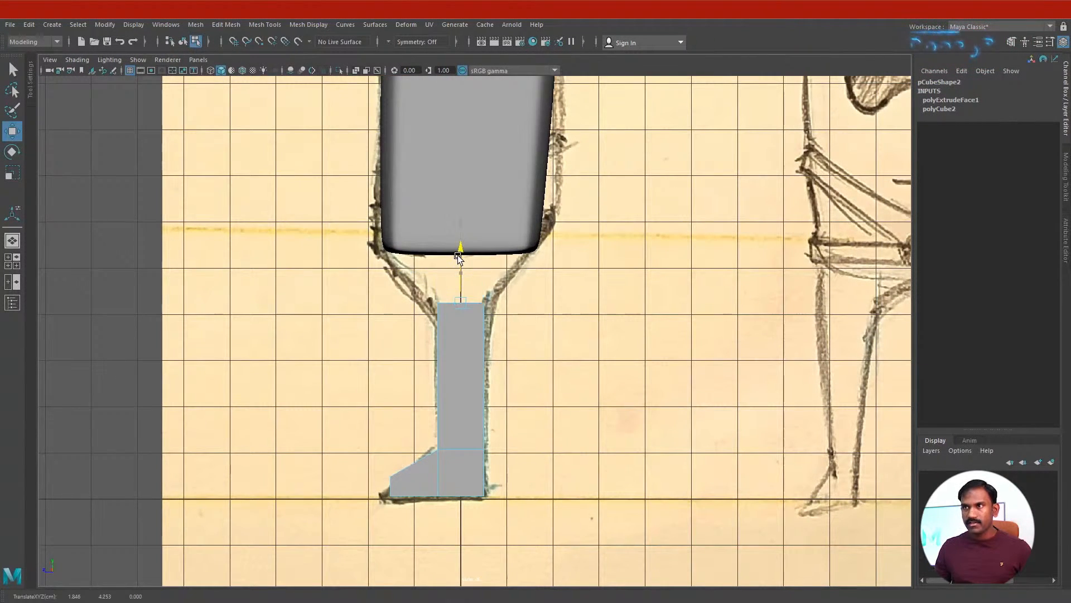
- Turn on X-ray display in the side view and fine-tune the leg's top face to about Y 4.13
left_click(353, 70)
middle_click_drag(490, 282, 479, 245, "alt")
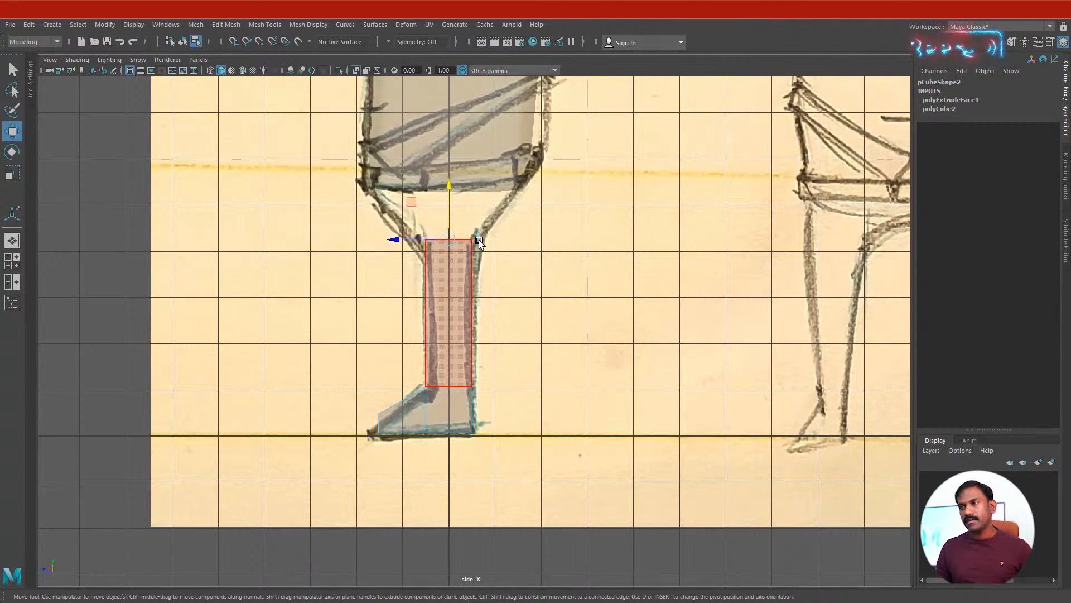
scroll(493, 275, "up", 2)
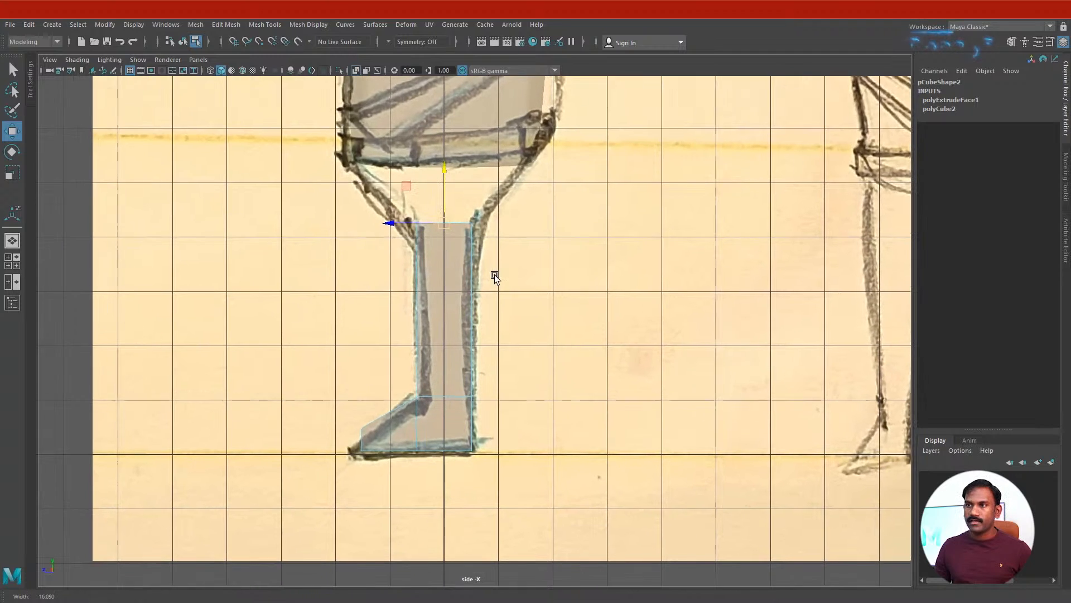
left_click_drag(445, 214, 446, 221)
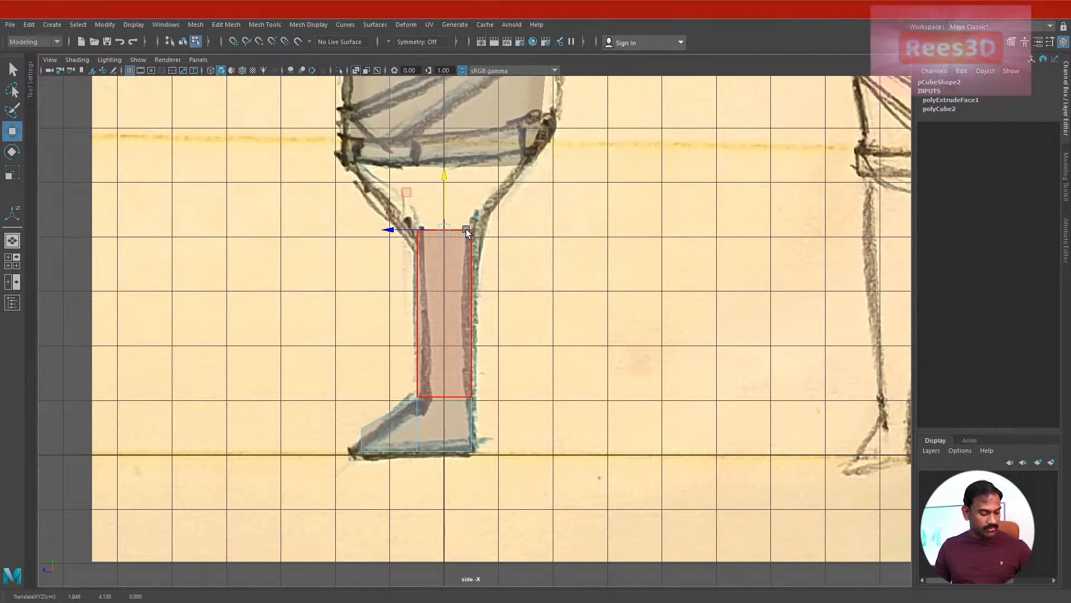
- Extrude the leg's top face upward and raise the new face to the lower edge of the body
right_click(464, 229, "shift")
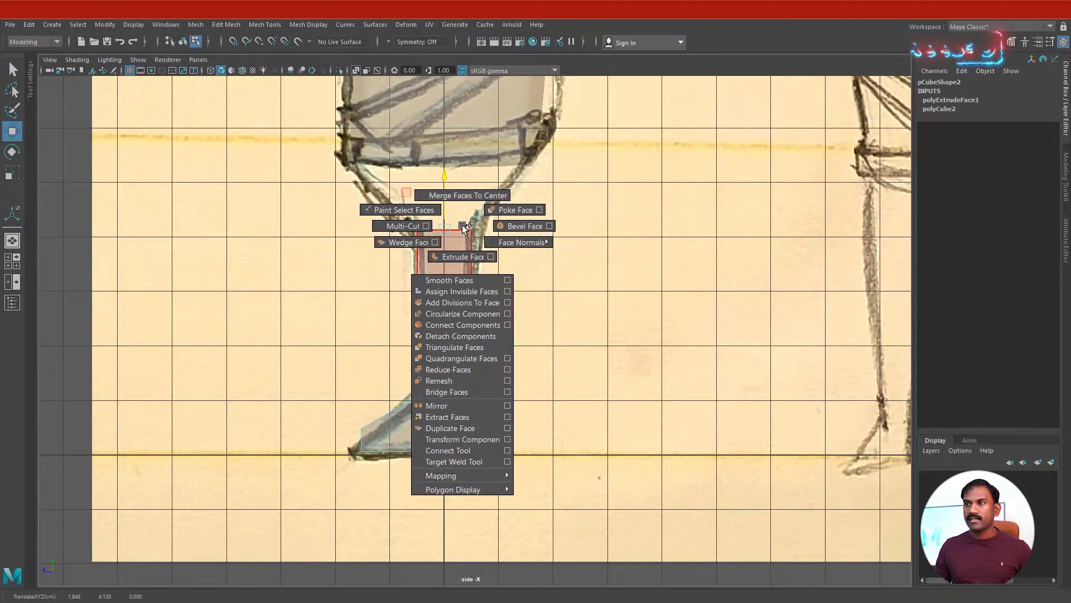
left_click(457, 253)
left_click_drag(445, 199, 447, 167)
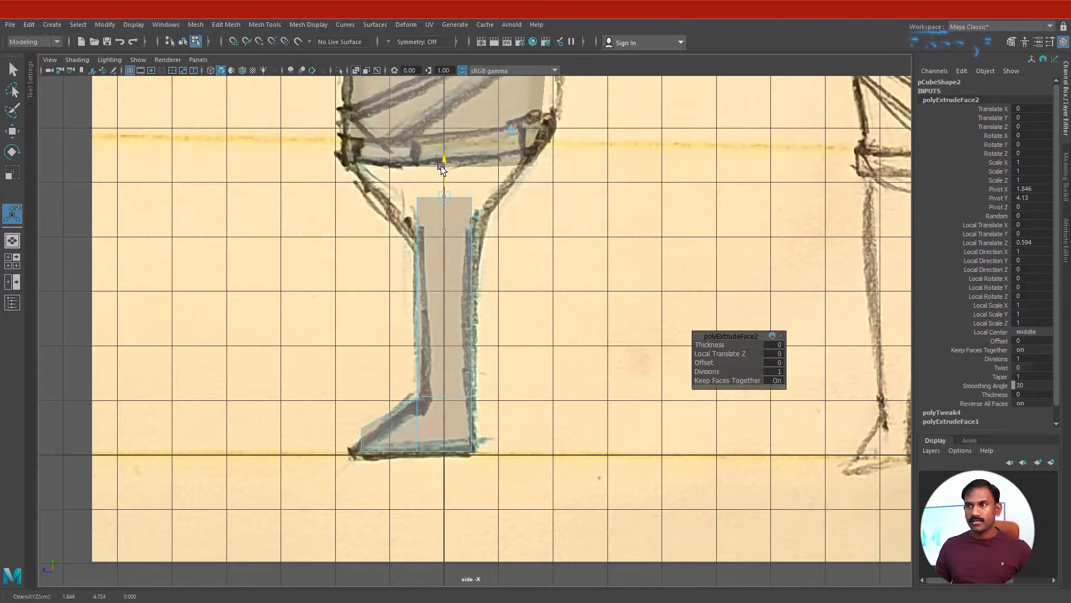
key("r")
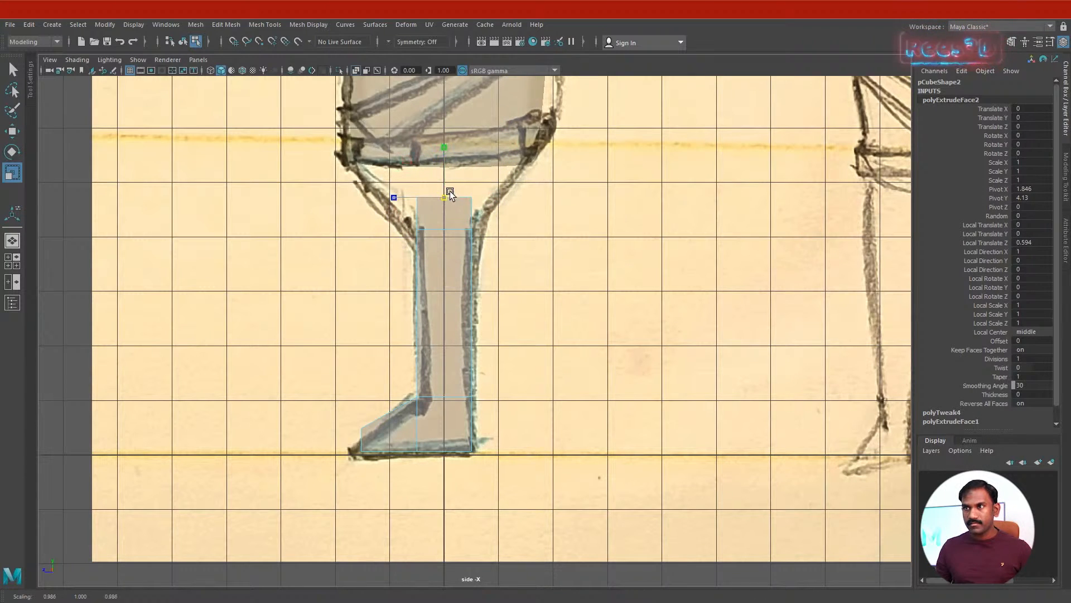
left_click_drag(449, 191, 443, 125)
key("w")
- Scale the extruded top face outward to the sketched thigh flare and raise it to about Y 5.42
key("r")
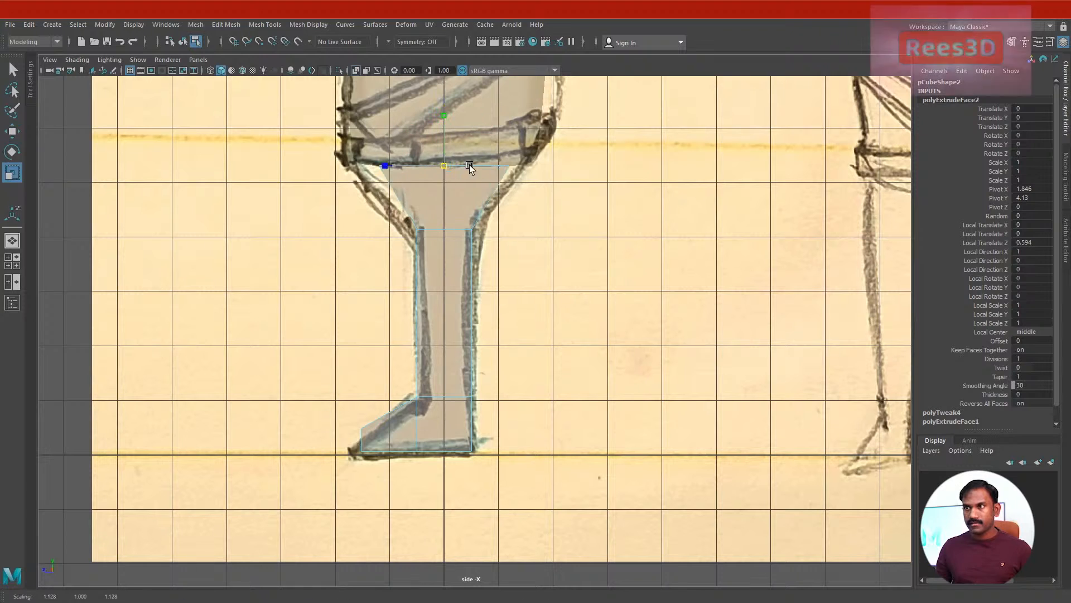
left_click_drag(470, 165, 500, 166)
key("w")
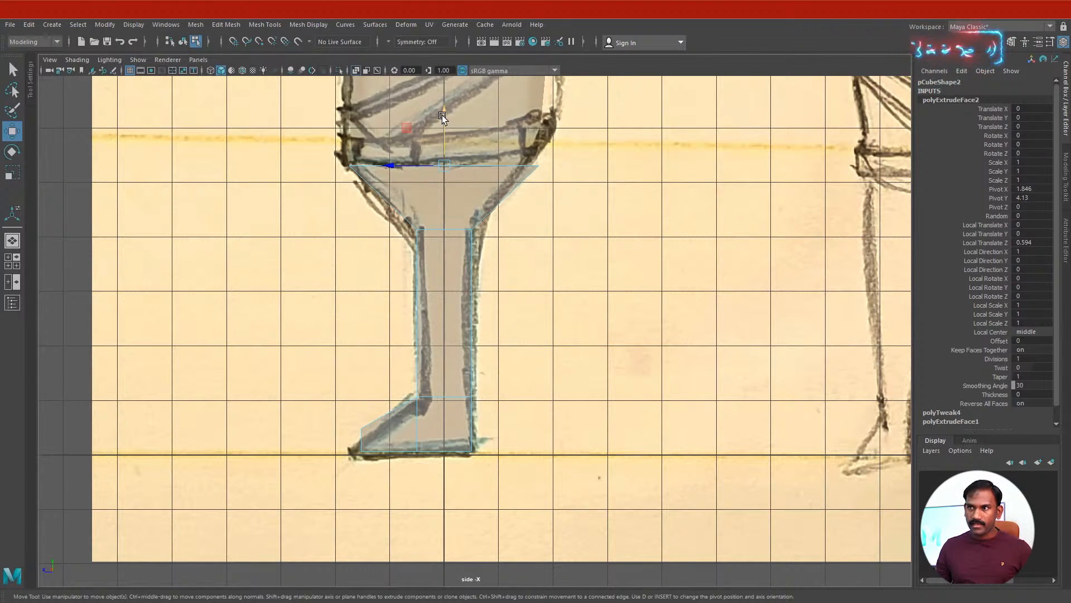
mouse_move(441, 115)
left_mouse_down()
mouse_move(432, 100)
mouse_move(427, 109)
left_mouse_up()
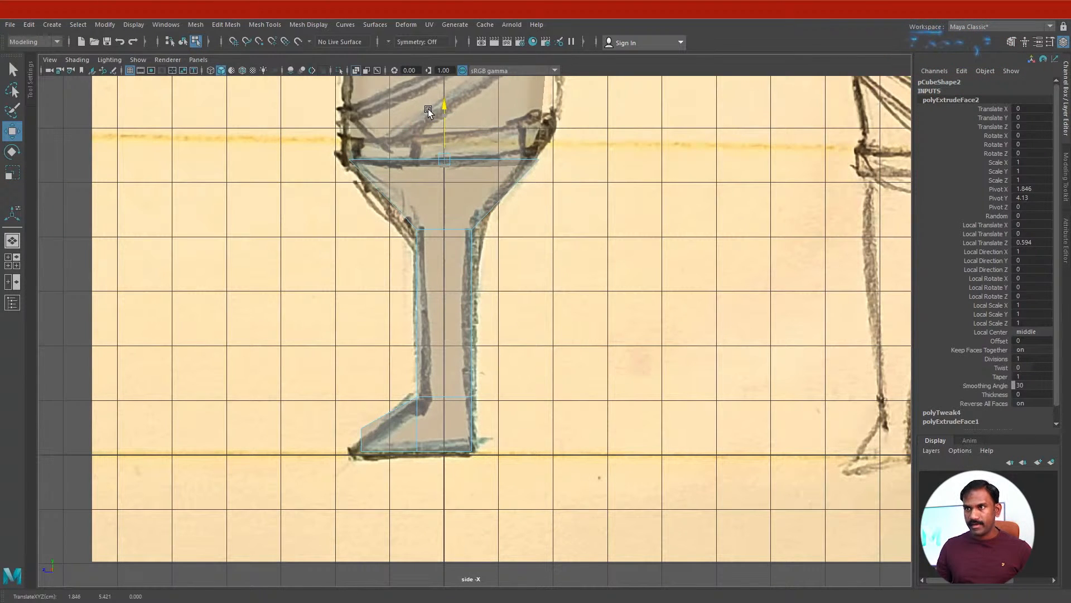
key("r")
left_click_drag(445, 162, 446, 161)
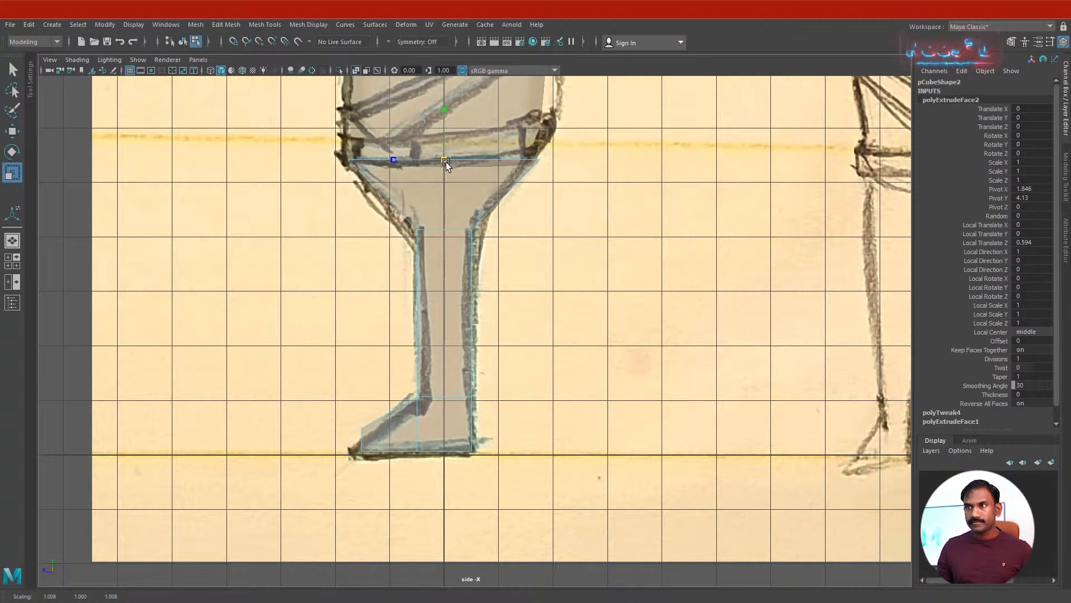
- In the front view, move the vertices at the base of the thigh flare to about X 1.58, Y 4.16, following the sketched inner leg
key("space")
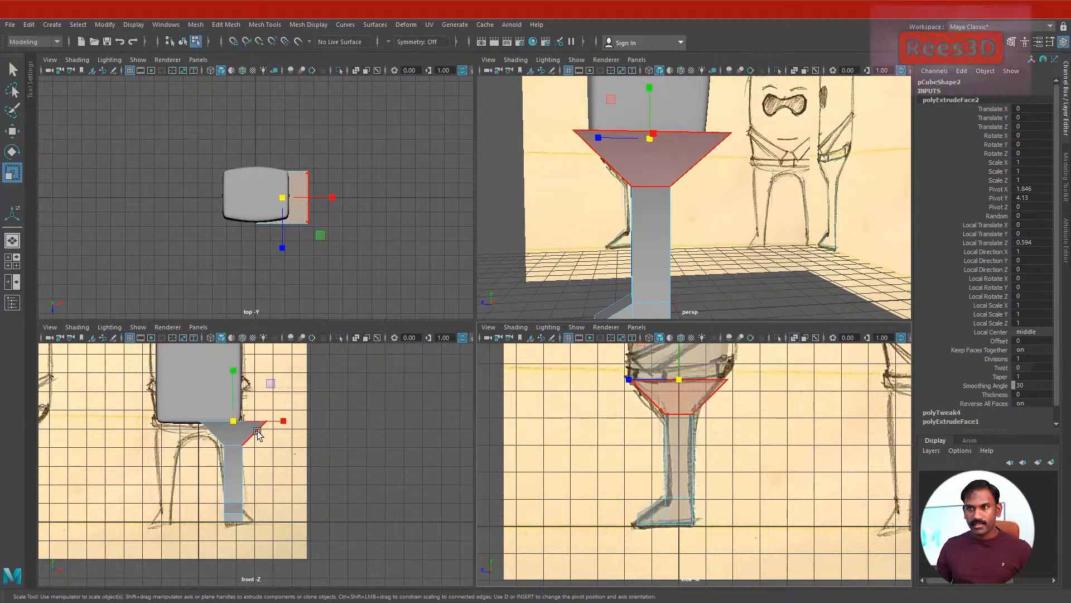
key("space")
left_click(356, 280)
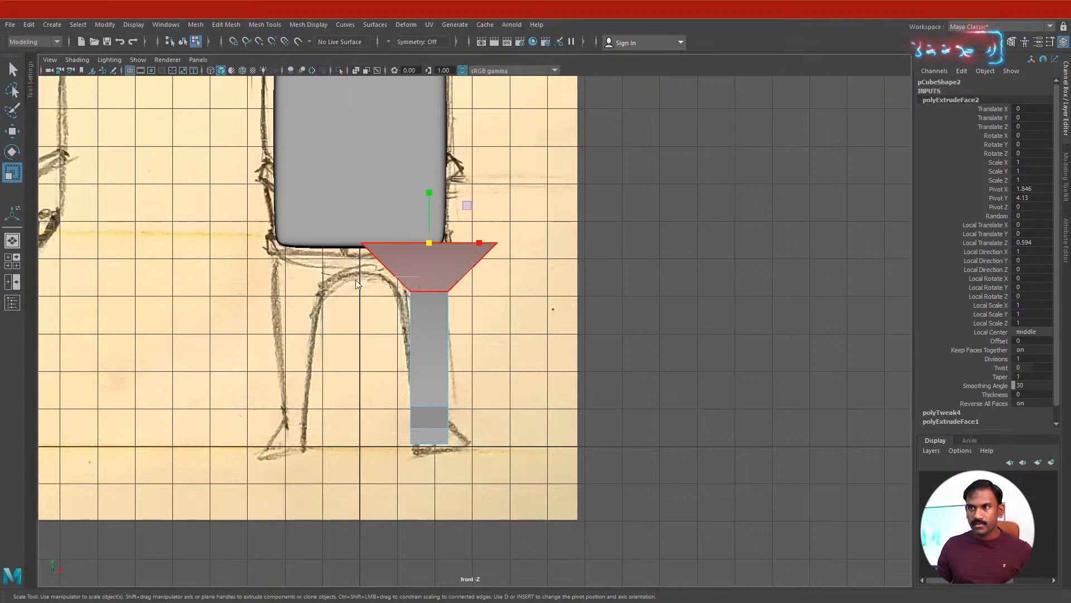
left_click_drag(367, 250, 372, 256)
key("w")
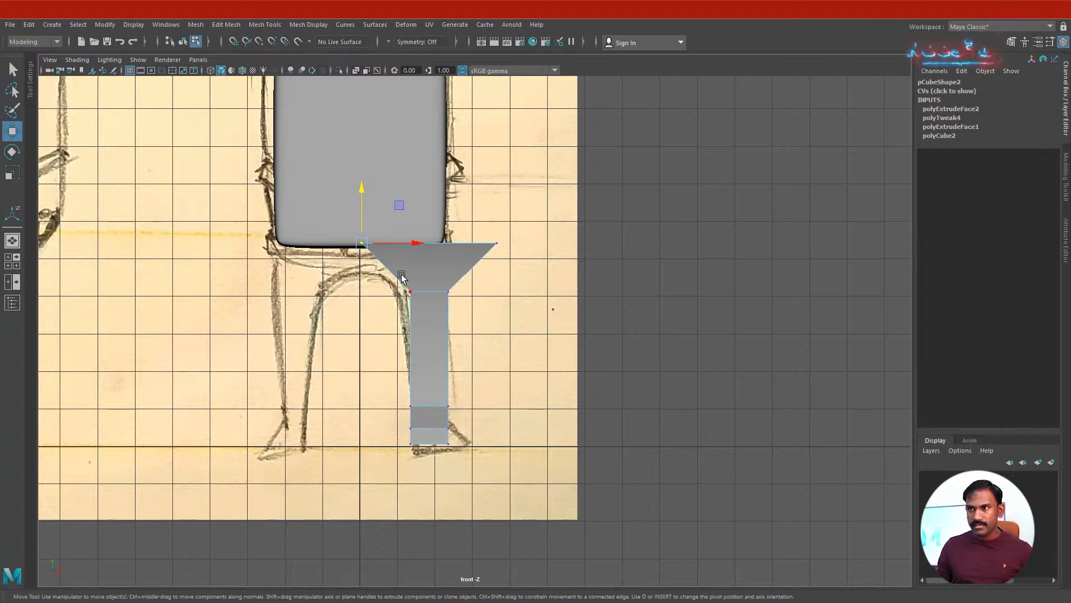
left_click_drag(445, 312, 423, 289)
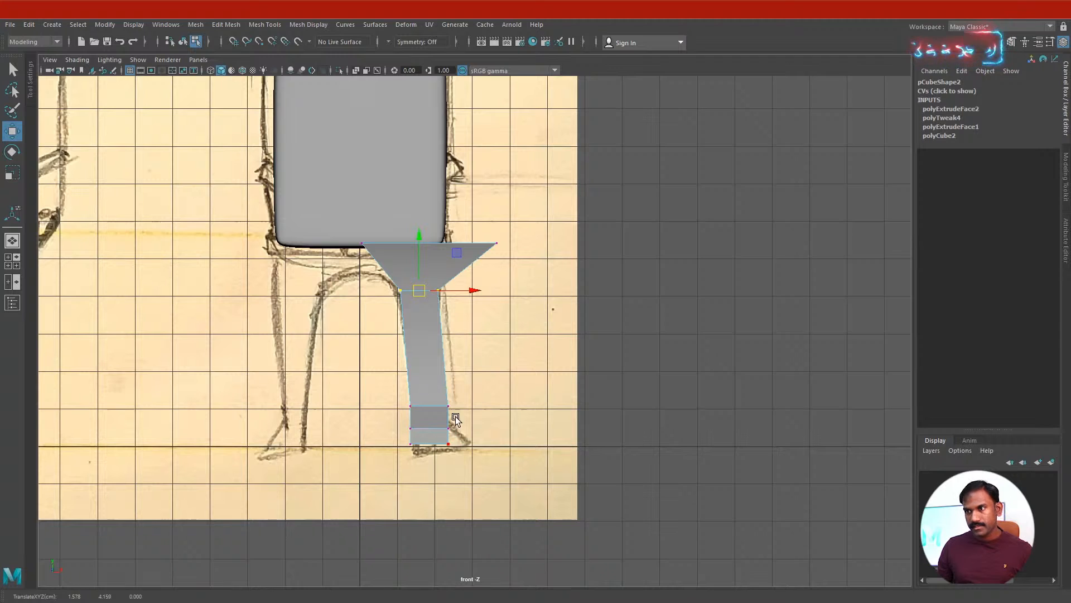
- Try to narrow the ankle by scaling its vertices along X in the front view
middle_click_drag(541, 488, 475, 429, "alt")
scroll(475, 428, "up", 1)
scroll(475, 429, "up", 2)
left_click_drag(360, 357, 309, 357)
key("r")
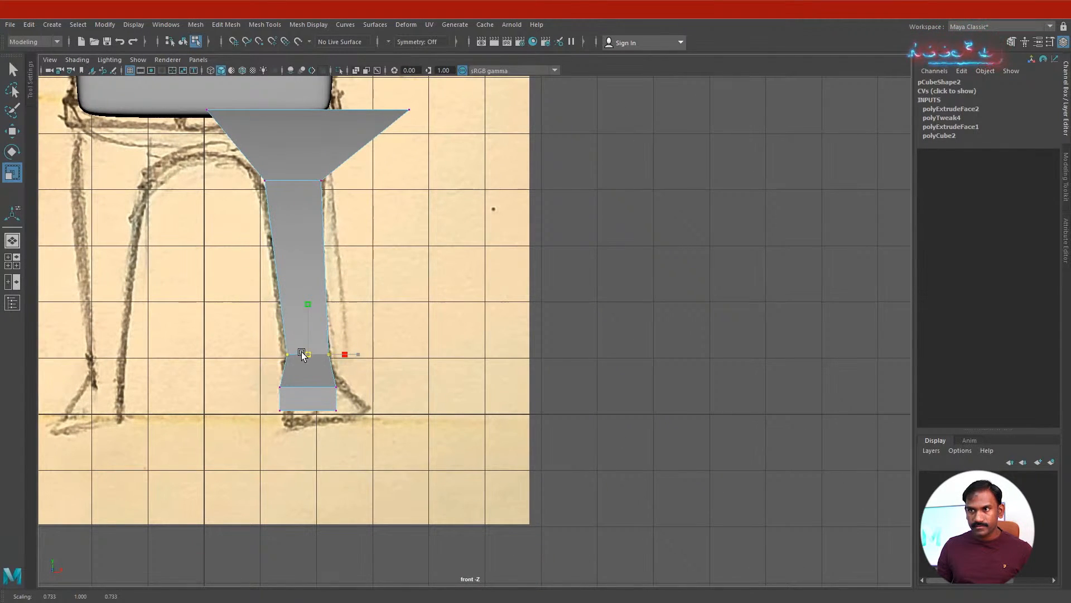
key("w")
key("ctrl+z")
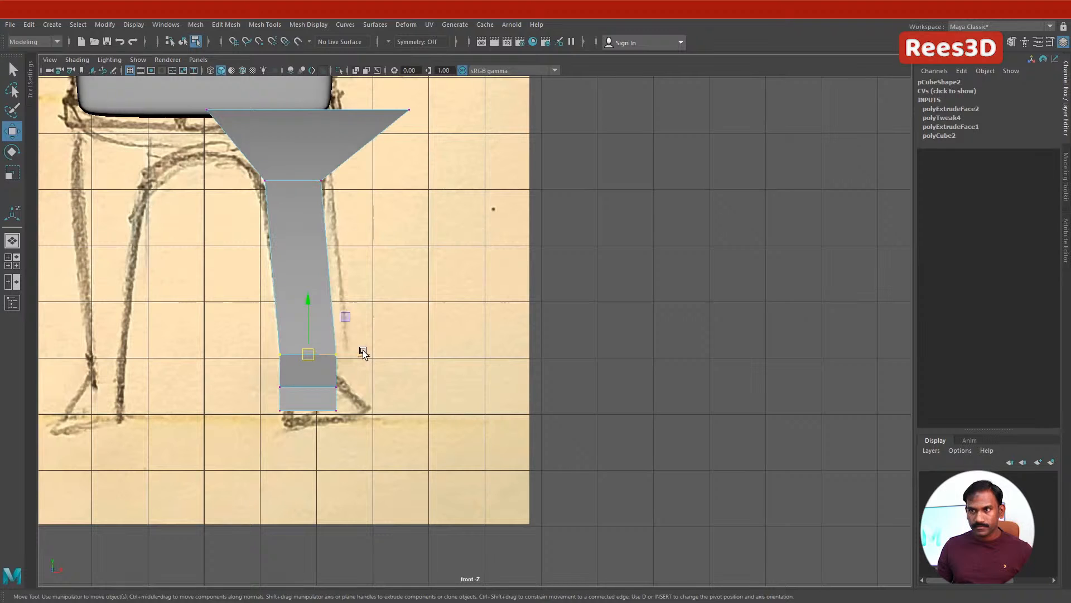
key("r")
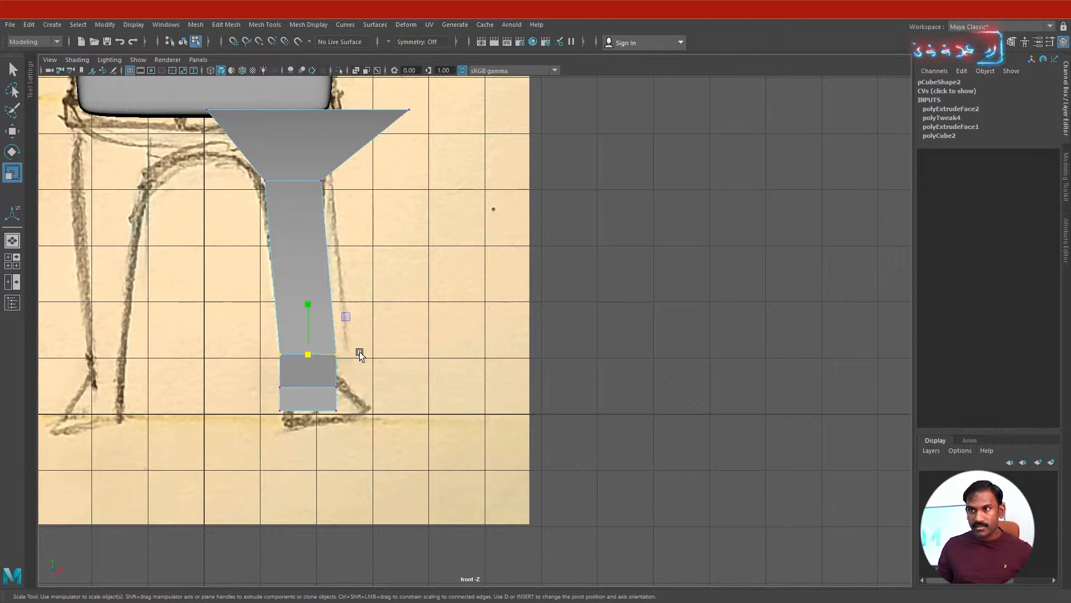
- In the side view, scale the ankle vertices inward uniformly and shift them to about Z -0.03 to match the sketched ankle
key("space")
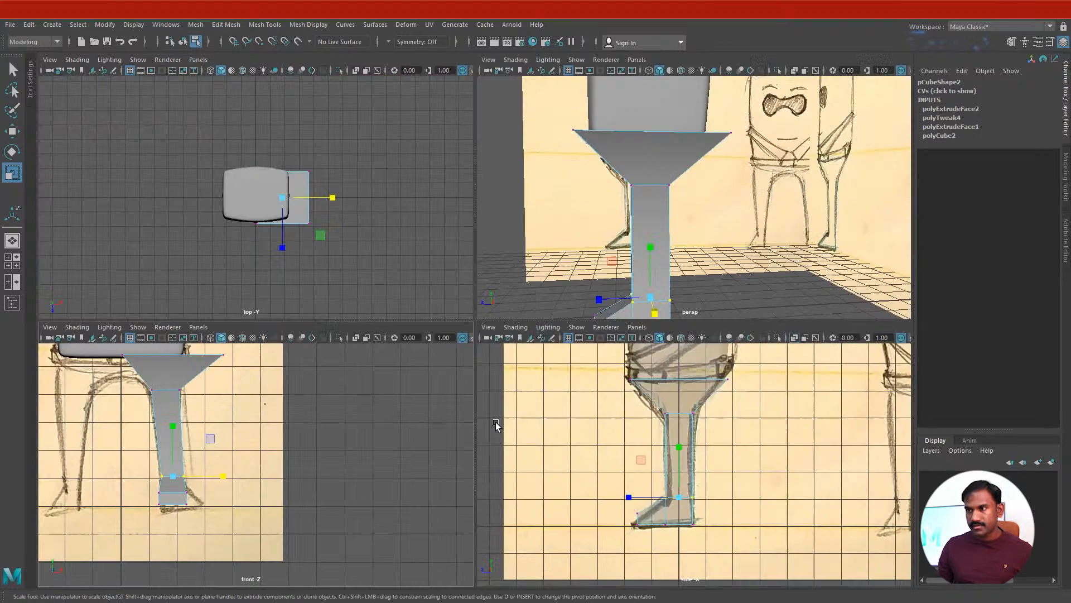
key("space")
scroll(430, 388, "up", 6)
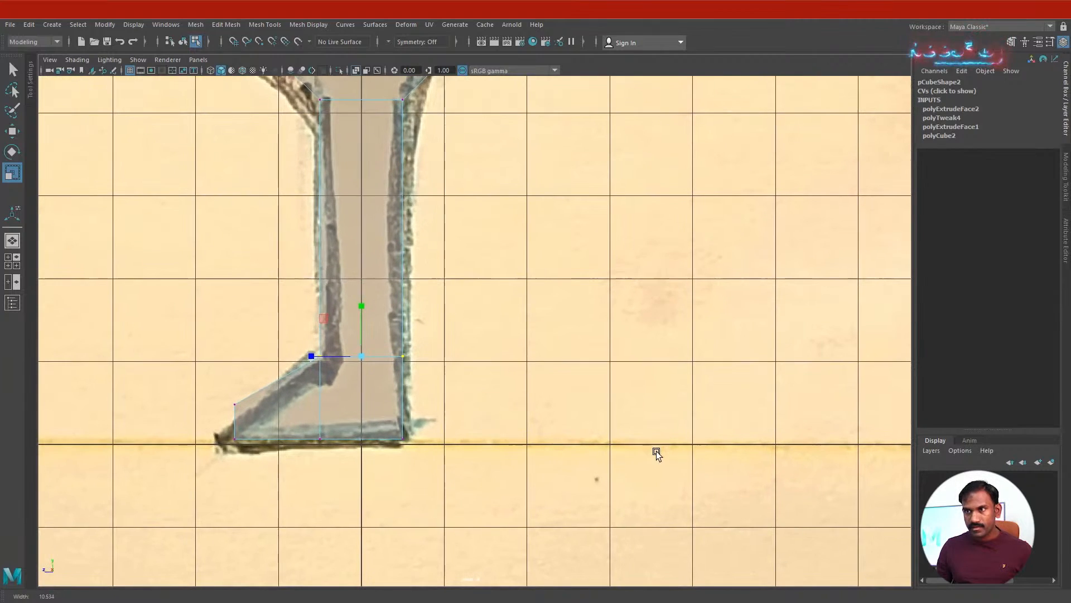
left_click(367, 359)
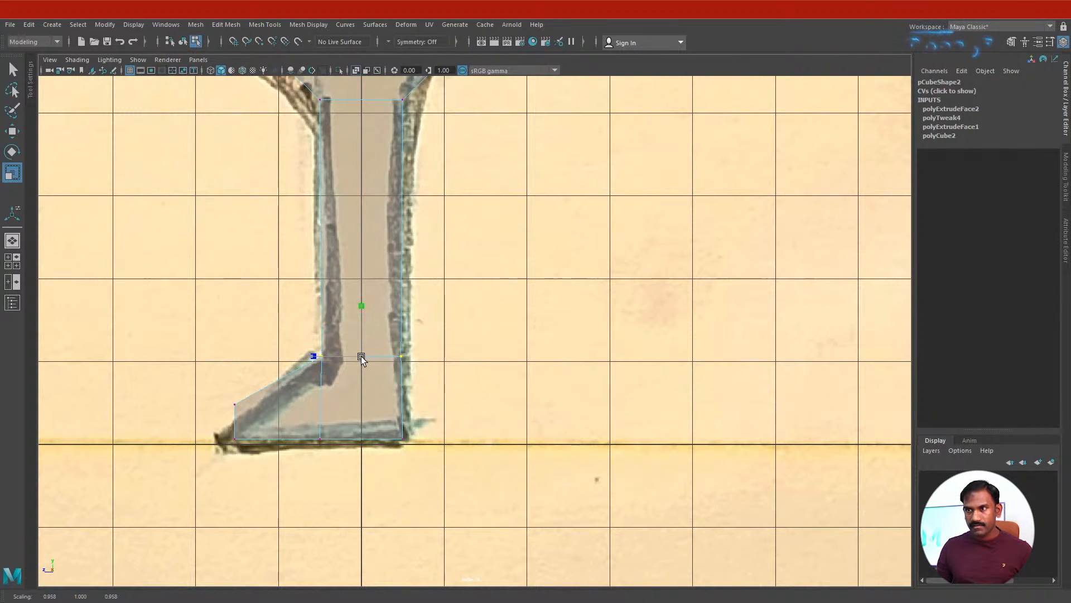
key("w")
key("r")
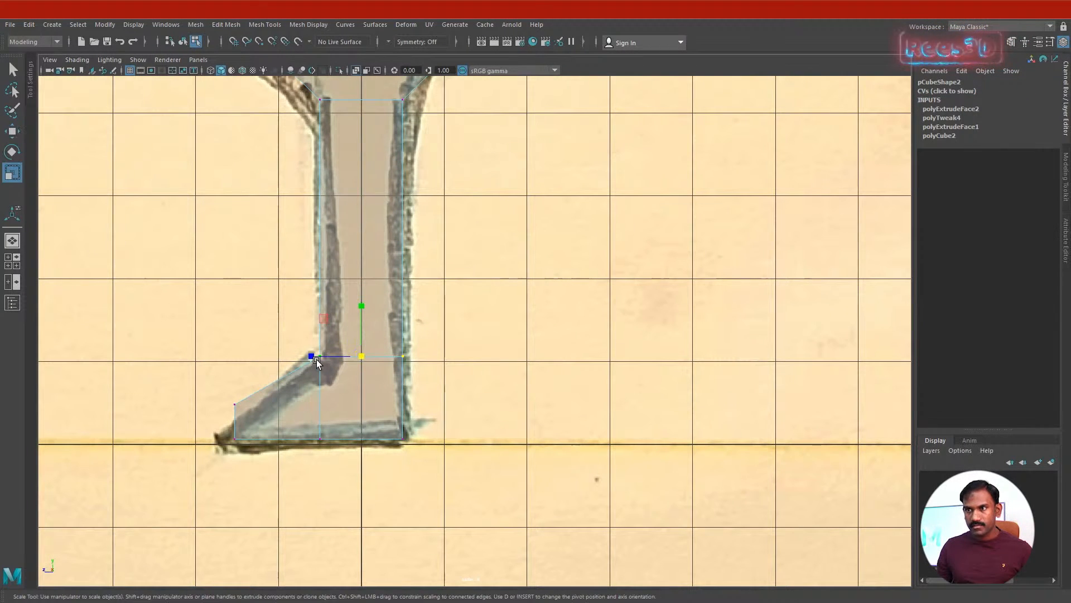
left_click_drag(309, 357, 322, 363)
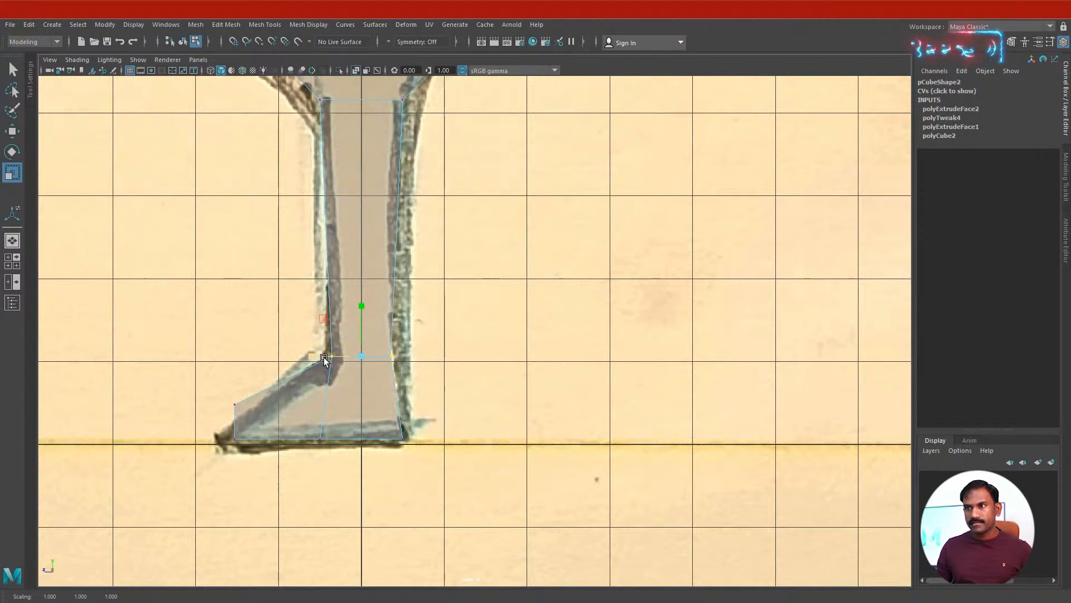
key("w")
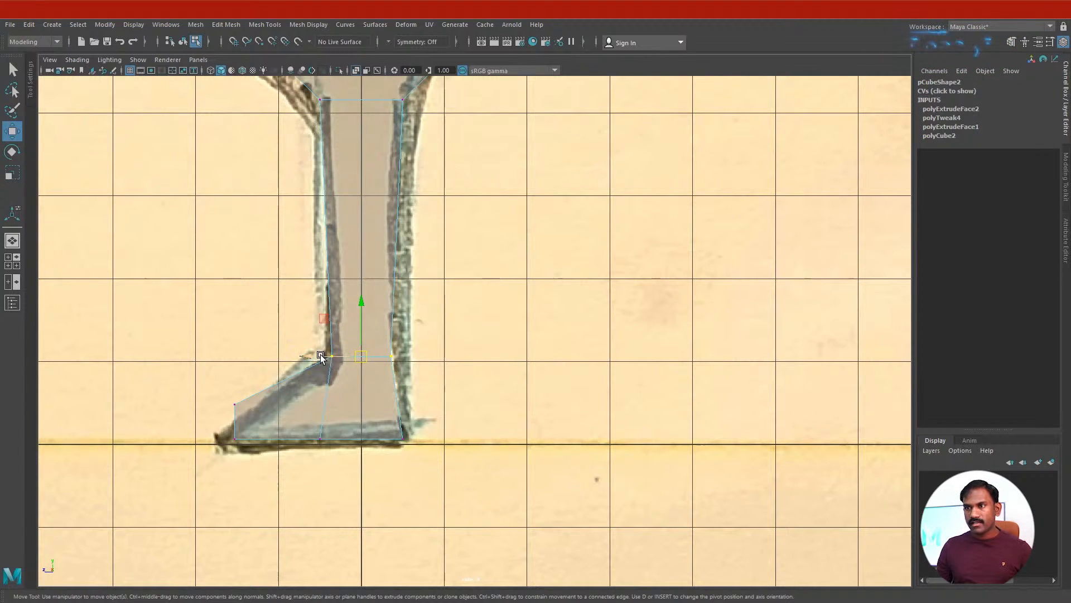
left_click_drag(320, 354, 321, 360)
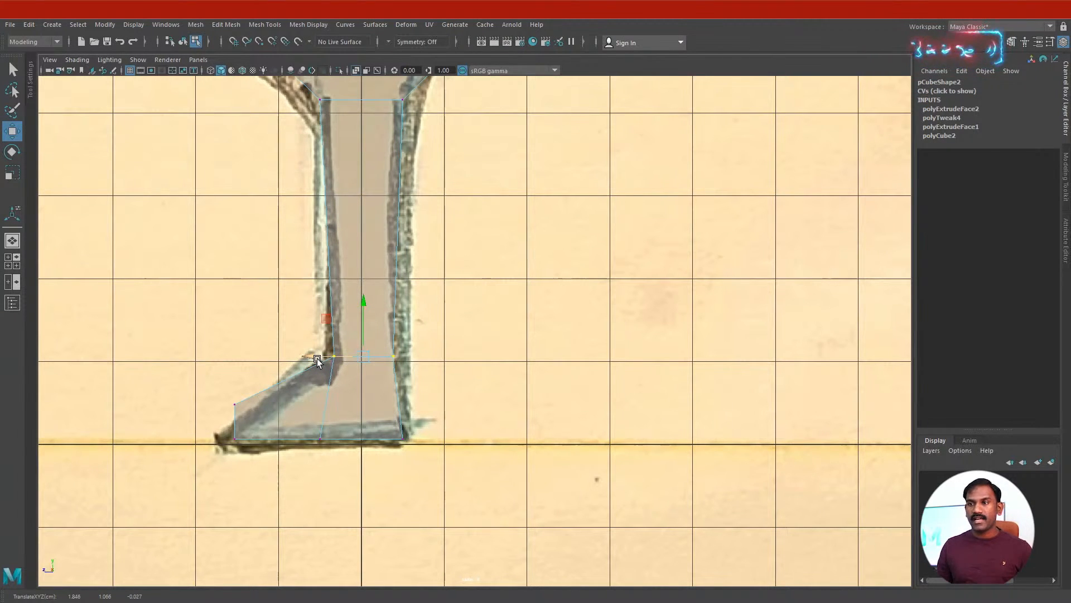
- Reshape the foot in the side view by extending and flattening the toe end and shifting the lower heel vertices slightly backward
left_click_drag(203, 394, 286, 454)
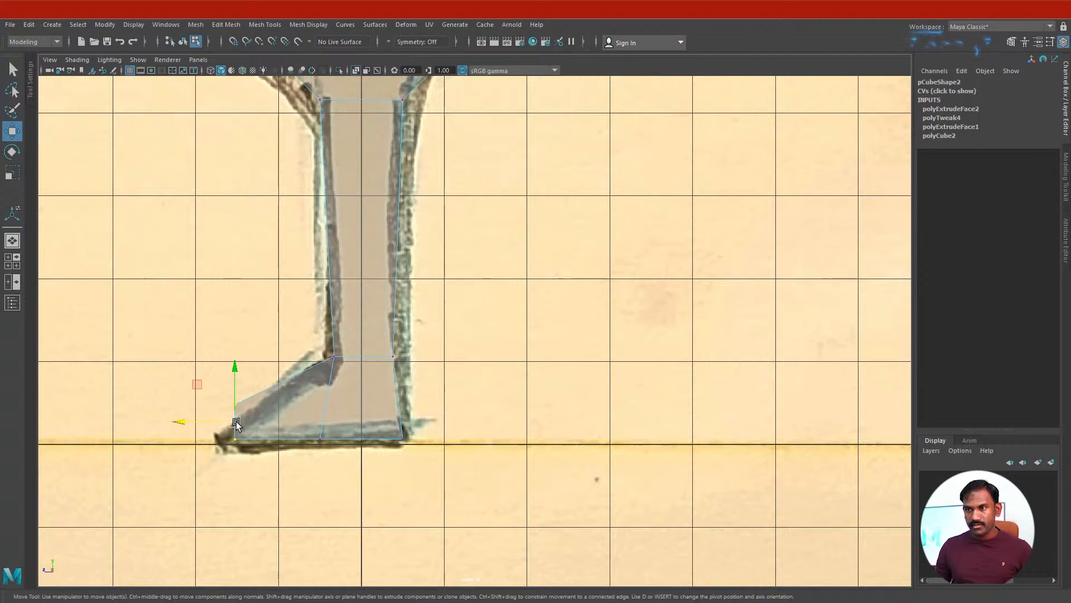
left_click_drag(236, 421, 213, 420)
left_click_drag(200, 370, 200, 385)
left_click_drag(405, 447, 363, 443)
left_click_drag(296, 417, 285, 443)
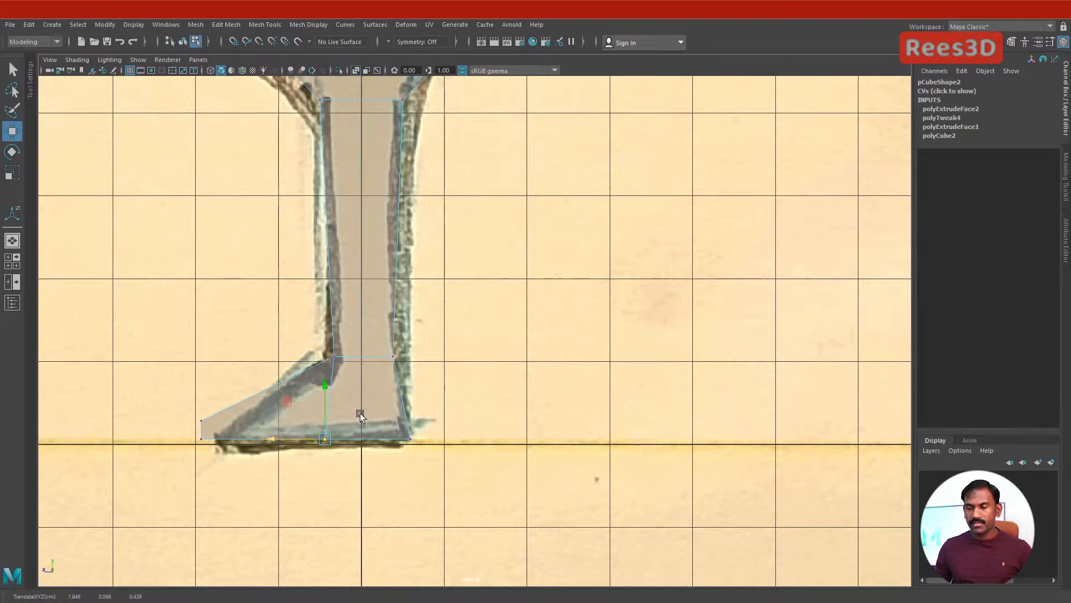
- In the front view, move the foot's outer-side vertices outward to widen it toward the sketched shoe
middle_click_drag(440, 279, 423, 374, "alt")
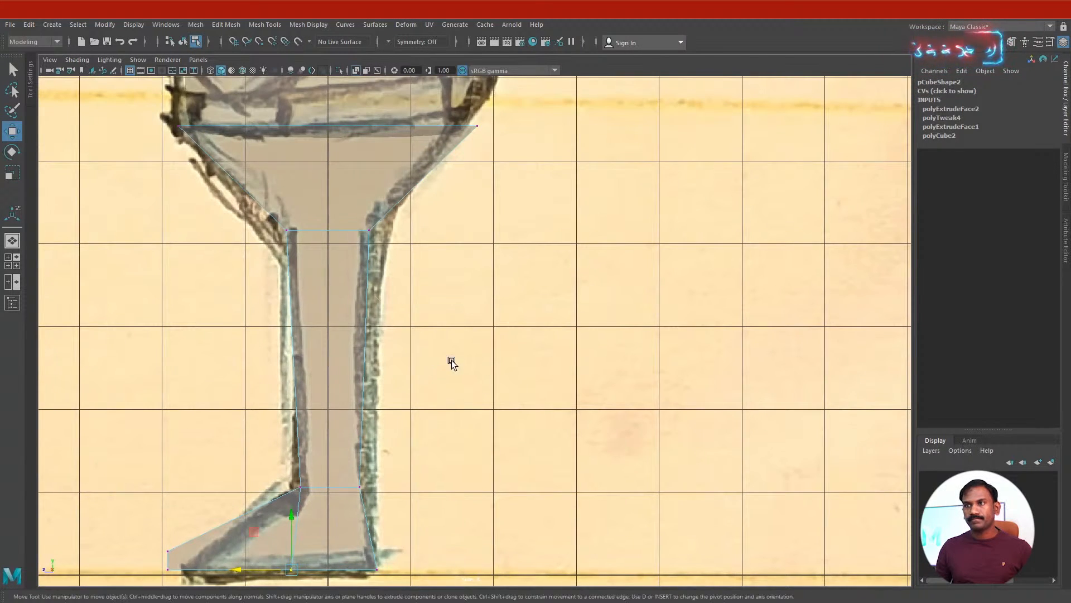
key("space")
key("space")
middle_click_drag(243, 362, 297, 360, "alt")
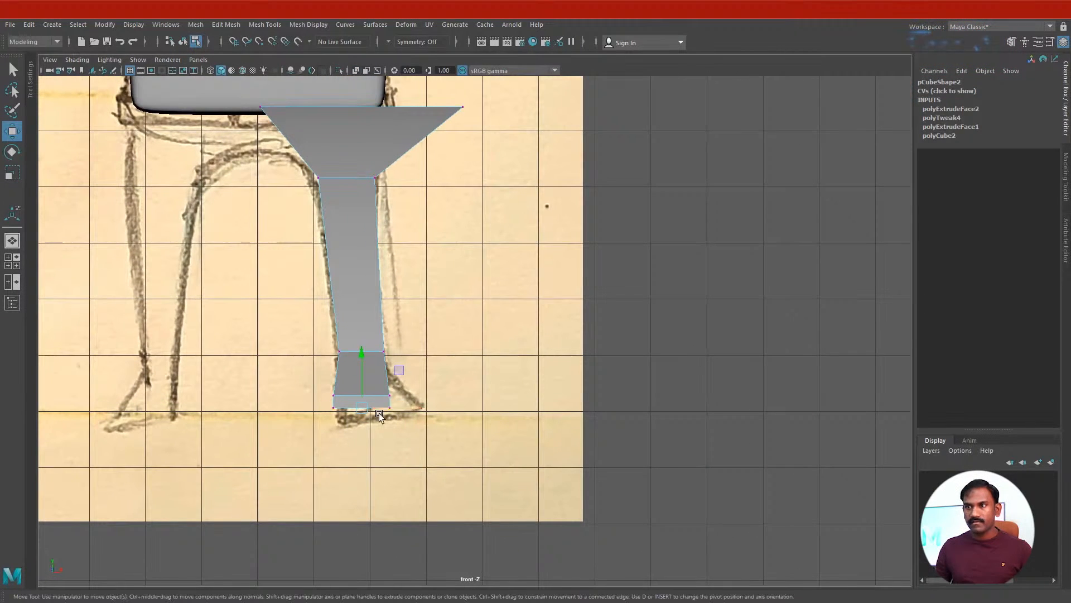
left_click_drag(321, 390, 438, 424)
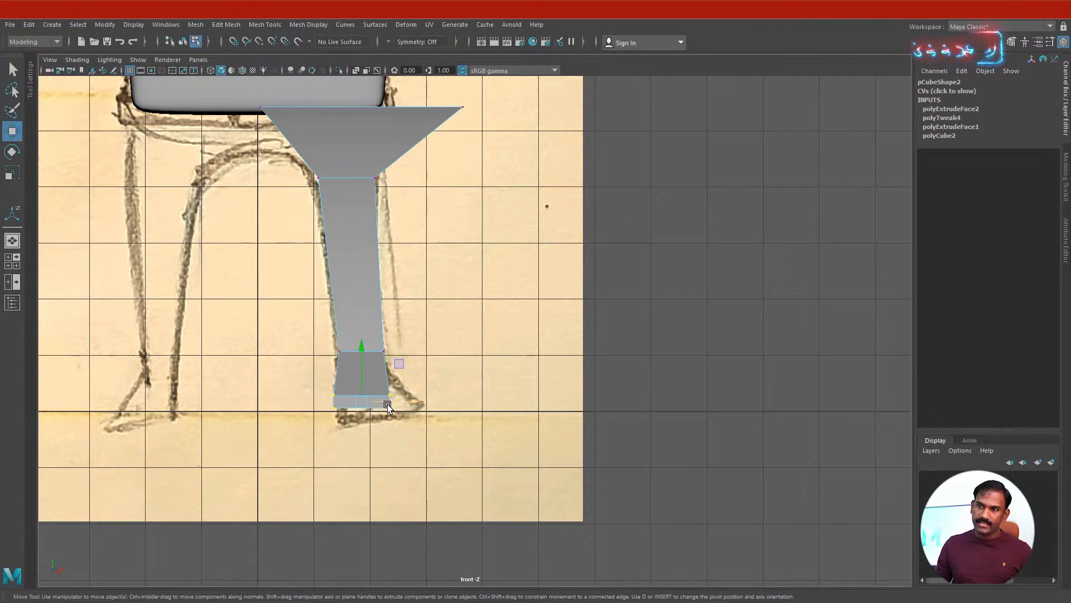
left_click(426, 437)
left_click_drag(386, 382, 414, 417)
middle_click_drag(414, 417, 443, 406)
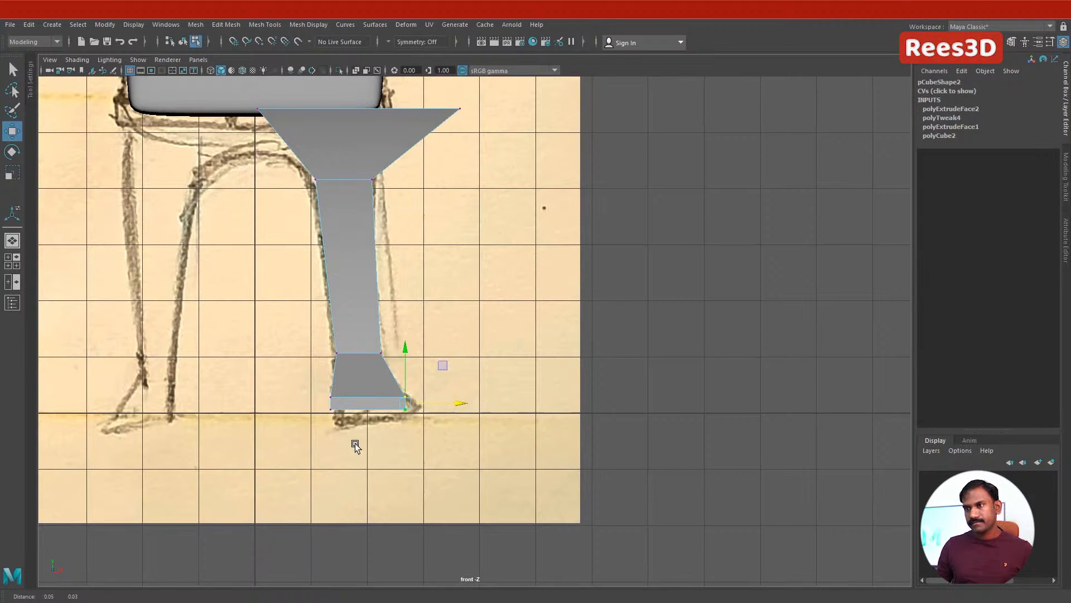
- Turn on X-ray display in the front view, lower the inner vertices below the thigh, and move the outer ones to about X 2.05, Y 4.25
middle_click_drag(355, 443, 311, 447, "alt")
left_click(273, 430)
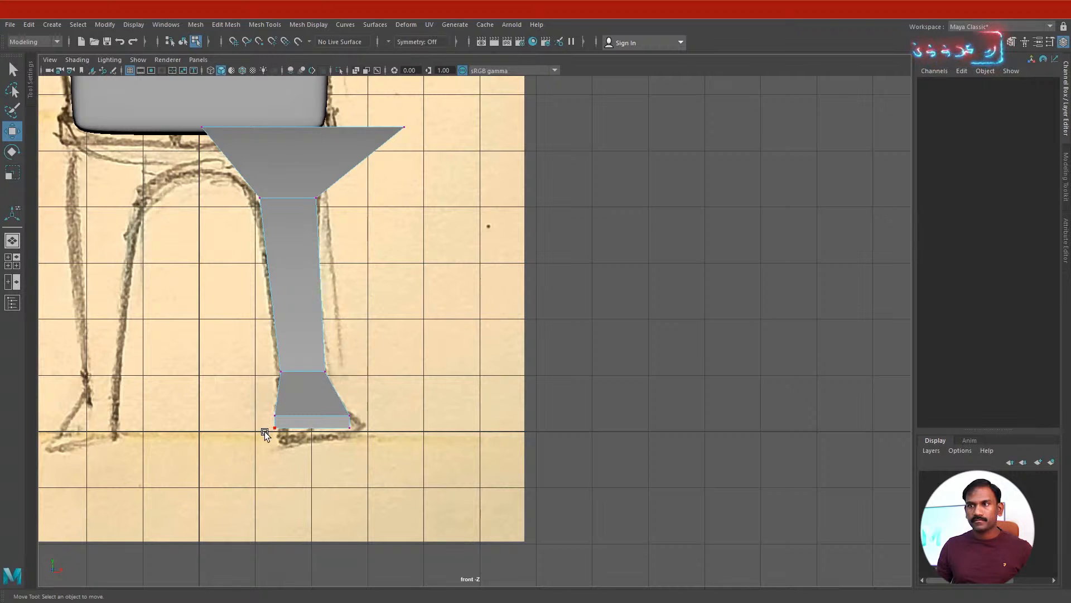
left_click(355, 71)
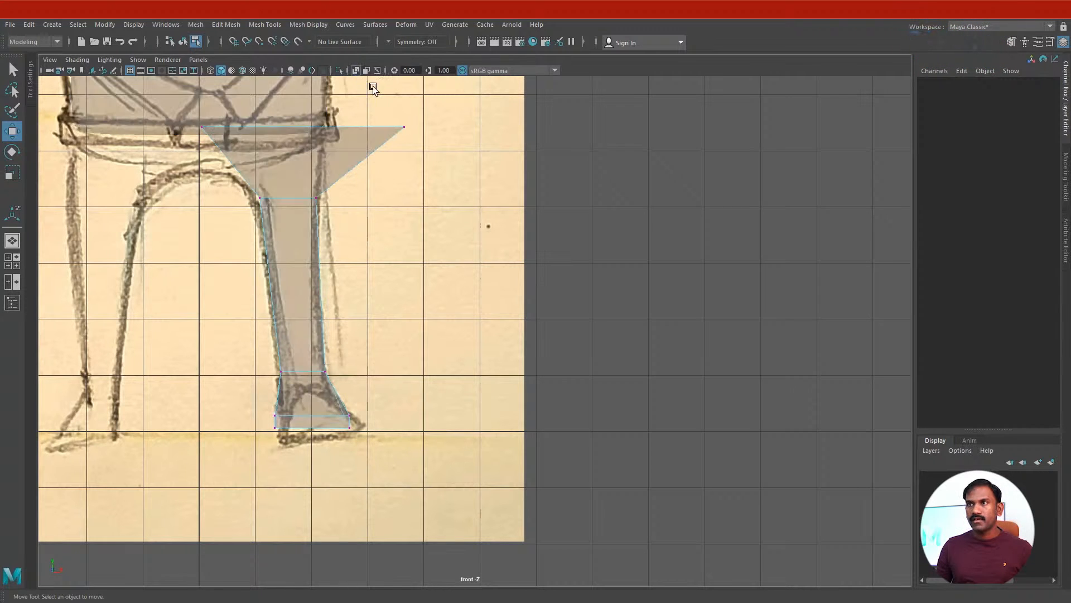
middle_click_drag(355, 314, 352, 379, "alt")
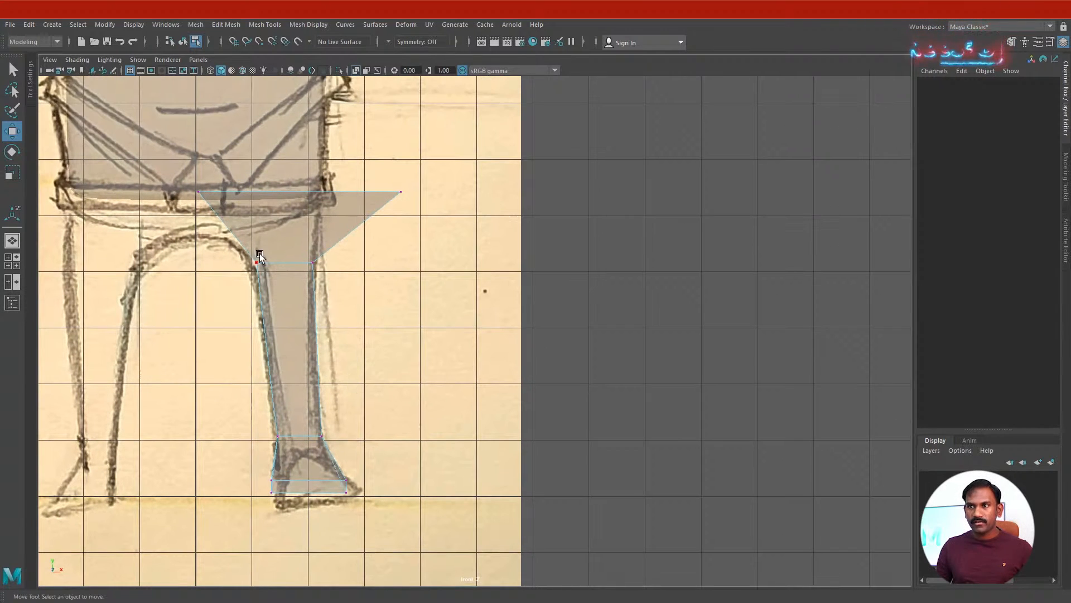
left_click_drag(273, 273, 312, 258)
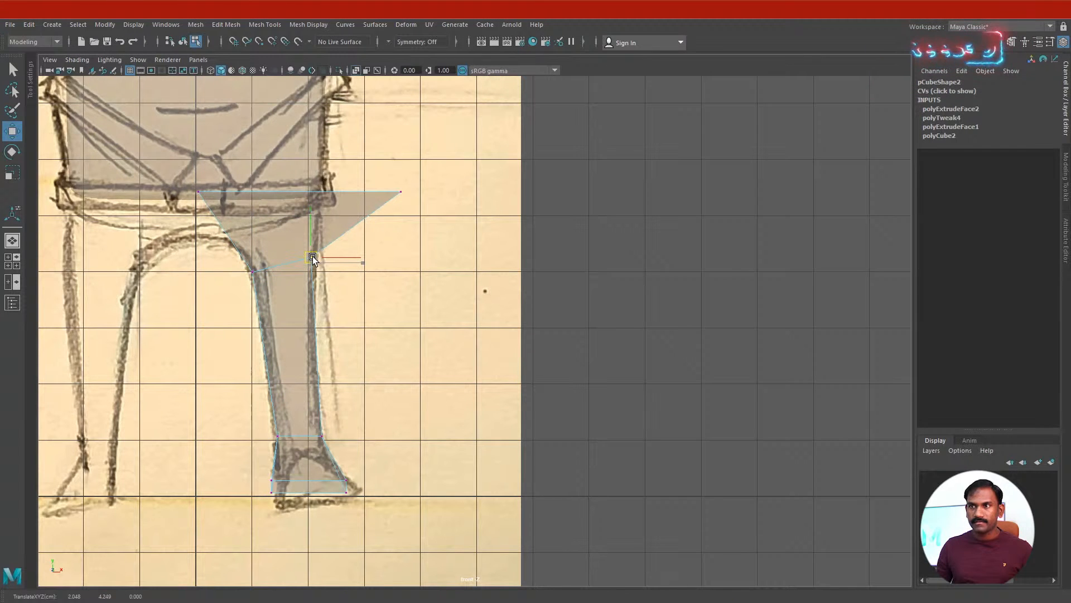
- Narrow the thigh's top by moving its outer vertices to about X 2.28 and its inner vertices to about X 0.9
left_click_drag(394, 173, 355, 192)
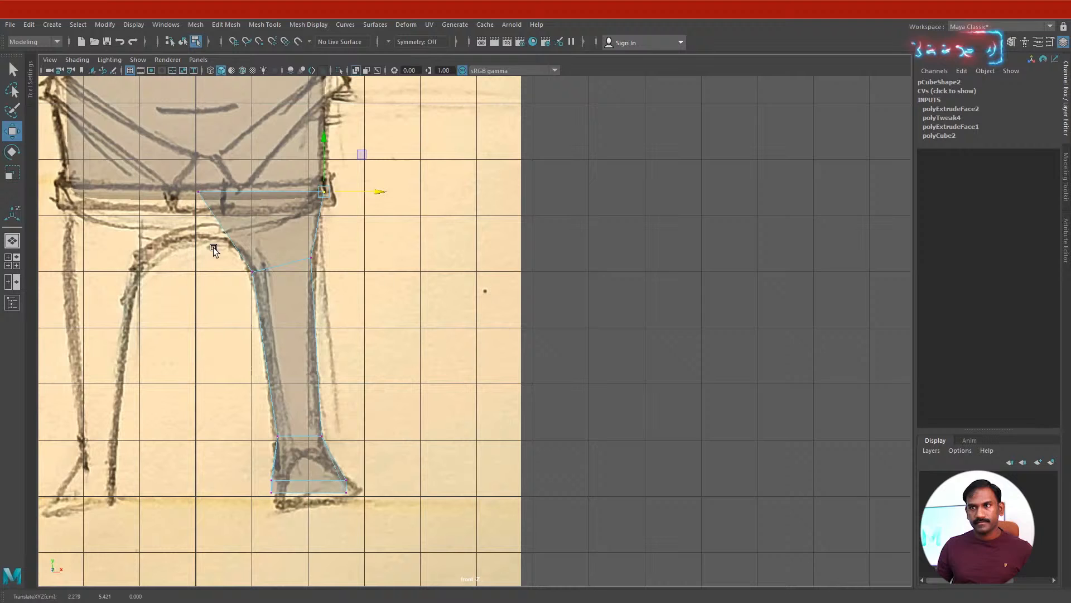
left_click(204, 192)
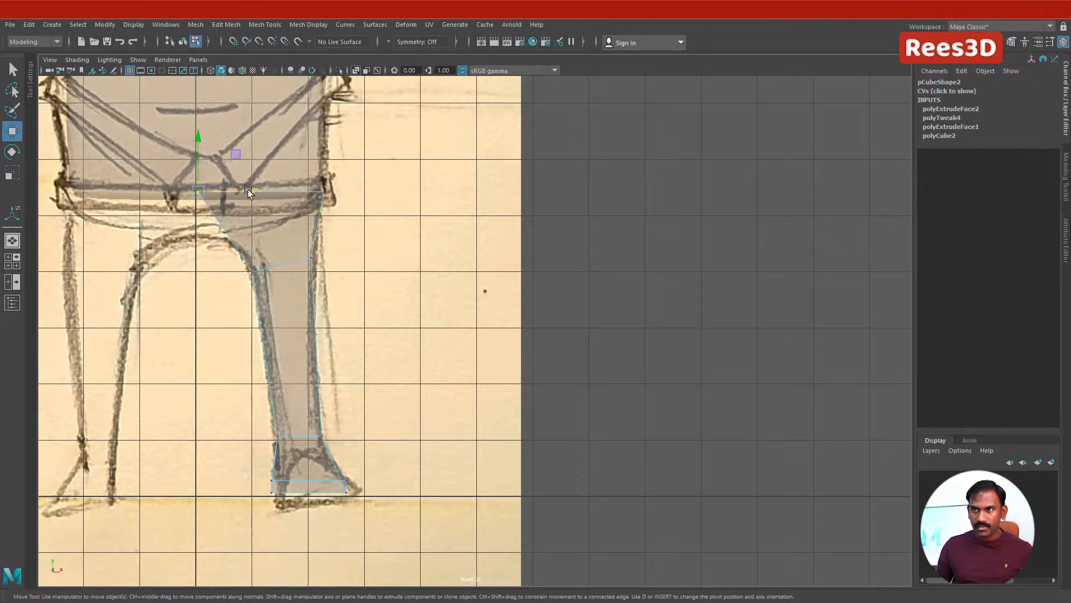
left_click_drag(248, 191, 293, 203)
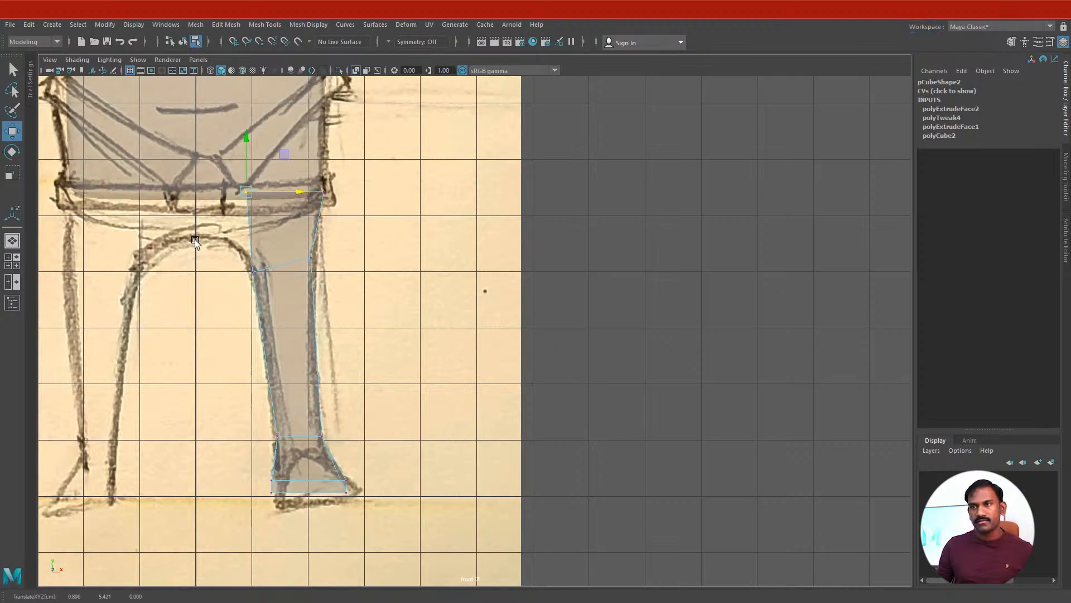
key("space")
key("space")
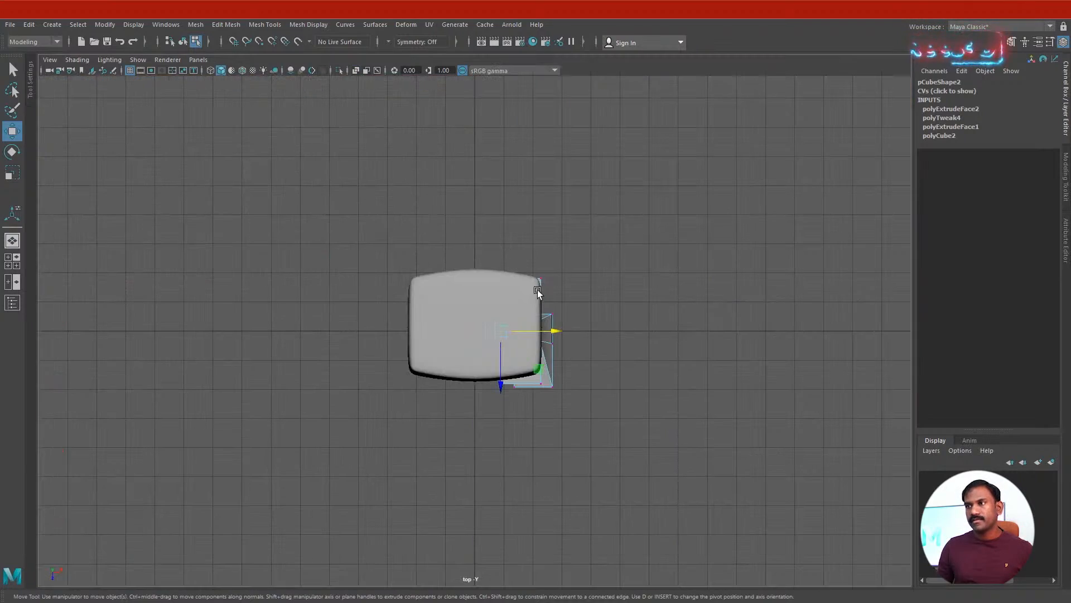
- Extrude the thigh's inner side face toward the body's centre with a Local Translate Z of about 0.747
left_click_drag(451, 317, 455, 316, "alt")
key("space")
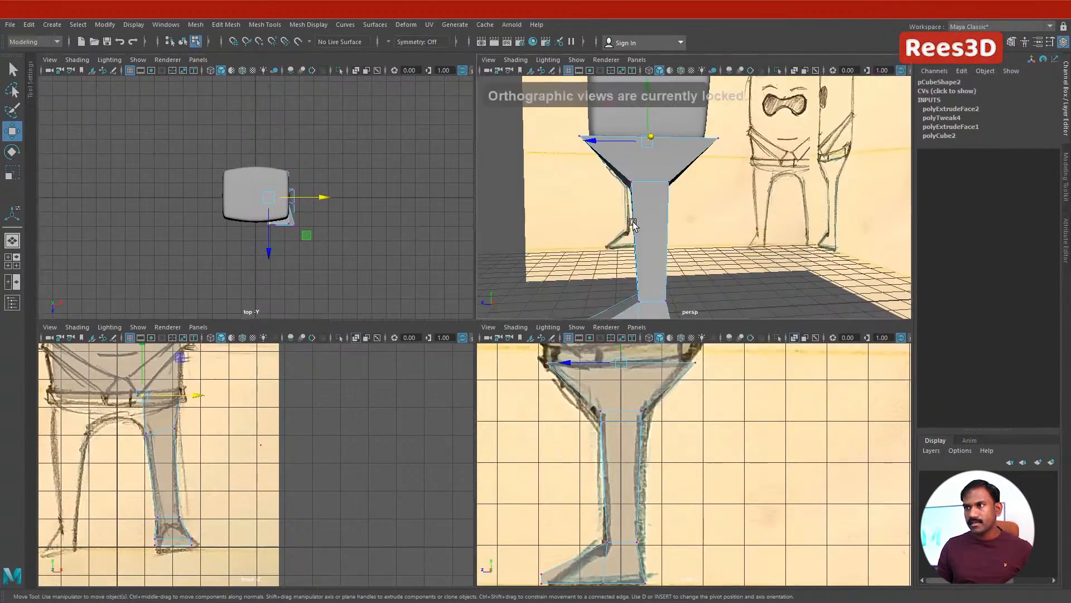
key("space")
left_click_drag(383, 354, 586, 275, "alt")
right_click_drag(587, 276, 562, 311)
left_click(574, 281)
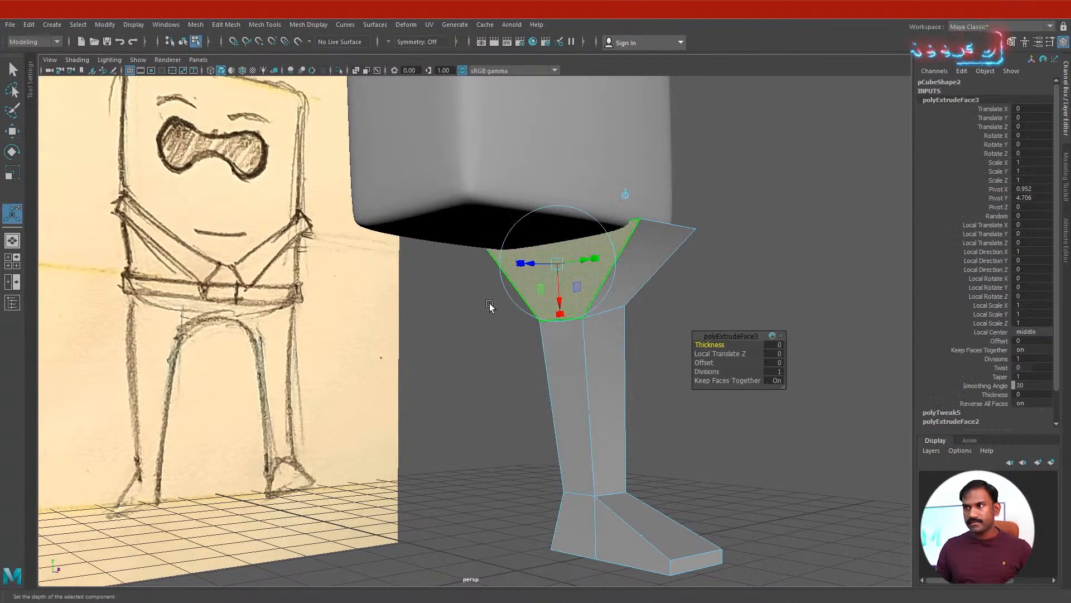
left_click_drag(506, 270, 450, 251, "alt")
key("space")
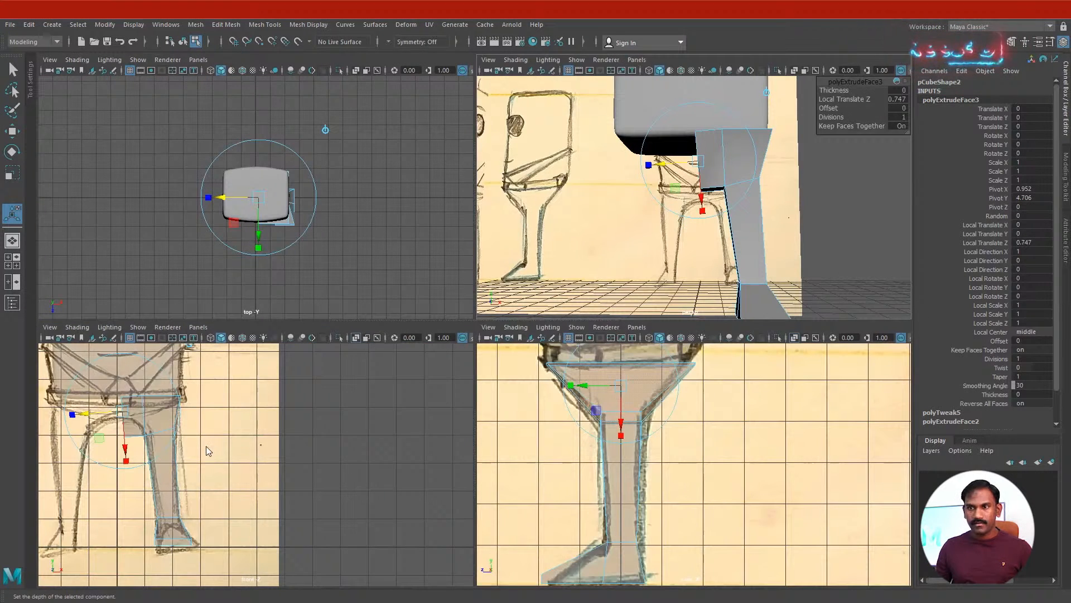
- Switch to vertex selection in the front view and select the new extrusion's lower inner corner for moving
key("space")
right_click_drag(117, 346, 309, 390, "alt")
middle_click_drag(309, 390, 434, 479, "alt")
right_click_drag(304, 350, 232, 346)
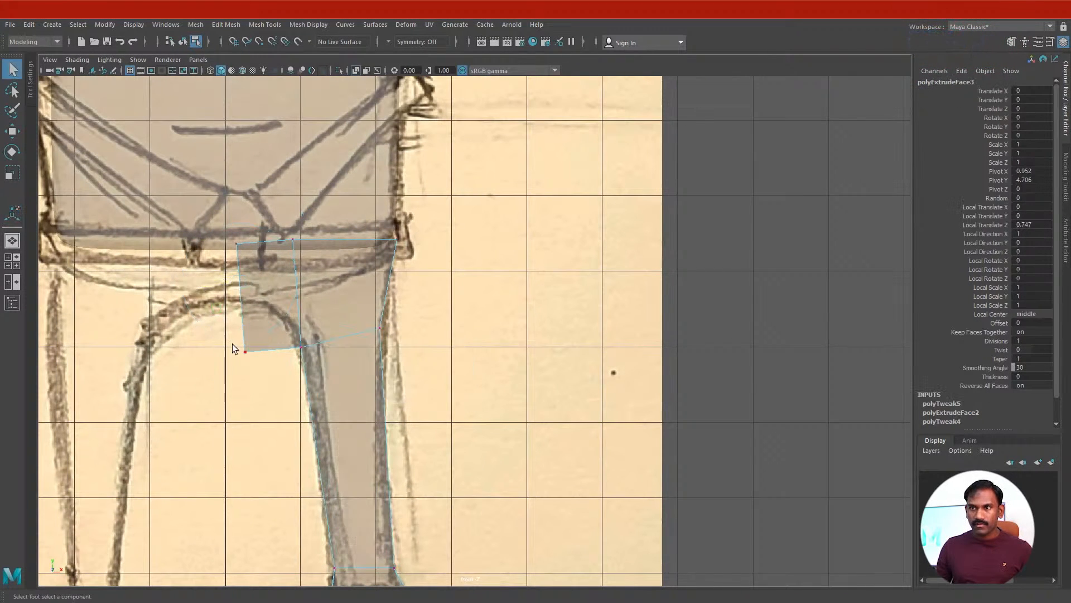
key("w")
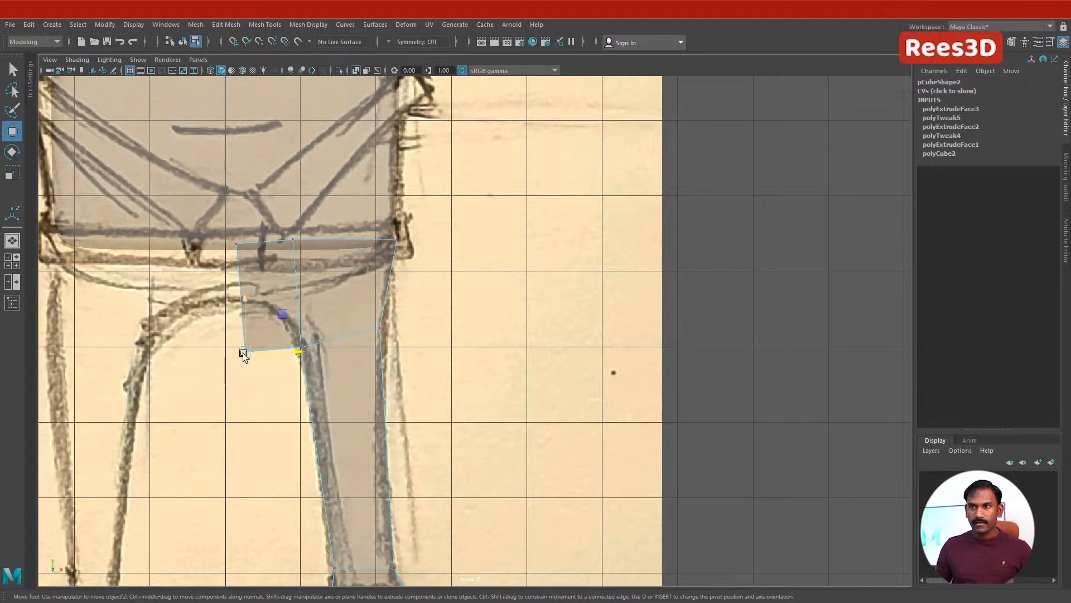
left_click(252, 382)
left_click_drag(240, 346, 261, 364)
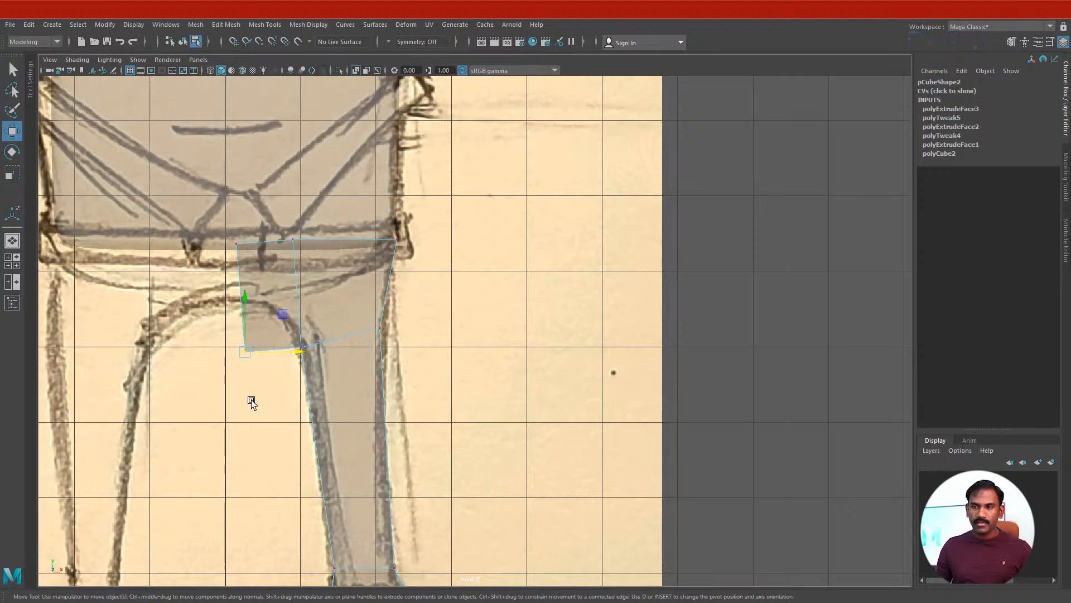
left_click(255, 356)
left_click(248, 352)
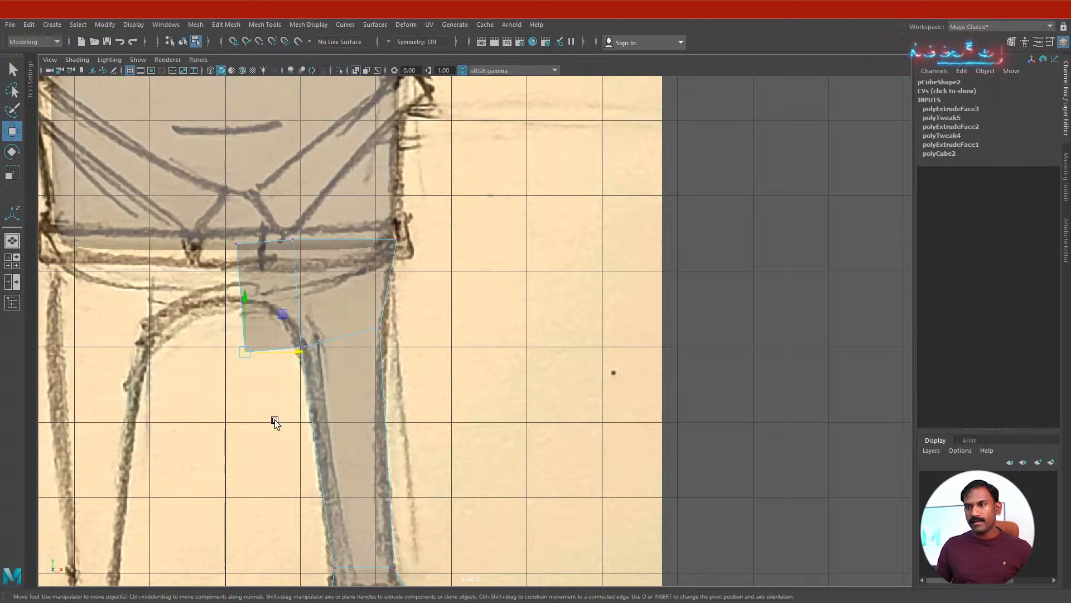
scroll(303, 393, "up", 2)
middle_click_drag(302, 393, 475, 417, "alt")
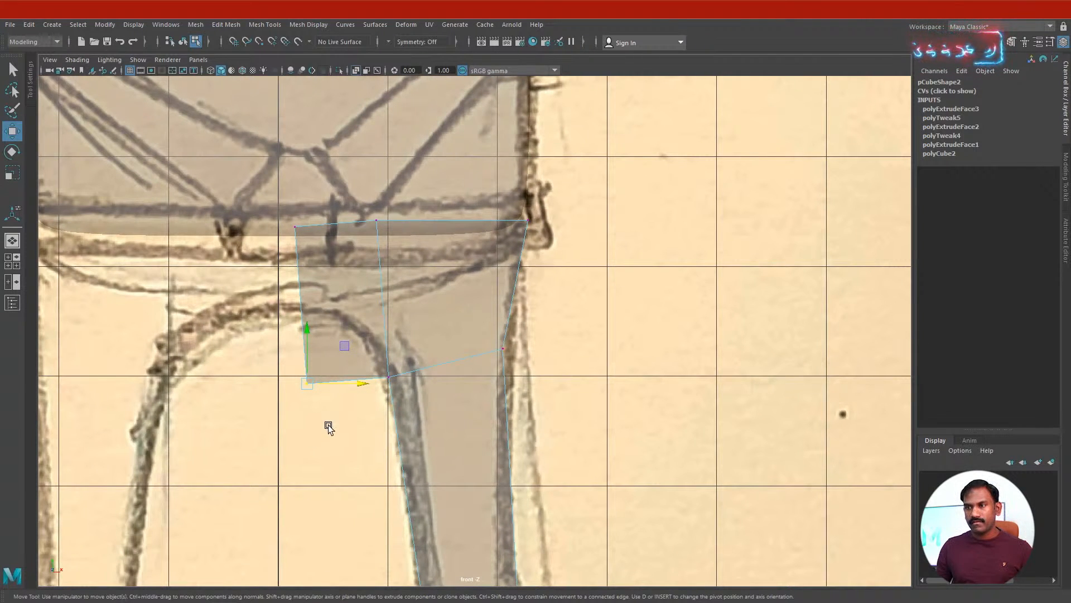
left_click(299, 391)
left_click(305, 384)
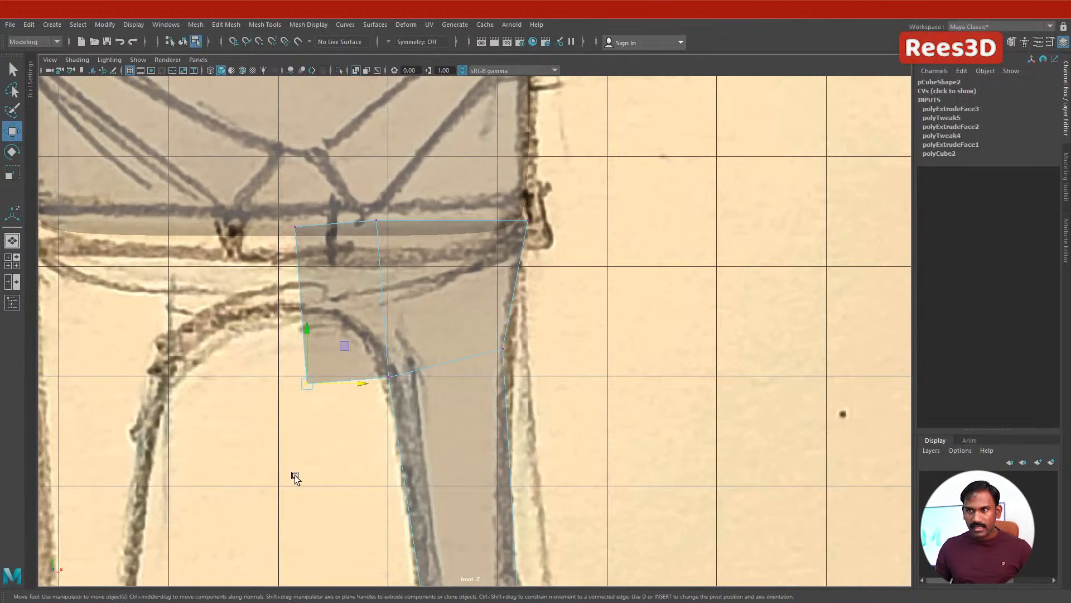
left_click_drag(317, 367, 266, 349)
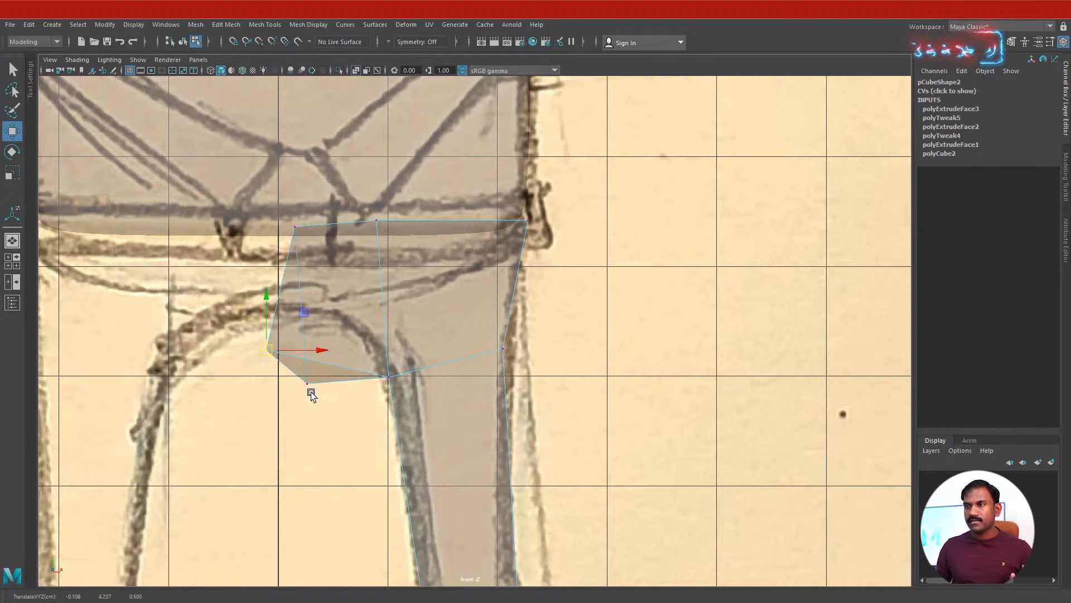
key("ctrl+z")
key("ctrl+z")
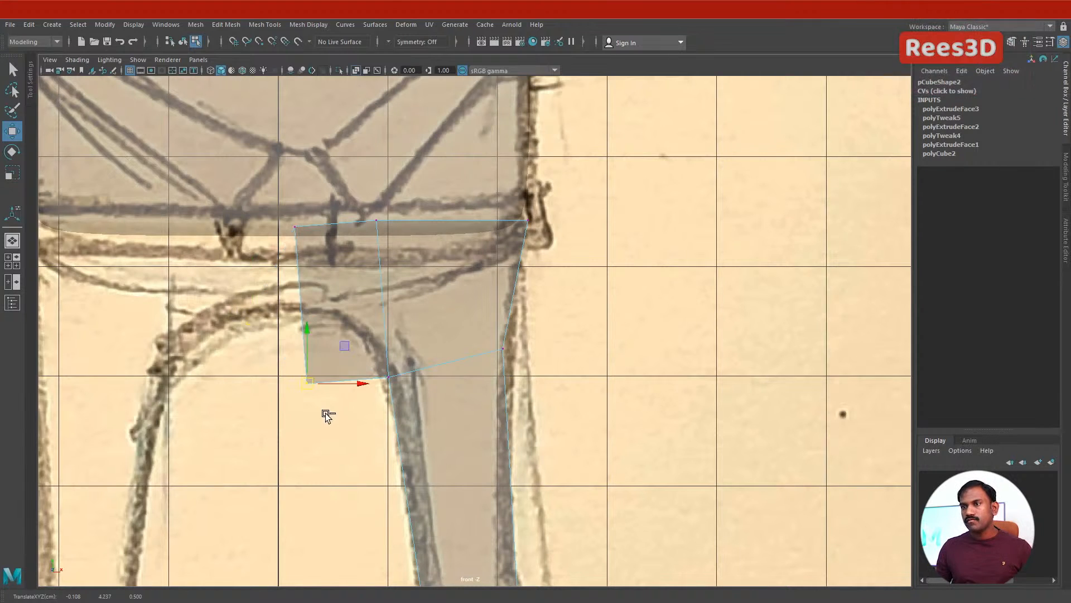
- Move both lower inner hip vertices up to the sketched crotch arch at about Y 4.63 and grid-snap them to X 0
left_click_drag(292, 402, 327, 351)
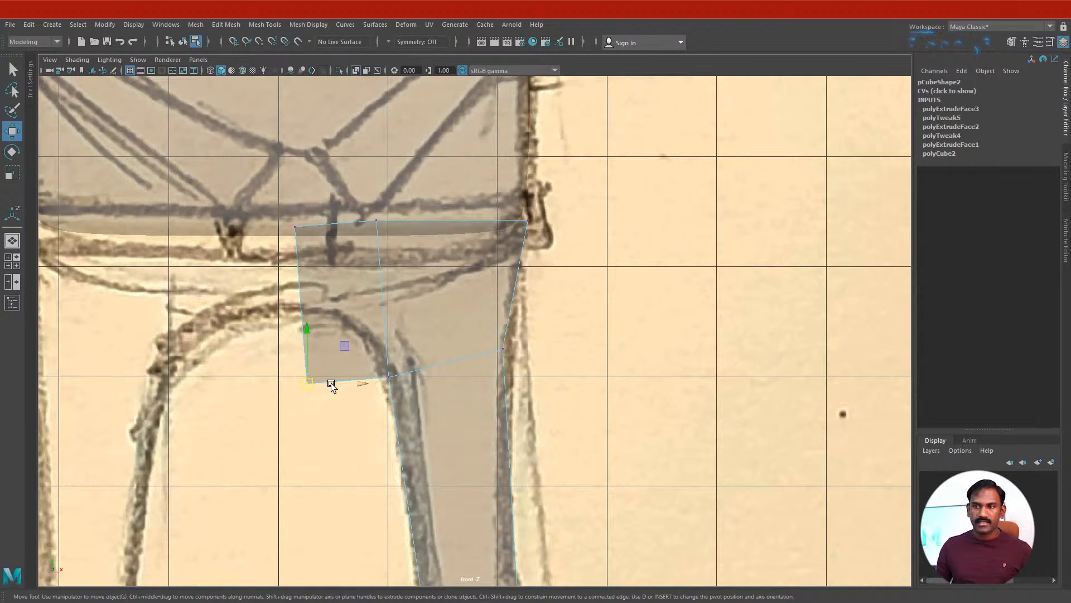
left_click_drag(310, 385, 280, 308)
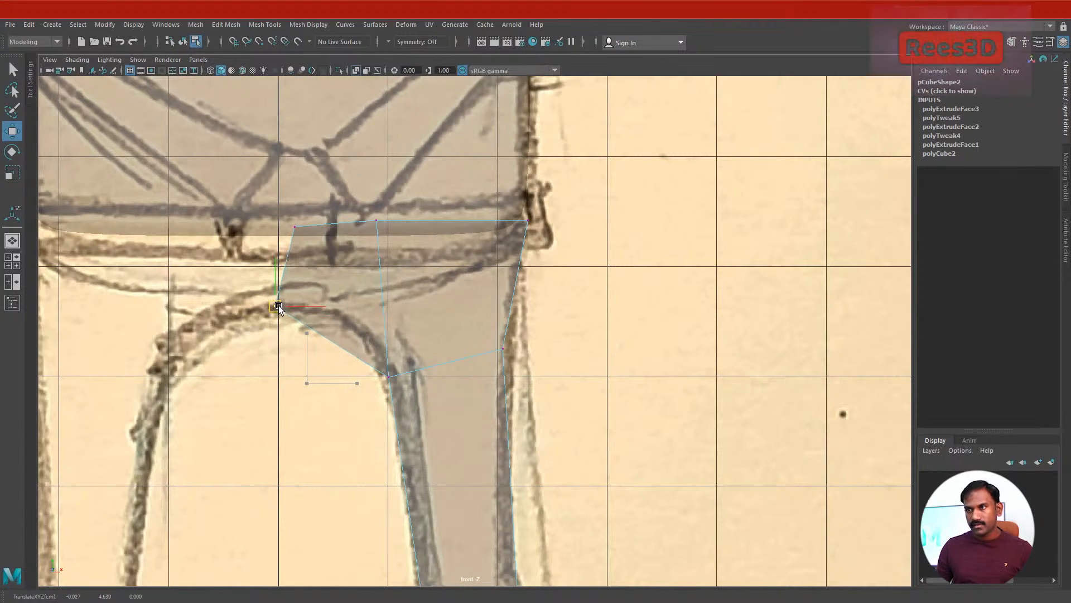
left_click_drag(275, 191, 325, 260)
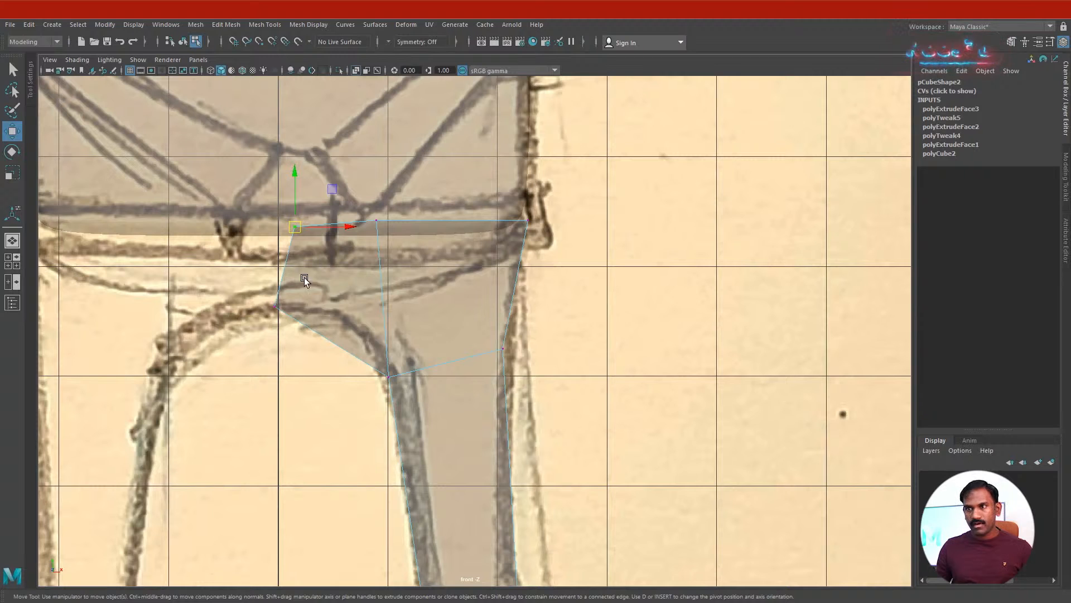
left_click_drag(228, 248, 300, 354)
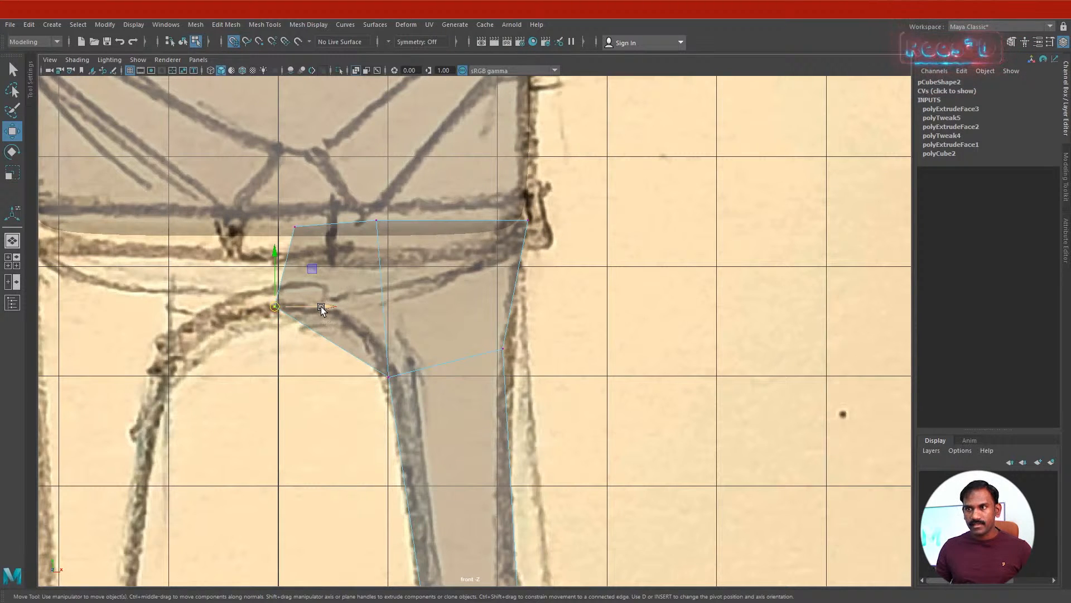
left_click_drag(321, 310, 329, 312)
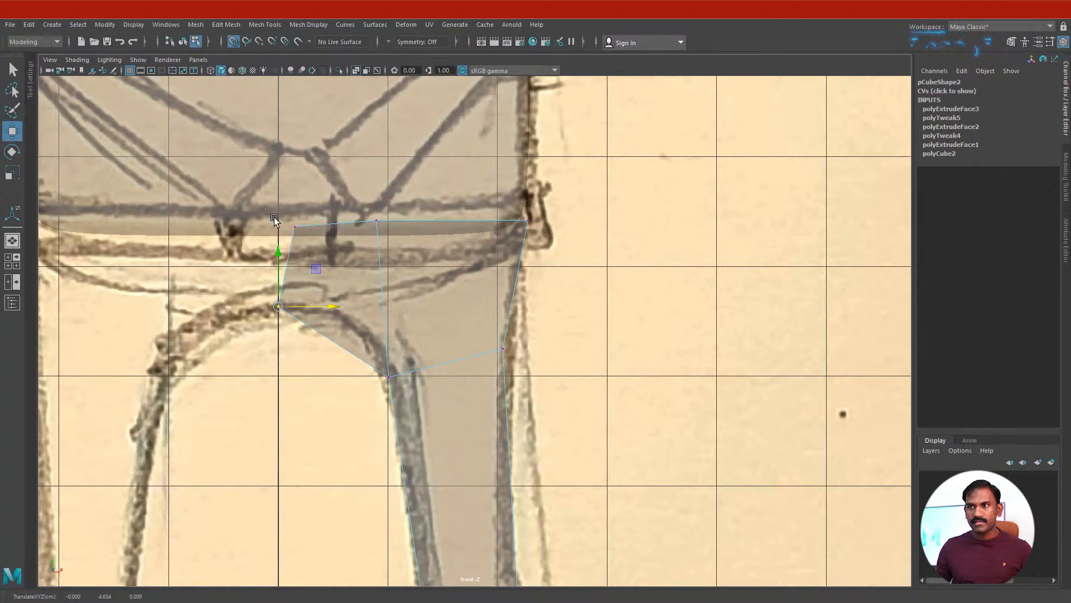
- Grid-snap the upper inner hip vertices to X 0, then raise them without snapping to about Y 5.42, level with the thigh top
left_click(296, 228)
left_click_drag(328, 231, 329, 227)
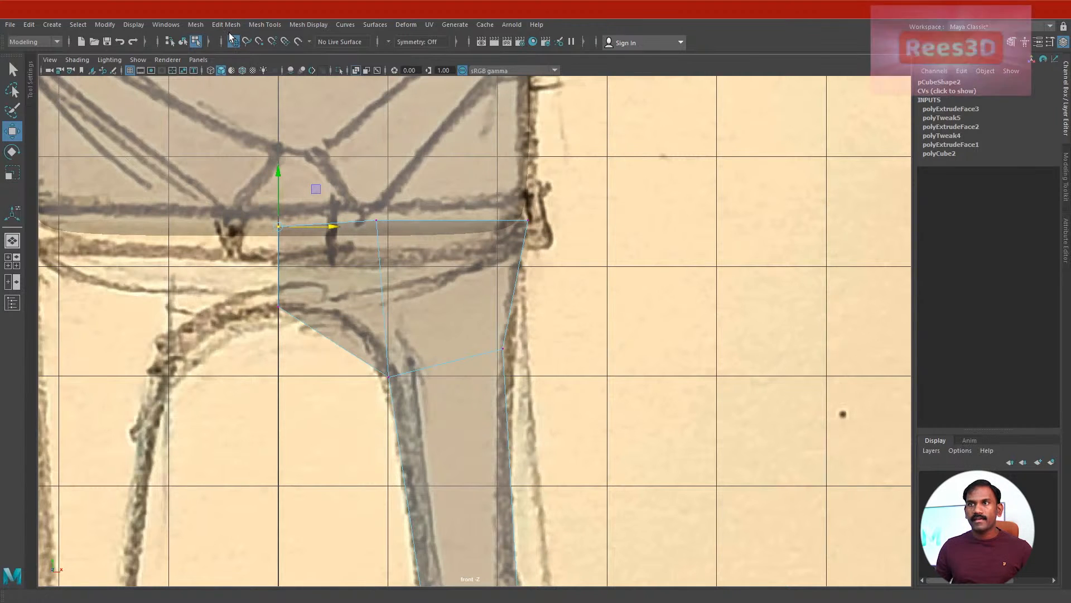
left_click_drag(284, 182, 279, 173)
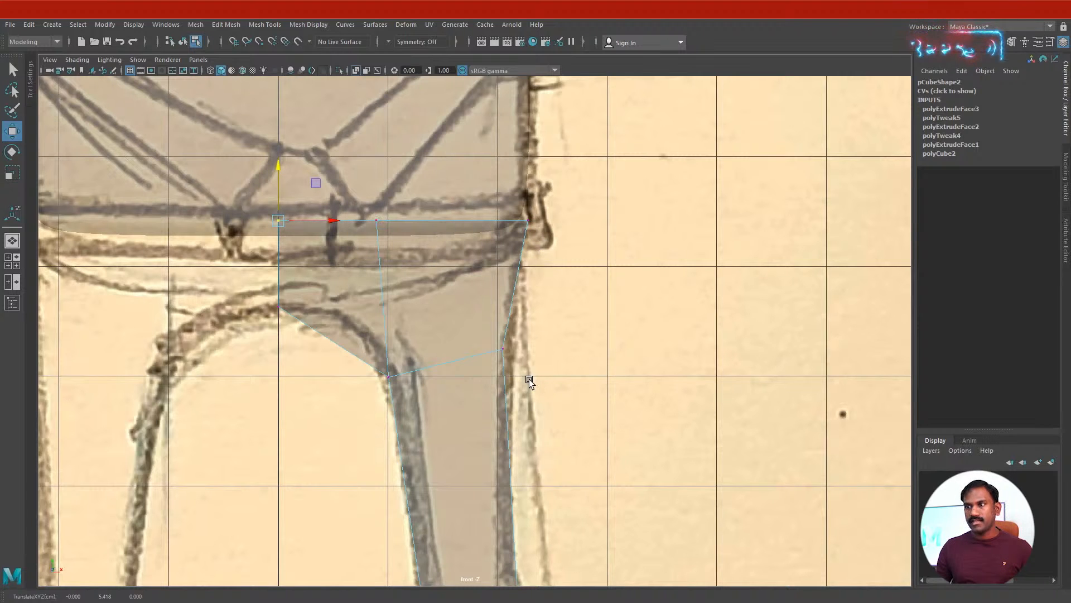
- Examine the leg and hip shape in perspective, toggling the smooth preview on and back off
right_click_drag(507, 324, 502, 360)
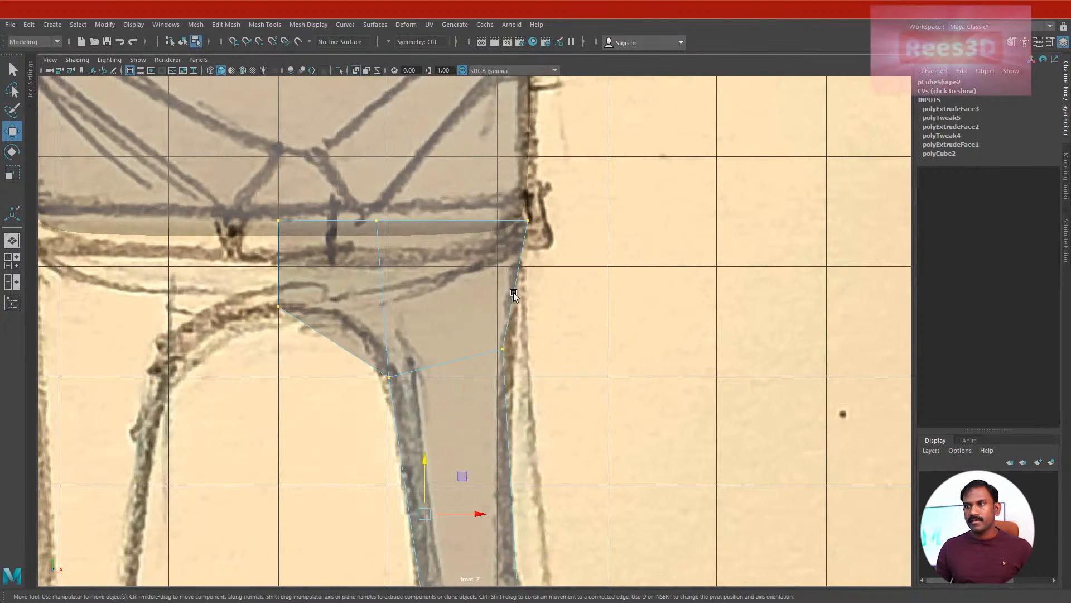
key("space")
key("space")
left_click_drag(575, 309, 390, 317, "alt")
right_click_drag(391, 317, 378, 357)
mouse_move(379, 357)
left_mouse_down("alt")
mouse_move(468, 376)
mouse_move(522, 313)
mouse_move(631, 339)
mouse_move(654, 325)
mouse_move(614, 294)
mouse_move(511, 326)
mouse_move(554, 323)
mouse_move(493, 378)
left_mouse_up("alt")
key("3")
key("1")
- Select the top faces of the thigh and hip and extrude them upward with a Local Translate Z of about 1.293
right_click_drag(534, 284, 529, 317)
left_click_drag(412, 336, 467, 287, "alt")
left_click(468, 285)
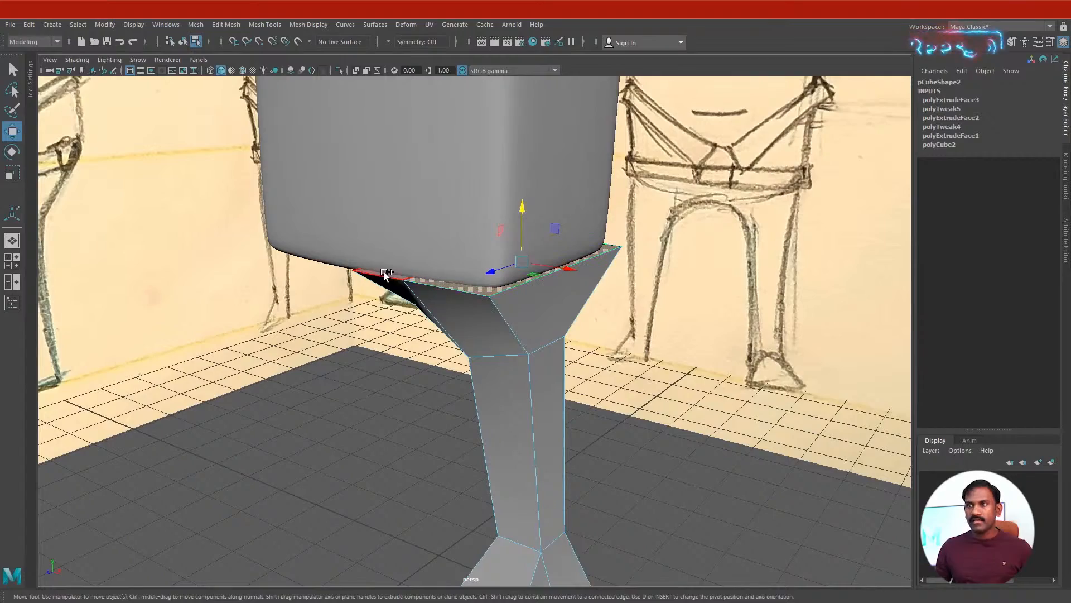
left_click_drag(414, 314, 446, 377, "alt")
right_click_drag(633, 266, 636, 292, "shift")
left_click_drag(516, 290, 518, 212)
mouse_move(507, 309)
left_mouse_down("alt")
mouse_move(548, 296)
mouse_move(576, 262)
mouse_move(657, 278)
mouse_move(545, 259)
mouse_move(500, 273)
left_mouse_up("alt")
- Shorten the upward hip extrusion to a thin waist band with a Local Translate Z of about 0.342
key("space")
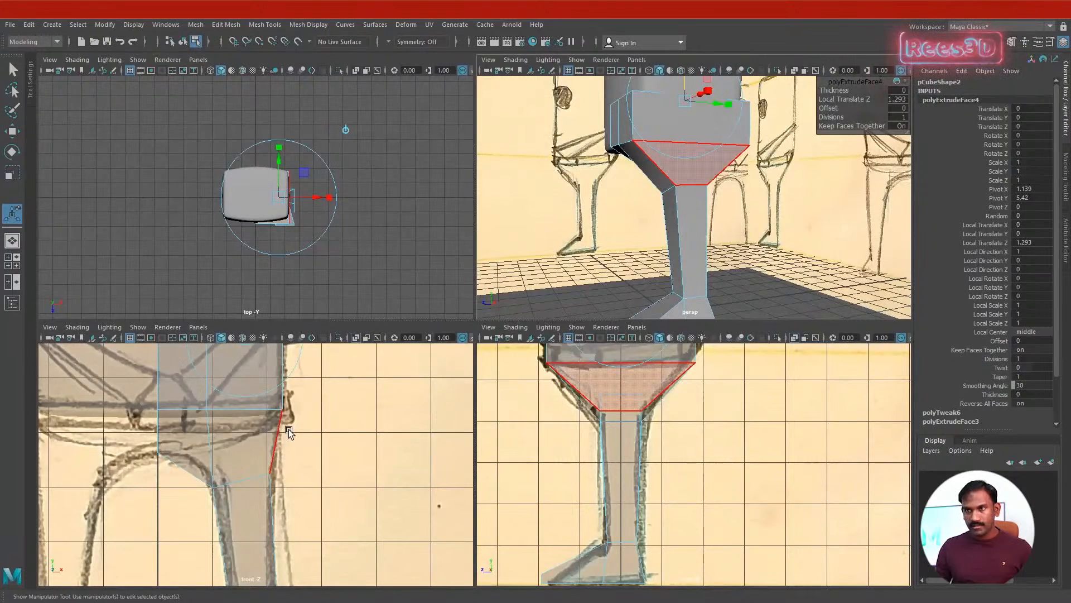
key("space")
middle_click_drag(407, 280, 383, 393, "alt")
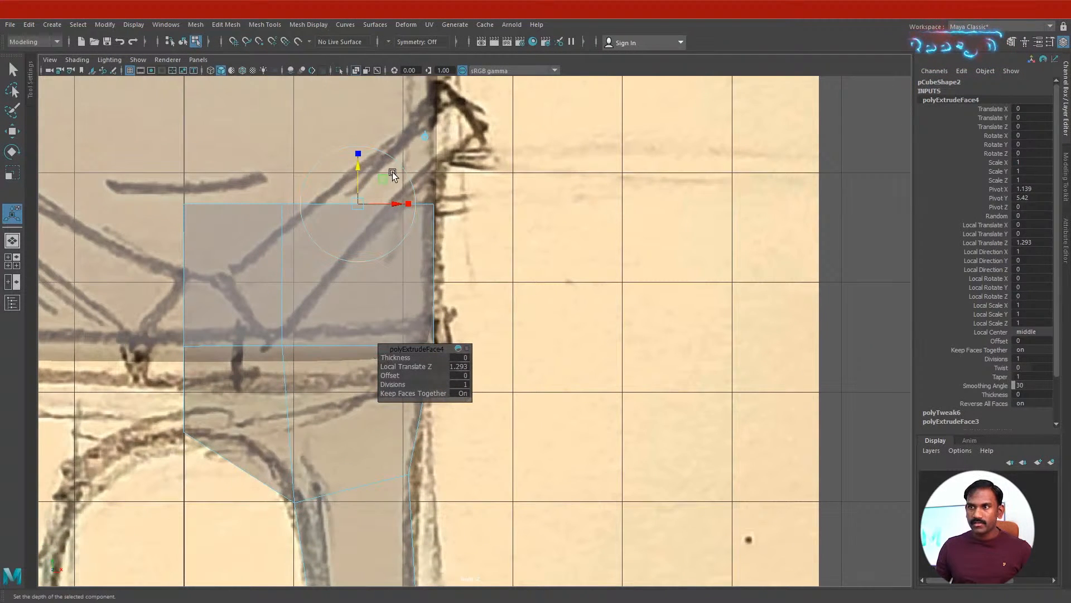
left_click_drag(363, 163, 369, 291)
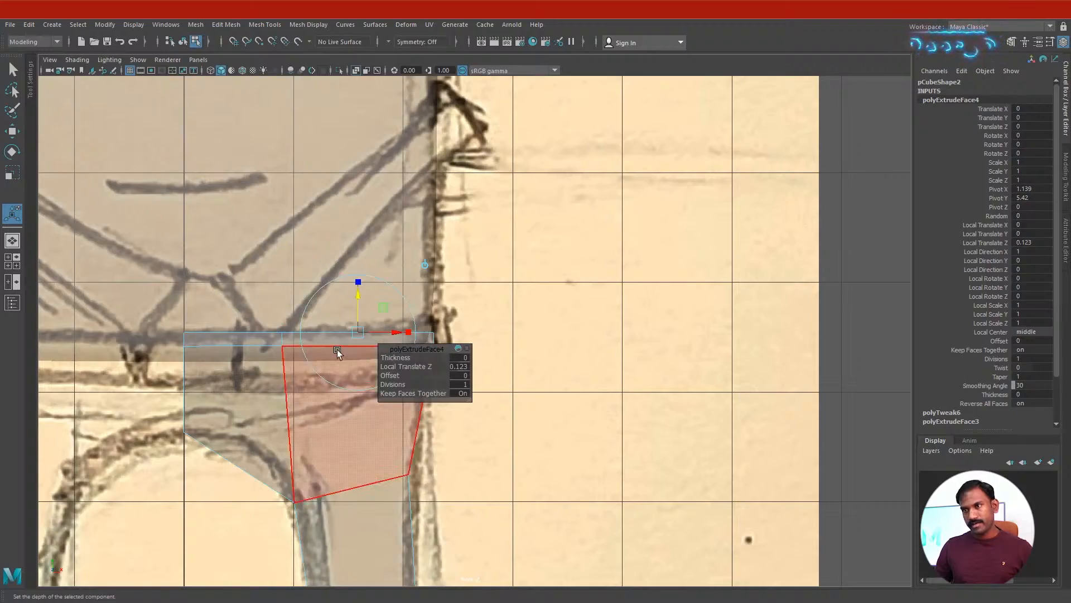
key("space")
key("space")
left_click_drag(454, 294, 494, 310, "alt")
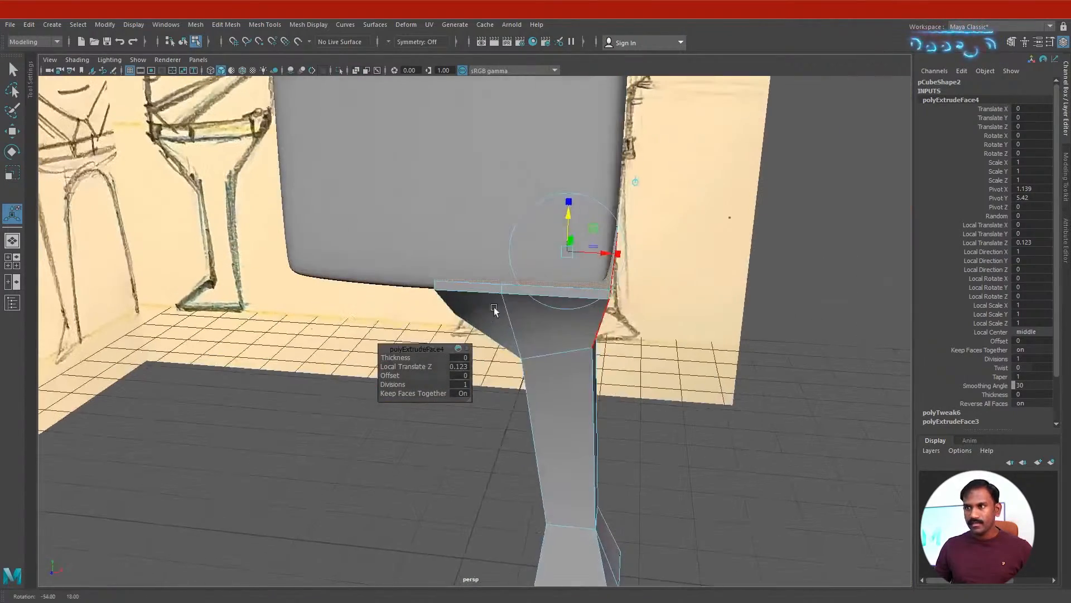
left_click_drag(570, 215, 570, 191)
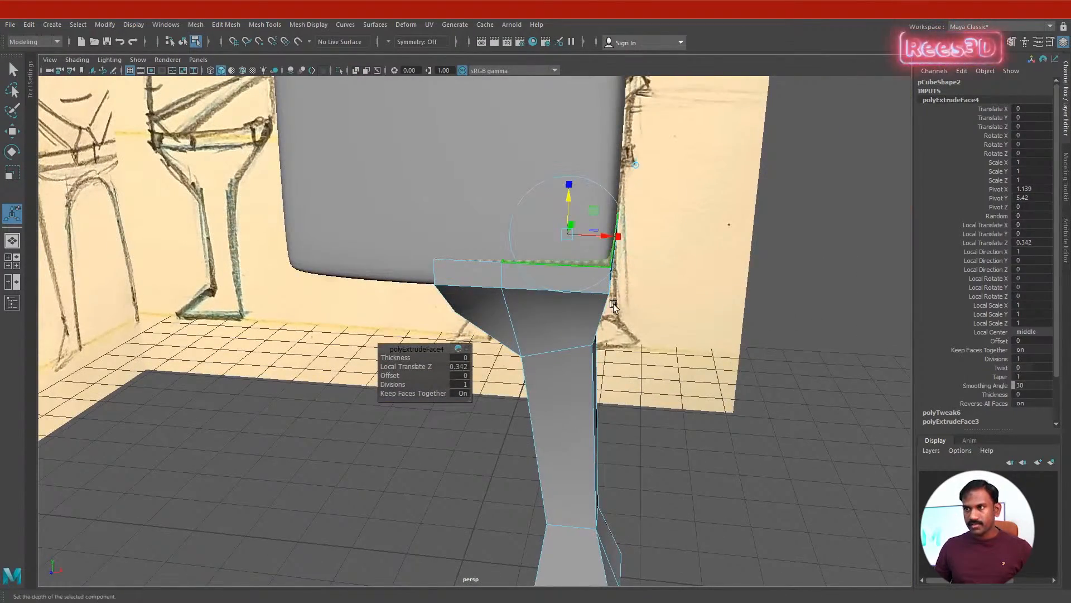
left_click_drag(614, 305, 515, 279, "alt")
left_click_drag(591, 264, 541, 277, "alt")
- In the front view, select all the waist band's vertices and lower them to about Y 5.35 to match the sketched belt
key("space")
key("space")
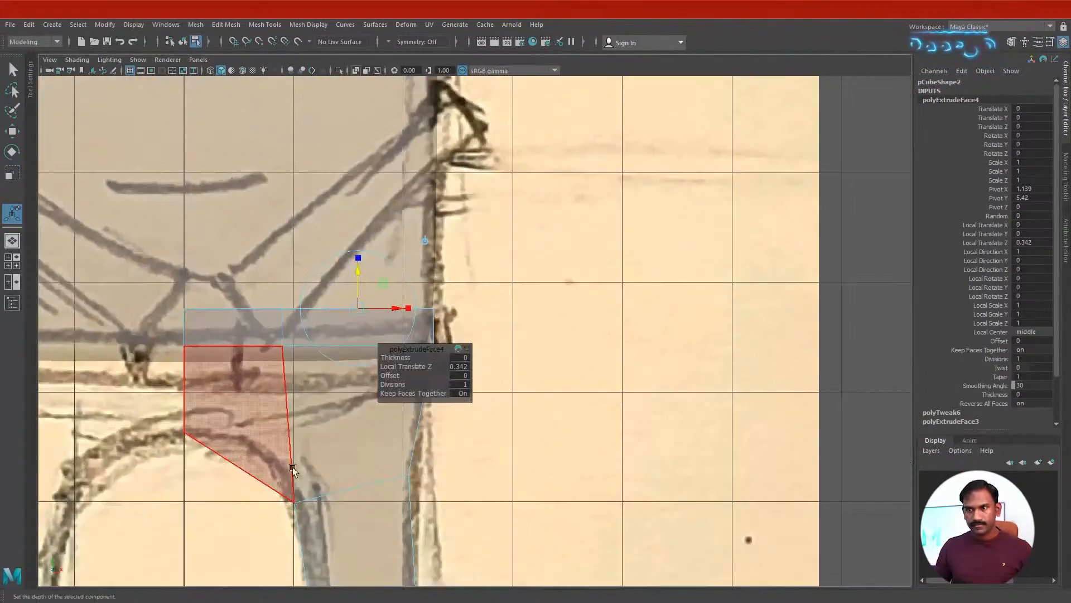
middle_click_drag(490, 326, 517, 283, "alt")
key("q")
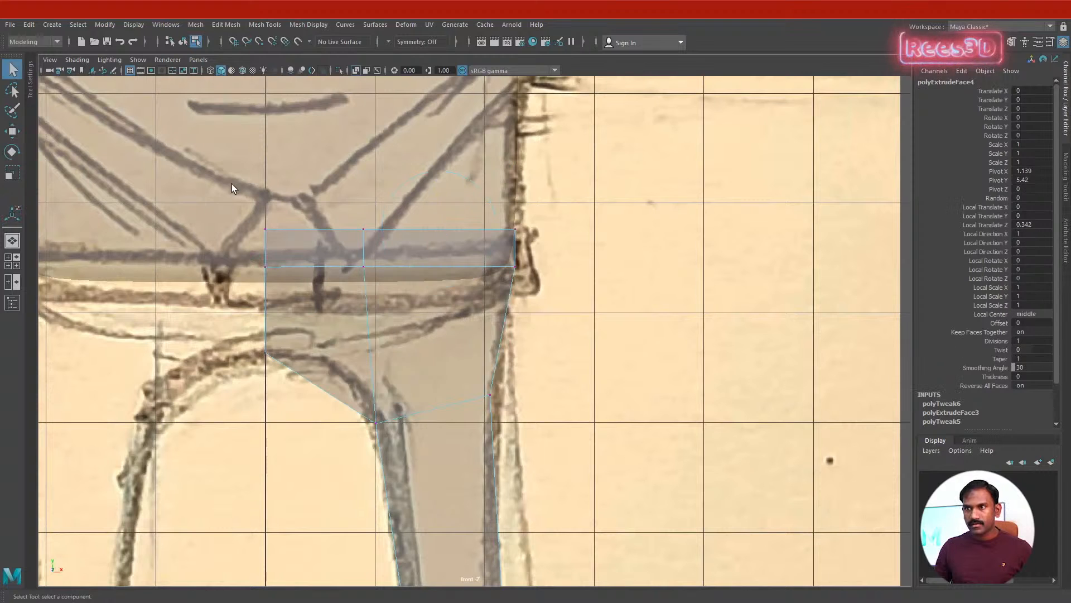
left_click_drag(546, 299, 545, 297)
key("w")
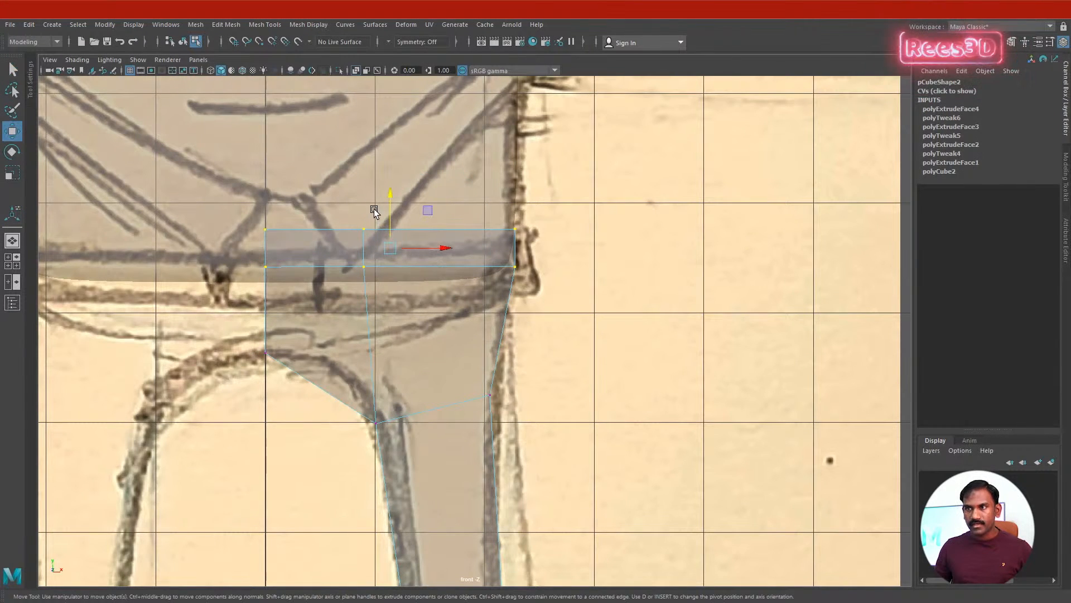
left_click_drag(388, 204, 394, 229)
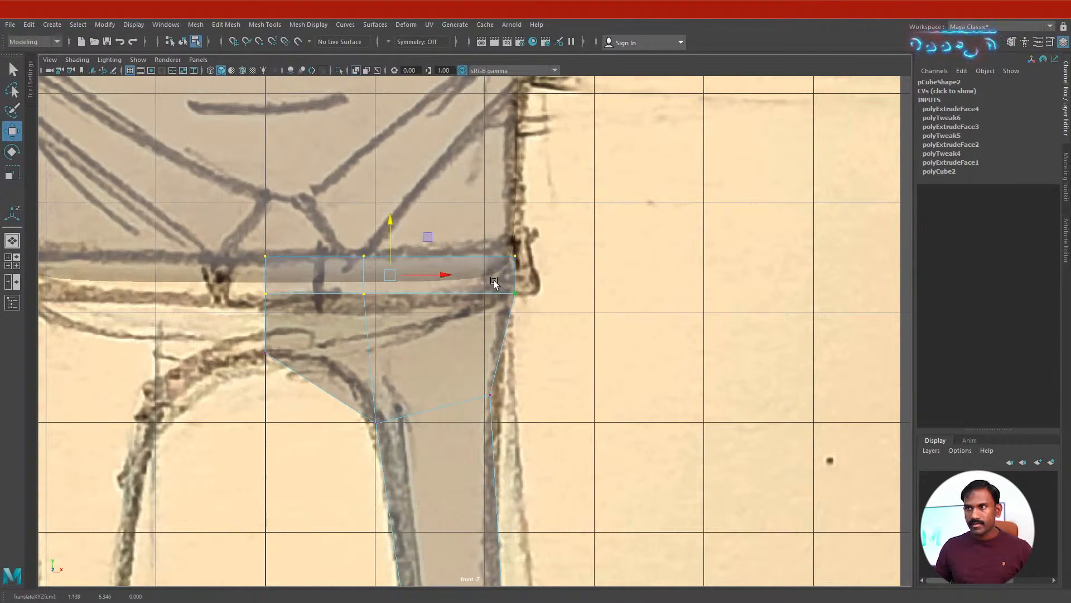
- Move the band's outer vertices to about X 2.38, Y 5.46 and nudge the outer thigh and middle band vertices toward the sketch
left_click_drag(502, 240, 530, 265)
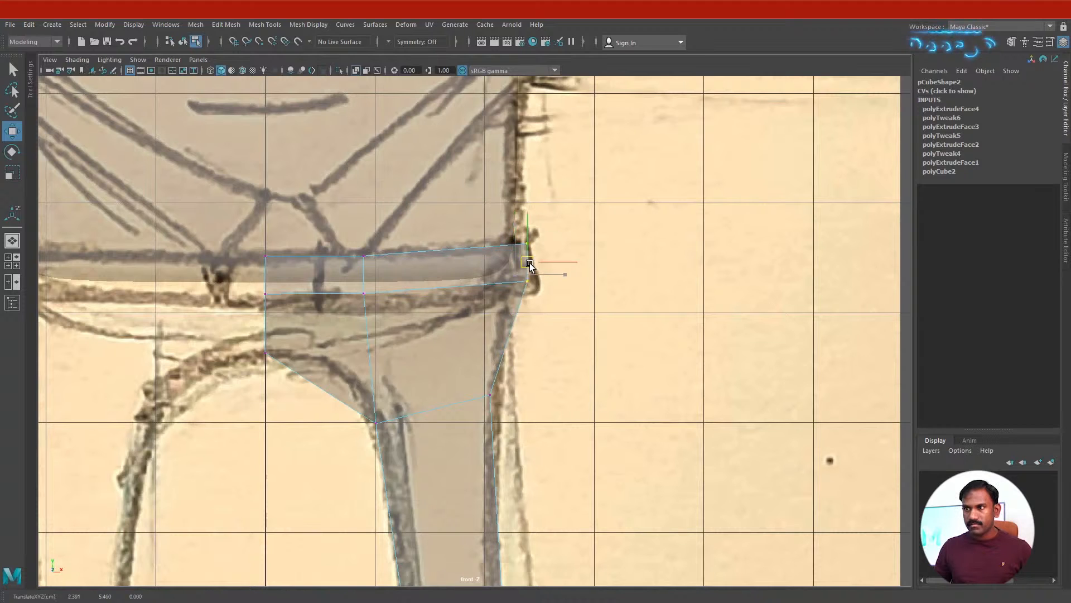
left_click(489, 395)
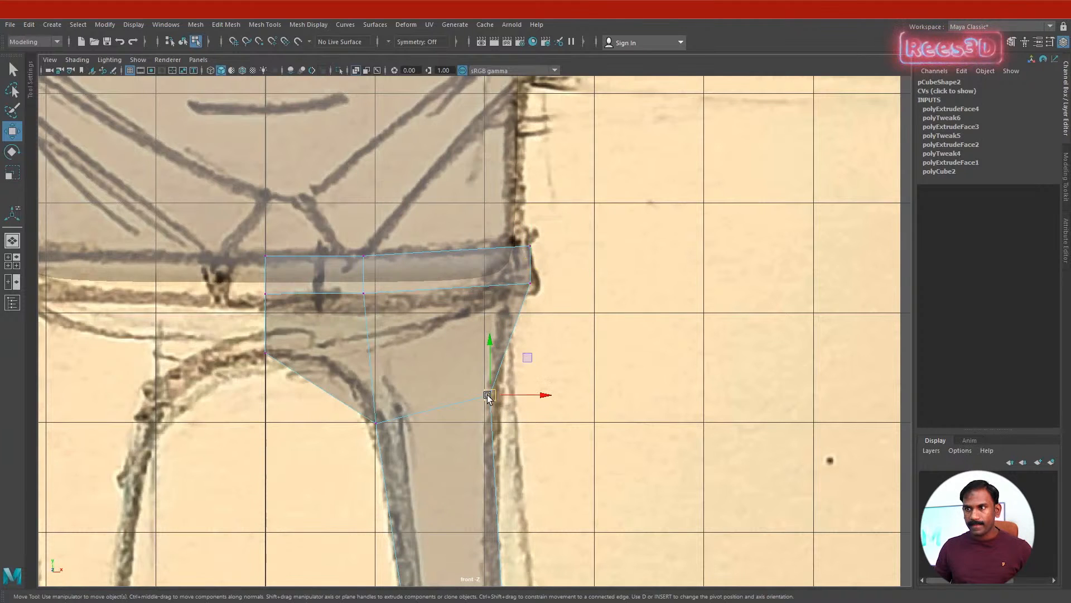
left_click_drag(490, 394, 491, 404)
left_click(395, 347)
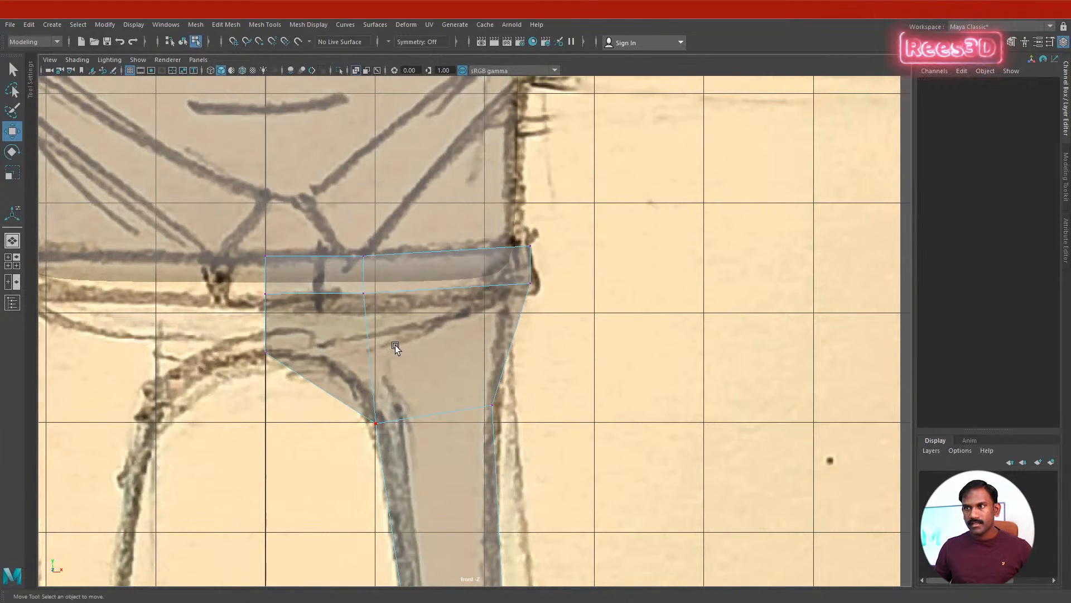
left_click_drag(357, 237, 395, 366)
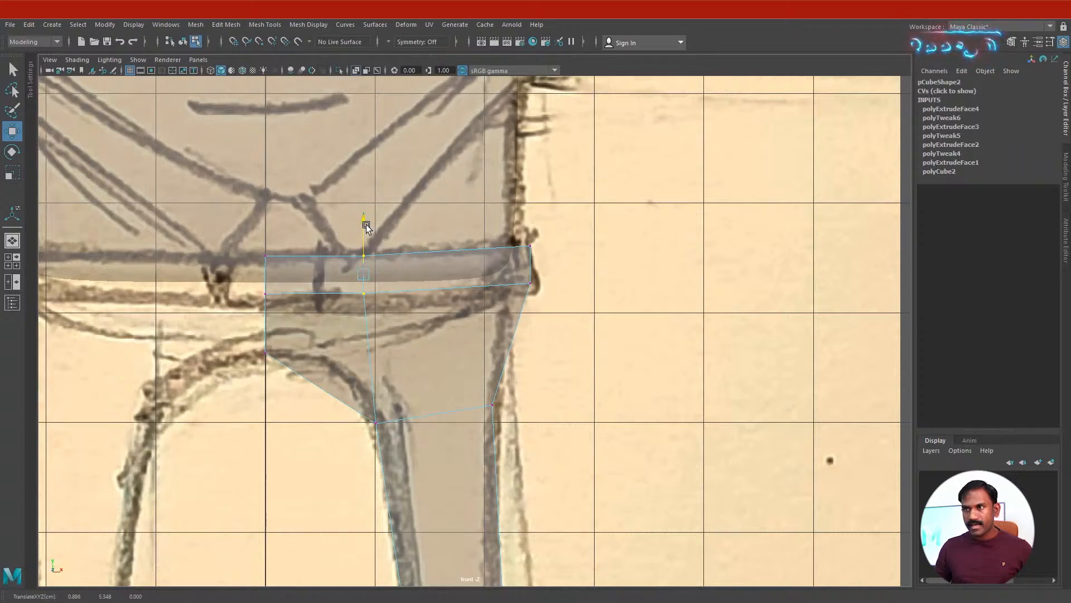
- Delete the inner faces of the waist band and hip that lie along the body's centre line
key("space")
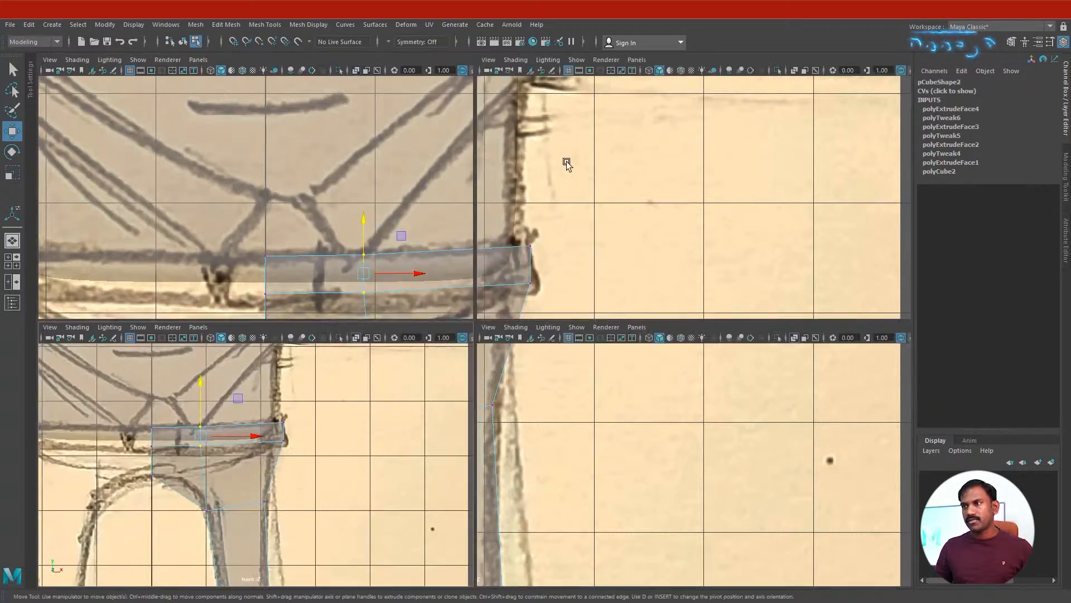
key("space")
mouse_move(549, 212)
left_mouse_down("alt")
mouse_move(442, 317)
mouse_move(526, 337)
mouse_move(641, 296)
mouse_move(514, 245)
left_mouse_up("alt")
right_click_drag(514, 246, 511, 265)
key("ctrl+z")
key("ctrl+z")
key("ctrl+z")
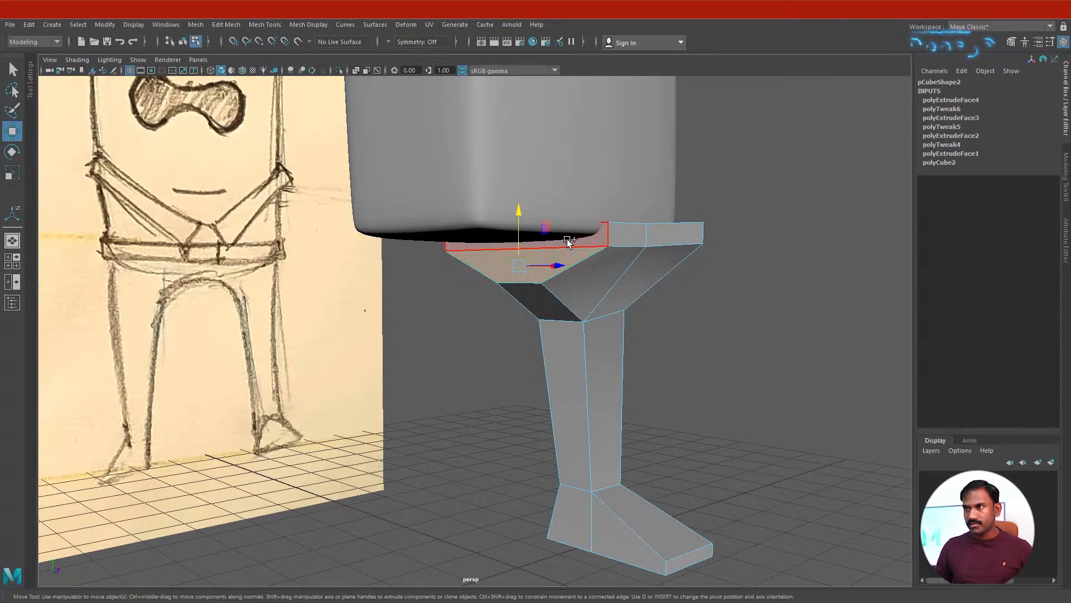
key("Delete")
- Insert an edge loop around the flared hip, between the waist band and the top of the leg
mouse_move(637, 295)
left_mouse_down("alt")
mouse_move(471, 275)
mouse_move(467, 296)
mouse_move(568, 269)
mouse_move(666, 289)
mouse_move(523, 271)
mouse_move(473, 286)
mouse_move(527, 291)
mouse_move(558, 257)
mouse_move(690, 238)
mouse_move(603, 262)
mouse_move(518, 257)
left_mouse_up("alt")
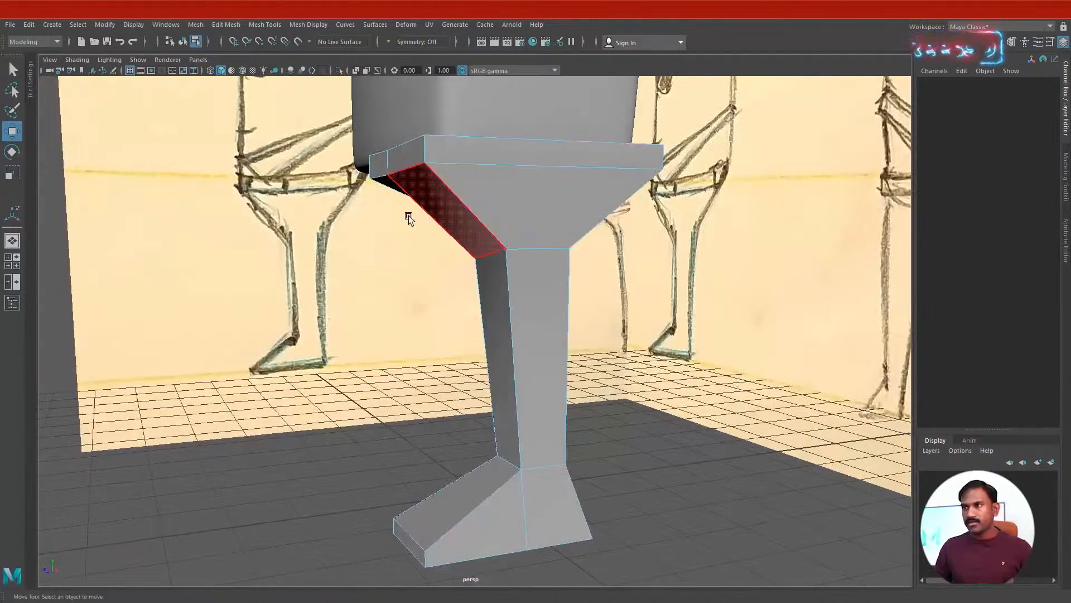
right_click(540, 203, "shift")
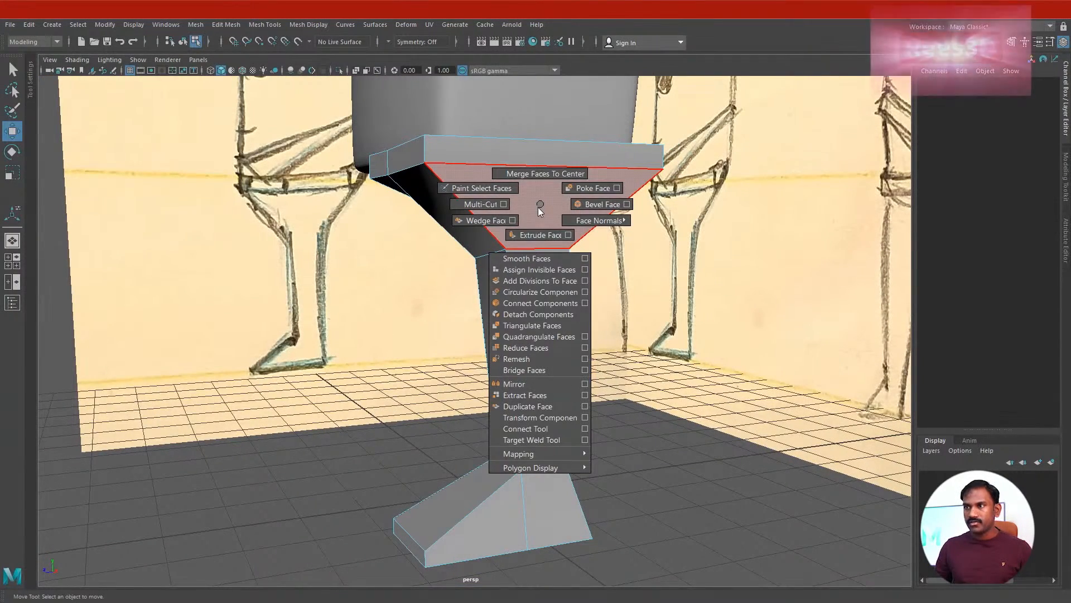
right_click_drag(538, 212, 524, 283)
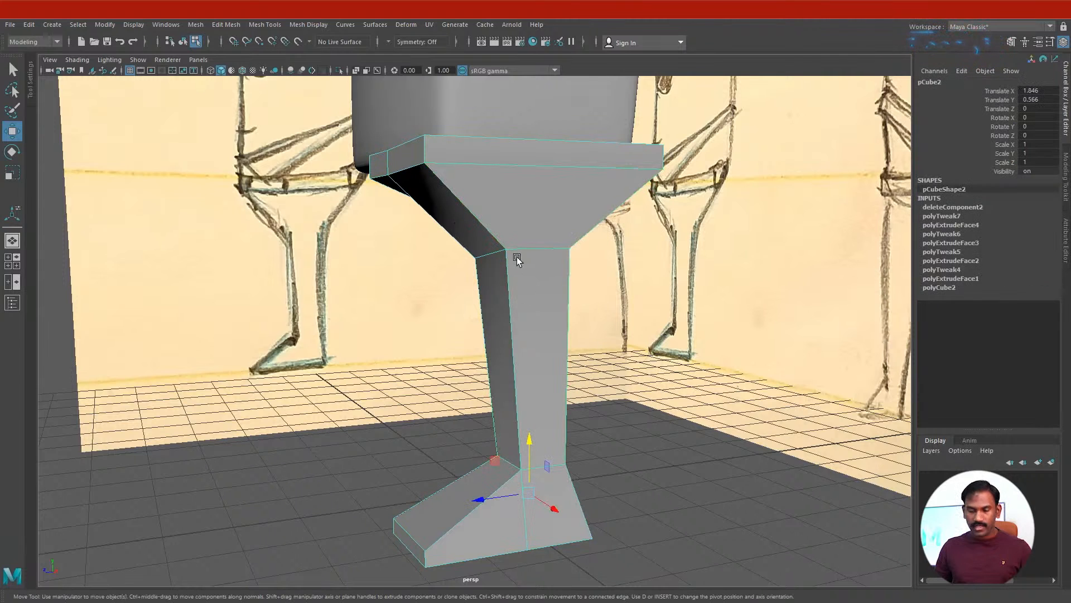
right_click(516, 223, "shift")
right_click_drag(453, 239, 454, 239, "shift")
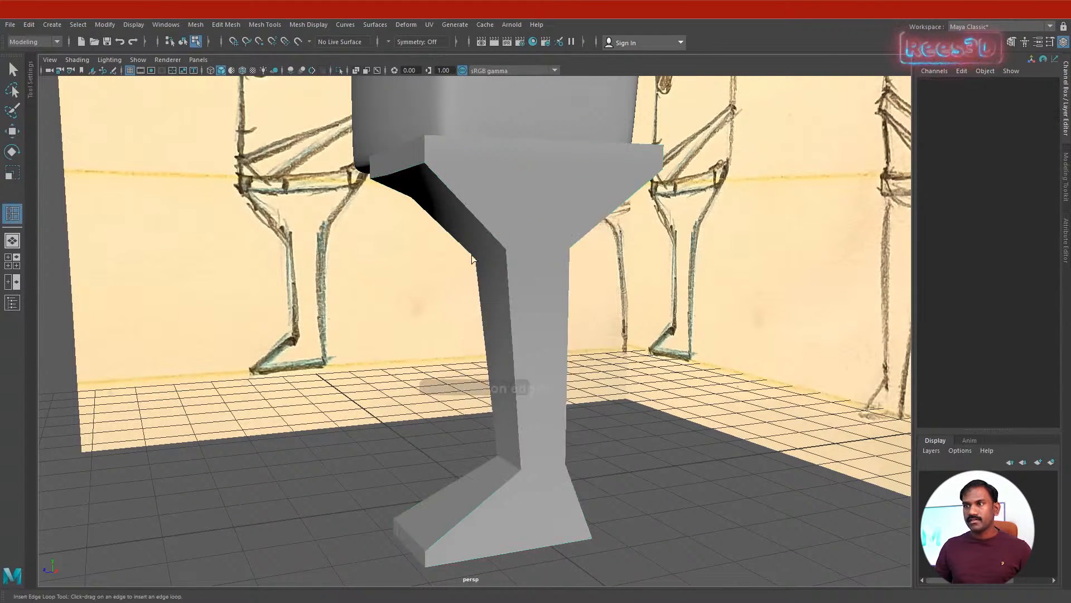
mouse_move(486, 240)
left_mouse_down("alt")
mouse_move(617, 244)
mouse_move(585, 217)
mouse_move(553, 285)
mouse_move(425, 256)
mouse_move(447, 232)
mouse_move(532, 262)
mouse_move(476, 254)
mouse_move(489, 226)
mouse_move(621, 206)
mouse_move(673, 232)
mouse_move(569, 233)
mouse_move(617, 226)
left_mouse_up("alt")
left_click(585, 216)
left_click(588, 189)
key("w")
key("r")
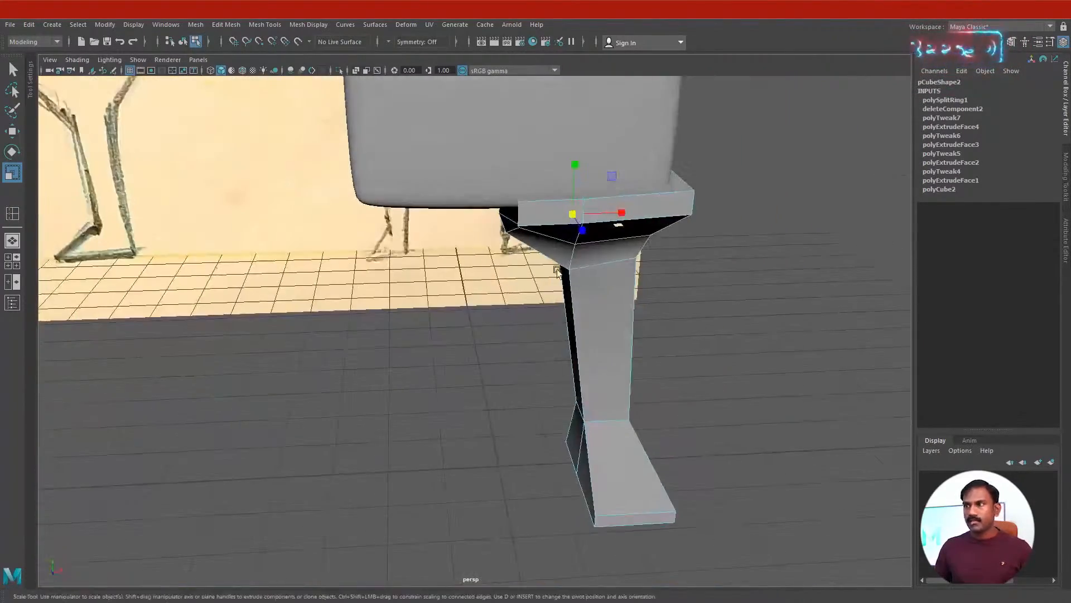
- Grid-snap the new edge loop's front and back inner end vertices along X onto the centre line at X 0
right_click_drag(617, 226, 763, 241, "alt")
middle_click_drag(763, 242, 567, 393, "alt")
mouse_move(567, 393)
left_mouse_down("alt")
mouse_move(544, 304)
mouse_move(503, 336)
mouse_move(498, 254)
left_mouse_up("alt")
right_click_drag(501, 254, 437, 248)
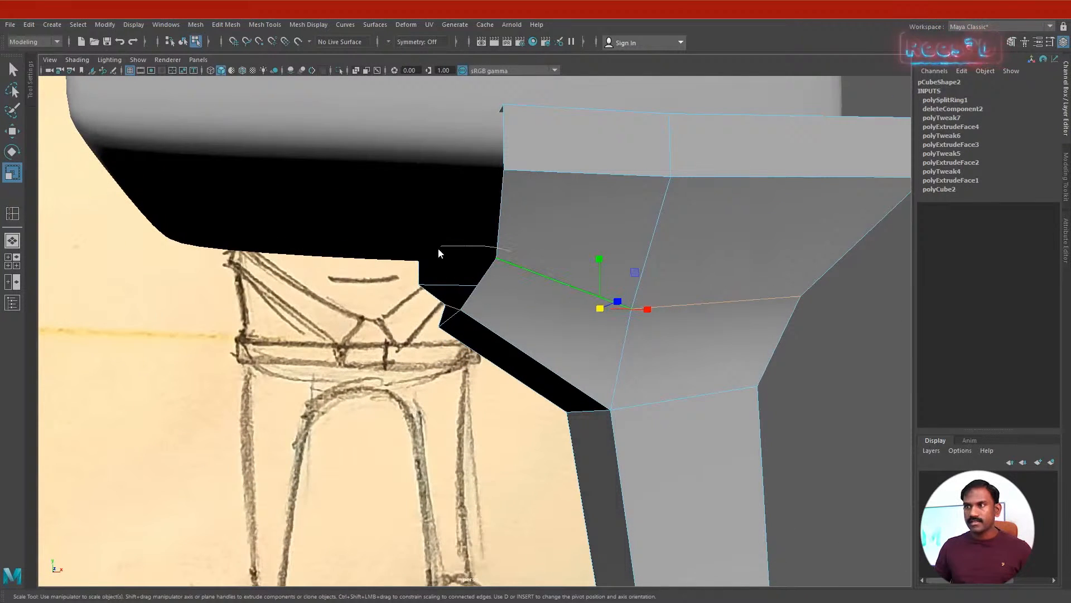
left_click(498, 257)
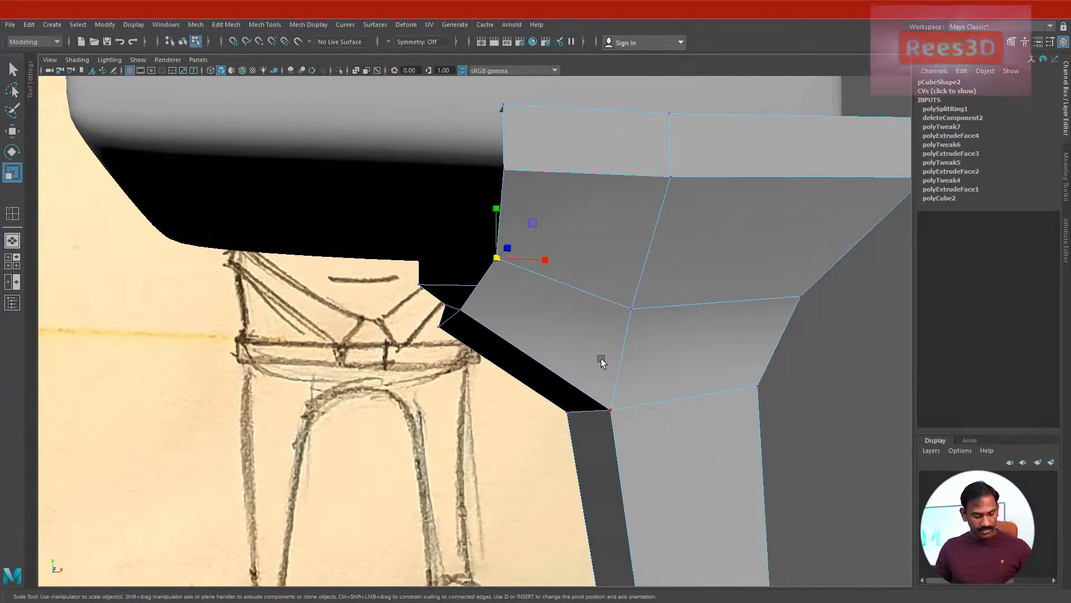
key("w")
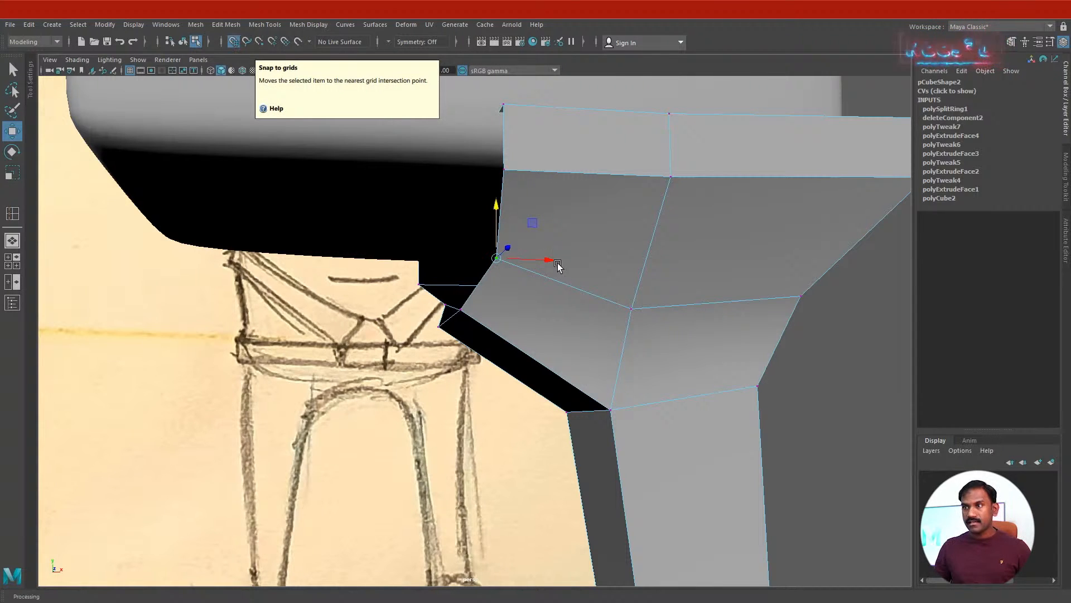
key("x")
left_click_drag(554, 262, 493, 258)
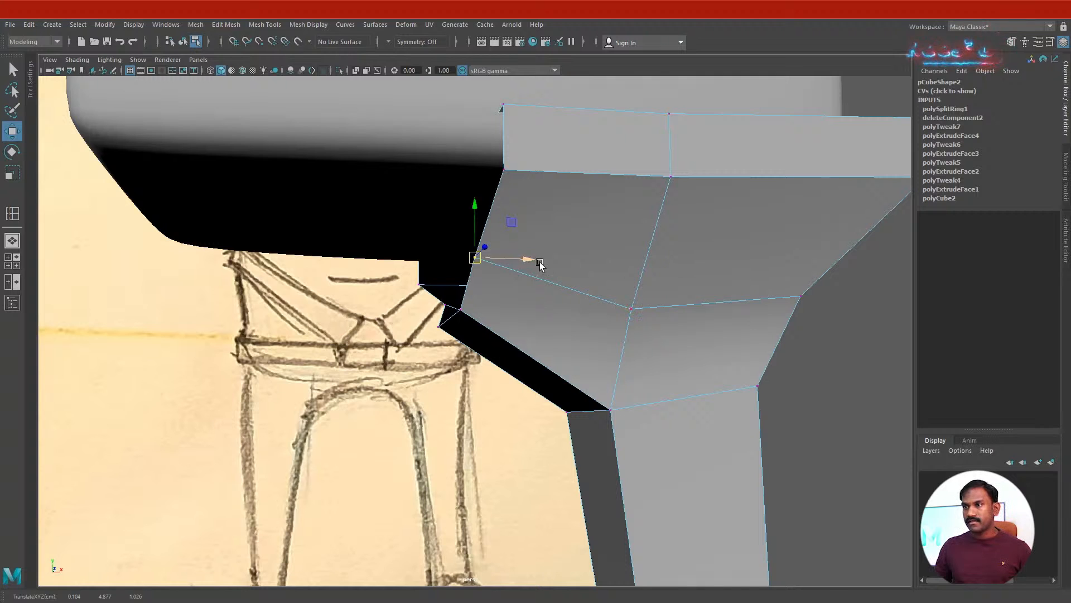
mouse_move(509, 370)
left_mouse_down("alt")
mouse_move(686, 359)
mouse_move(621, 311)
left_mouse_up("alt")
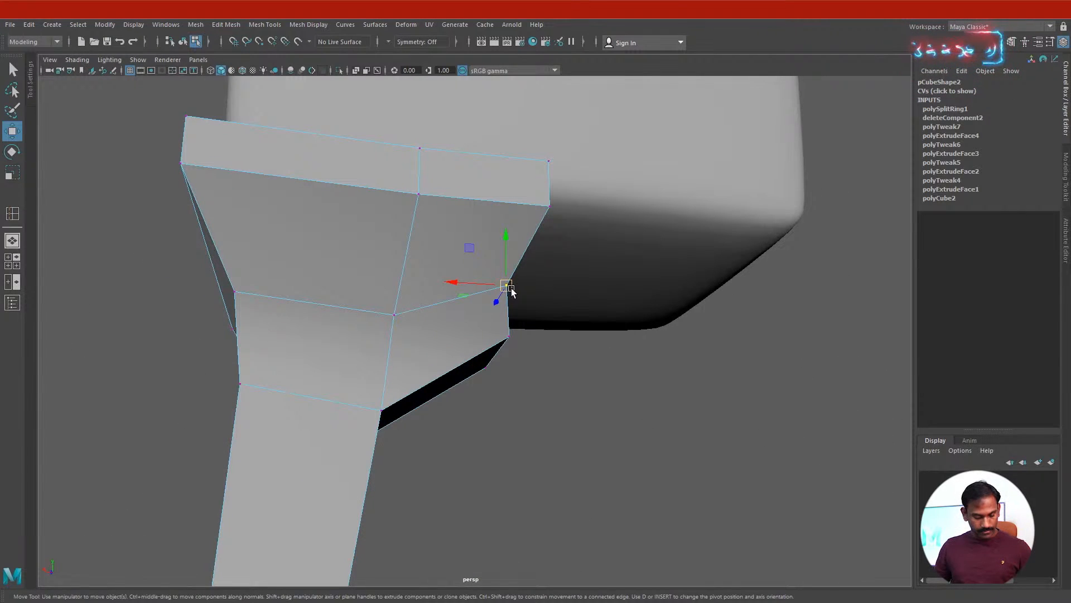
left_click_drag(469, 282, 478, 289)
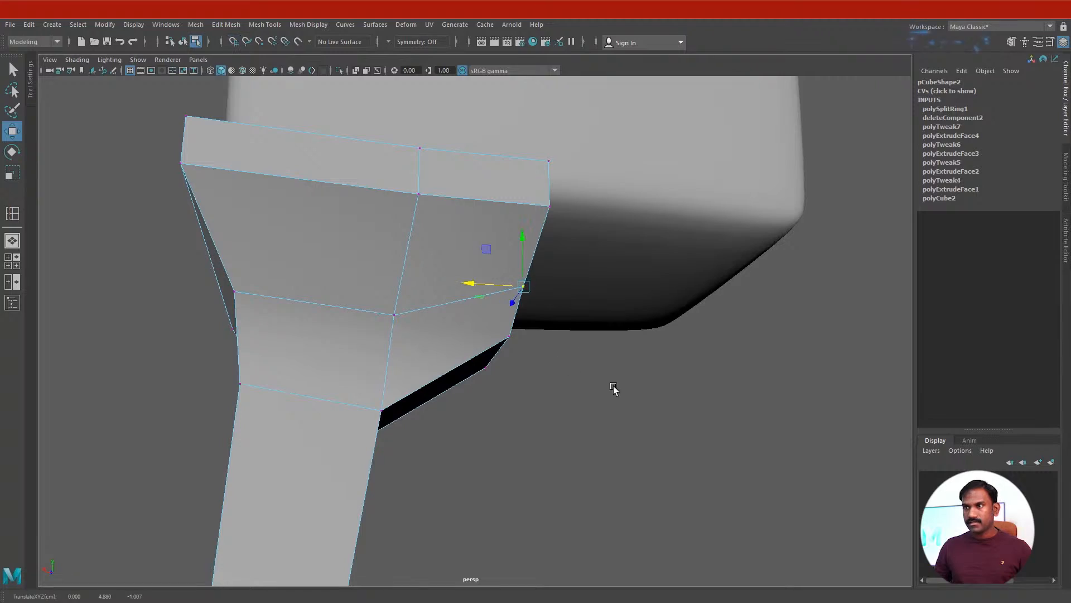
- Preview the hip and leg with smoothing, inspect the shape, and return to the unsmoothed mesh
left_click_drag(613, 389, 467, 410, "alt")
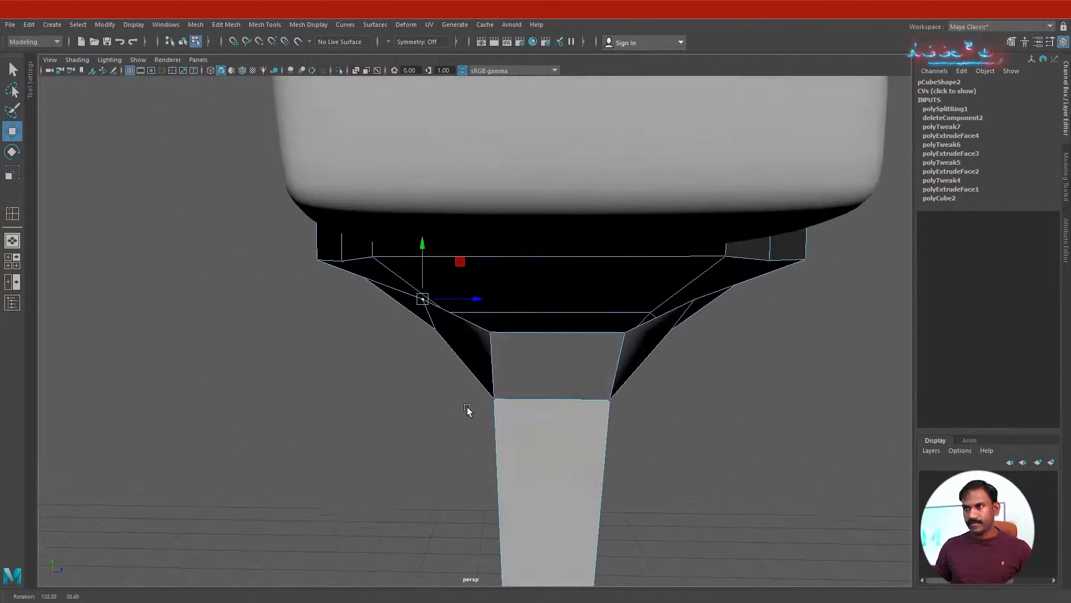
left_click_drag(454, 251, 578, 327, "alt")
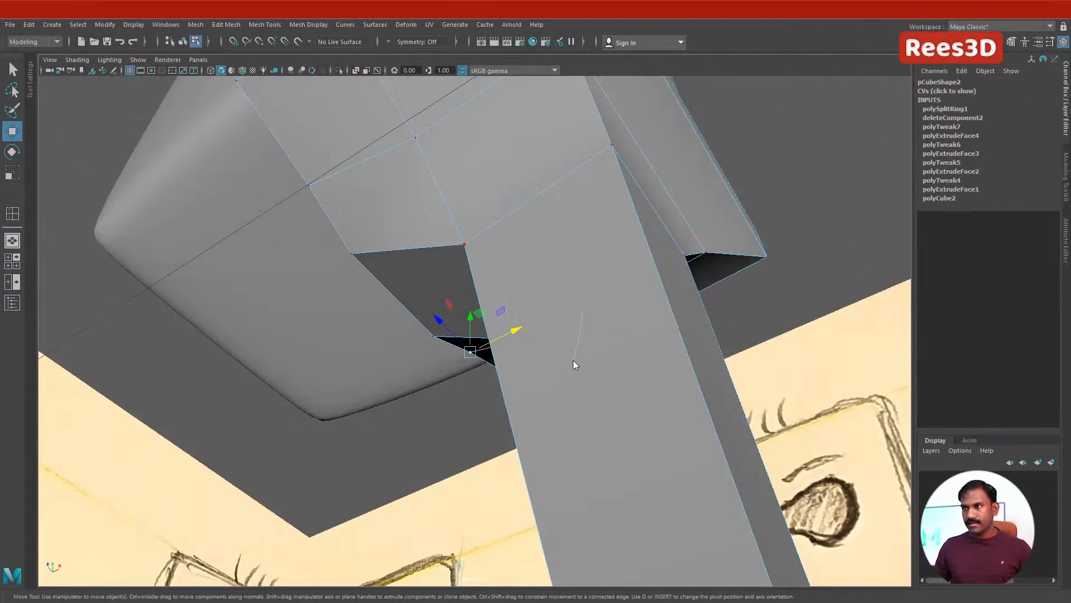
right_click_drag(573, 359, 636, 268)
left_click_drag(491, 335, 417, 377, "alt")
key("3")
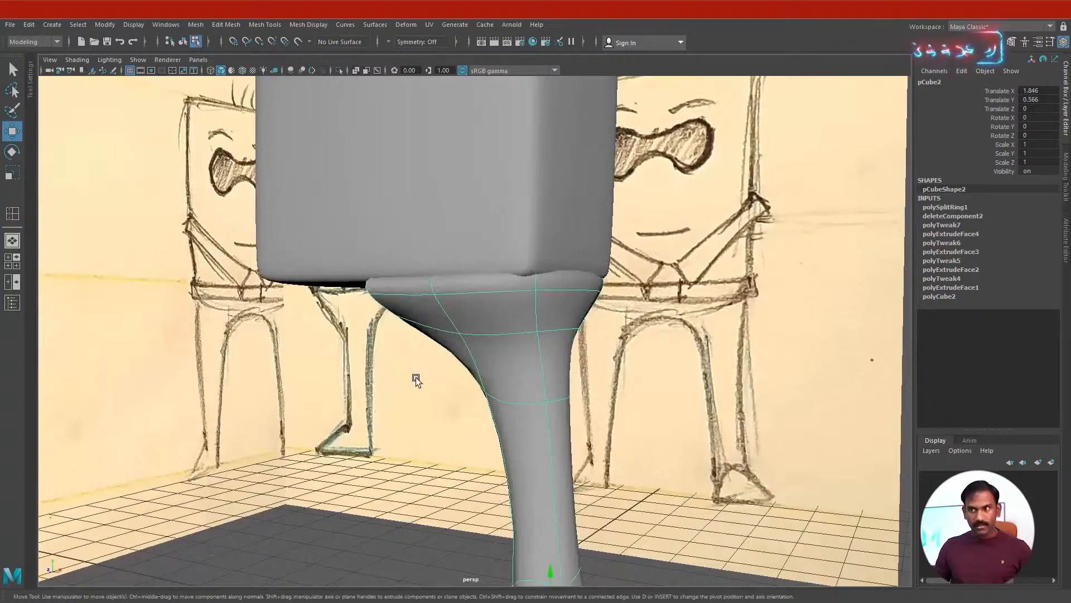
left_click(608, 385)
mouse_move(597, 392)
left_mouse_down("alt")
mouse_move(378, 393)
mouse_move(674, 389)
mouse_move(513, 416)
mouse_move(568, 393)
mouse_move(573, 282)
mouse_move(482, 313)
left_mouse_up("alt")
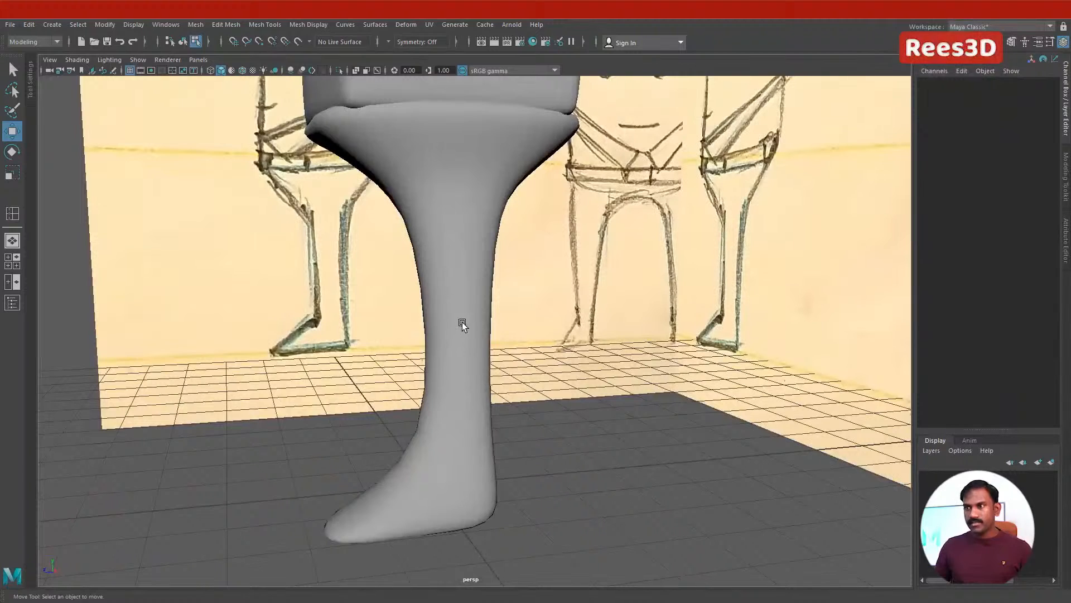
key("1")
right_click_drag(466, 328, 477, 362, "alt")
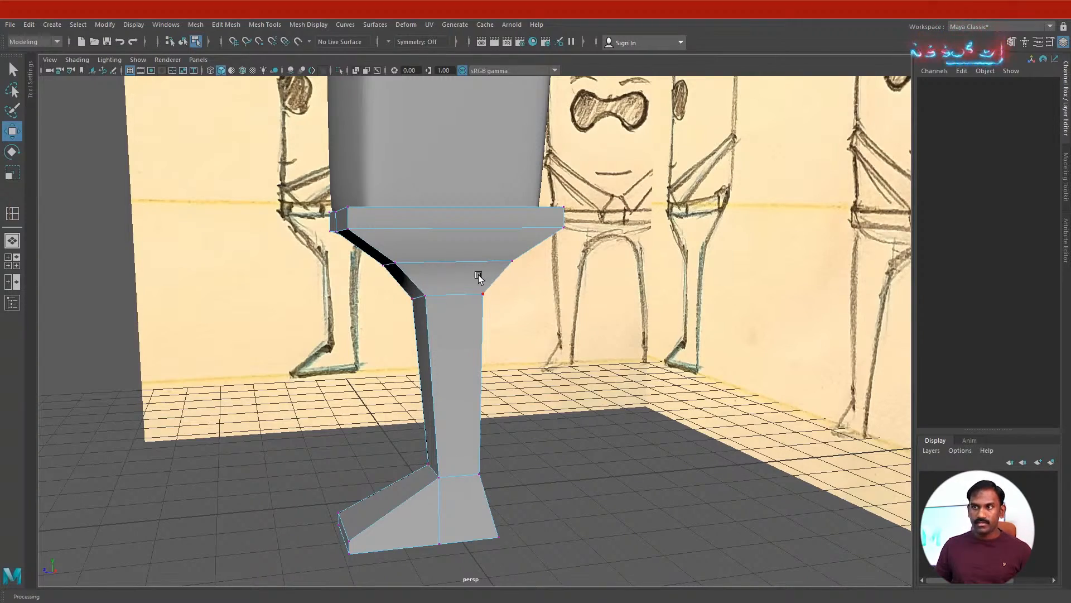
- Multi-Cut across the inner thigh face, joining the middle vertices of the hip loop at the front and back
left_click_drag(494, 314, 485, 242, "alt")
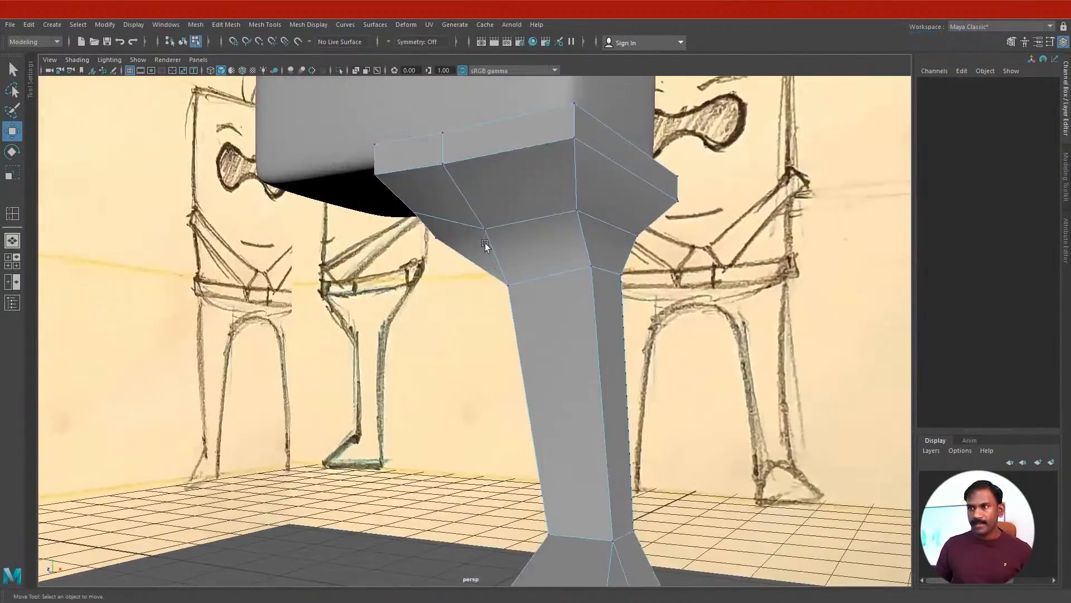
left_click_drag(580, 242, 517, 207, "alt")
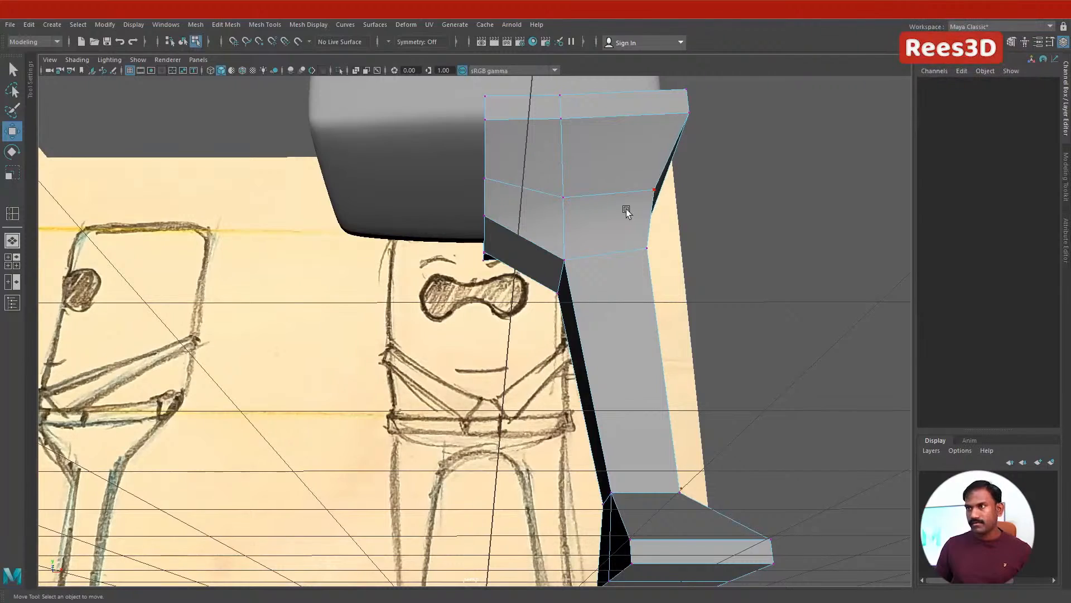
left_click_drag(626, 210, 553, 354, "alt")
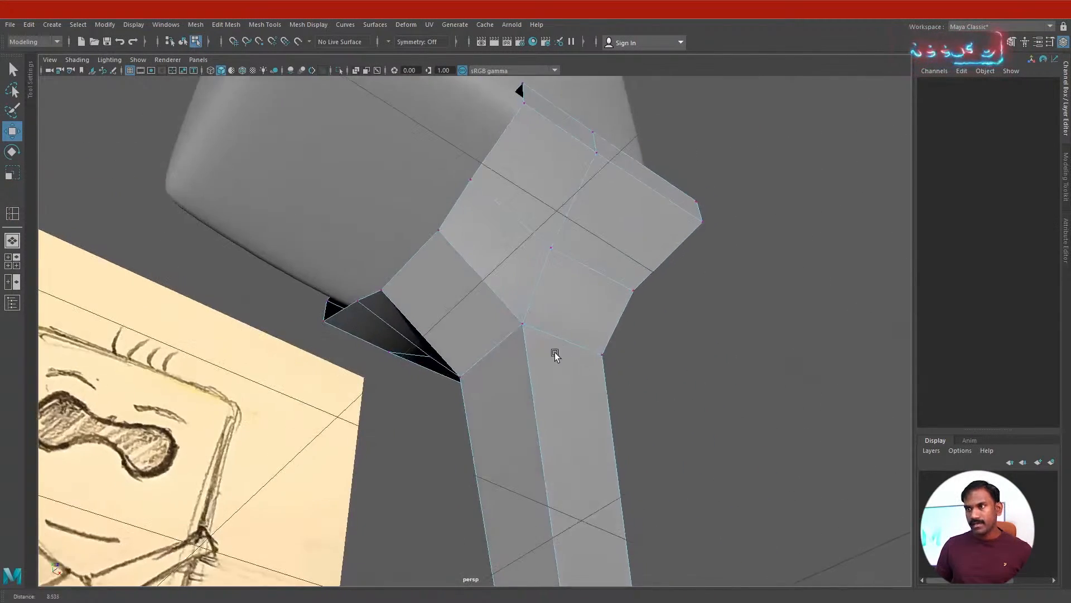
right_click_drag(552, 354, 583, 375, "alt")
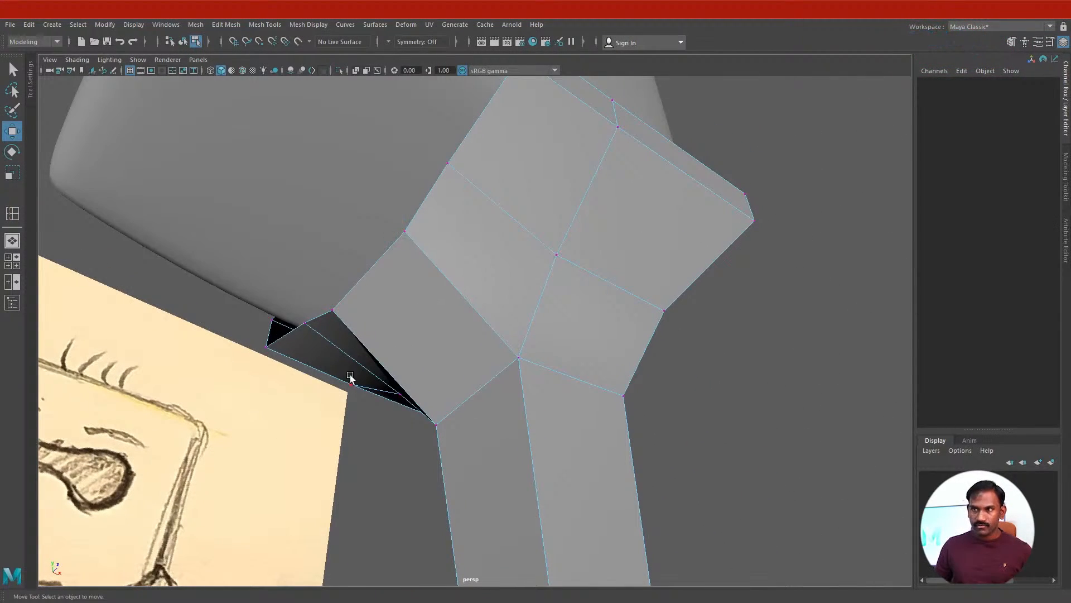
left_click_drag(422, 382, 502, 335, "alt")
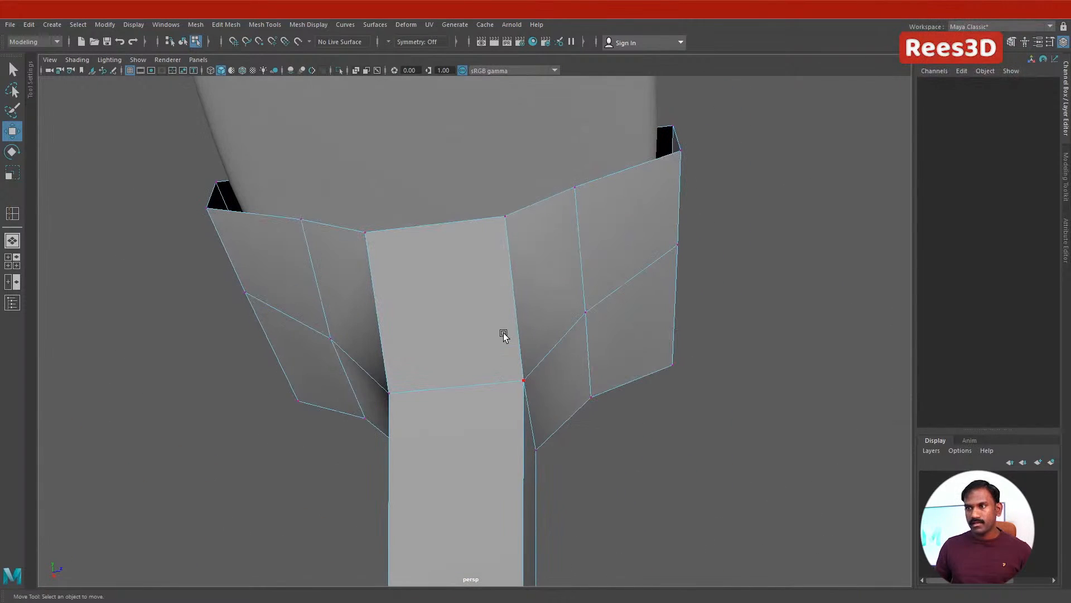
mouse_move(503, 331)
right_mouse_down()
mouse_move(491, 375)
mouse_move(497, 352)
right_mouse_up()
right_click_drag(463, 296, 390, 292, "shift")
mouse_move(446, 335)
left_mouse_down("alt")
mouse_move(497, 339)
mouse_move(385, 284)
left_mouse_up("alt")
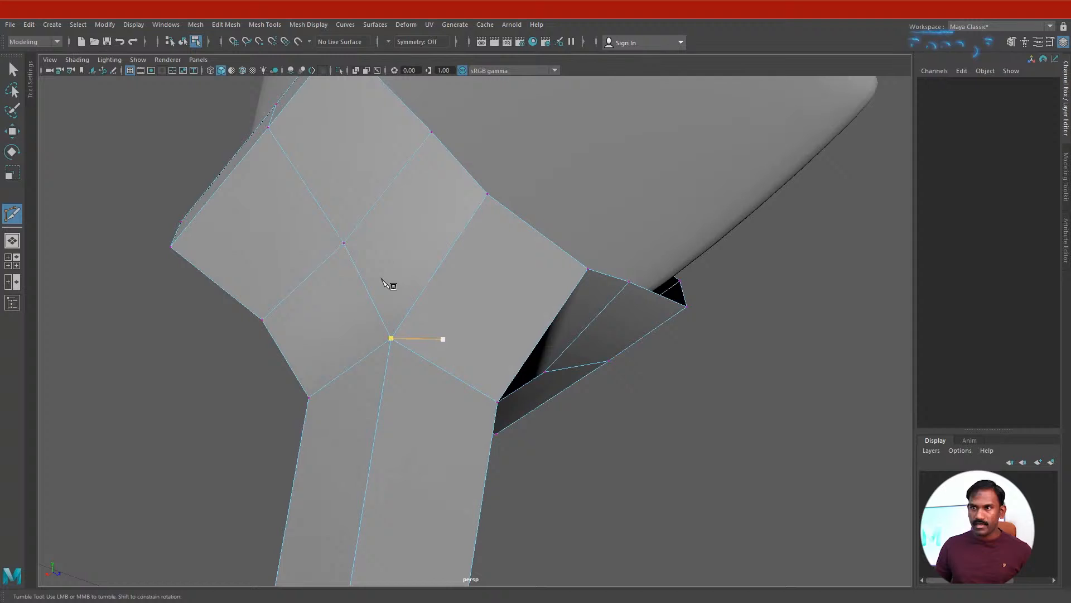
left_click(344, 244)
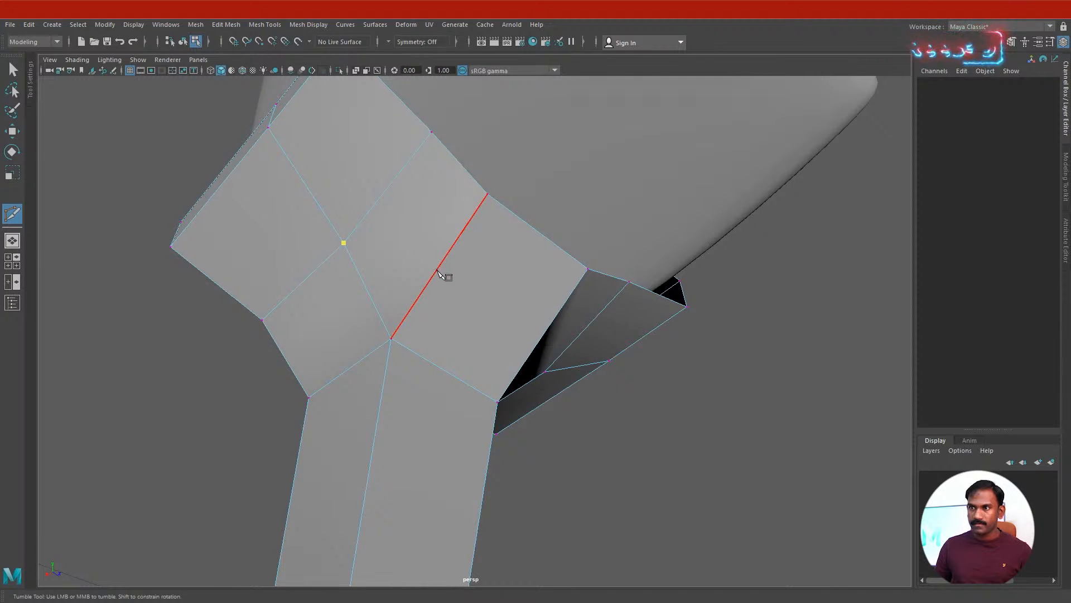
left_click_drag(483, 302, 447, 304, "alt")
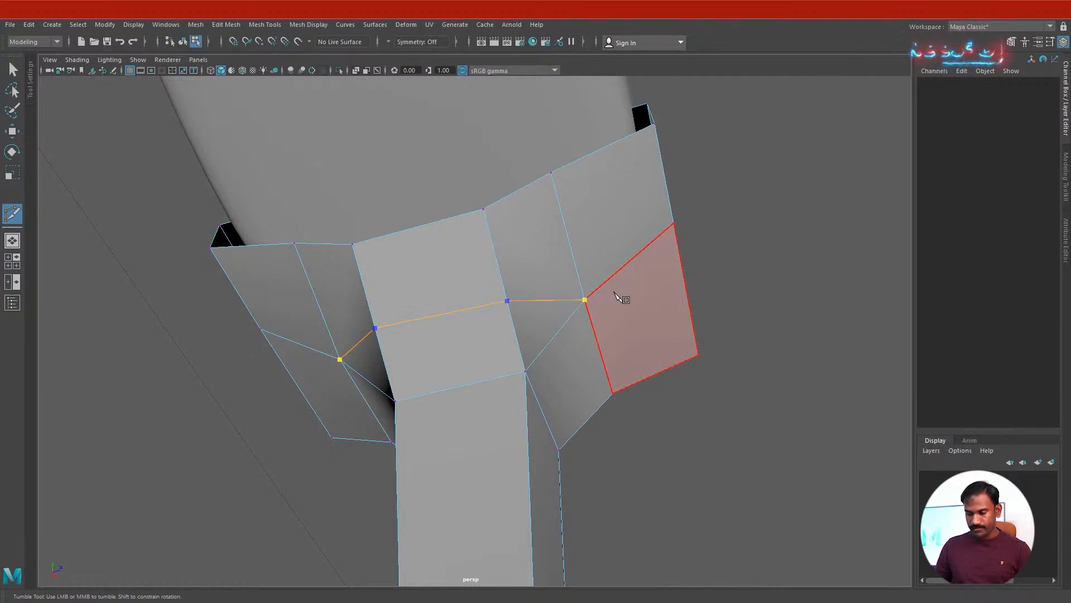
key("Return")
- Try removing the two short edges below the new cut on either side of the inner thigh face
left_click_drag(457, 370, 508, 368, "alt")
left_click_drag(483, 335, 487, 252, "alt")
key("w")
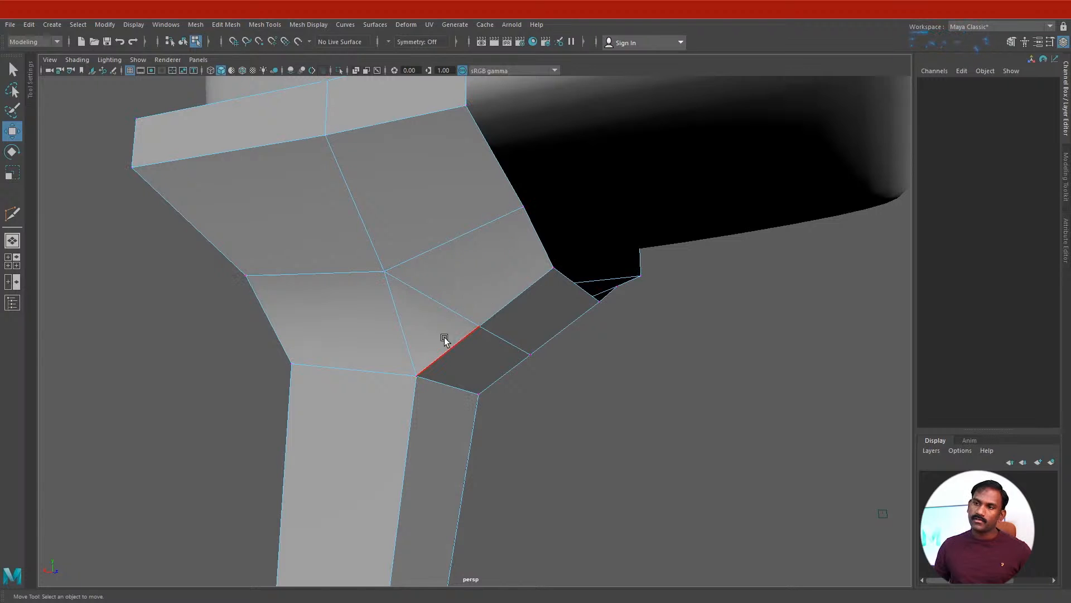
left_click_drag(473, 357, 450, 323, "alt")
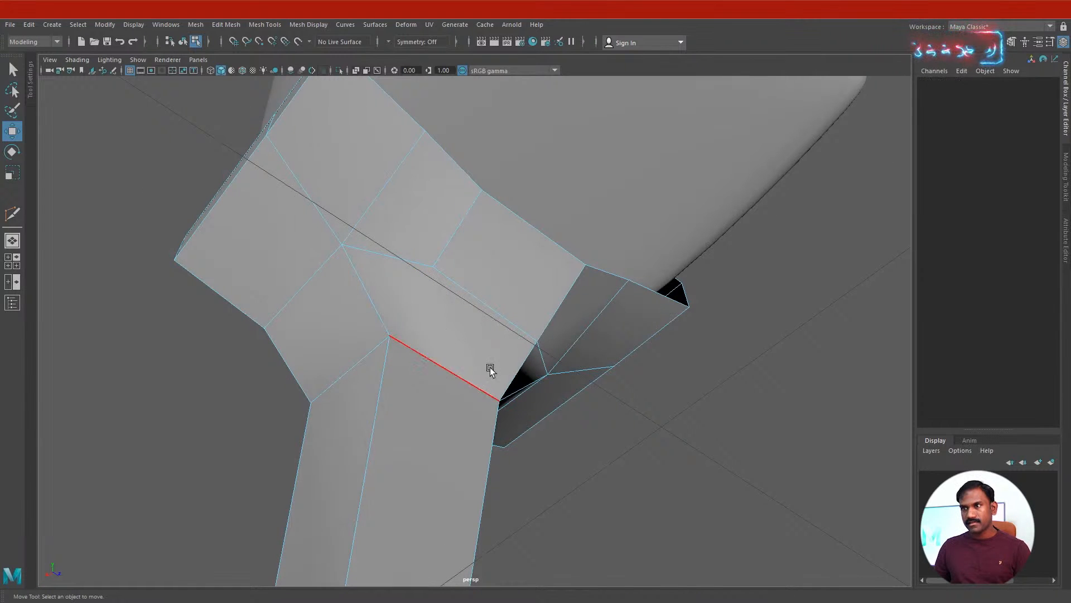
left_click(521, 369)
left_click_drag(521, 370, 574, 375, "alt")
left_click(540, 375)
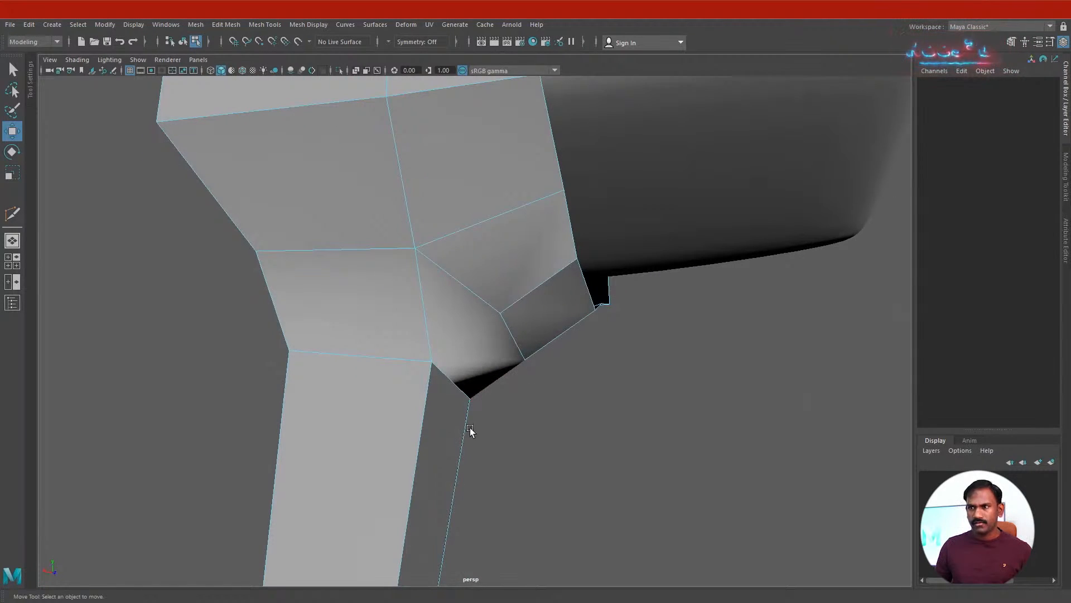
left_click_drag(470, 428, 488, 284, "alt")
left_click_drag(475, 124, 404, 361, "alt")
right_click_drag(404, 360, 698, 364, "alt")
key("ctrl+z")
key("ctrl+z")
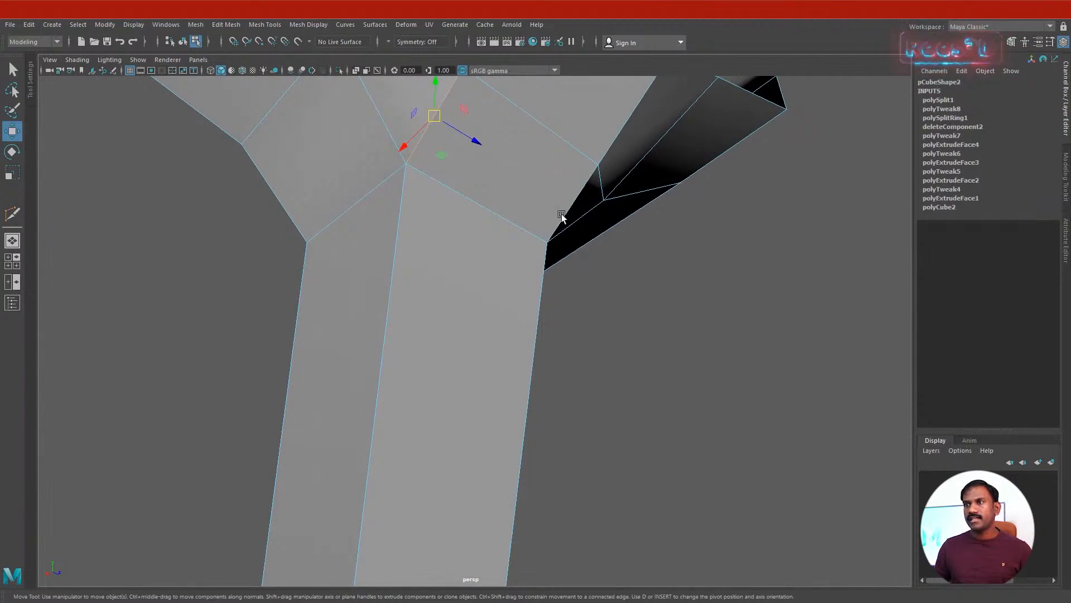
- Multi-Cut across the hip face at the back, from the hip loop's middle vertex to about midway along the leg's upper edge
left_click_drag(561, 213, 478, 299, "alt")
right_click_drag(478, 299, 418, 325, "alt")
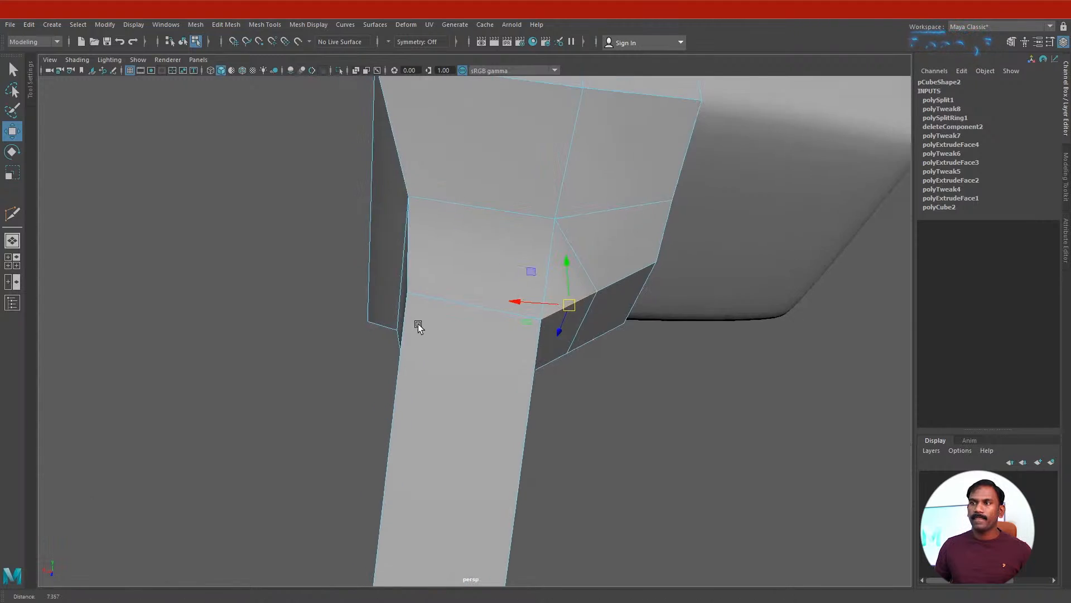
left_click_drag(419, 325, 430, 261, "alt")
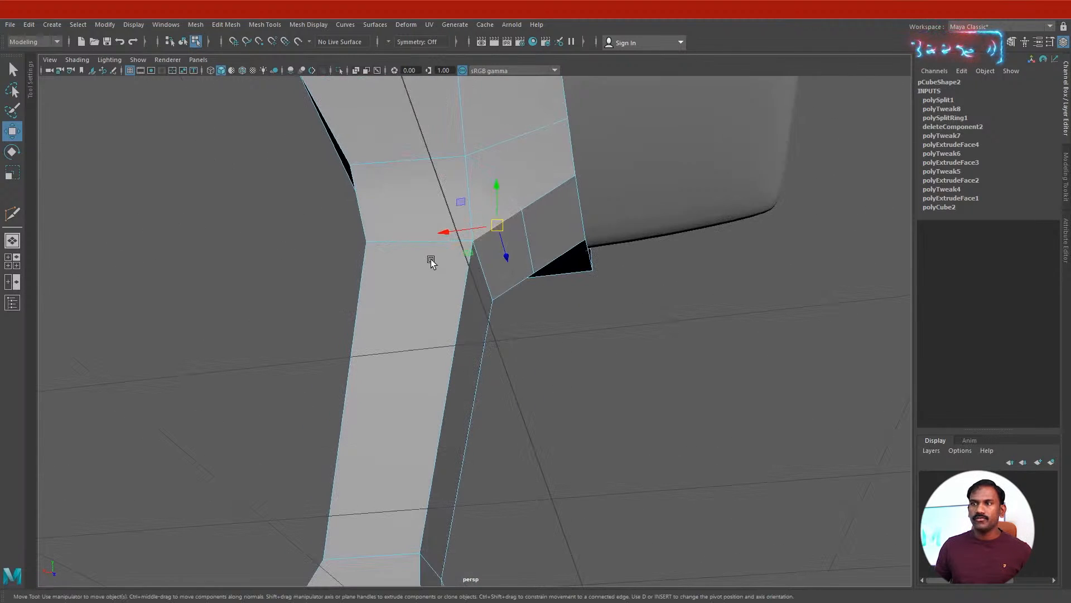
right_click_drag(440, 277, 428, 296)
right_click_drag(420, 345, 420, 345)
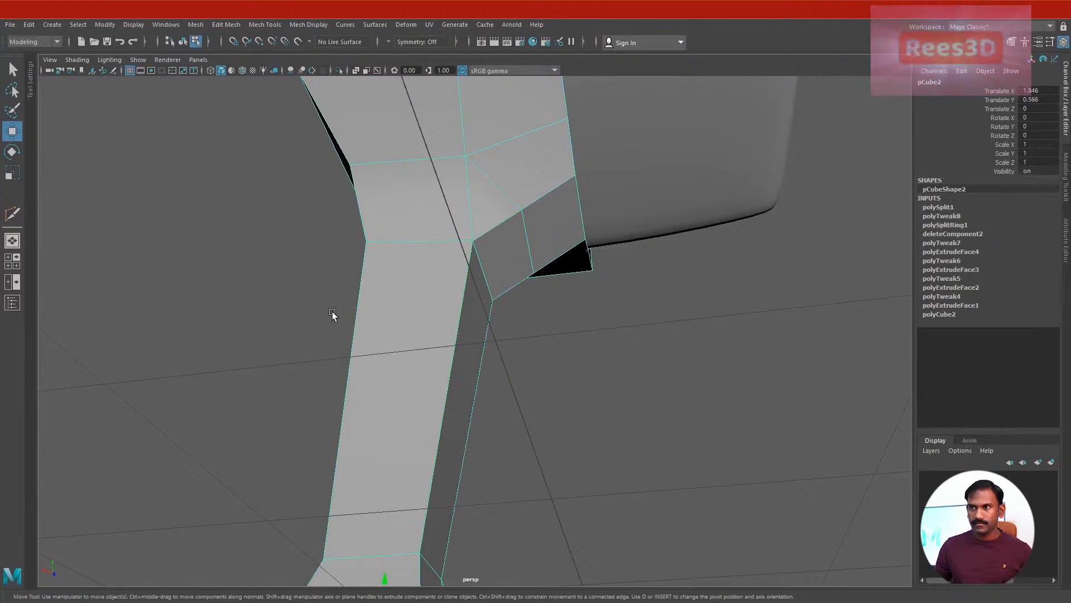
left_click(12, 213)
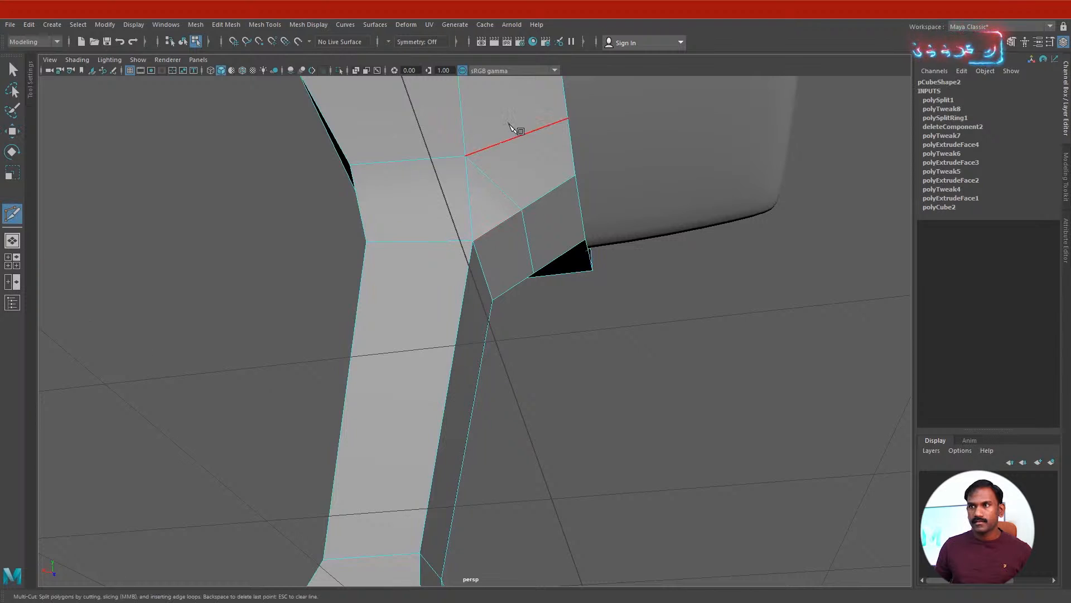
left_click(466, 158)
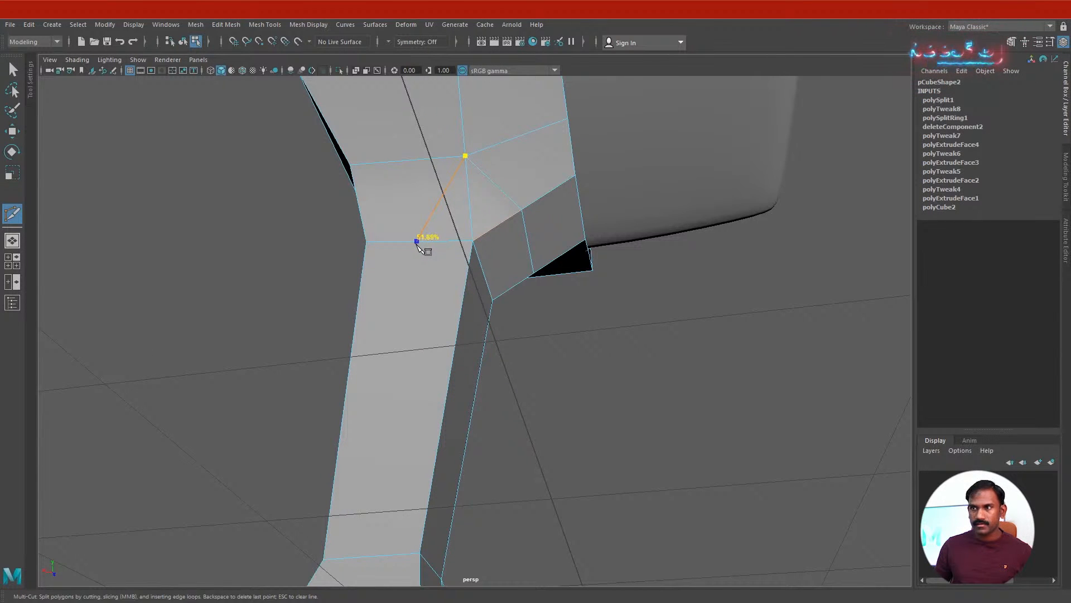
left_click_drag(421, 246, 392, 323, "alt")
key("Return")
- Multi-Cut across the hip face at the front, from the hip loop's middle vertex to the middle of the leg's upper edge
left_click_drag(544, 329, 389, 334, "alt")
left_click(448, 228)
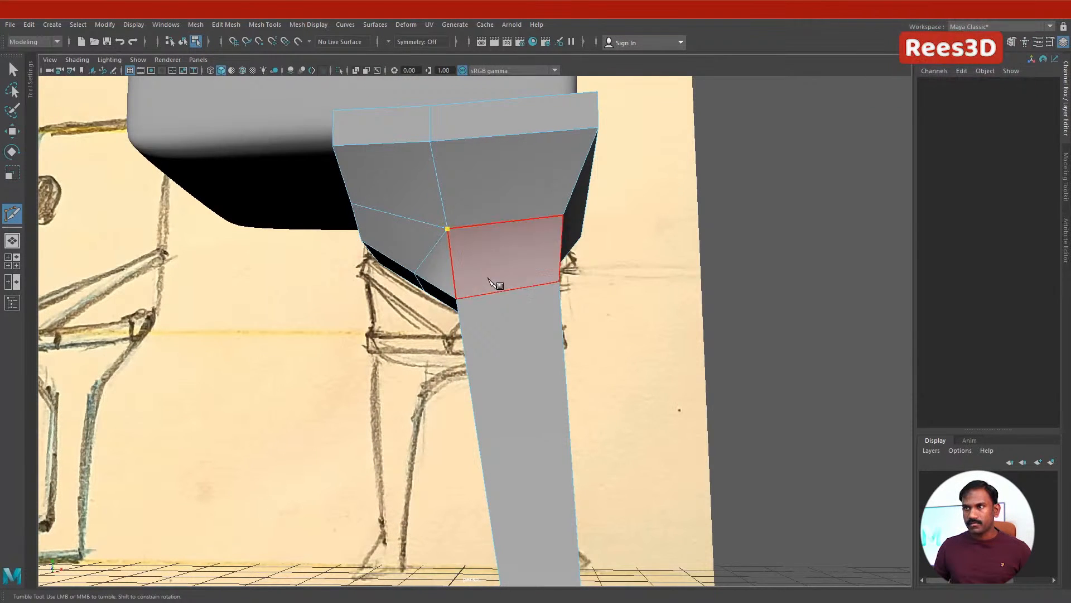
left_click(503, 291)
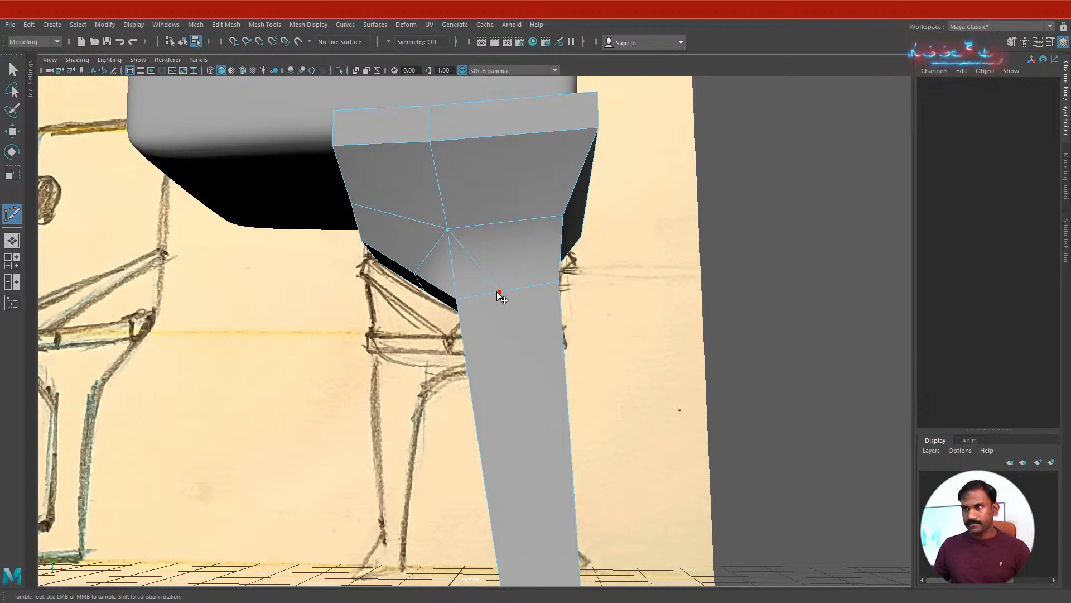
right_click(491, 368)
- Insert an edge loop lengthwise around the foot, starting midway along the front ankle edge
left_click_drag(490, 368, 575, 336, "alt")
left_click_drag(546, 323, 537, 350, "alt")
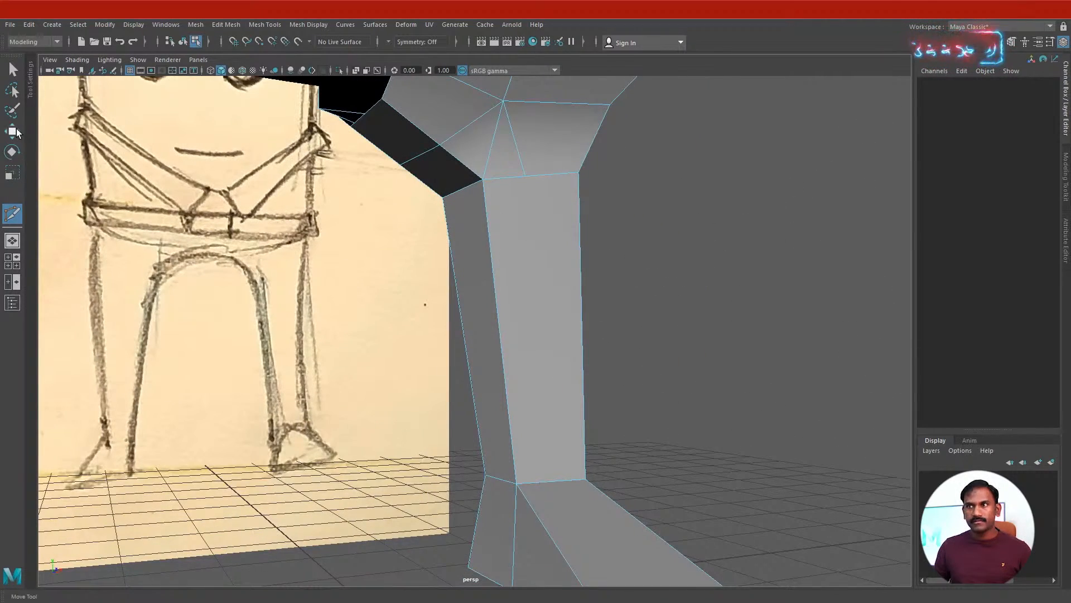
left_click_drag(484, 278, 386, 271, "alt")
right_click_drag(424, 255, 415, 319)
right_click_drag(413, 221, 337, 239, "shift")
left_click_drag(336, 239, 465, 435, "alt")
left_click(449, 417)
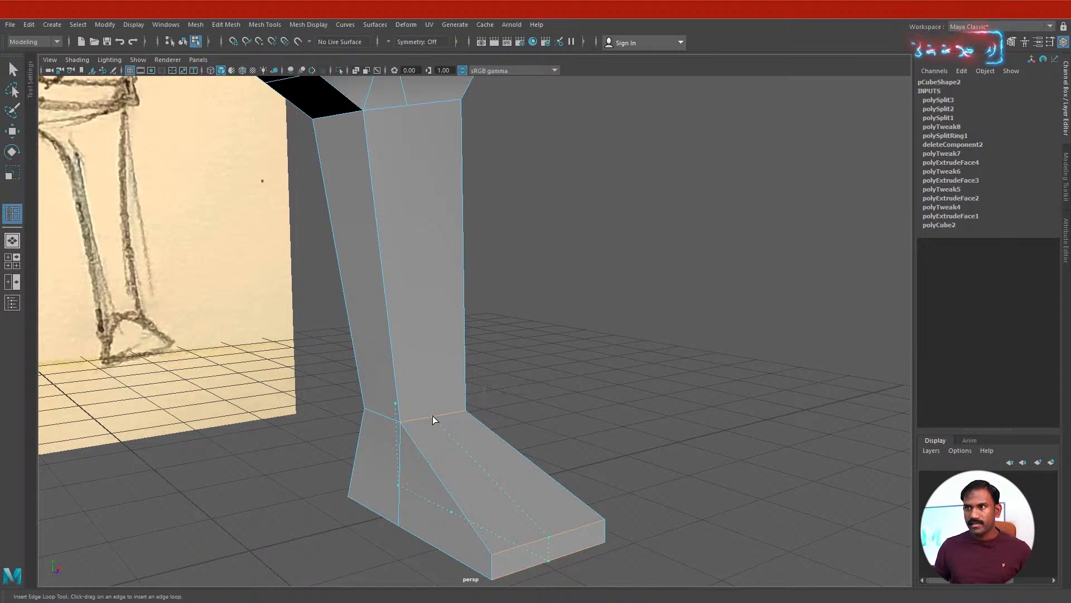
left_click(433, 416)
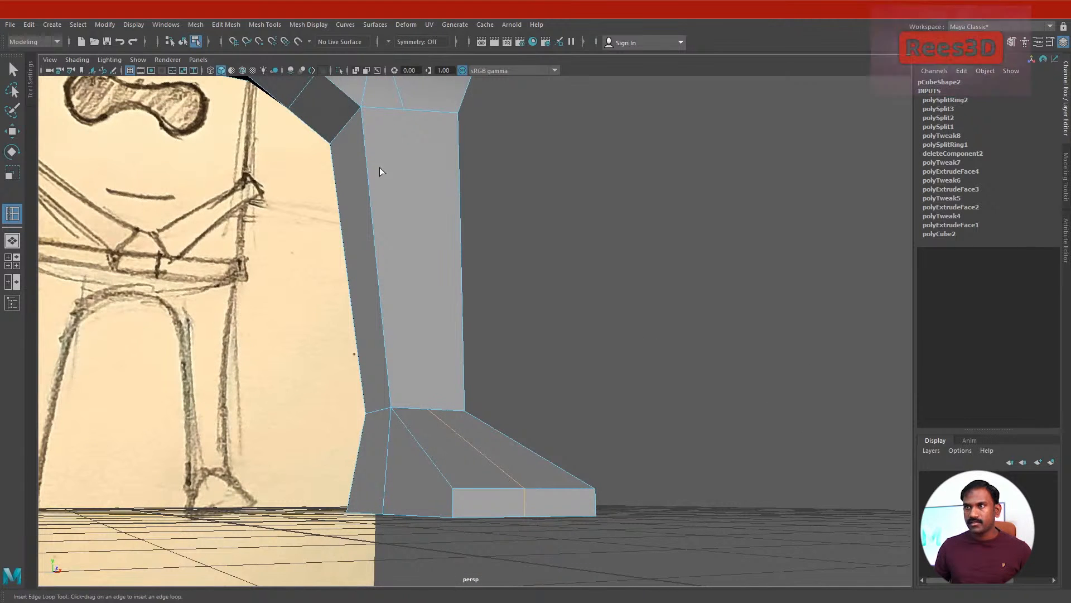
- Multi-Cut down the front face of the leg, joining the hip cut's lower end to the foot loop at the ankle
middle_click_drag(430, 170, 480, 277, "alt")
right_click_drag(480, 277, 389, 332, "alt")
left_click_drag(390, 332, 424, 257, "alt")
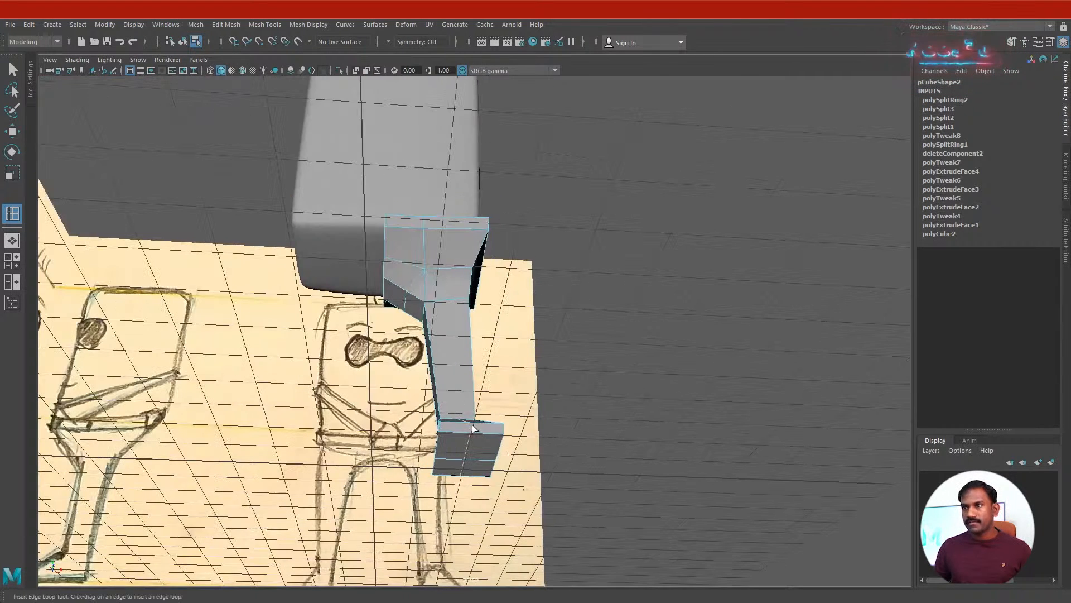
left_click_drag(456, 299, 510, 290, "alt")
right_click_drag(509, 289, 686, 387, "alt")
middle_click_drag(525, 373, 537, 419, "alt")
left_click_drag(536, 418, 472, 380, "alt")
middle_click_drag(472, 380, 379, 312, "alt")
right_click_drag(348, 261, 279, 263, "shift")
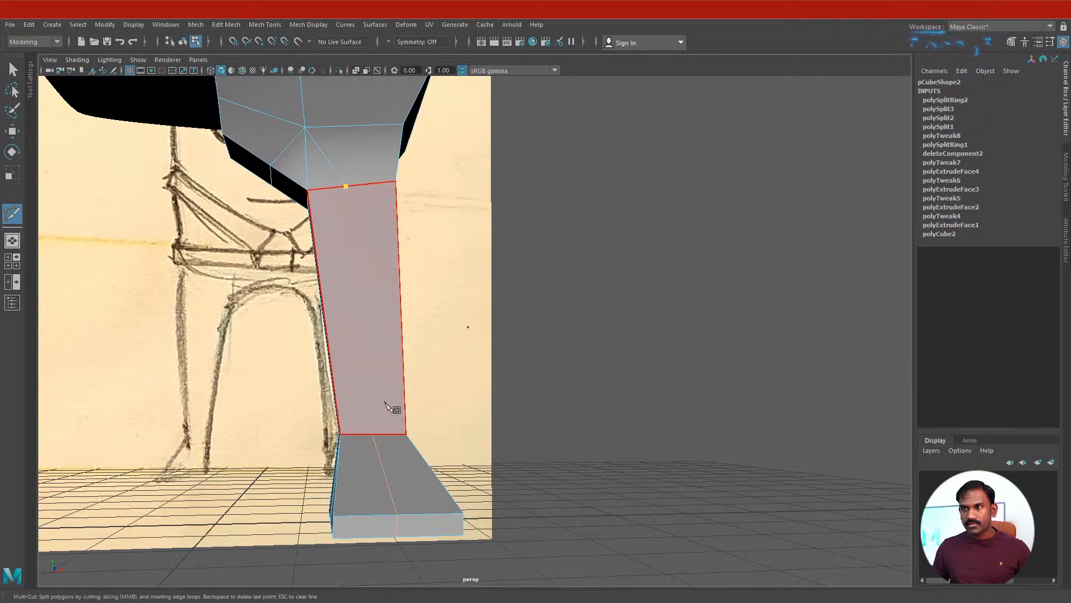
right_click(383, 440)
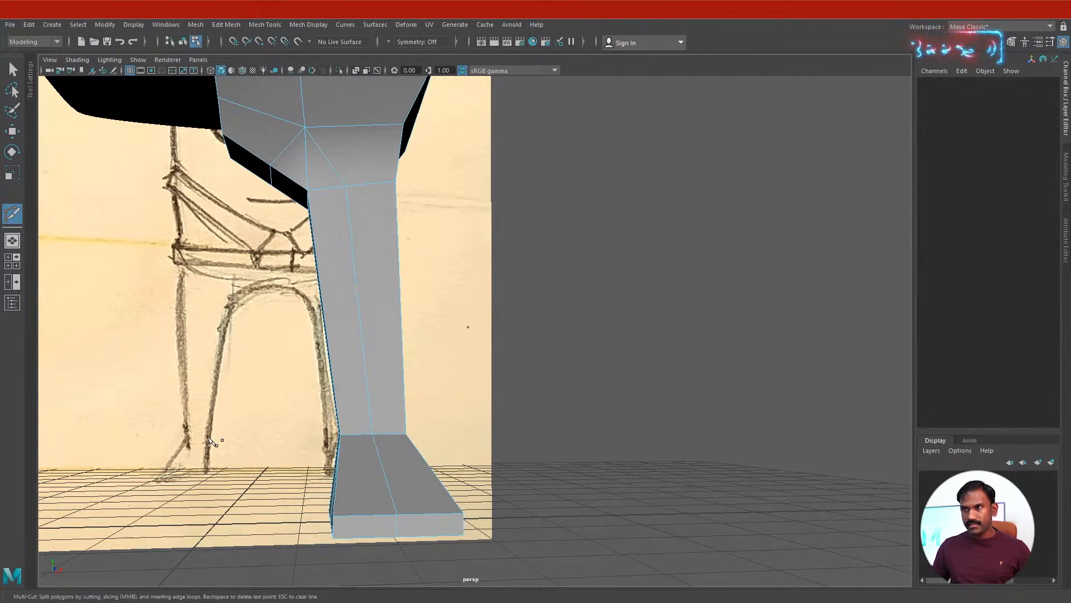
- Multi-Cut down the back face of the leg, joining the rear hip cut's lower end to the foot loop at the ankle
left_click_drag(213, 440, 466, 451, "alt")
left_click(614, 181)
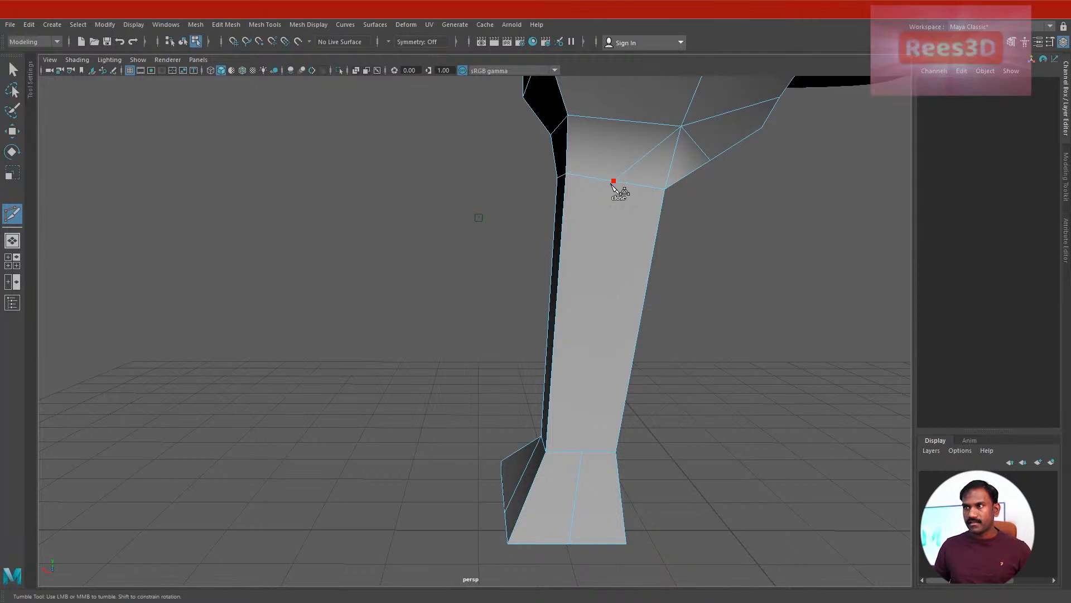
right_click(580, 455)
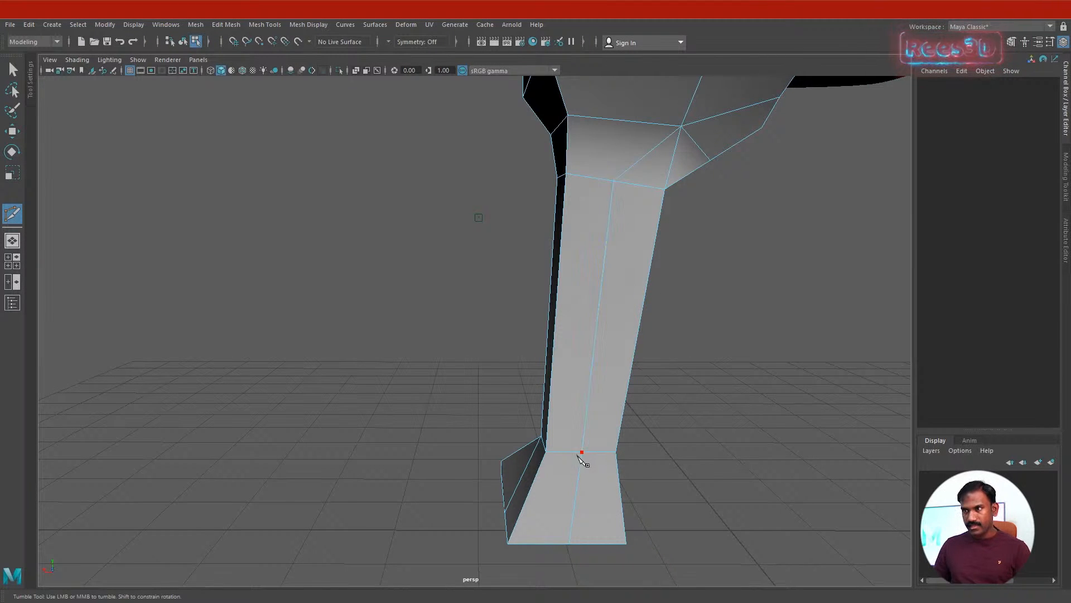
- Pull the middle of the toe forward along Z to give the front of the foot a rounded outline
middle_click_drag(636, 377, 600, 254, "alt")
left_click_drag(538, 325, 584, 402, "alt")
key("w")
left_click(567, 357)
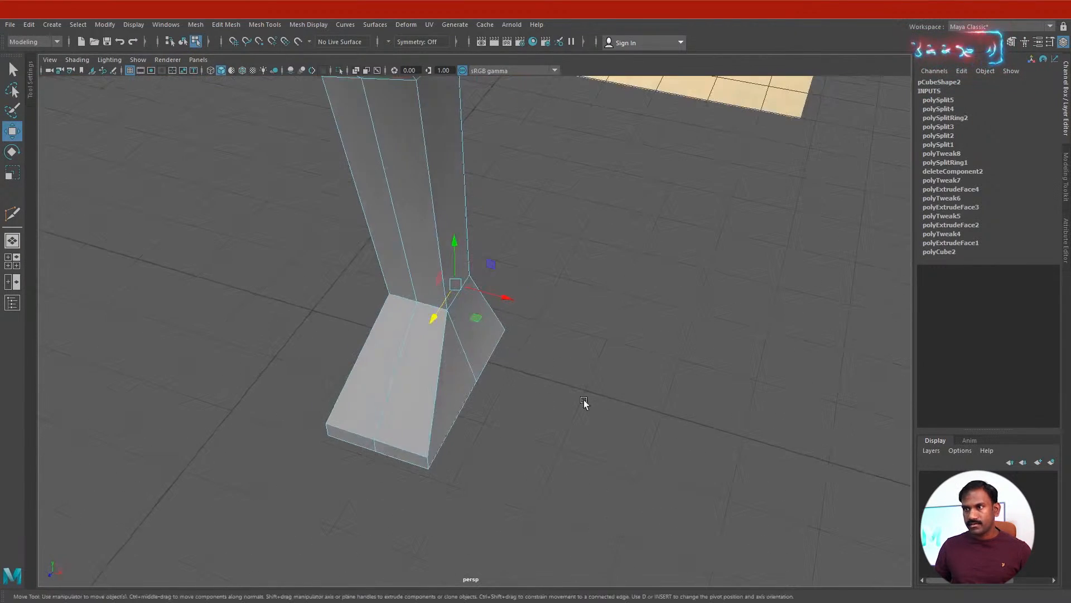
left_click(375, 449)
mouse_move(375, 449)
left_mouse_down("alt")
mouse_move(339, 419)
mouse_move(390, 433)
mouse_move(379, 450)
mouse_move(440, 466)
mouse_move(433, 318)
mouse_move(267, 229)
mouse_move(280, 256)
left_mouse_up("alt")
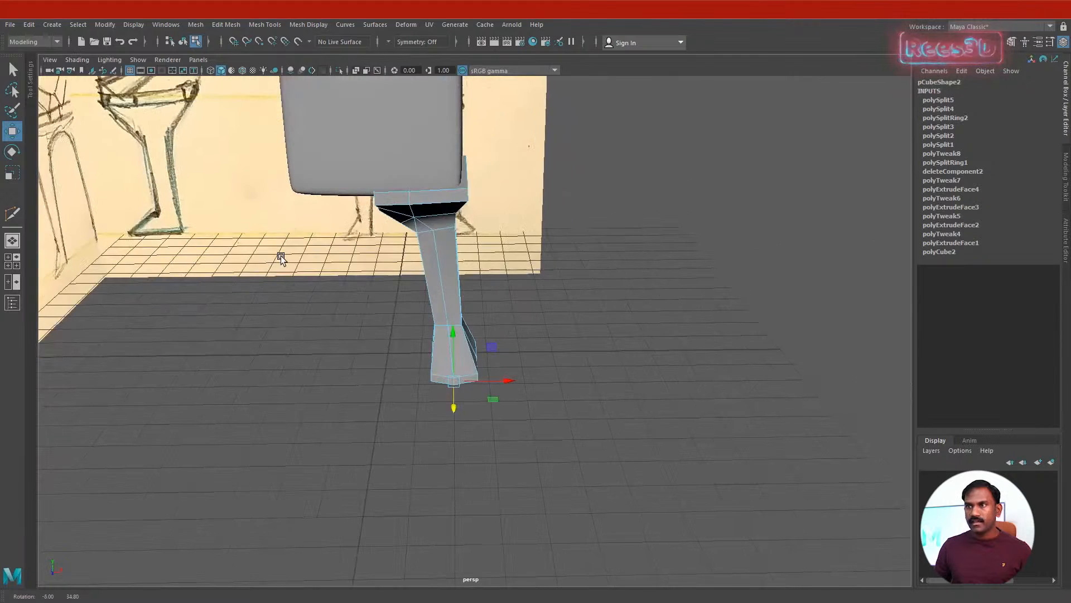
- Shape the rest of the foot's outline from below by pulling out the heel's middle and adjusting the inner toe corner
right_click_drag(280, 255, 573, 335, "alt")
left_click_drag(573, 335, 512, 425, "alt")
left_click_drag(512, 425, 422, 481, "alt")
left_click(427, 446)
mouse_move(483, 492)
left_mouse_down("alt")
mouse_move(452, 506)
mouse_move(363, 464)
mouse_move(411, 397)
mouse_move(480, 433)
mouse_move(537, 435)
mouse_move(641, 430)
mouse_move(598, 412)
mouse_move(690, 386)
mouse_move(505, 391)
mouse_move(540, 382)
left_mouse_up("alt")
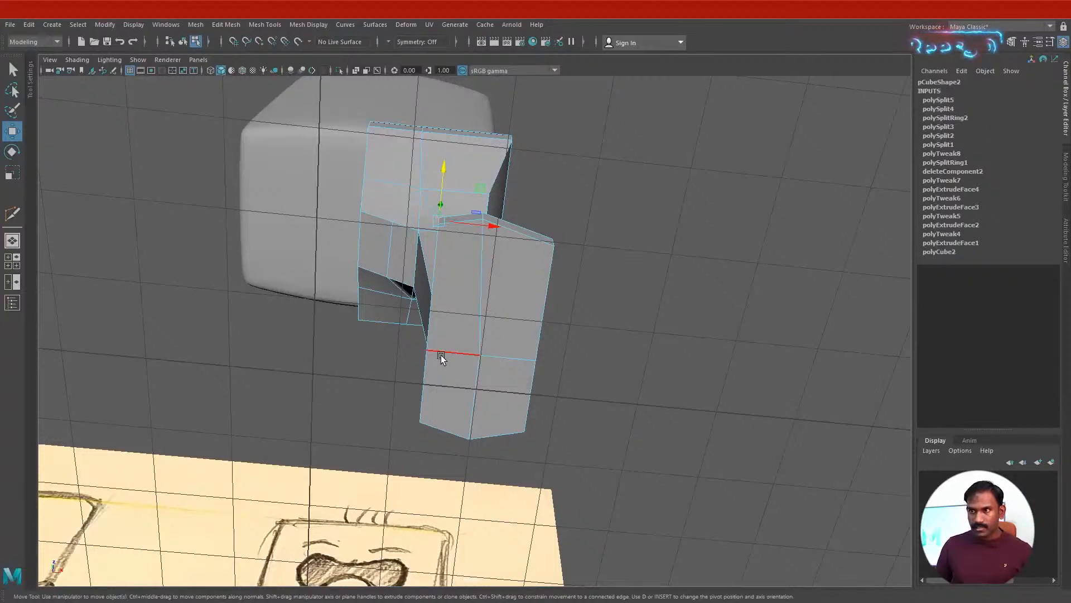
- Delete the extra edges running down to the leg's top corner on both sides of the hip
key("F9")
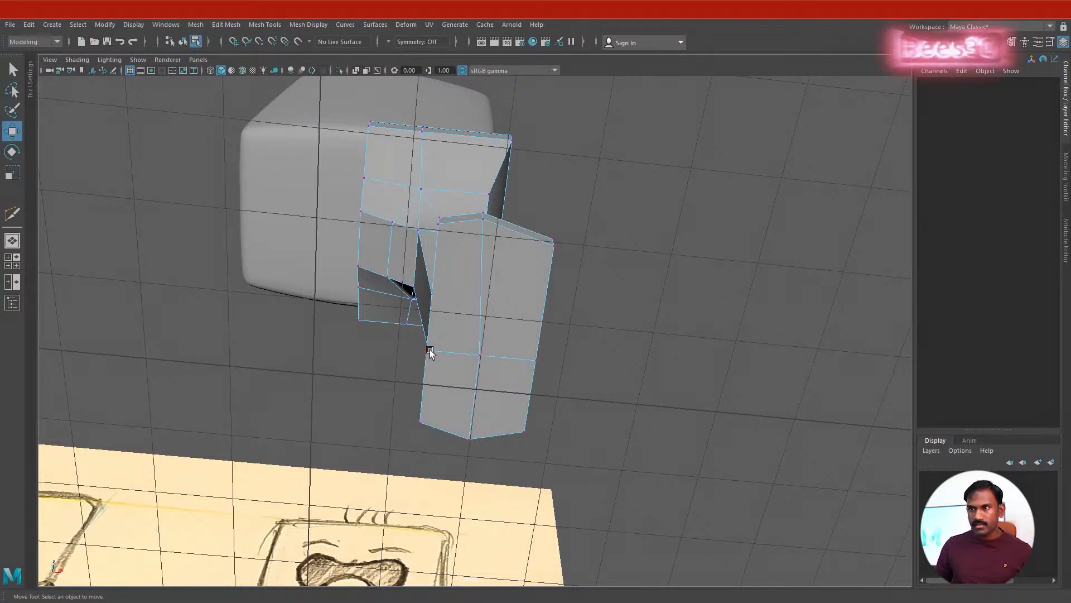
left_click(429, 352)
mouse_move(477, 360)
left_mouse_down("alt")
mouse_move(510, 437)
mouse_move(585, 464)
mouse_move(664, 463)
mouse_move(758, 426)
mouse_move(450, 425)
mouse_move(545, 449)
mouse_move(333, 430)
mouse_move(506, 428)
mouse_move(361, 413)
mouse_move(376, 359)
mouse_move(418, 349)
mouse_move(377, 400)
mouse_move(337, 179)
mouse_move(266, 282)
mouse_move(222, 314)
mouse_move(436, 299)
mouse_move(305, 355)
mouse_move(518, 343)
mouse_move(425, 376)
mouse_move(400, 363)
mouse_move(380, 330)
left_mouse_up("alt")
left_click(358, 297)
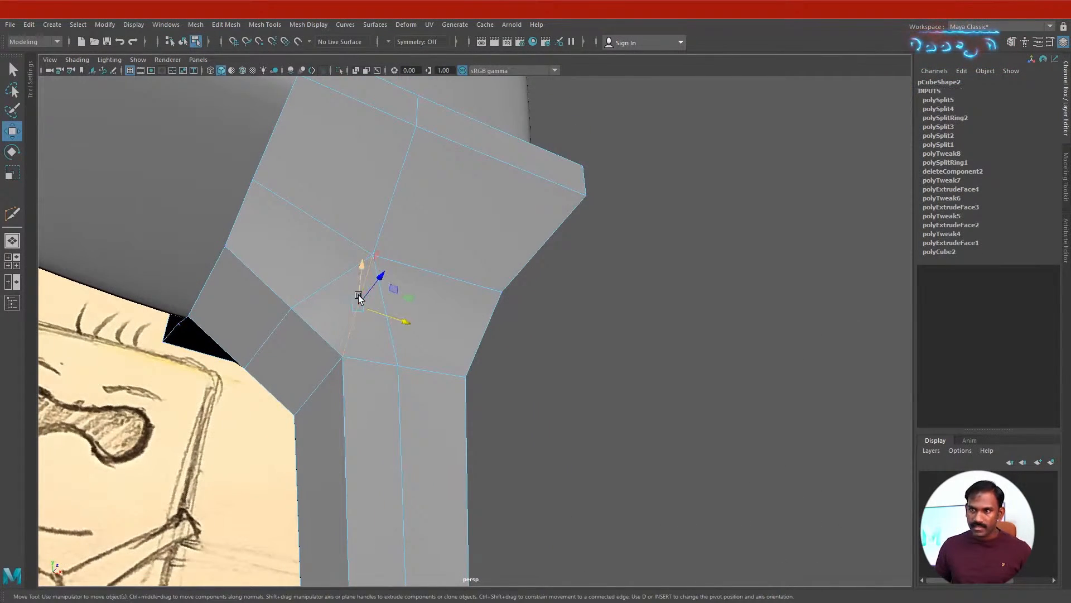
left_click_drag(290, 400, 450, 397, "alt")
left_click(510, 208)
key("Delete")
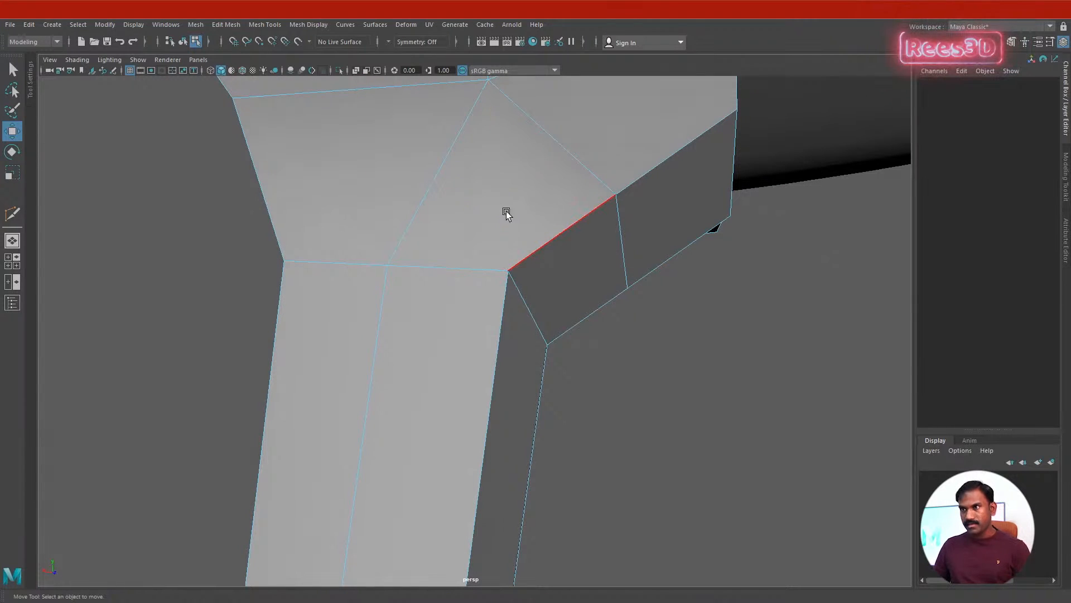
- Scale the horizontal edges at the leg's top and ankle narrower on one side of the leg
left_click_drag(504, 210, 424, 262, "alt")
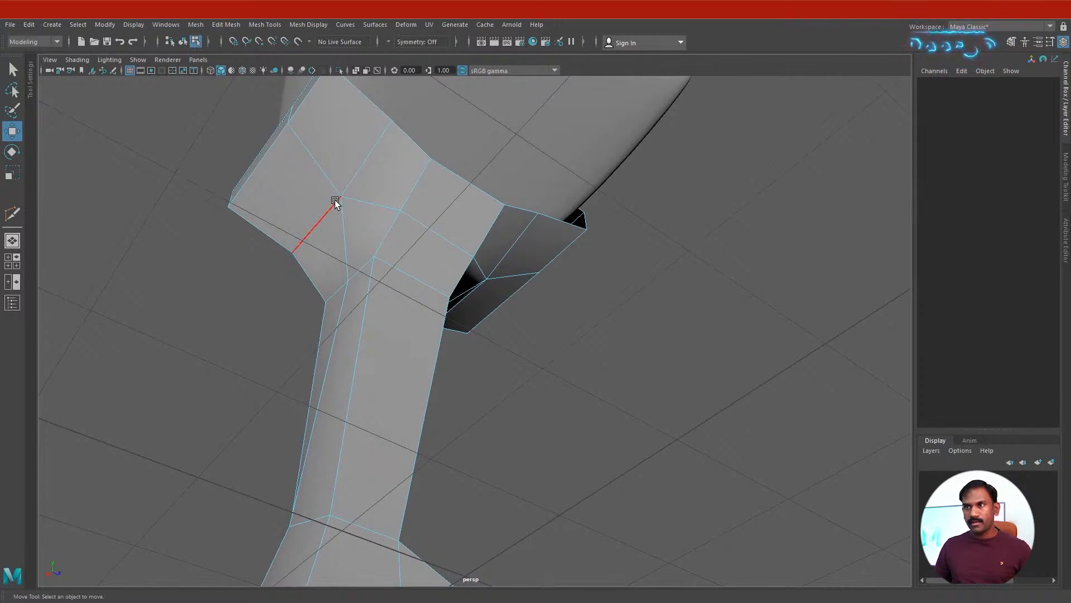
mouse_move(354, 220)
left_mouse_down("alt")
mouse_move(353, 284)
mouse_move(403, 312)
mouse_move(347, 352)
mouse_move(289, 341)
mouse_move(380, 333)
mouse_move(401, 234)
mouse_move(352, 296)
mouse_move(430, 285)
mouse_move(367, 320)
mouse_move(375, 273)
mouse_move(199, 275)
mouse_move(483, 263)
left_mouse_up("alt")
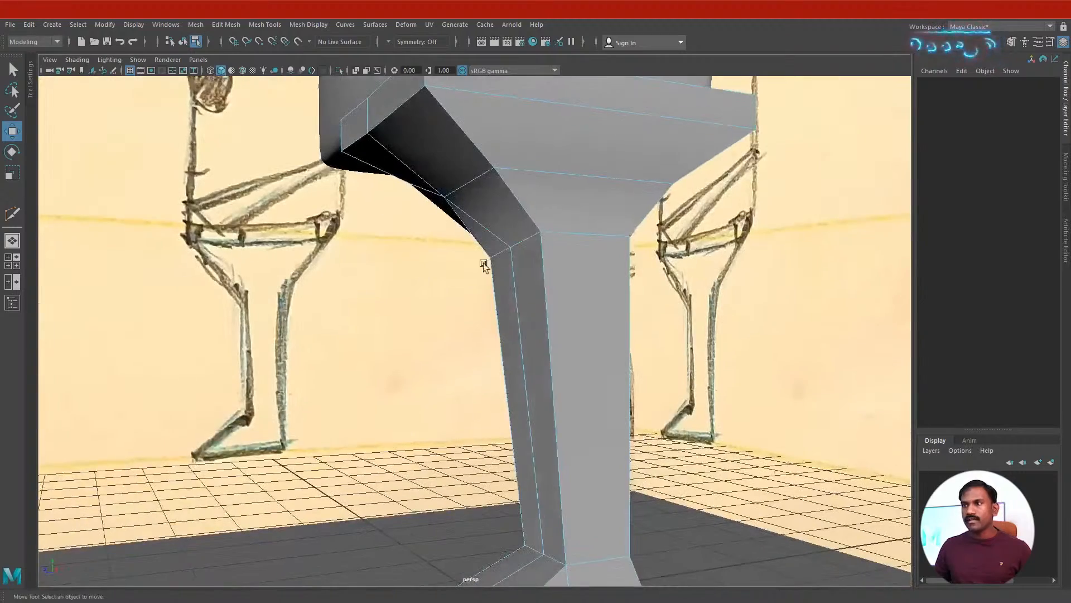
mouse_move(593, 264)
left_mouse_down("alt")
mouse_move(459, 294)
mouse_move(459, 236)
mouse_move(529, 108)
left_mouse_up("alt")
left_click(526, 181)
left_click_drag(527, 179, 502, 174, "alt")
key("r")
left_click_drag(467, 210, 484, 229)
left_click(530, 466)
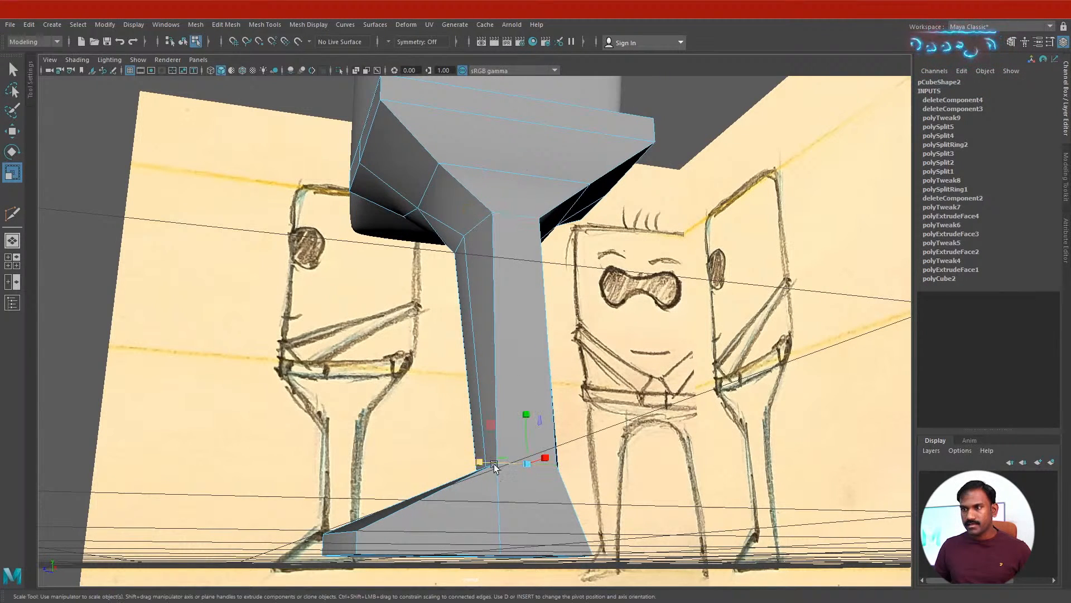
left_click_drag(478, 462, 538, 509)
- On the opposite side of the leg, scale the top edge to about 0.81 and the ankle edge to about 0.89 along Z
left_click_drag(531, 381, 384, 201, "alt")
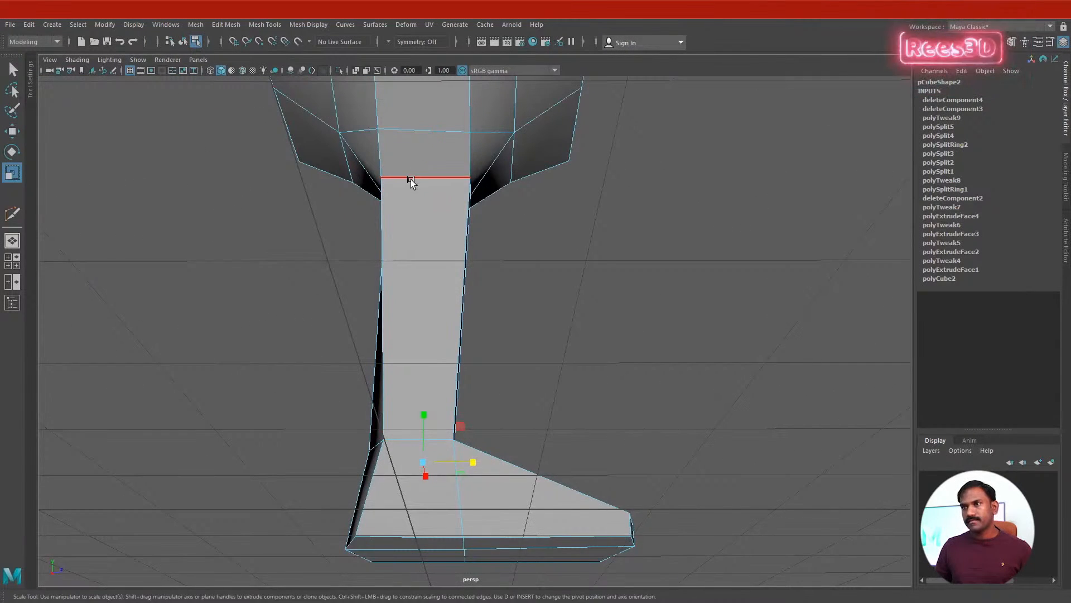
left_click_drag(475, 177, 471, 177)
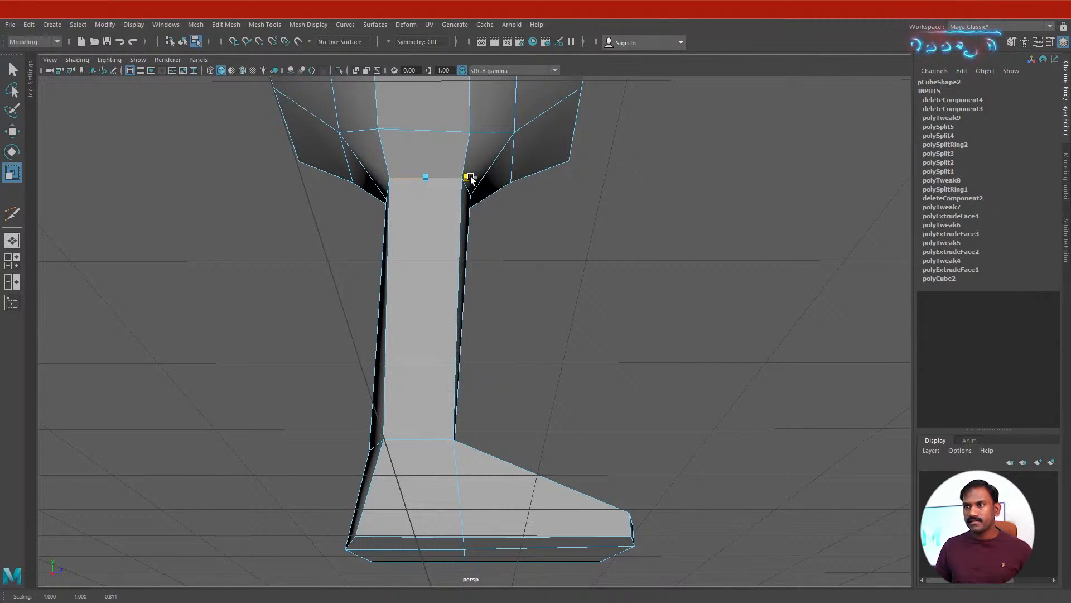
left_click(420, 428)
left_click_drag(472, 438, 465, 439)
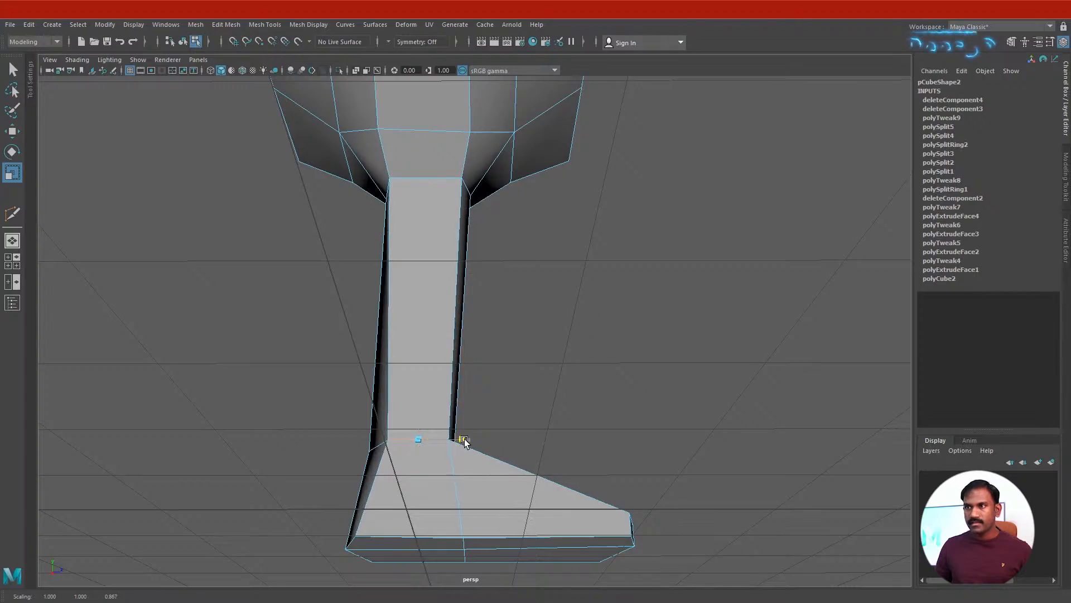
- Check the whole leg in smooth preview from several angles, and return to the unsmoothed mesh
left_click_drag(487, 337, 311, 383, "alt")
left_click_drag(530, 385, 491, 373, "alt")
right_click_drag(423, 248, 425, 266)
right_click_drag(428, 322, 428, 323)
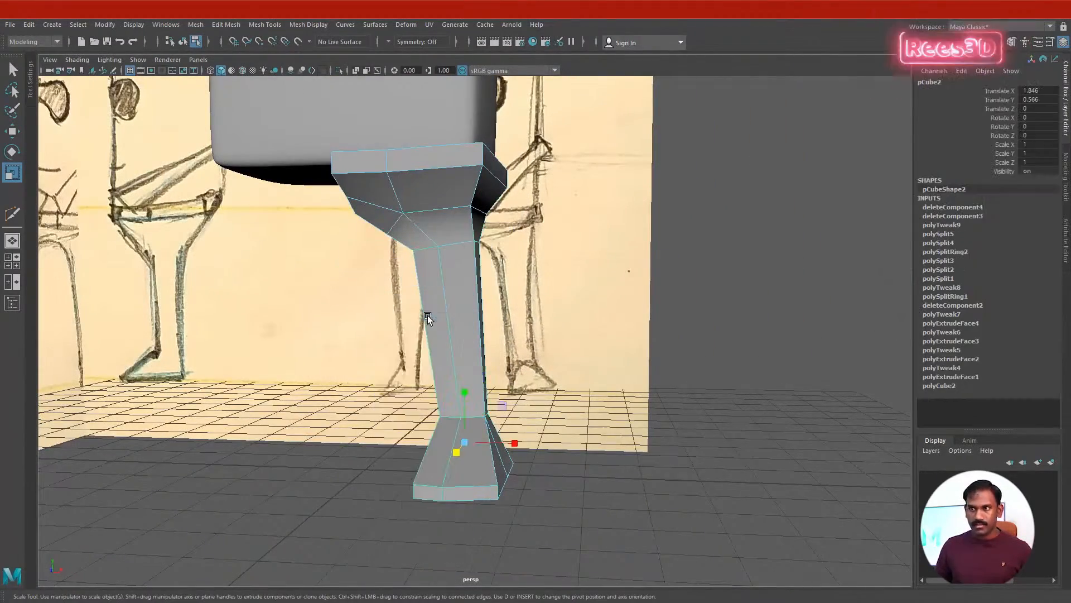
key("3")
left_click(547, 299)
left_click_drag(548, 299, 475, 382, "alt")
key("1")
- Insert an edge loop around the hip transition, midway between the hip corner and the leg's top
right_click_drag(476, 382, 620, 285, "alt")
middle_click_drag(483, 285, 507, 497, "alt")
left_click_drag(507, 497, 473, 356, "alt")
right_click_drag(473, 390, 376, 313)
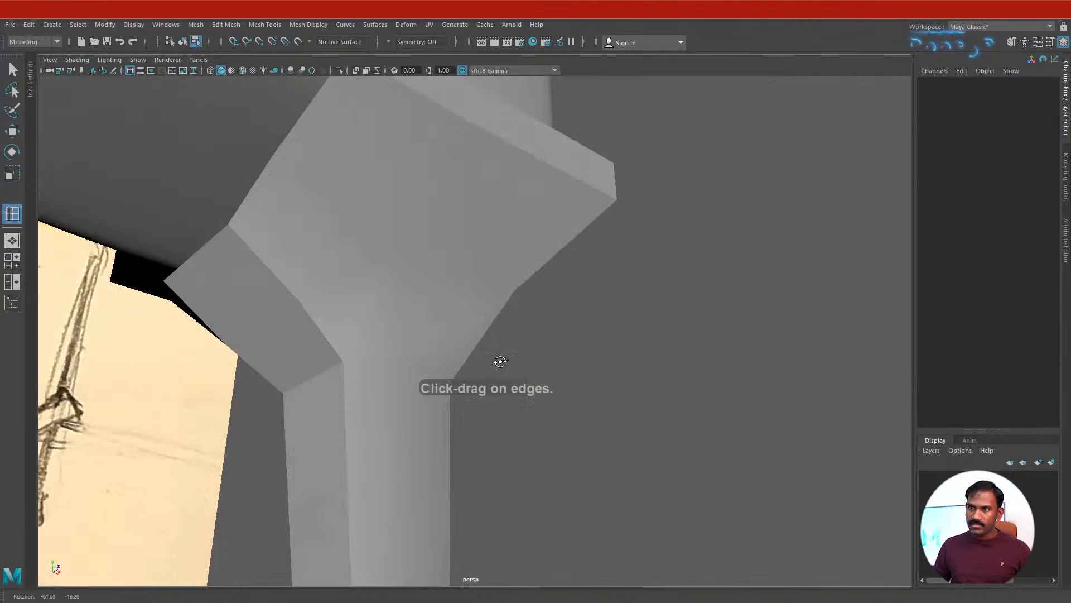
left_click(400, 308)
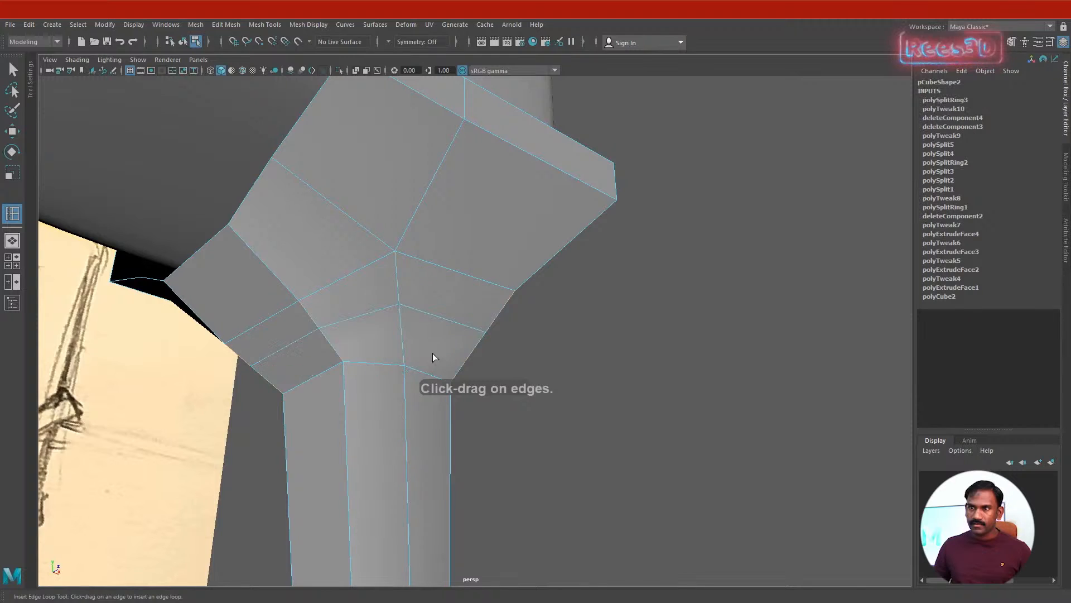
- Scale and adjust the new edge loop at the hip transition to soften the curve into the leg
left_click_drag(433, 353, 435, 437, "alt")
key("w")
key("e")
key("r")
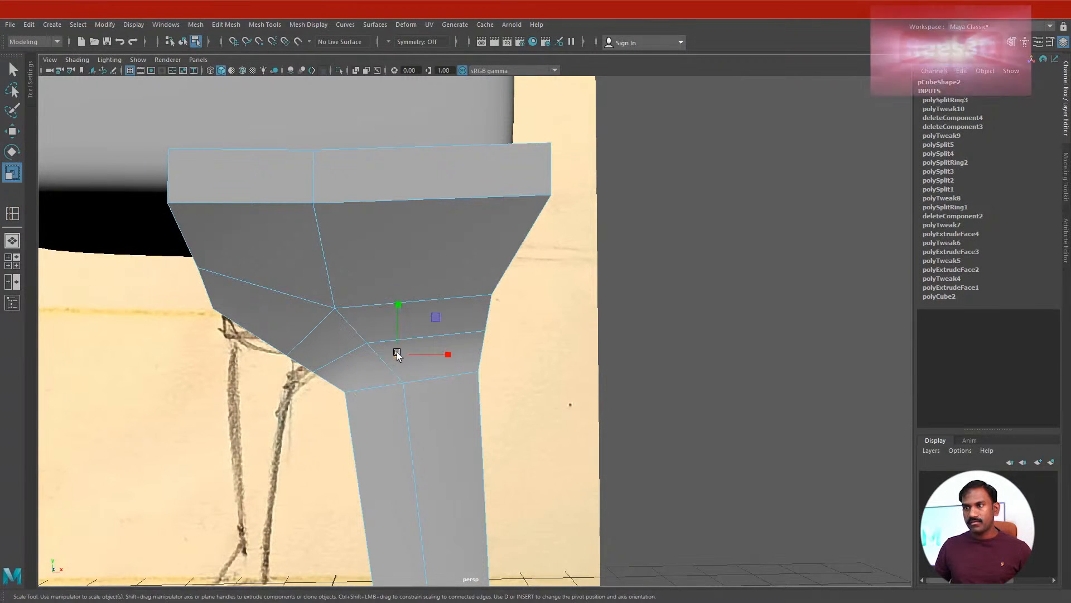
left_click_drag(397, 353, 483, 383)
key("w")
left_click(423, 401)
double_click(414, 343)
right_click_drag(469, 338, 455, 425, "shift")
left_click_drag(390, 411, 334, 366, "alt")
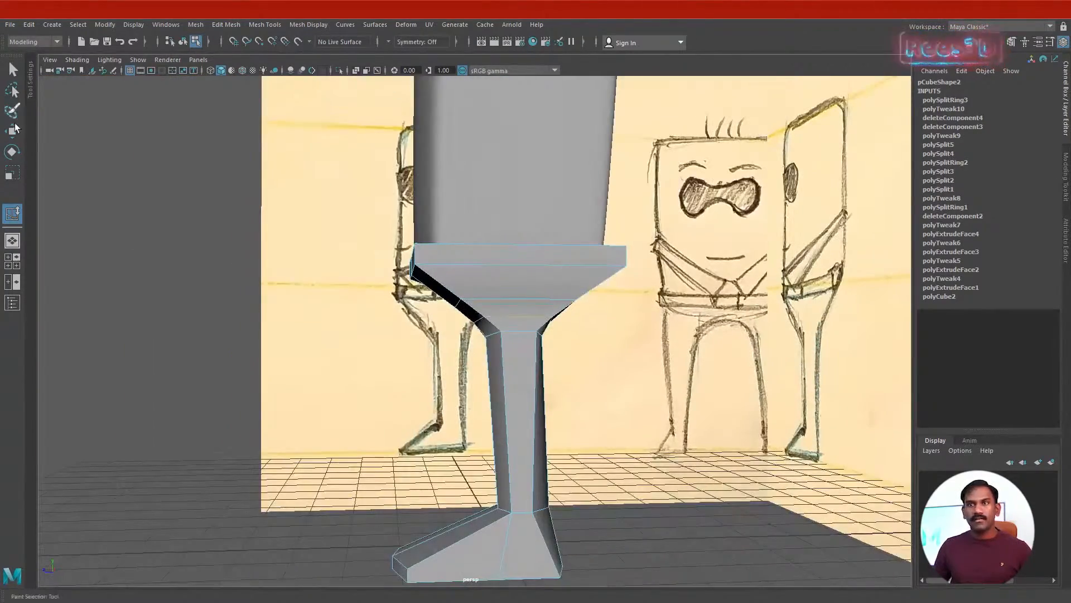
- Compare the smoothed leg's side profile with the reference sketch, and switch back to the low-poly cage
key("w")
right_click_drag(551, 291, 603, 265)
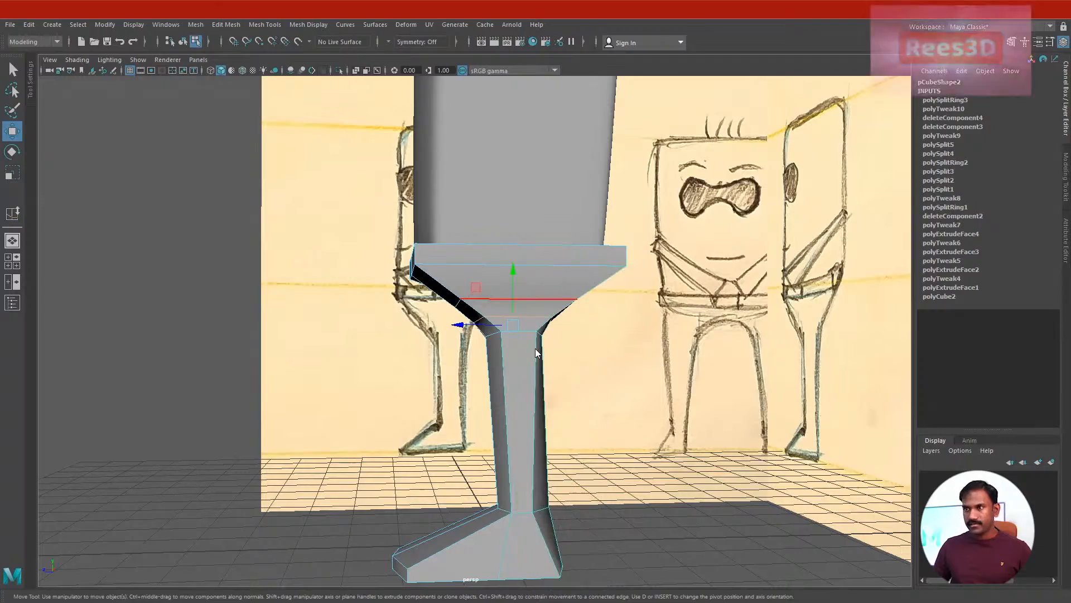
key("3")
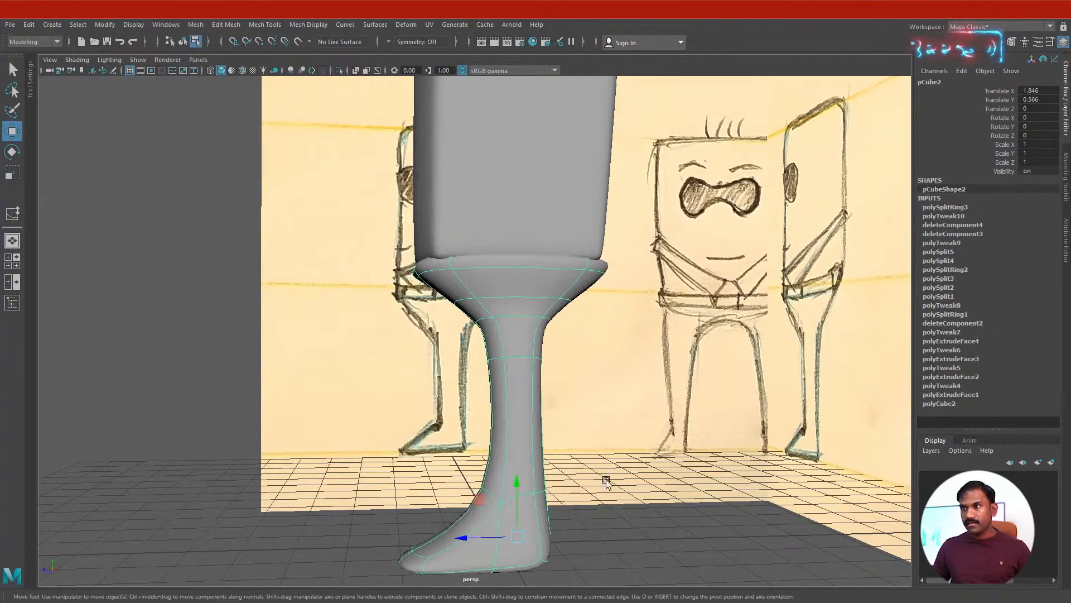
left_click(531, 434)
mouse_move(531, 433)
left_mouse_down("alt")
mouse_move(615, 410)
mouse_move(800, 411)
mouse_move(553, 411)
mouse_move(707, 412)
mouse_move(594, 416)
mouse_move(599, 428)
mouse_move(558, 429)
mouse_move(516, 405)
left_mouse_up("alt")
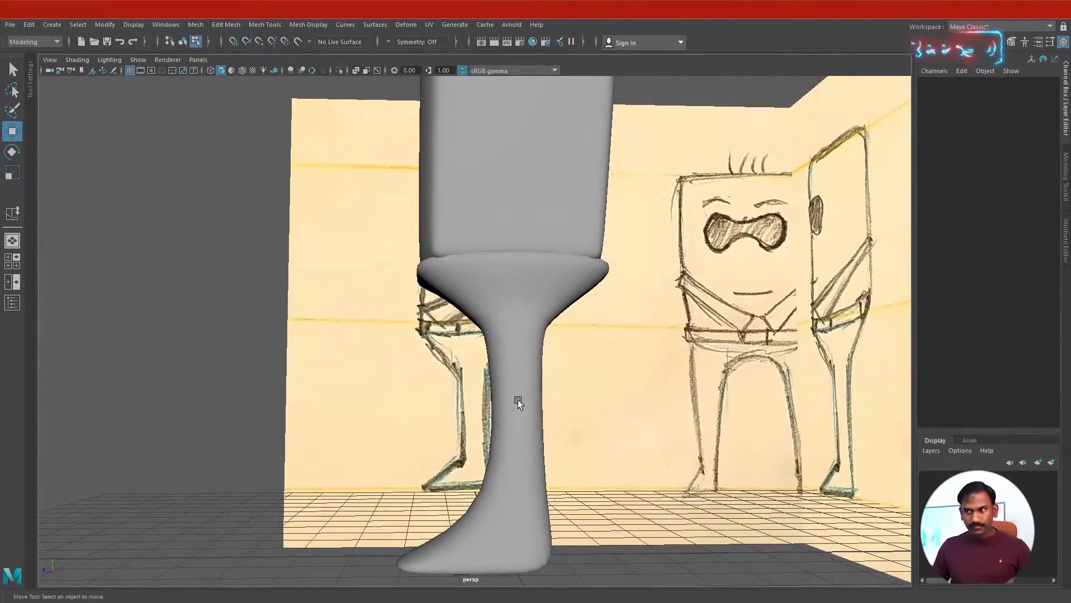
right_click_drag(518, 400, 522, 363)
key("1")
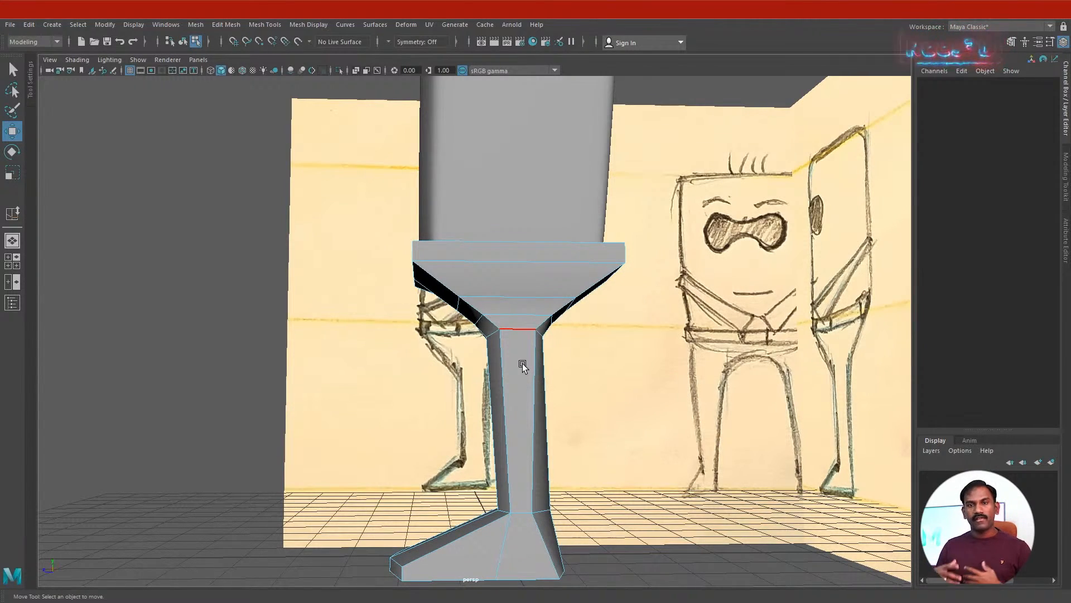
- Insert a horizontal edge loop around the middle of the leg at knee height
mouse_move(517, 364)
left_mouse_down("alt")
mouse_move(531, 397)
mouse_move(558, 295)
mouse_move(488, 357)
mouse_move(540, 295)
mouse_move(493, 310)
mouse_move(524, 307)
mouse_move(514, 318)
mouse_move(531, 307)
left_mouse_up("alt")
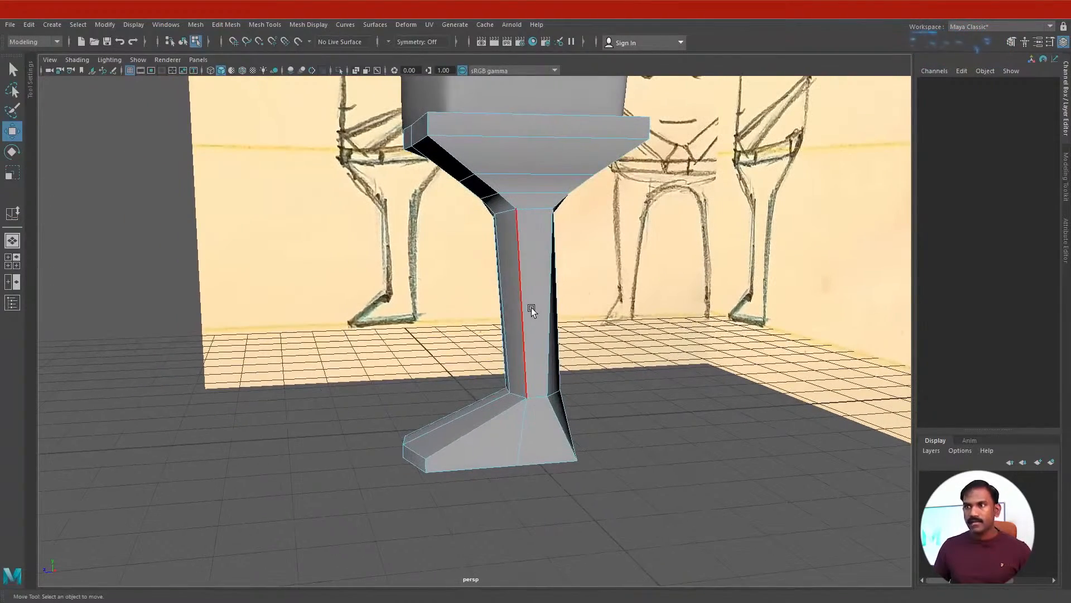
right_click_drag(545, 280, 531, 311)
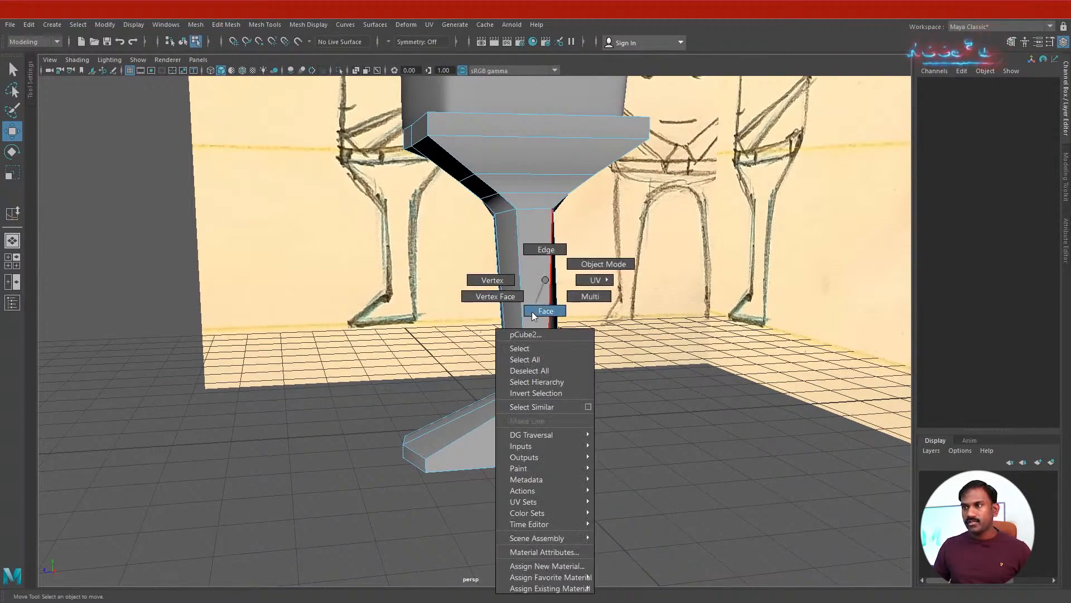
left_click(525, 348)
right_click_drag(529, 261, 473, 265, "shift")
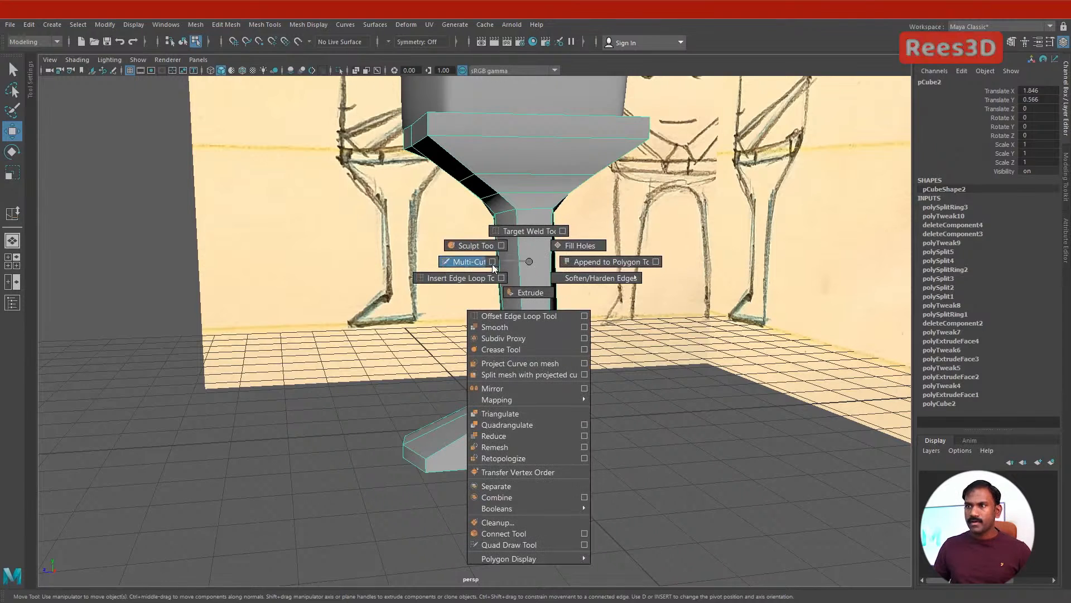
left_click(441, 277)
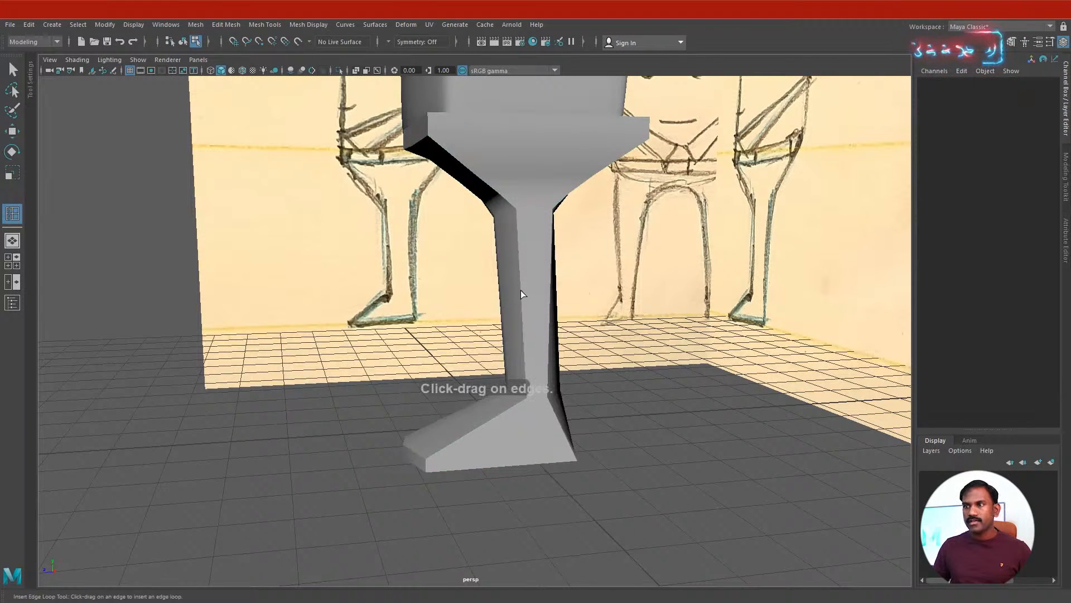
left_click_drag(517, 310, 519, 296)
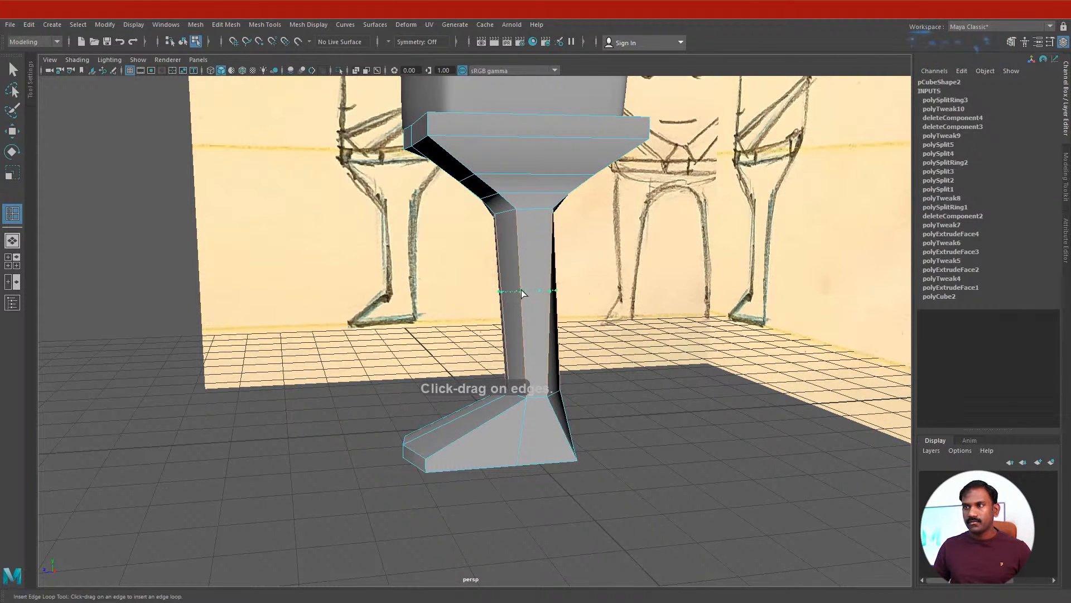
left_click(523, 302)
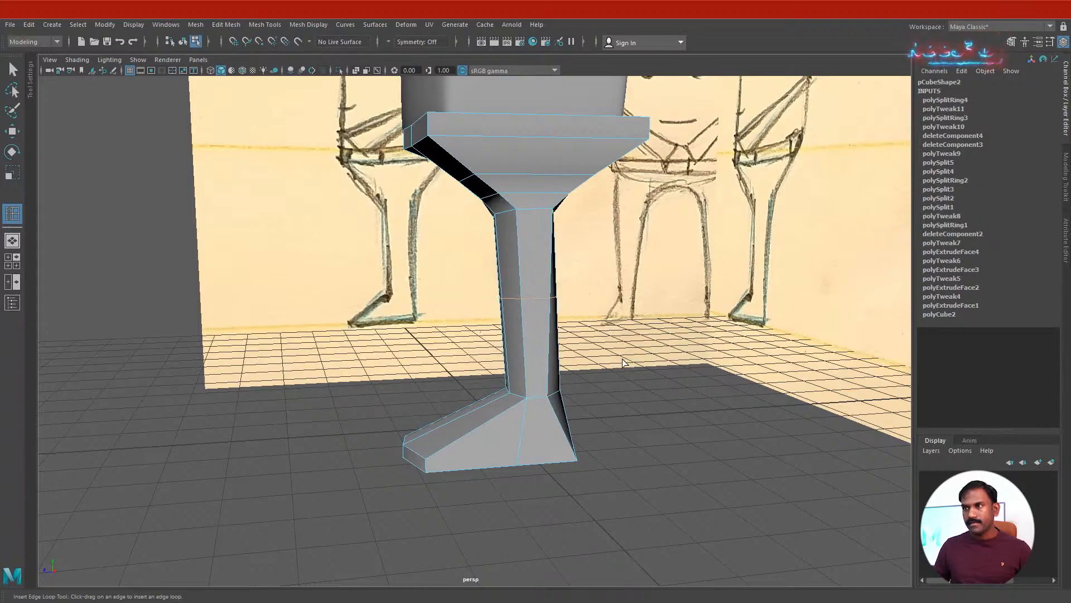
- Add offset edge loops just above and below the knee loop with the Offset Edge Loop tool
scroll(536, 302, "up", 5)
middle_click_drag(670, 302, 559, 302, "alt")
scroll(559, 302, "down", 3)
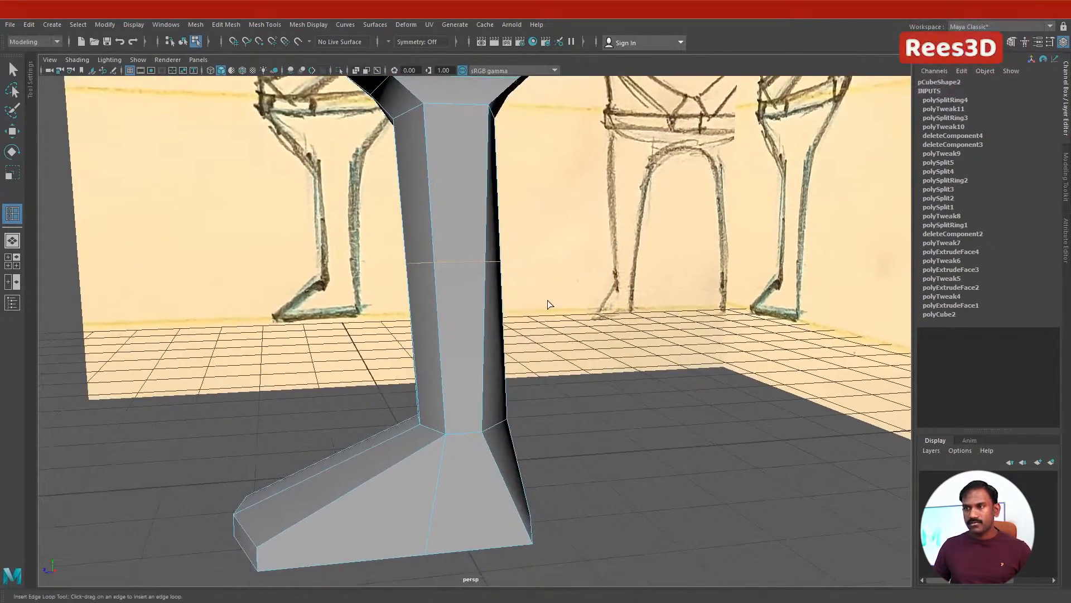
key("space")
key("space")
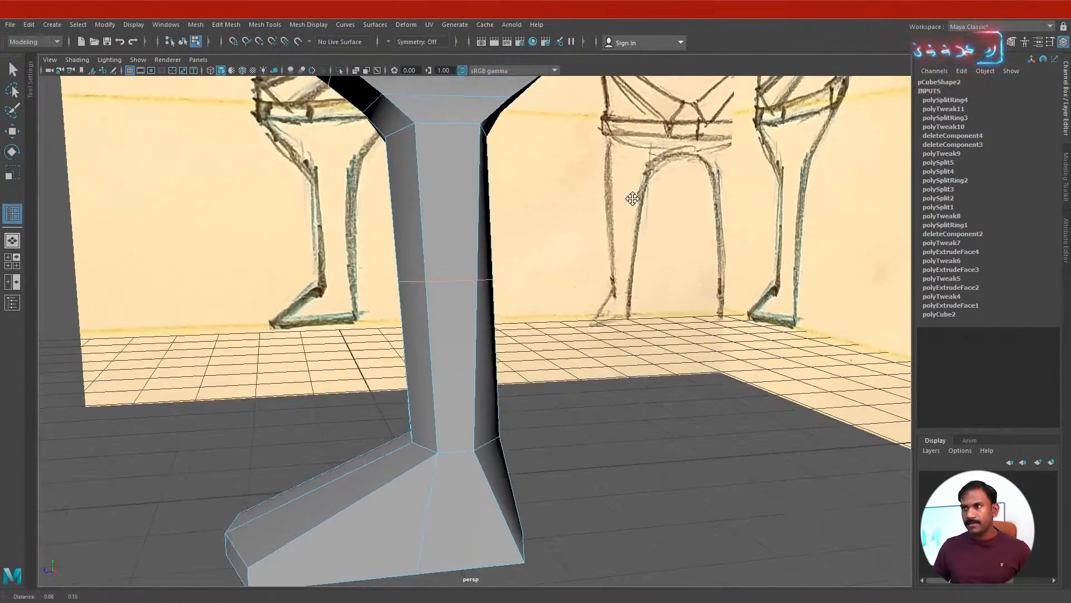
left_click_drag(430, 313, 477, 308, "alt")
left_click(13, 133)
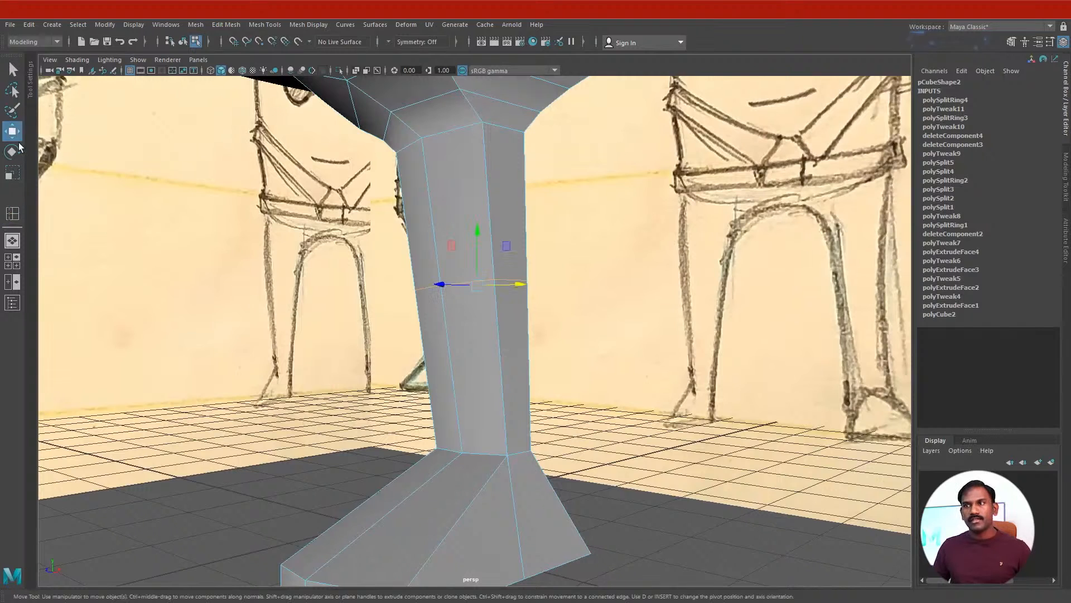
right_click_drag(516, 264, 500, 333)
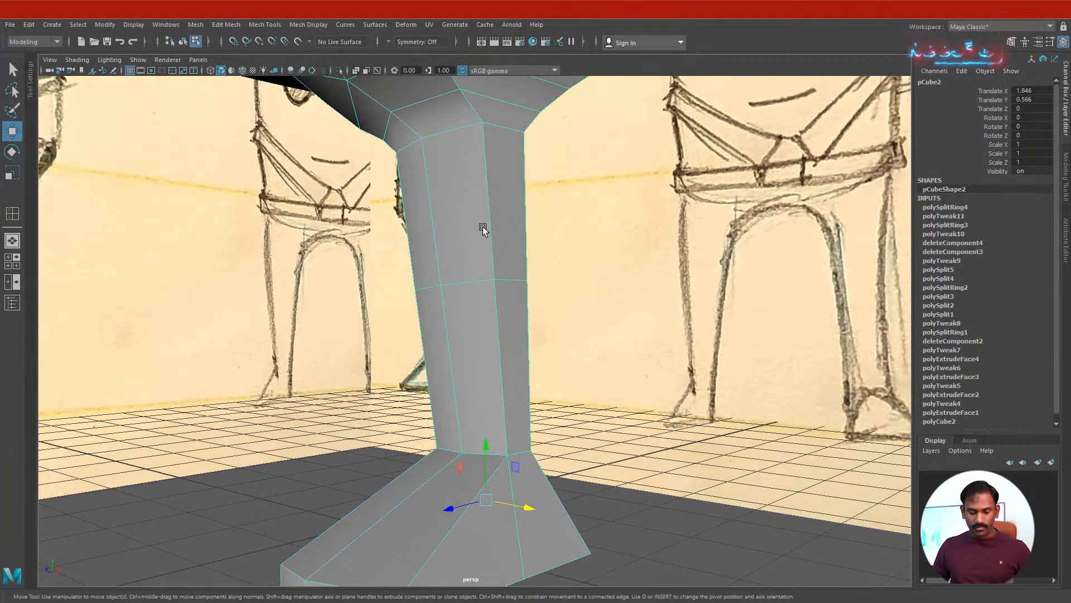
right_click_drag(470, 209, 447, 263, "shift")
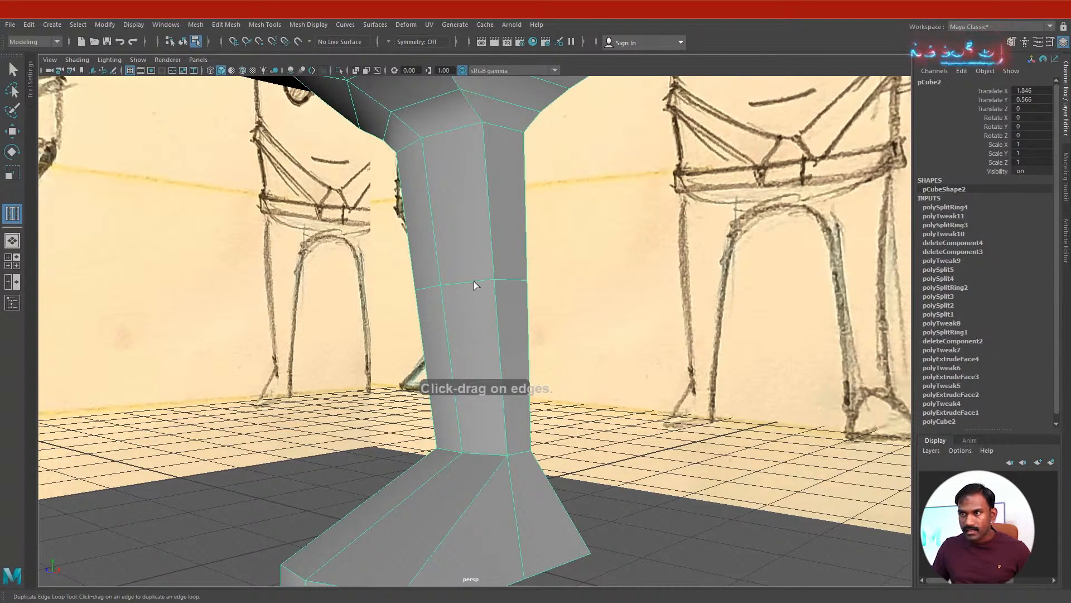
left_click_drag(474, 281, 483, 285)
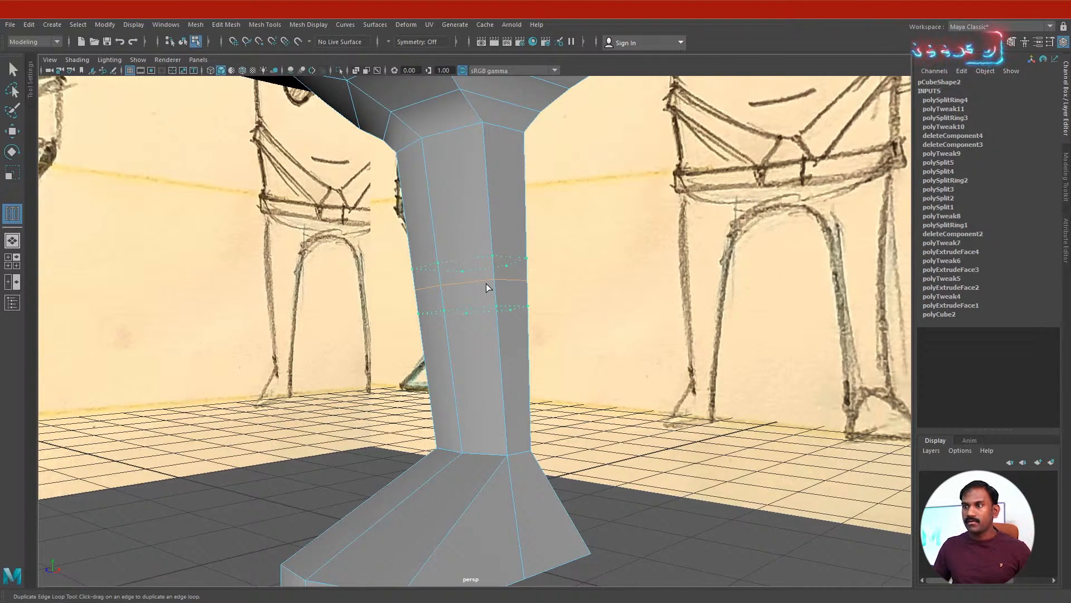
left_click_drag(490, 285, 490, 285)
- In the side view, move the vertices of the three knee loops forward to follow the leg sketch
left_click_drag(490, 285, 462, 320, "alt")
key("w")
key("space")
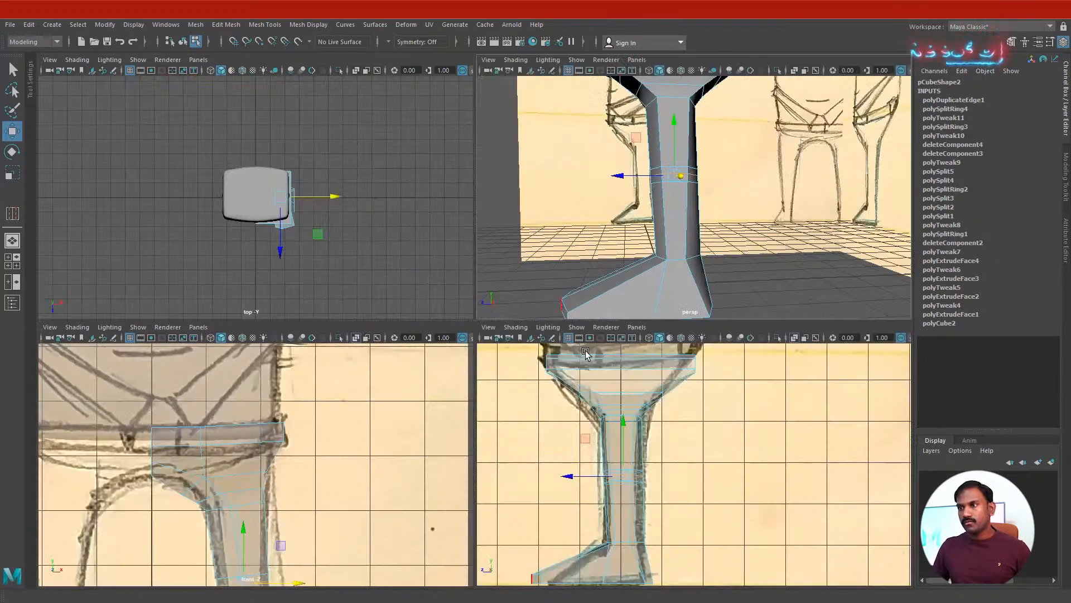
key("space")
middle_click_drag(529, 403, 549, 398, "alt")
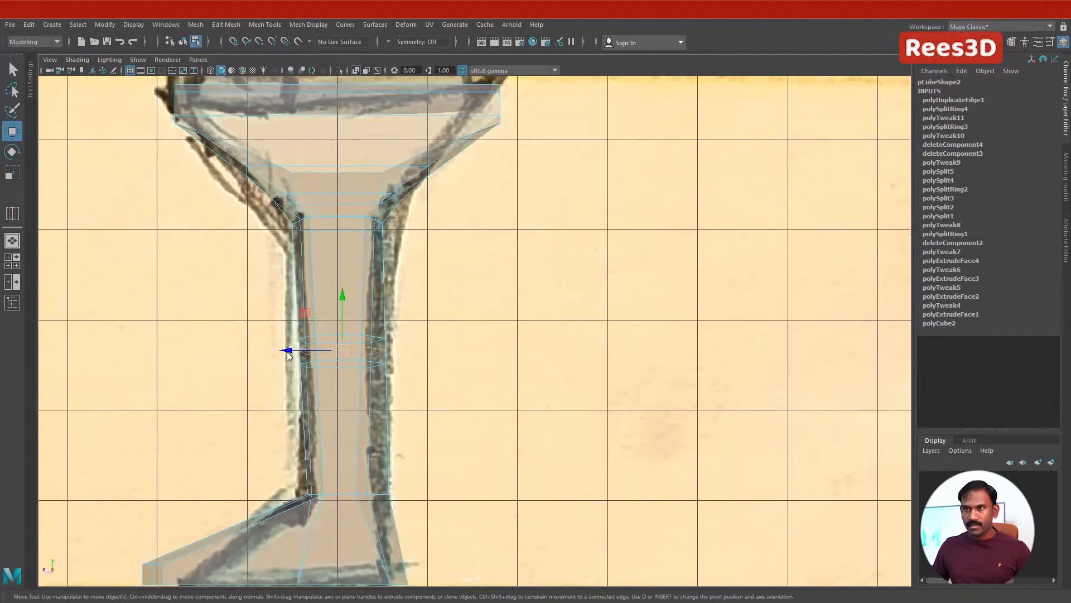
key("F9")
left_click_drag(270, 293, 479, 402)
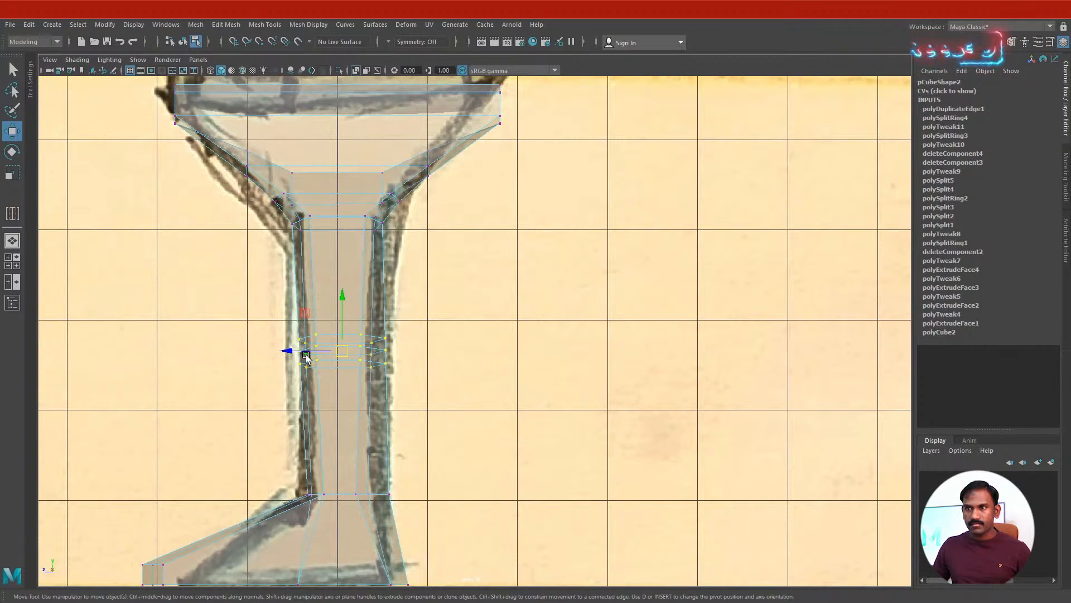
mouse_move(306, 356)
left_mouse_down()
mouse_move(285, 352)
mouse_move(296, 351)
left_mouse_up()
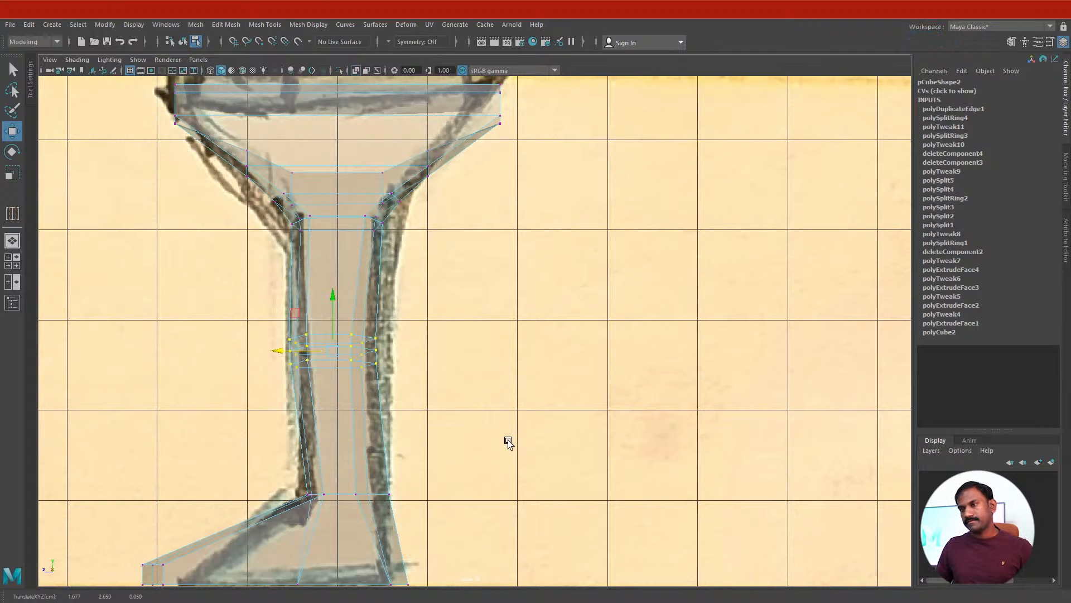
right_click_drag(414, 409, 614, 414, "alt")
middle_click_drag(527, 409, 639, 365, "alt")
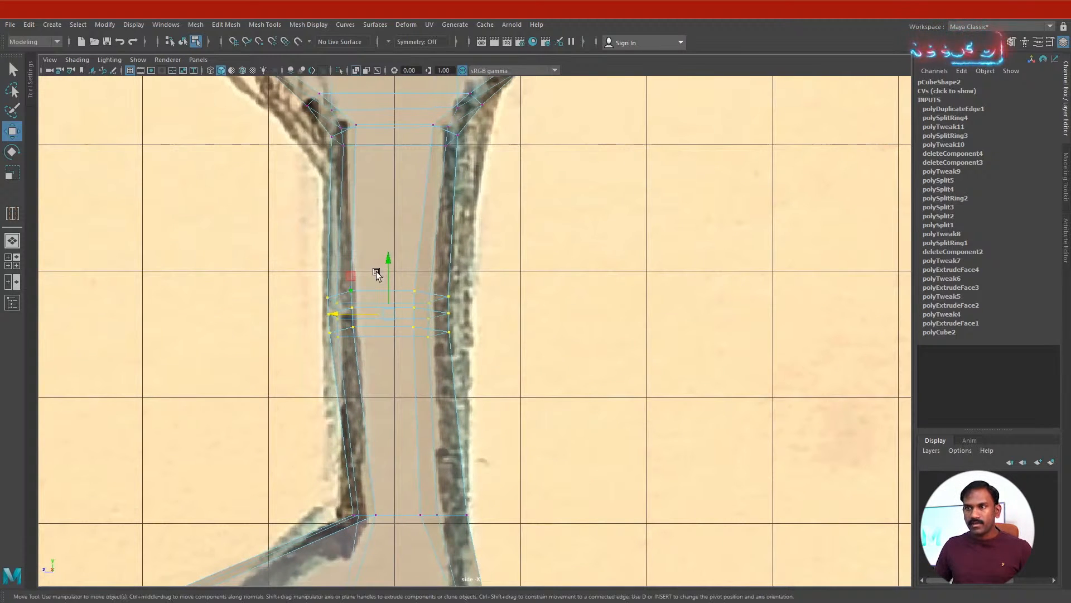
- Try to scale the middle knee edge loop inward in the side view
key("F10")
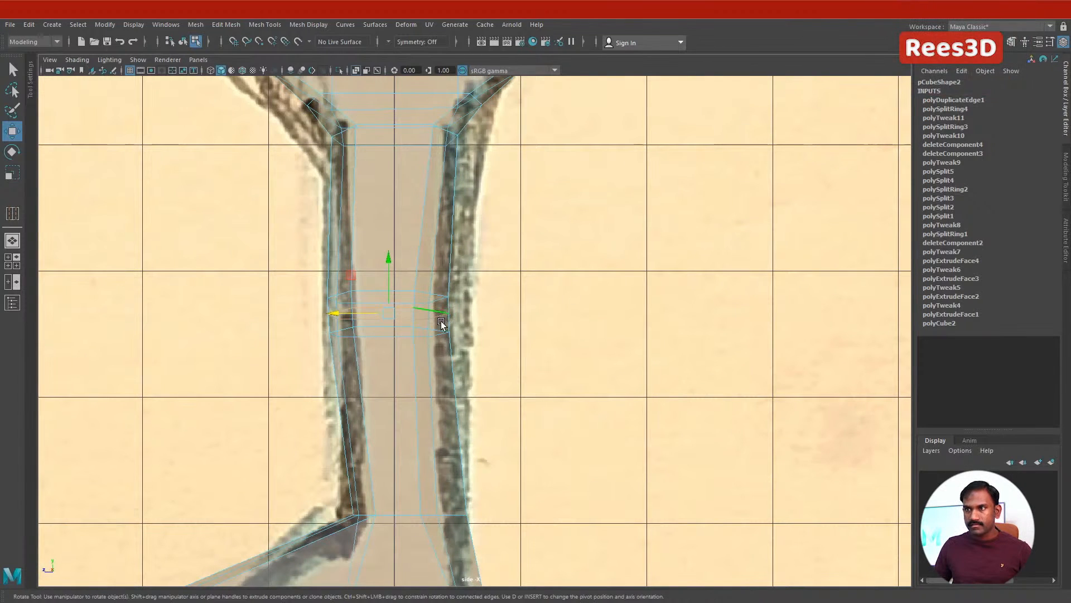
key("r")
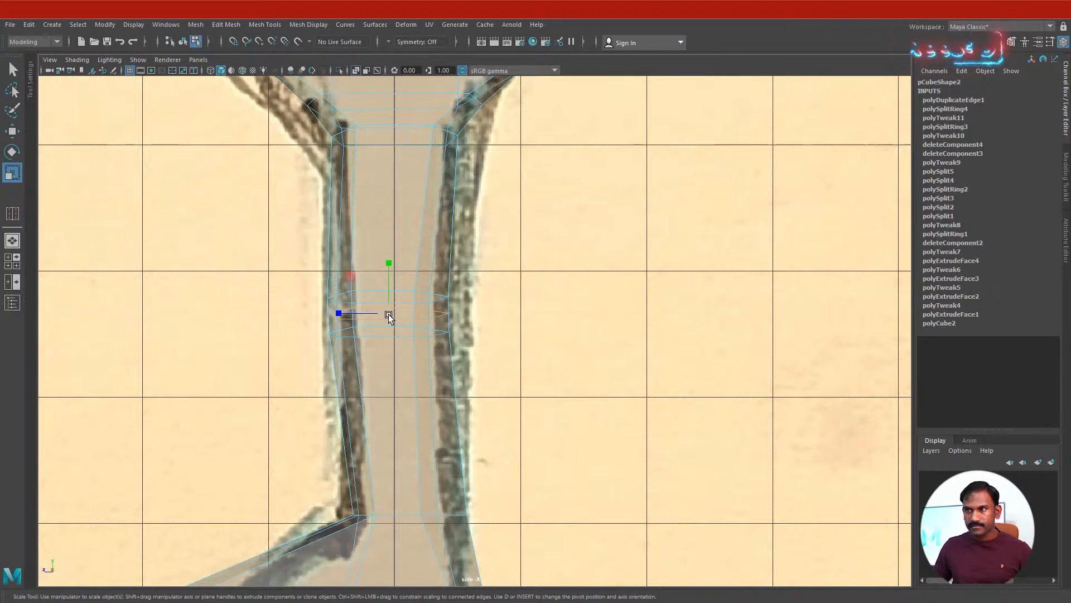
left_click_drag(388, 313, 374, 313)
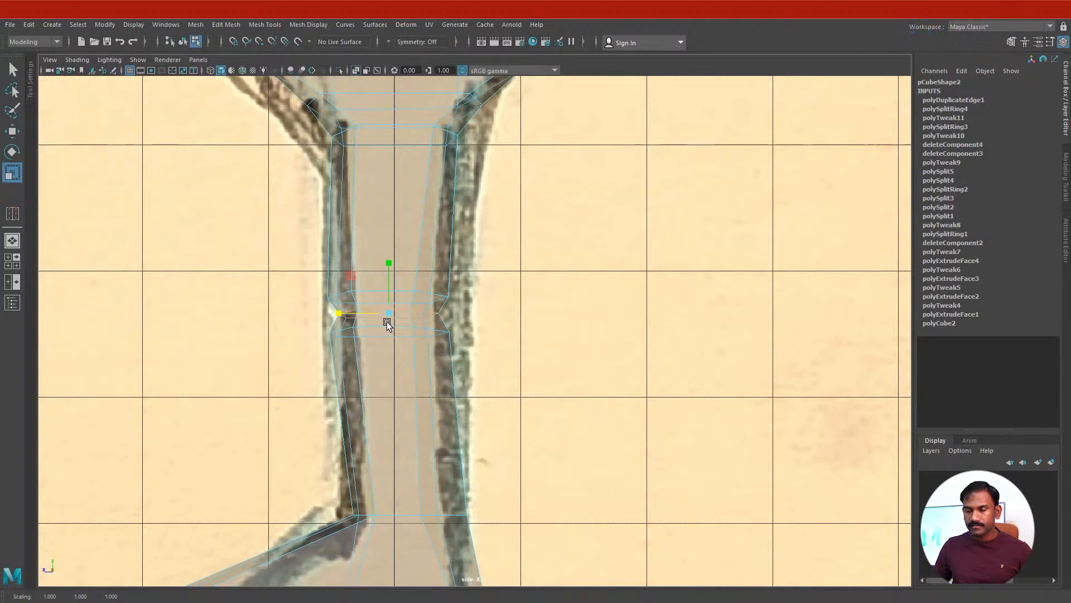
key("ctrl+z")
- In the perspective view, shift the middle knee edge loop forward to form a crease at the back of the knee
key("space")
key("space")
left_click_drag(433, 292, 460, 286, "alt")
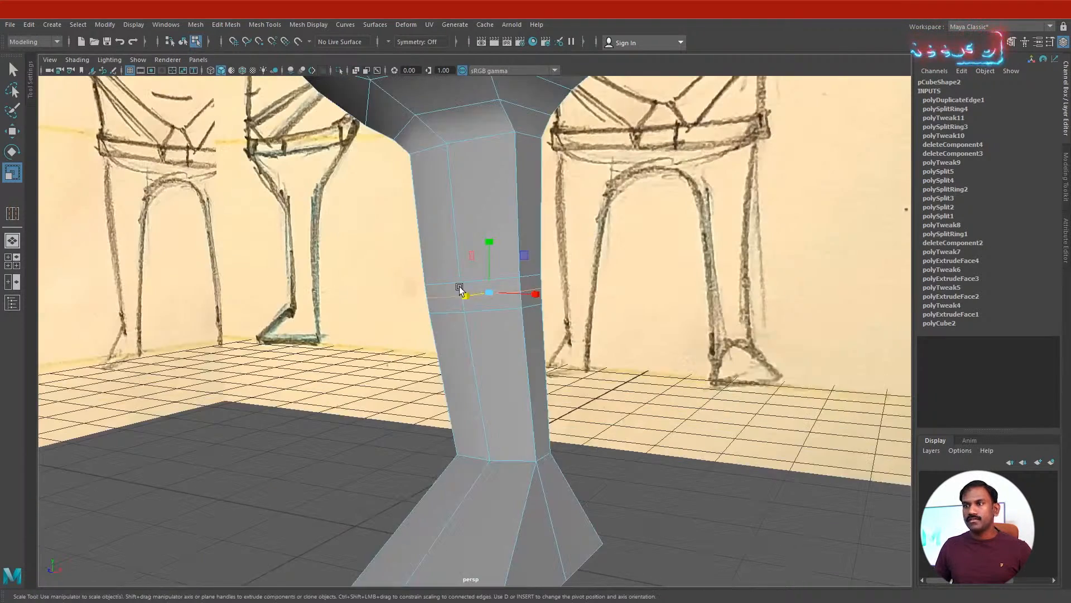
right_click_drag(459, 286, 516, 301, "alt")
left_click_drag(564, 341, 506, 309, "alt")
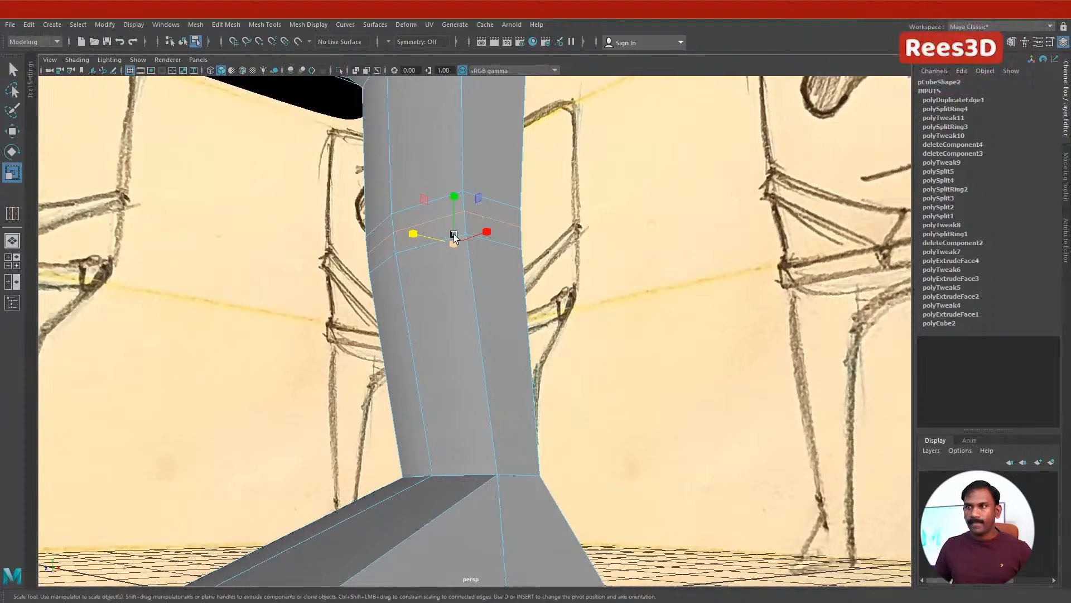
mouse_move(457, 250)
left_mouse_down("alt")
mouse_move(389, 318)
mouse_move(351, 297)
left_mouse_up("alt")
key("w")
left_click_drag(390, 347, 328, 304, "alt")
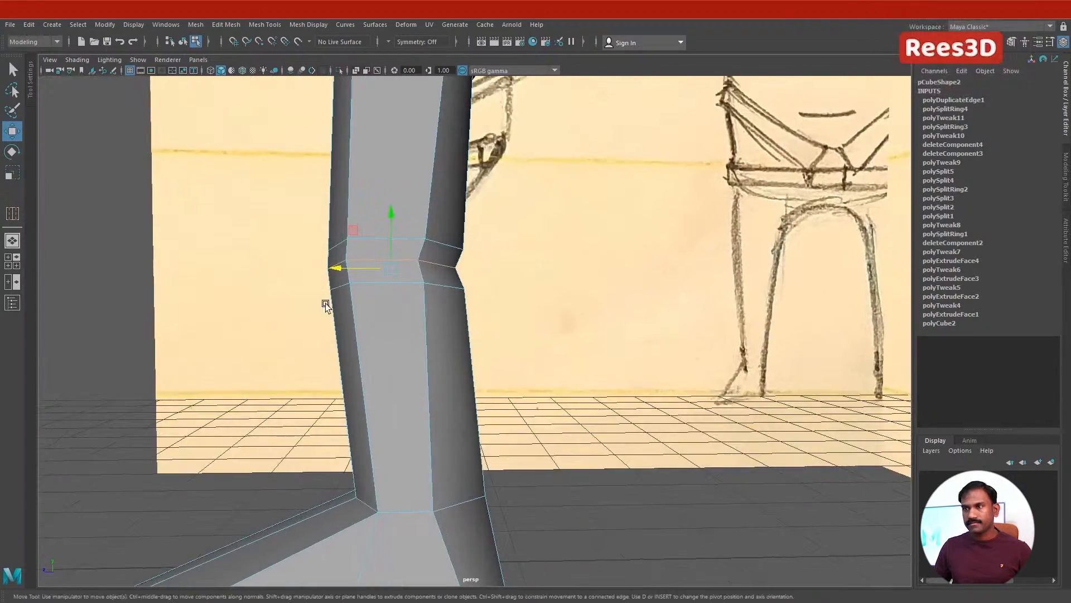
- Preview the leg smoothed in object mode and examine the knee and foot from several angles
right_click_drag(328, 304, 306, 337, "alt")
left_click_drag(306, 337, 439, 378, "alt")
right_click_drag(439, 378, 414, 354)
right_click_drag(413, 353, 413, 352)
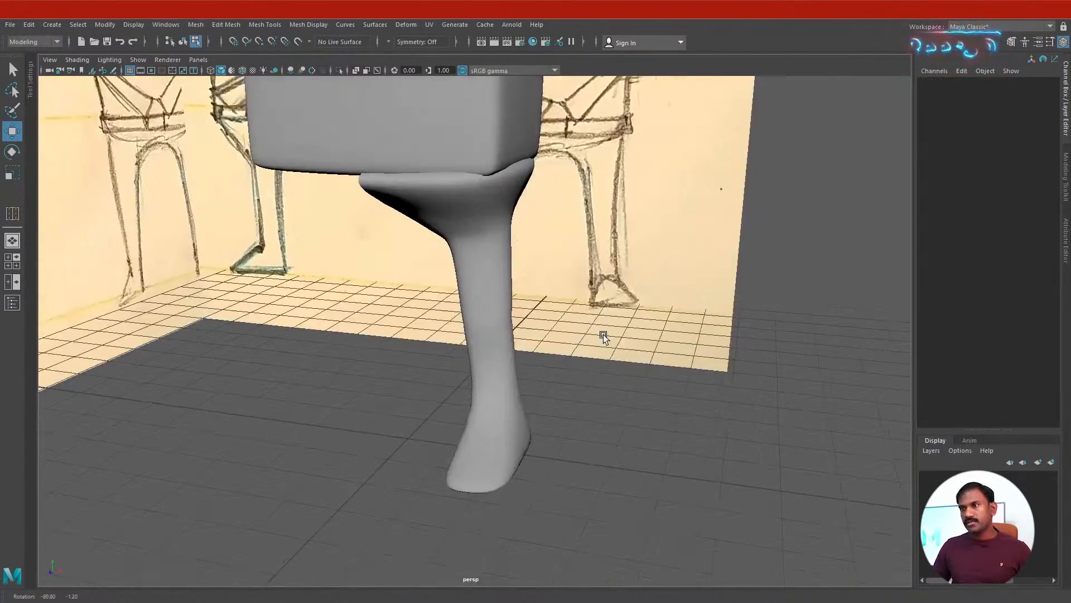
left_click_drag(603, 334, 530, 344, "alt")
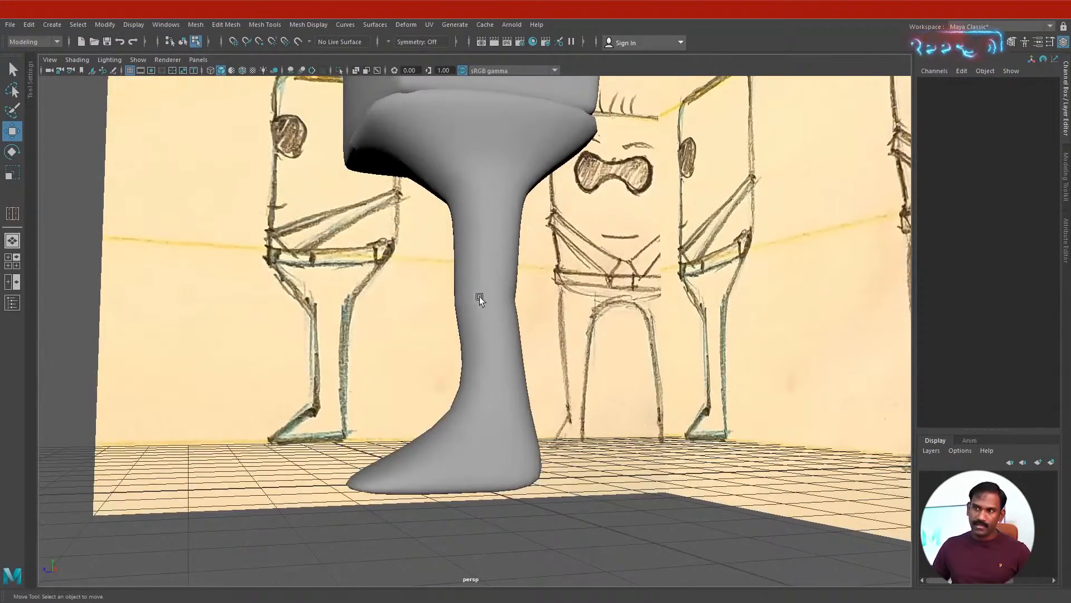
left_click_drag(479, 296, 530, 360, "alt")
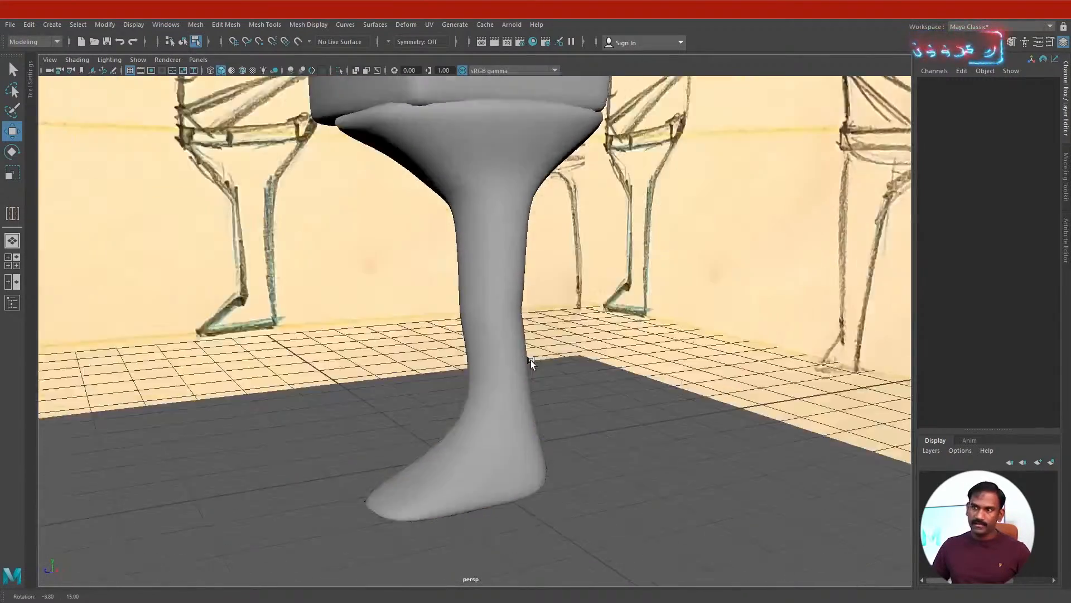
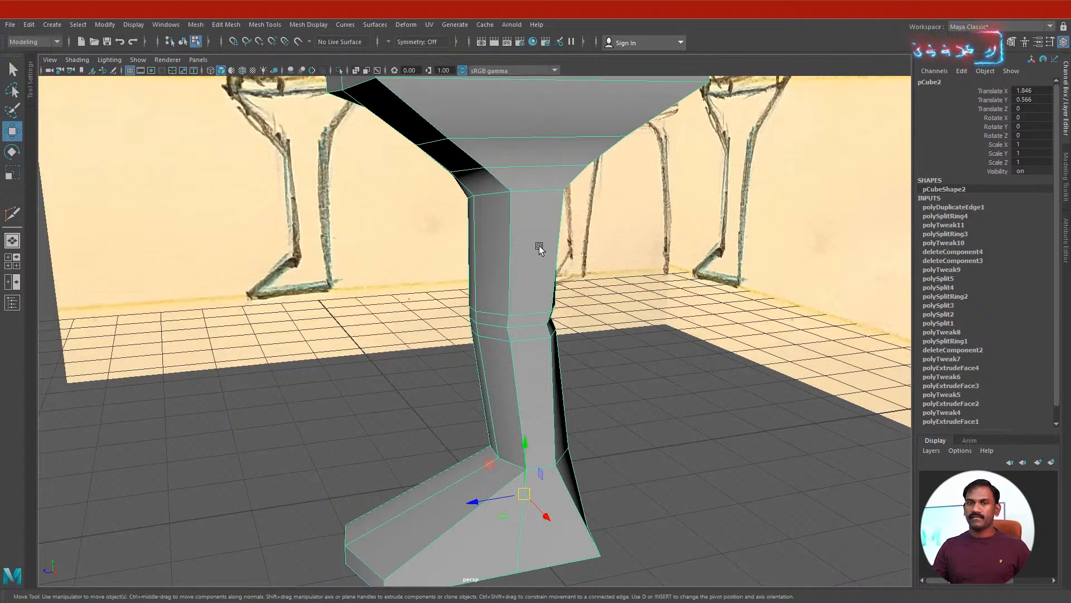
- Insert a horizontal edge loop just above the ankle of the low-poly leg and adjust its scale
middle_click_drag(580, 385, 605, 287, "alt")
left_click_drag(575, 393, 512, 389, "alt")
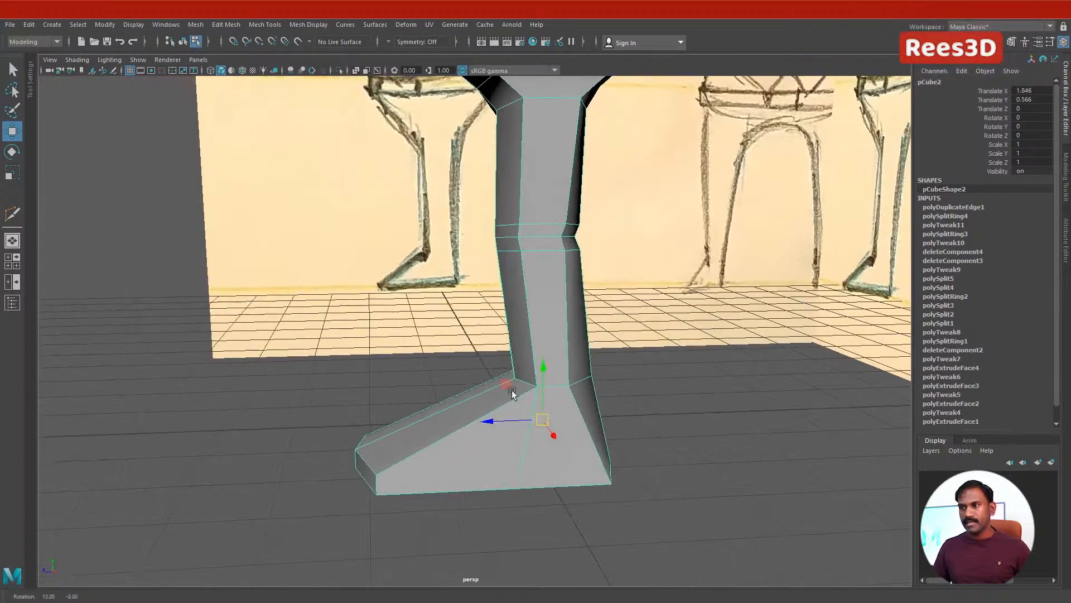
right_click_drag(512, 389, 578, 375, "alt")
middle_click_drag(578, 376, 541, 359, "alt")
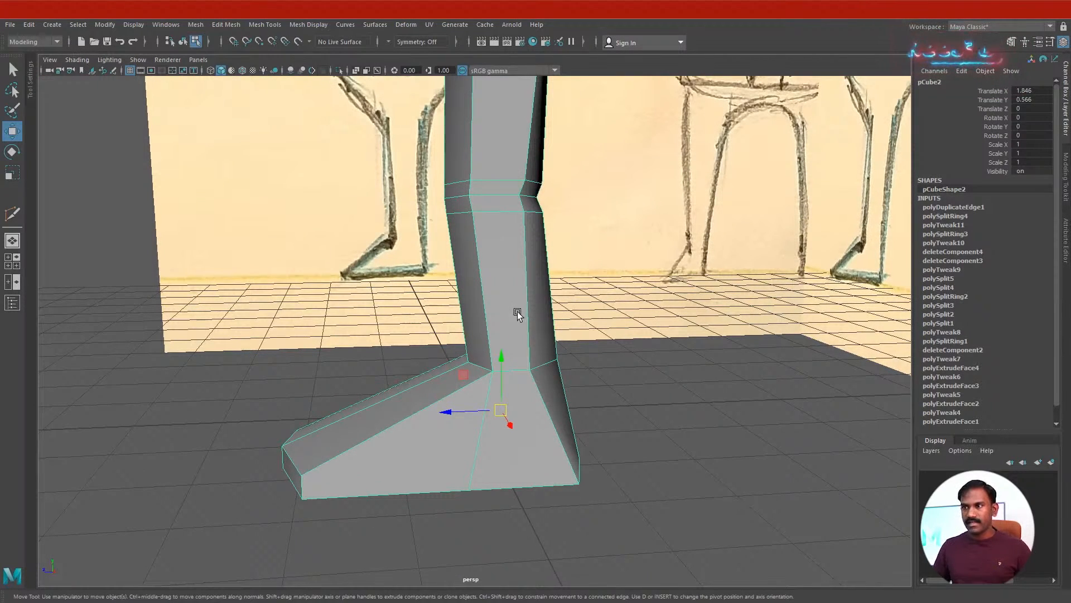
right_click_drag(518, 313, 431, 311)
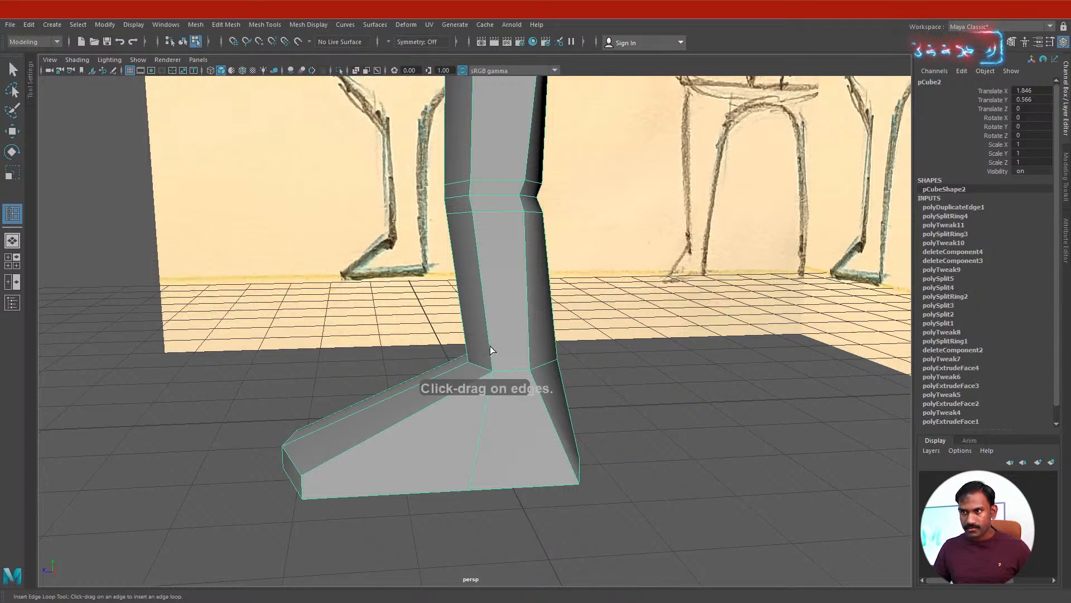
left_click_drag(490, 350, 491, 364)
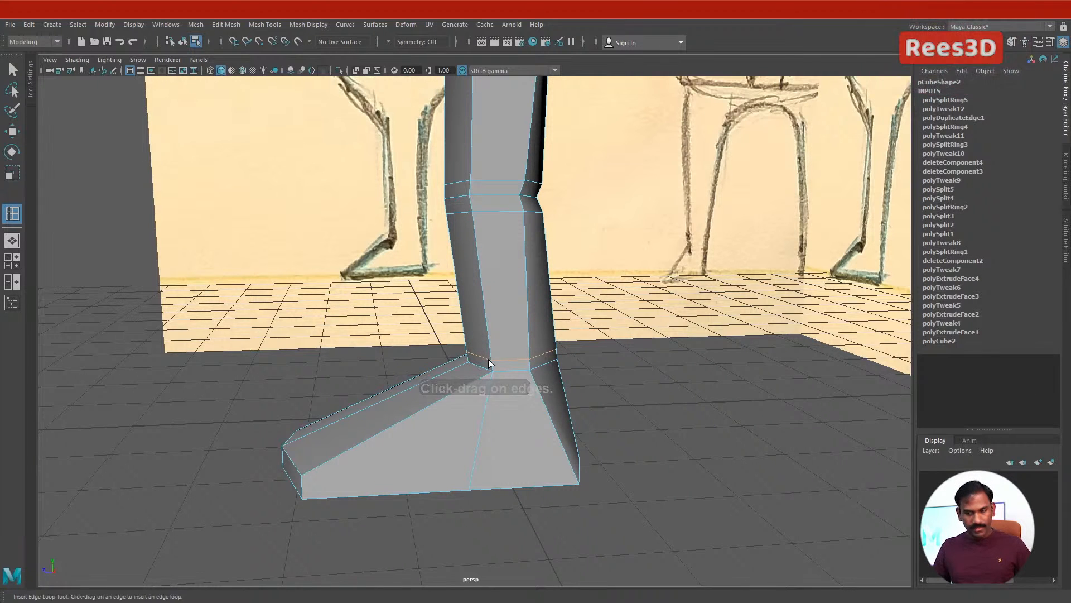
key("r")
left_click(513, 351)
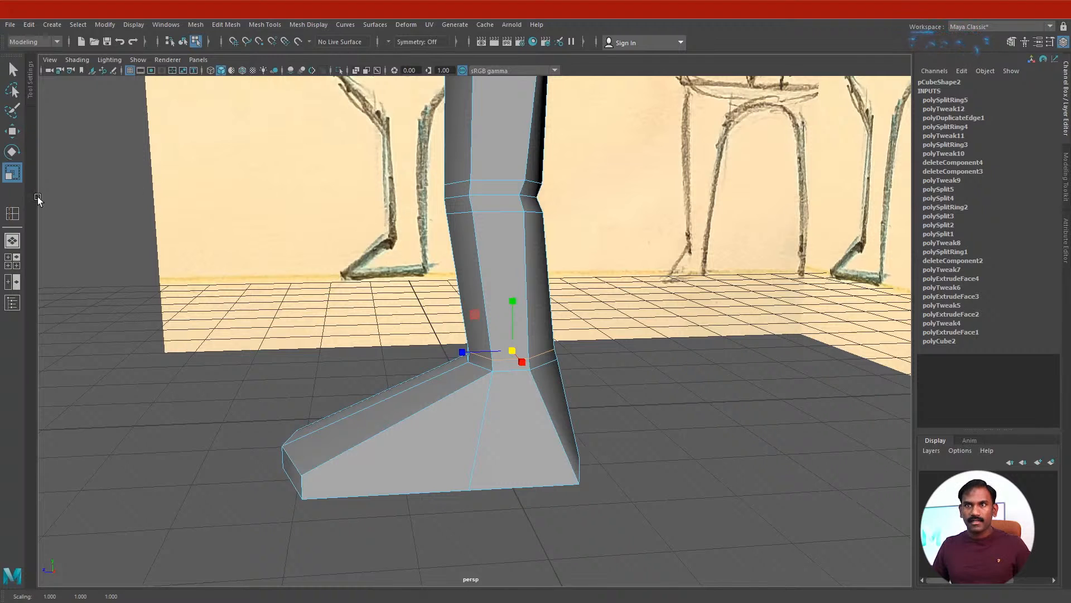
- Insert a second edge loop slightly above the new ankle loop and scale it outward a little
left_click(11, 216)
left_click_drag(488, 340, 488, 349)
key("e")
key("r")
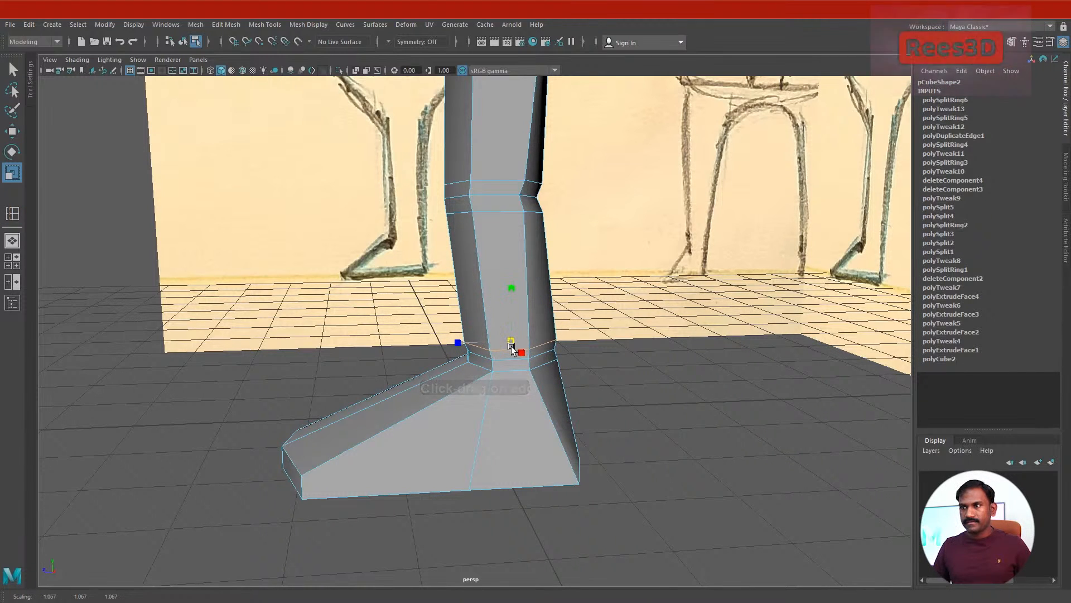
- Slide the back edges of the lowest ankle loop down toward the heel with the Slide Edge tool
left_click_drag(566, 426, 497, 407, "alt")
left_click(469, 389)
left_click(504, 378, "shift")
right_click_drag(508, 365, 500, 445, "shift")
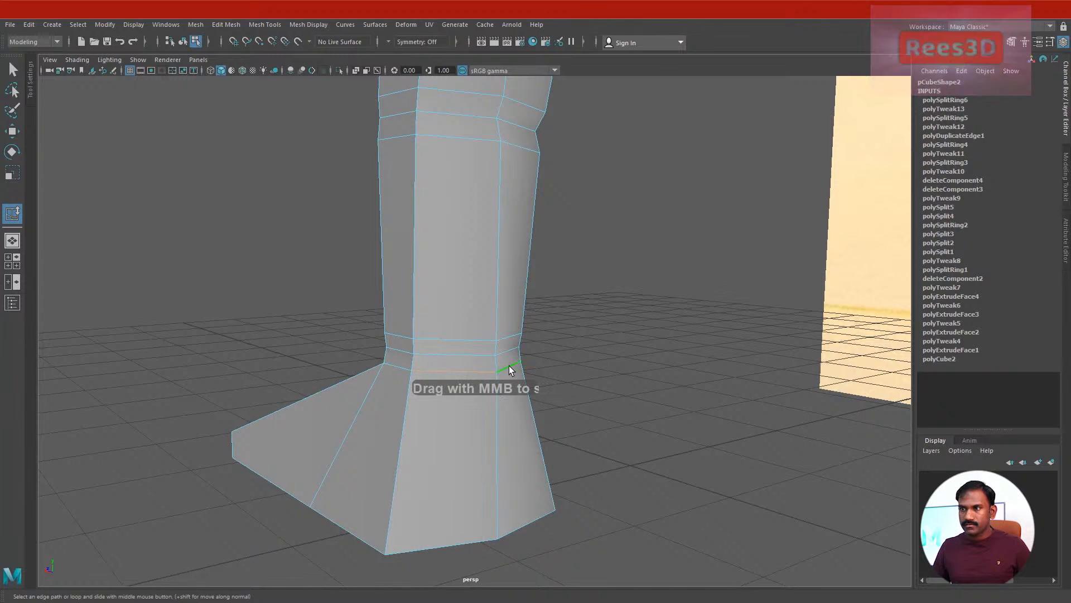
middle_click_drag(504, 366, 518, 377)
- Raise the back edges of the uppermost ankle loop slightly up the leg
left_click(470, 345)
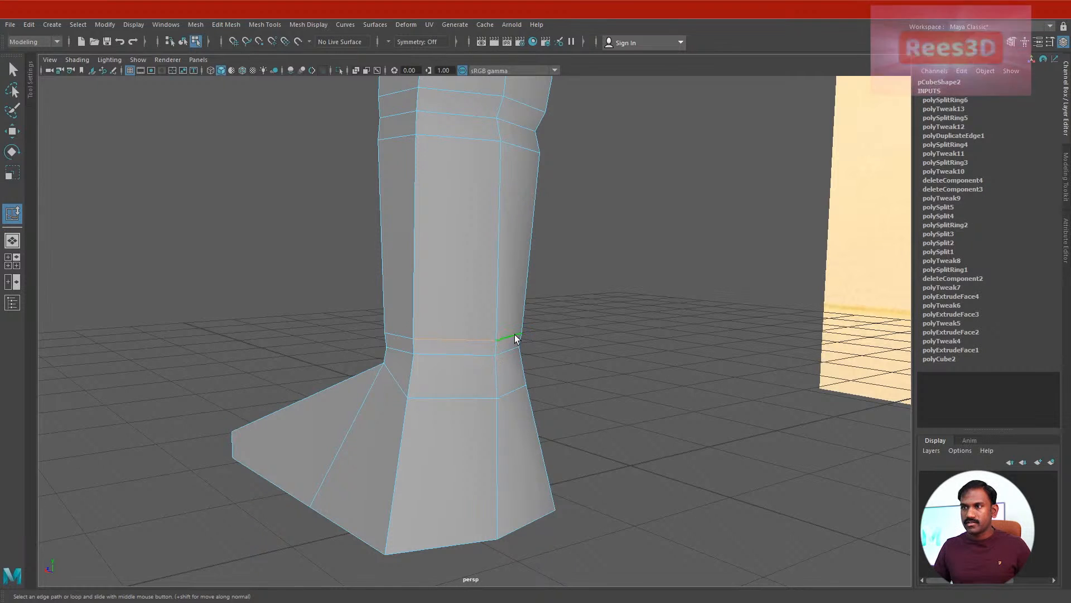
mouse_move(507, 332)
middle_mouse_down()
mouse_move(534, 351)
mouse_move(521, 347)
middle_mouse_up()
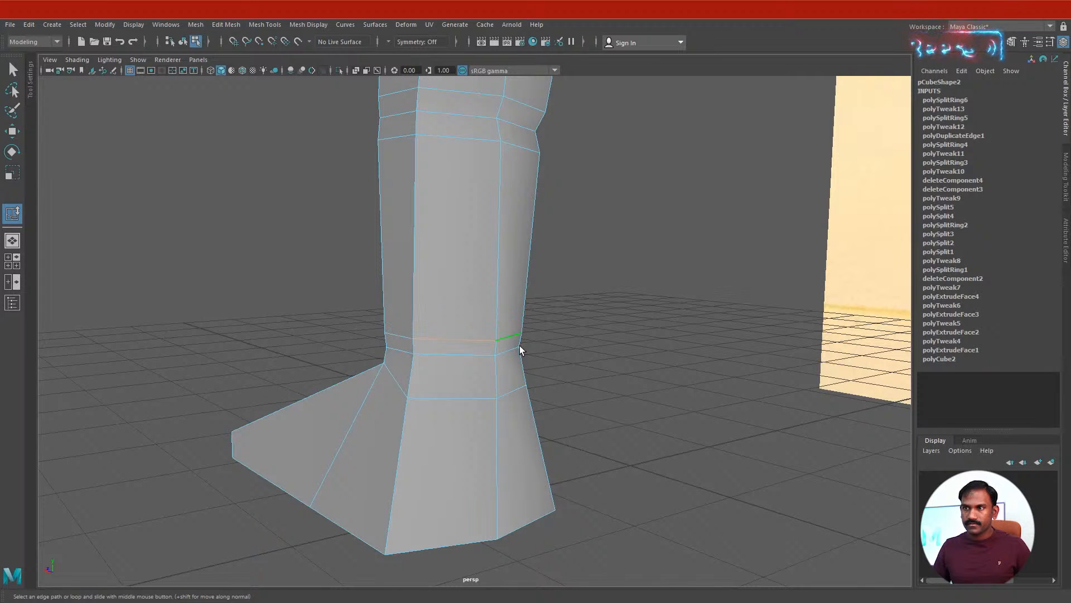
left_click_drag(537, 350, 527, 341, "alt")
right_click_drag(527, 340, 619, 375, "alt")
left_click_drag(619, 376, 611, 335, "alt")
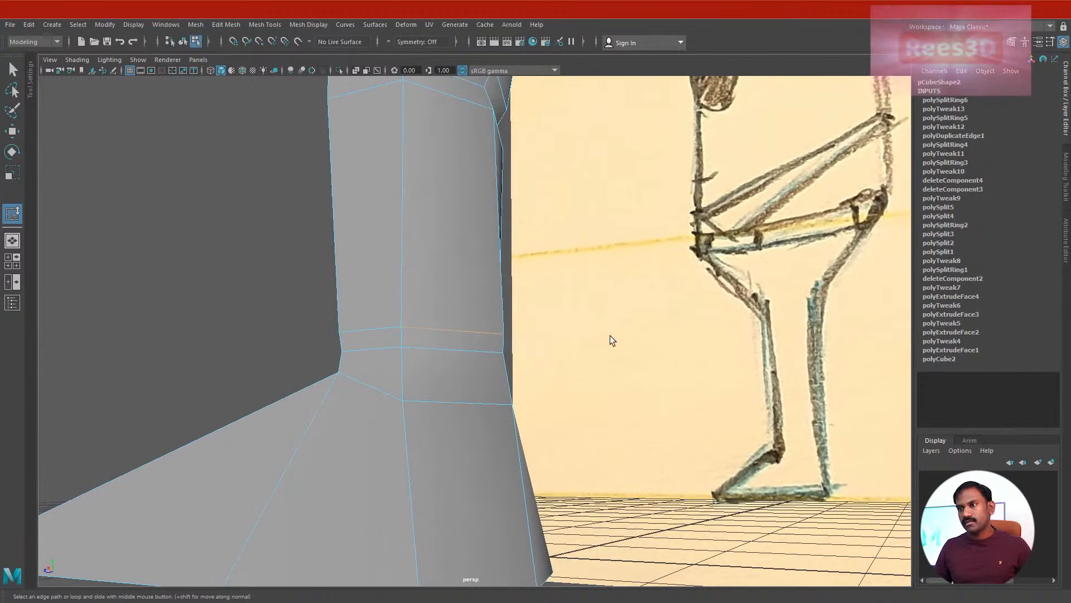
middle_click_drag(612, 336, 617, 347)
key("w")
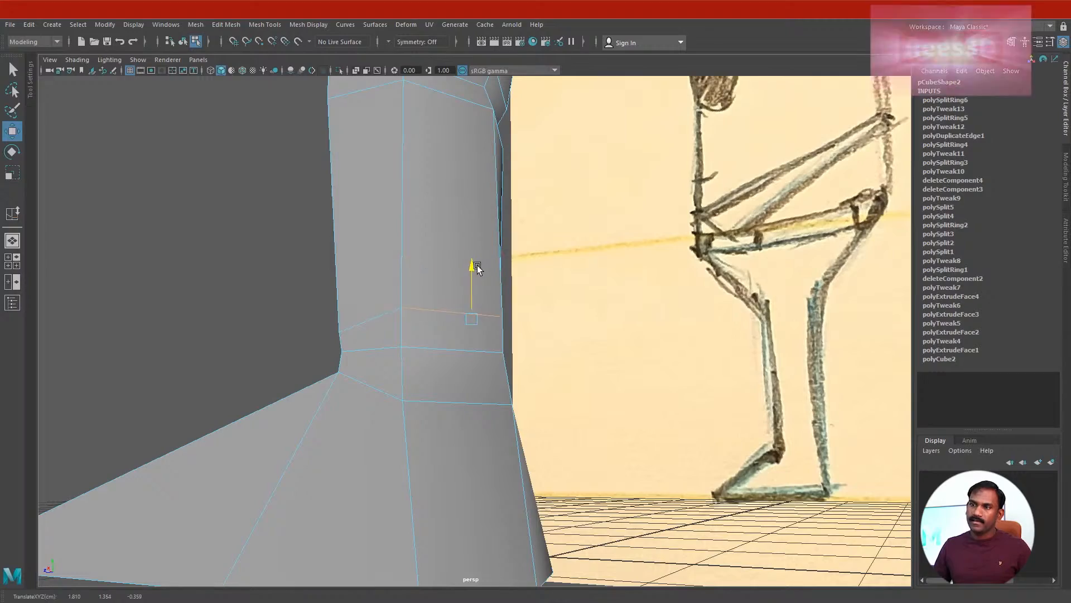
- Move the front ankle vertices where the leg meets the top of the foot slightly downward
mouse_move(477, 350)
left_mouse_down("alt")
mouse_move(540, 383)
mouse_move(327, 376)
mouse_move(503, 253)
mouse_move(436, 309)
mouse_move(518, 333)
mouse_move(426, 318)
mouse_move(502, 328)
mouse_move(523, 289)
mouse_move(495, 317)
left_mouse_up("alt")
left_click(447, 289)
left_click(527, 290)
left_click(474, 306, "shift")
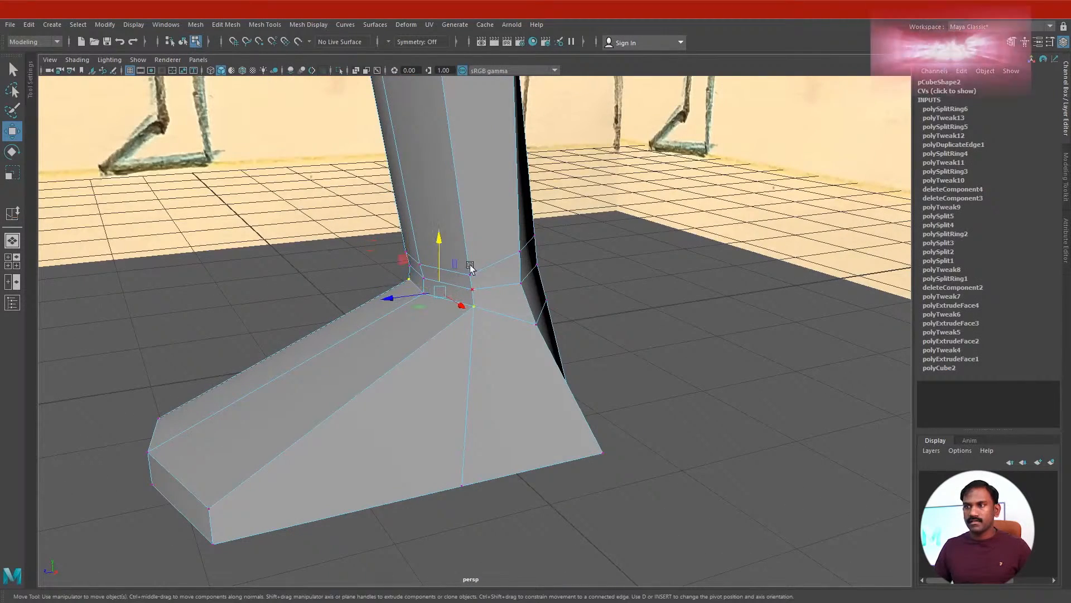
left_click_drag(439, 237, 438, 257)
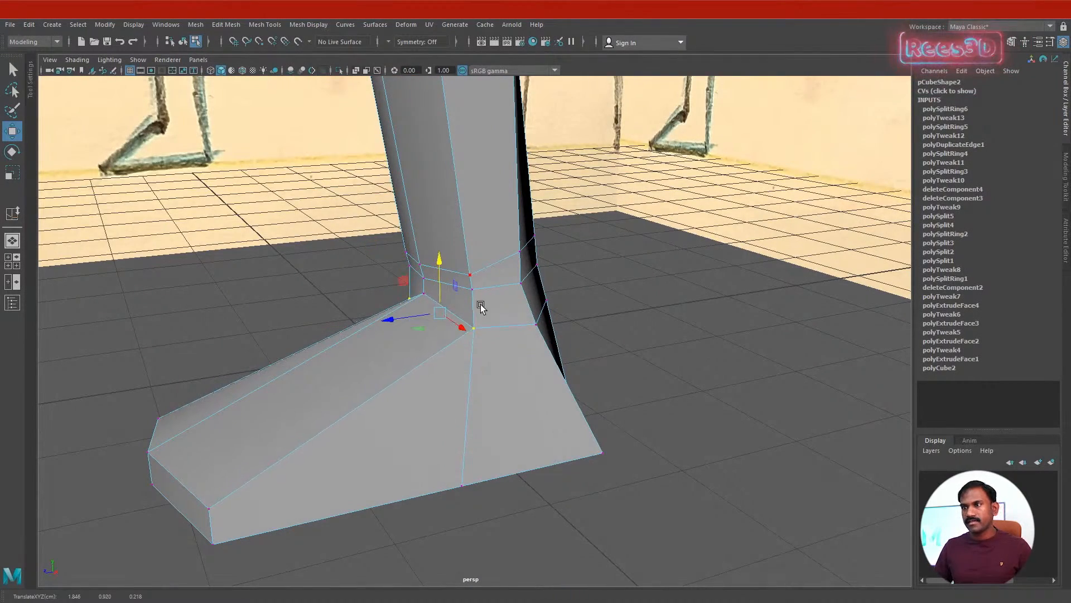
- Insert two edge loops across the front half of the foot, behind the toes
mouse_move(479, 308)
left_mouse_down("alt")
mouse_move(454, 295)
mouse_move(464, 299)
left_mouse_up("alt")
middle_click_drag(464, 299, 561, 284, "alt")
left_click_drag(486, 248, 560, 284, "alt")
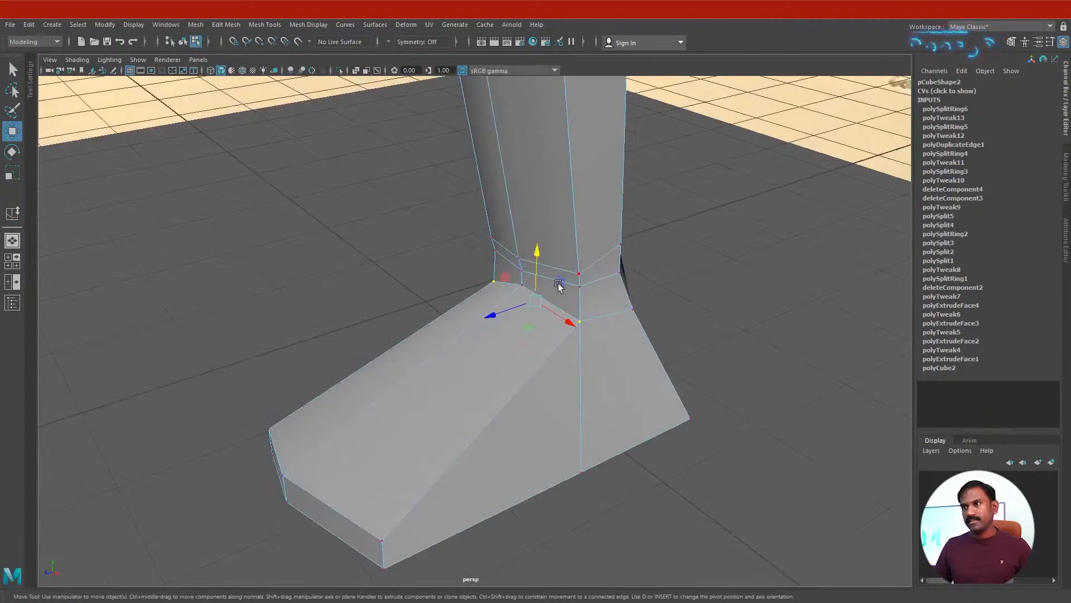
right_click_drag(608, 295, 446, 272, "alt")
left_click_drag(446, 273, 485, 318, "alt")
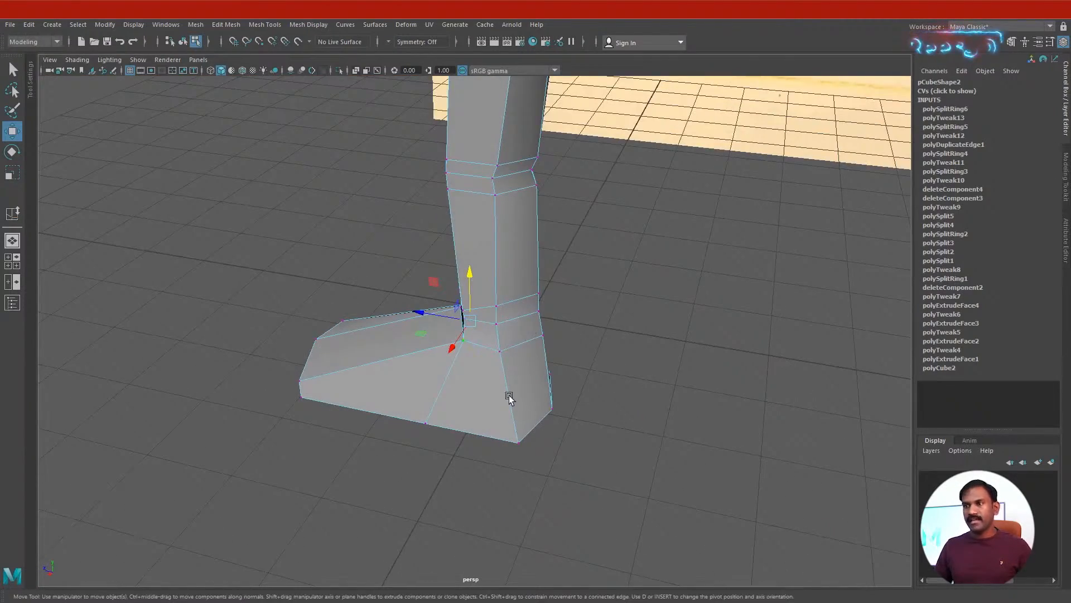
left_click_drag(507, 397, 535, 378, "alt")
right_click(569, 334)
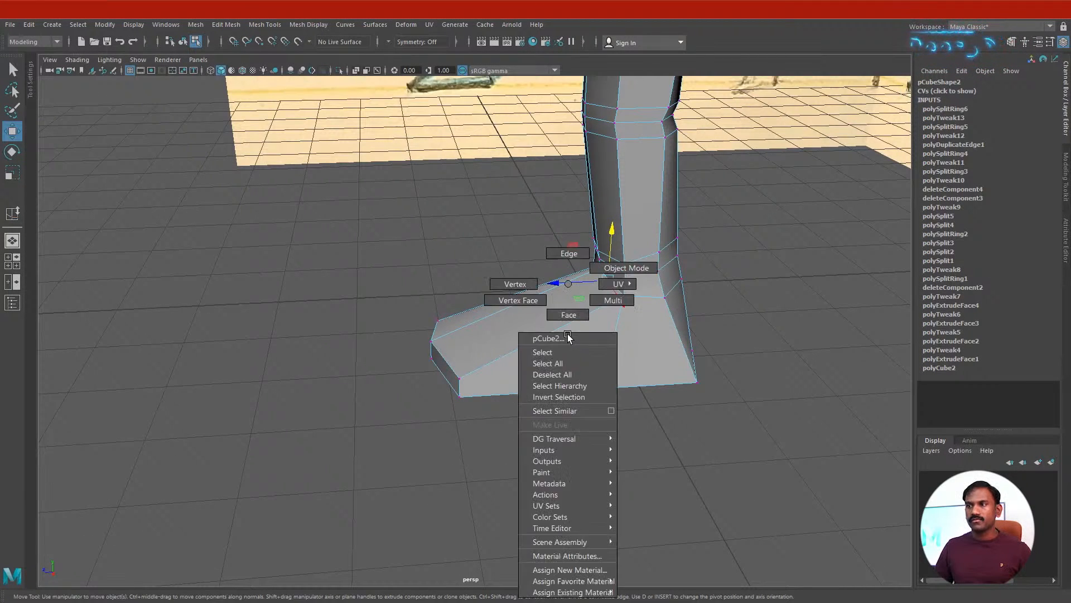
left_click(544, 352)
right_click_drag(558, 346, 491, 311, "shift")
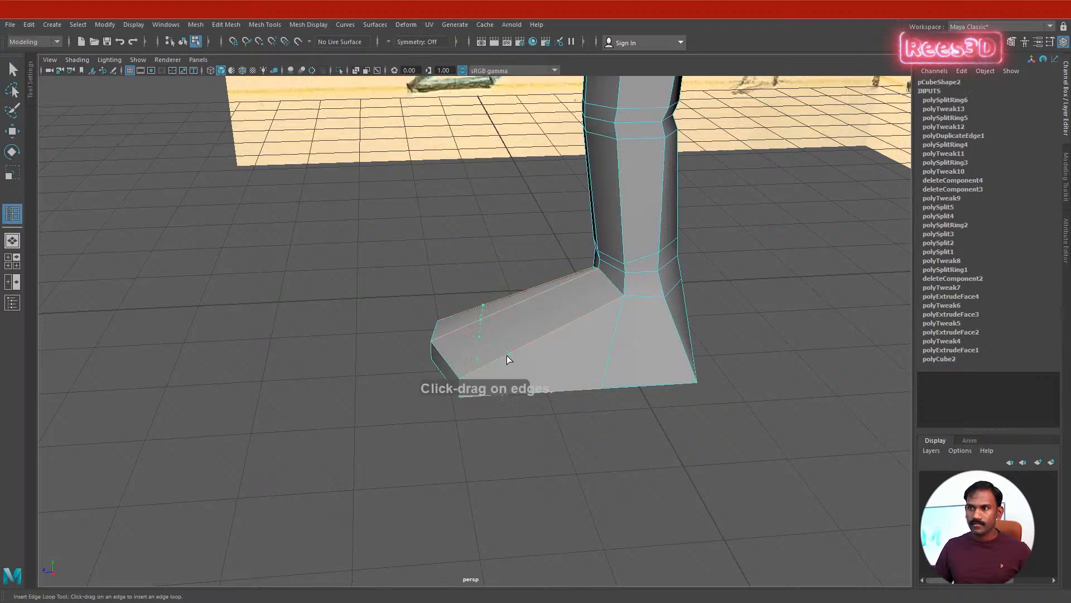
left_click(516, 366)
left_click_drag(521, 376, 508, 357, "alt")
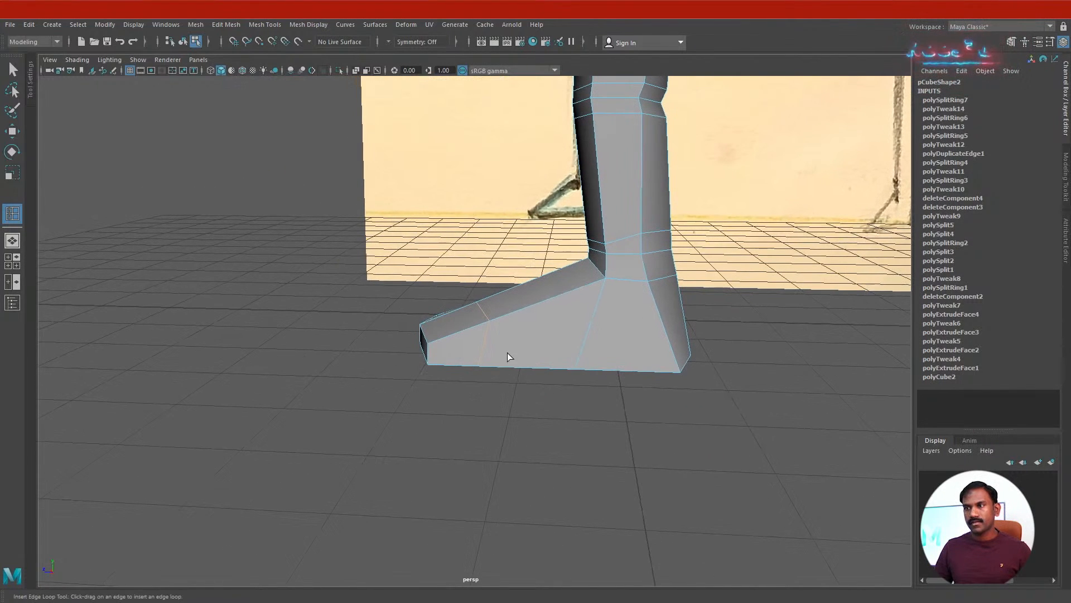
left_click(510, 316)
- In the side view, lower the upper vertices of the two new foot loops to flatten the toe area
key("w")
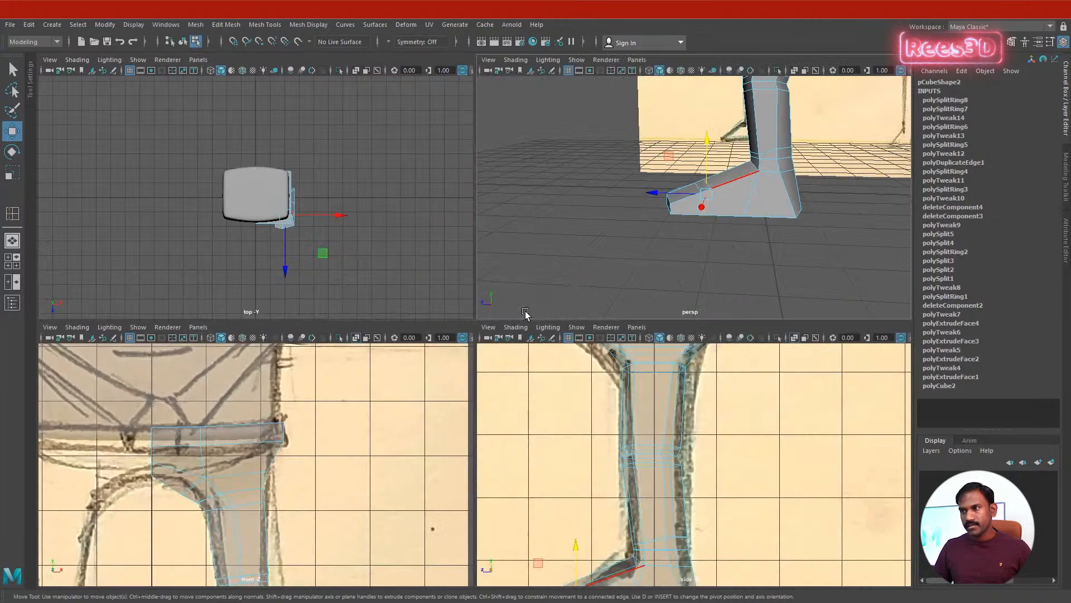
key("space")
key("space")
middle_click_drag(444, 484, 448, 358, "alt")
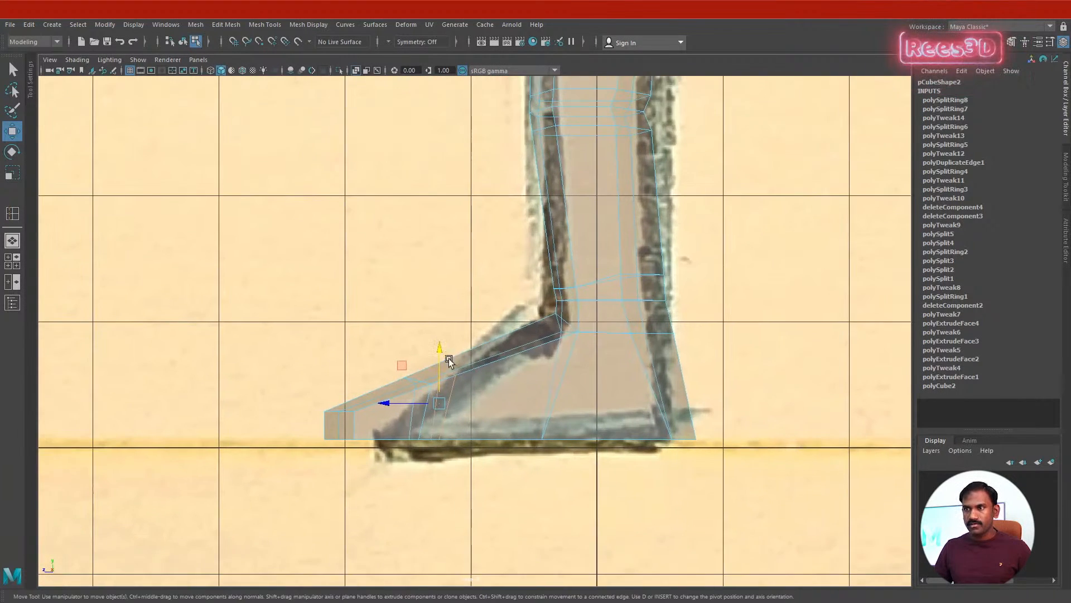
left_click(482, 387)
right_click_drag(481, 386, 441, 382)
left_click_drag(467, 413, 467, 412)
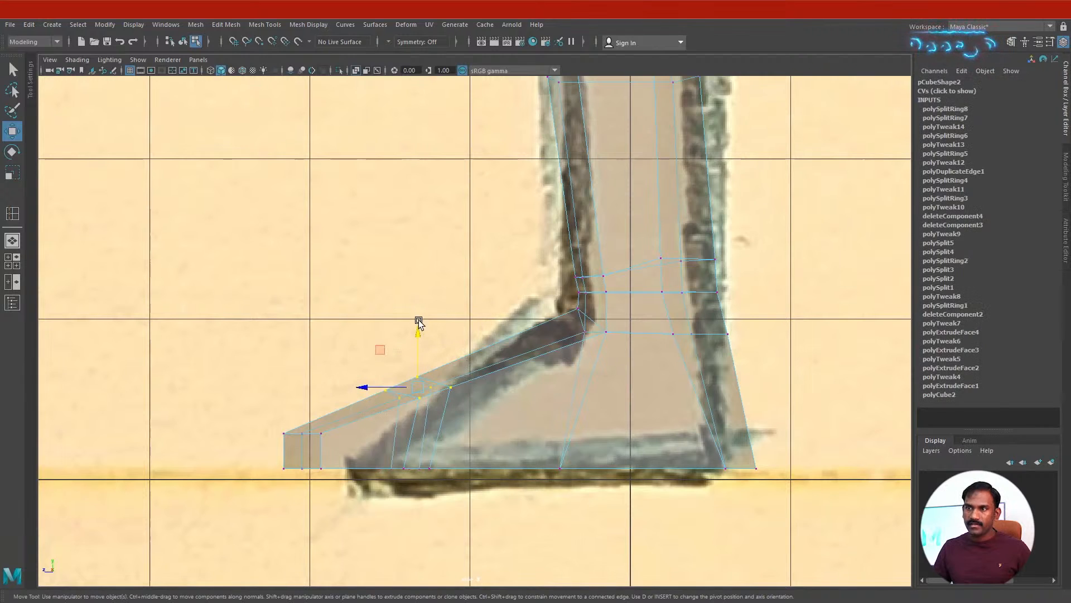
left_click_drag(418, 326, 419, 345)
left_click_drag(425, 448, 425, 447, "alt")
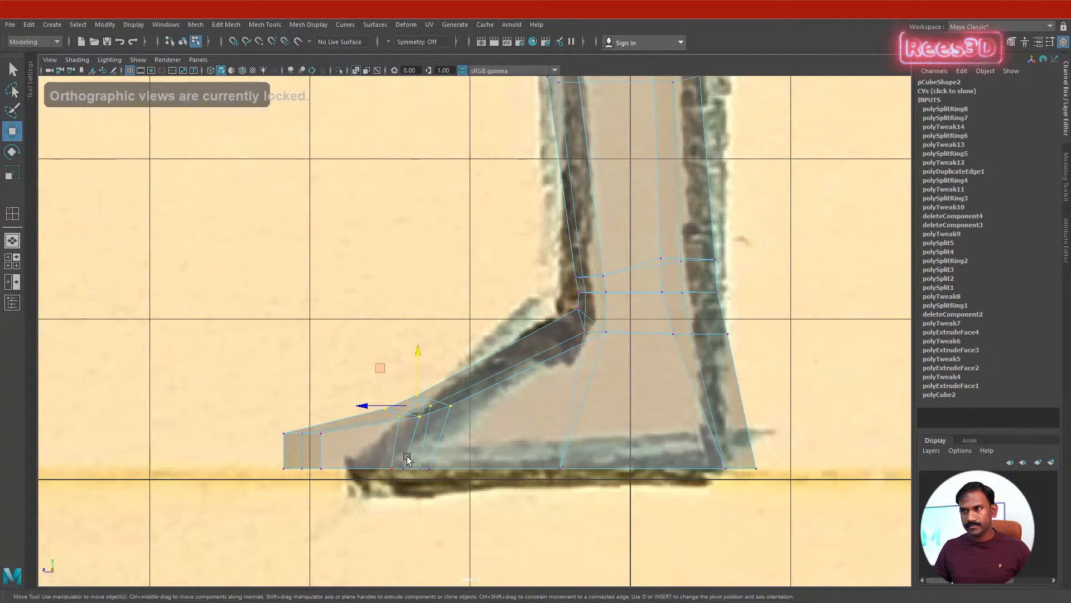
- From below the foot in the perspective view, move the bottom edges of the rear toe loop back toward the heel
key("space")
key("space")
left_click_drag(581, 333, 786, 310, "alt")
right_click_drag(787, 311, 600, 424, "alt")
middle_click_drag(530, 431, 538, 495, "alt")
left_click_drag(538, 495, 433, 445, "alt")
right_click_drag(433, 445, 507, 462, "alt")
middle_click_drag(508, 462, 557, 398, "alt")
key("ctrl+z")
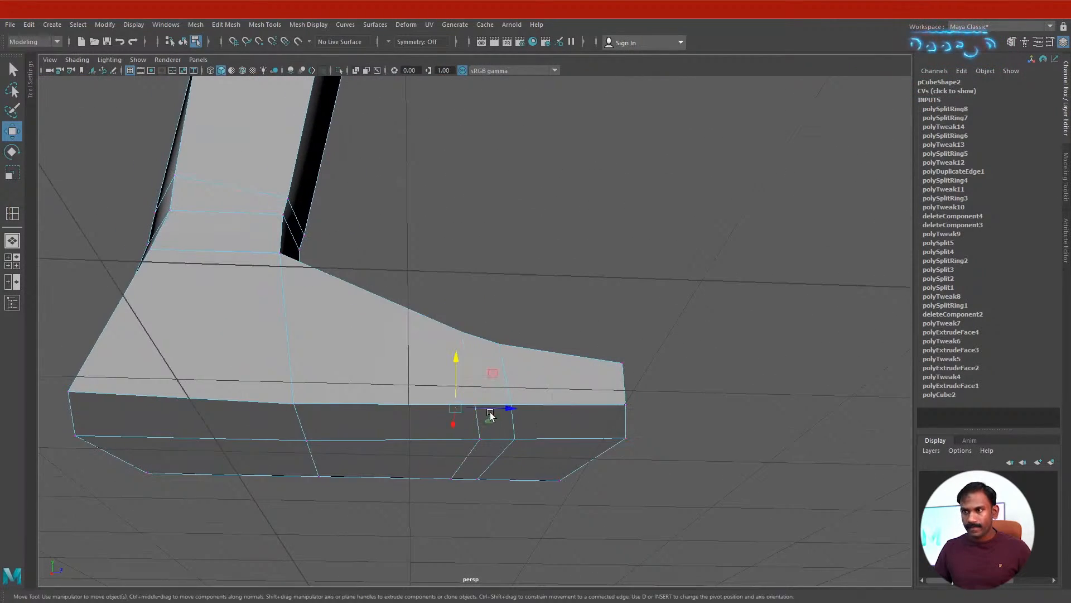
key("ctrl+z")
left_click(478, 419)
left_click(467, 457, "shift")
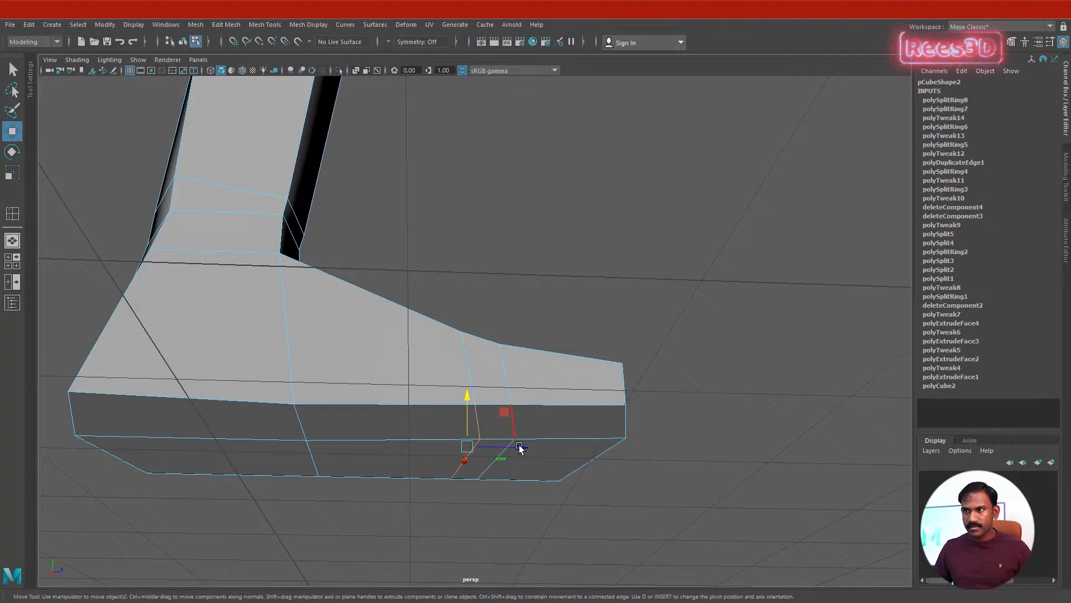
mouse_move(519, 448)
left_mouse_down()
mouse_move(490, 437)
mouse_move(505, 468)
mouse_move(524, 438)
mouse_move(511, 433)
left_mouse_up()
right_click_drag(503, 439, 437, 448)
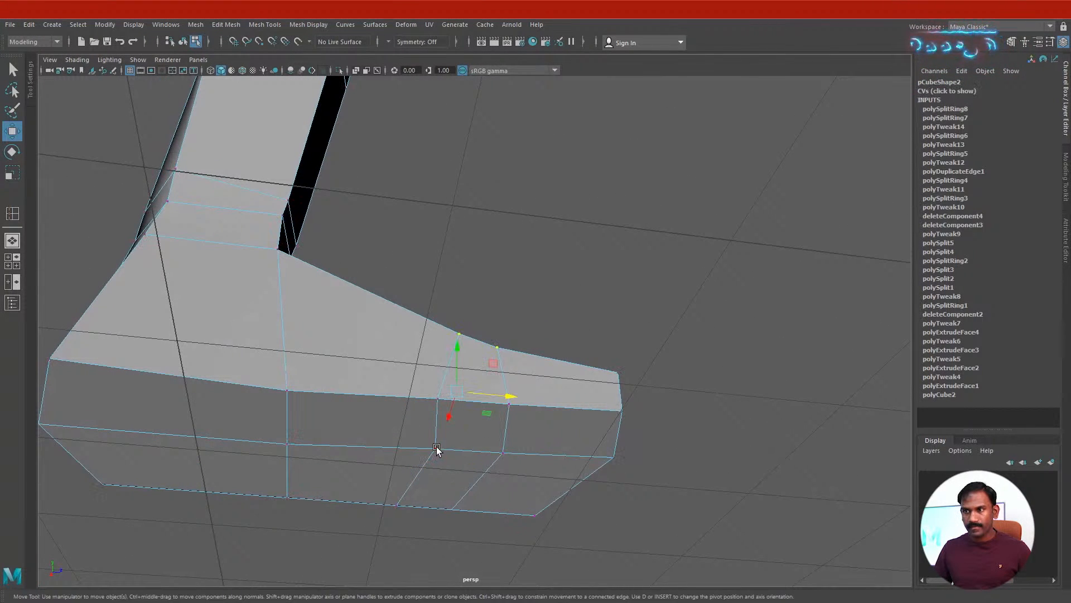
- From below the foot, reposition the middle underside vertex of the rear toe loop and return to object mode
left_click(437, 447)
left_click_drag(483, 451, 502, 480)
right_click_drag(535, 284, 537, 353)
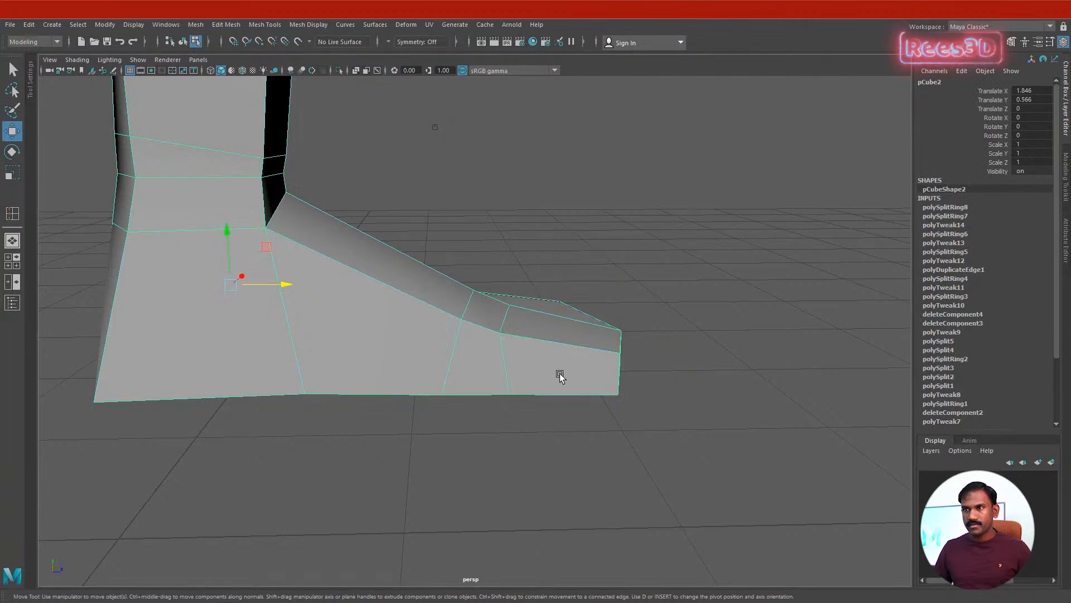
- Insert an edge loop across the foot midway between the two existing toe loops
left_click_drag(560, 373, 538, 281, "alt")
right_click_drag(549, 294, 480, 311, "shift")
left_click(491, 327)
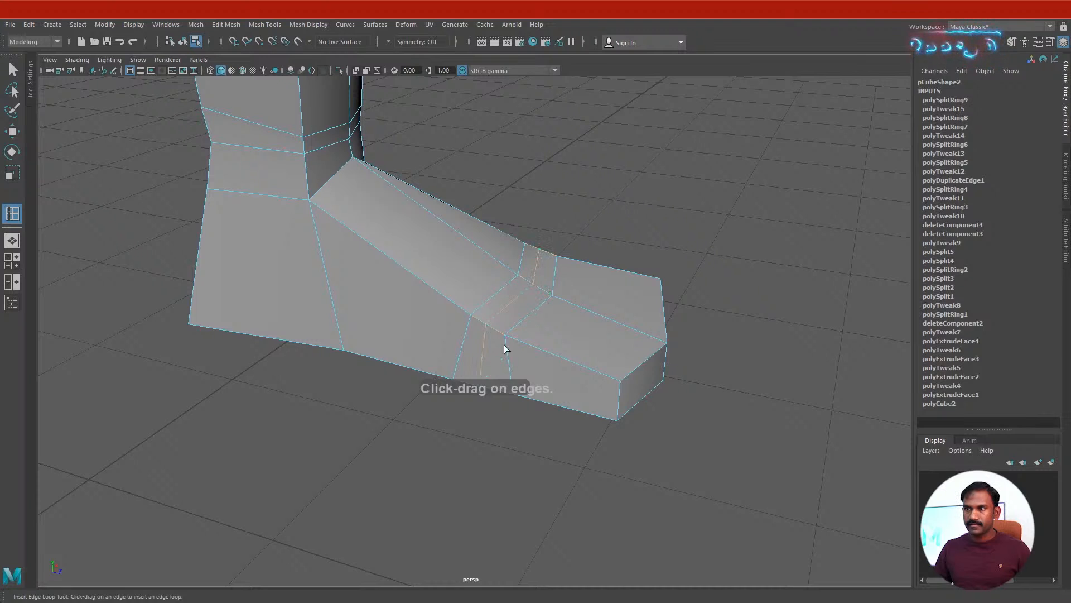
- Adjust the height of the two top edges of the middle toe loop
left_click_drag(504, 347, 581, 333, "alt")
key("w")
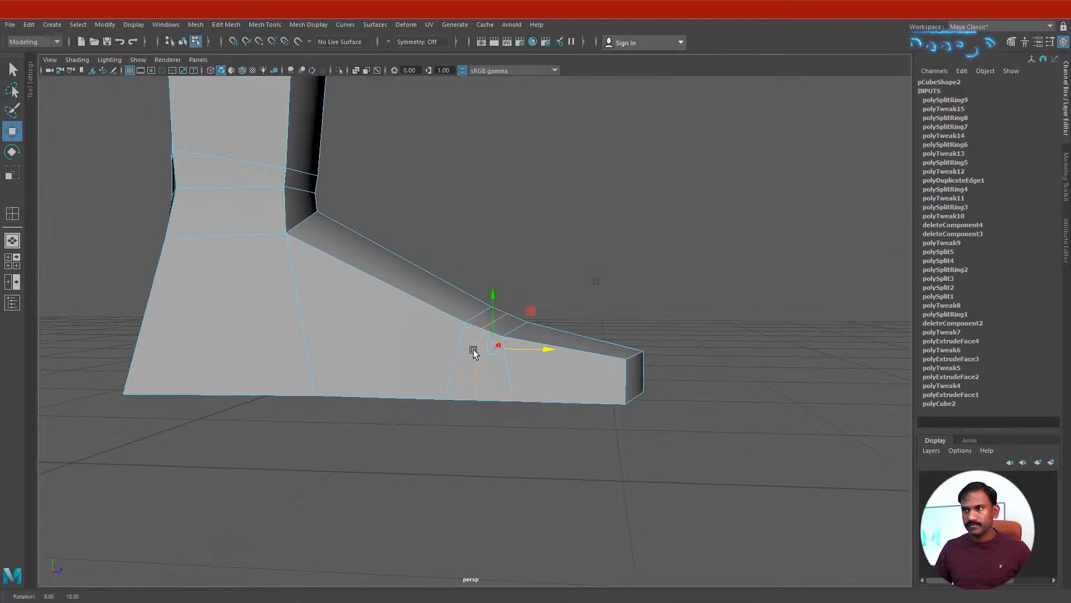
left_click_drag(474, 351, 571, 341, "alt")
left_click(633, 231)
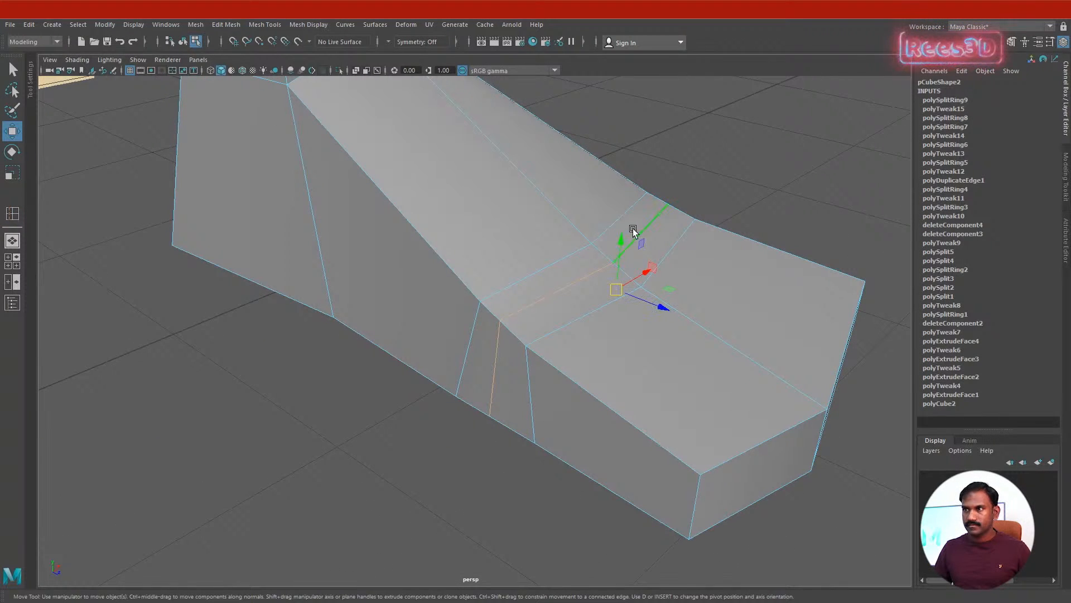
left_click(561, 289, "shift")
left_click_drag(631, 290, 543, 200, "alt")
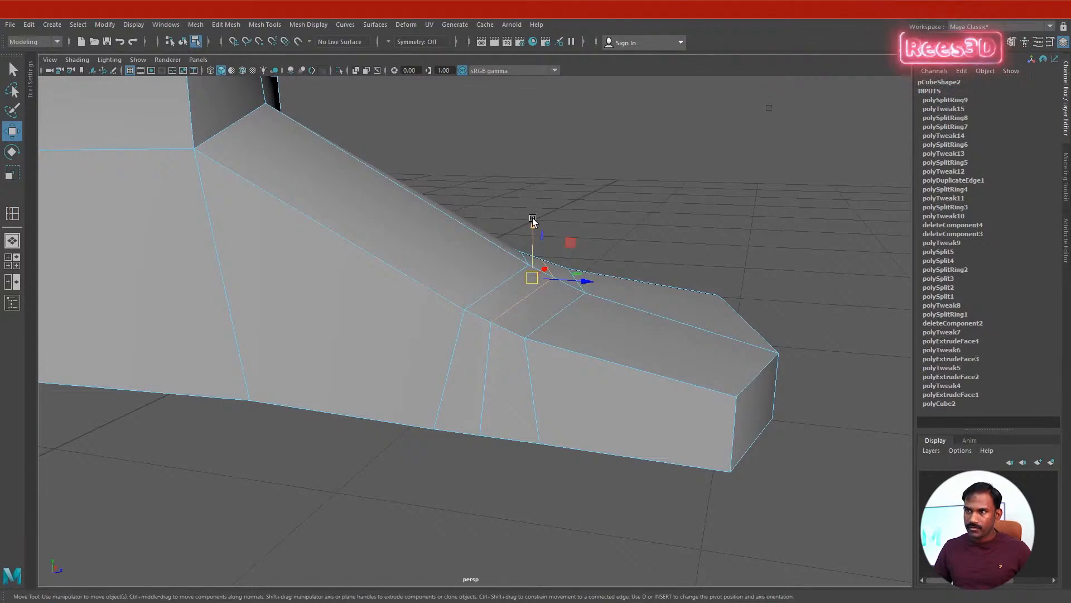
left_click(533, 221)
left_click_drag(564, 294, 603, 313, "alt")
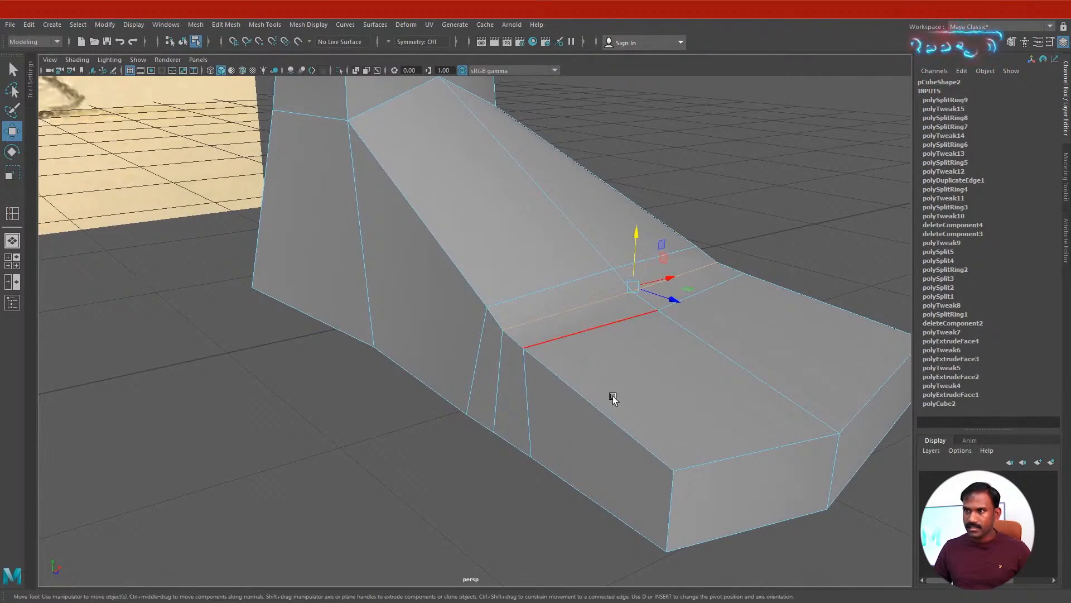
- Preview the leg and foot smoothed, inspect the foot from below and the side, and return to the unsmoothed mesh
mouse_move(612, 396)
left_mouse_down("alt")
mouse_move(734, 328)
mouse_move(789, 375)
mouse_move(584, 413)
mouse_move(719, 366)
mouse_move(522, 363)
mouse_move(537, 352)
mouse_move(517, 372)
mouse_move(545, 318)
mouse_move(504, 334)
mouse_move(506, 264)
left_mouse_up("alt")
right_click_drag(507, 262, 495, 337)
key("3")
left_click(622, 278)
left_click_drag(622, 278, 552, 300, "alt")
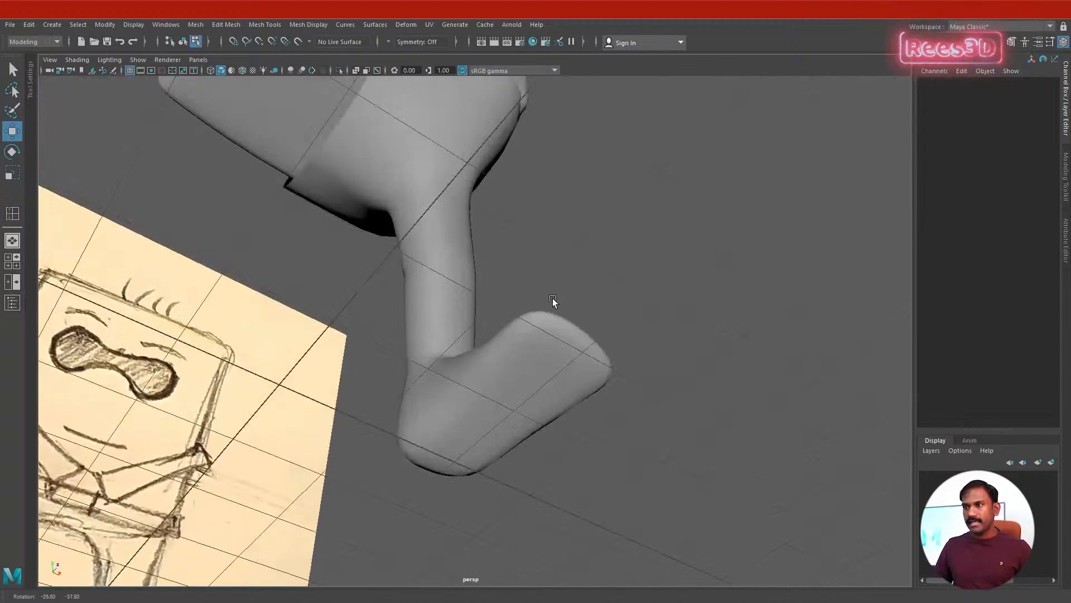
left_click(480, 420)
left_click_drag(557, 363, 450, 375, "alt")
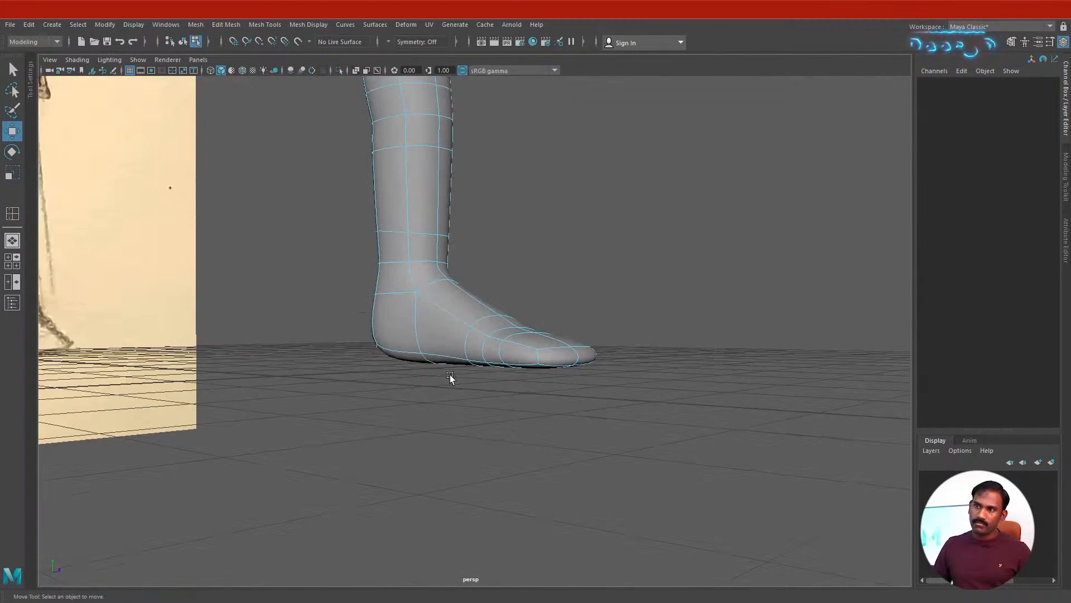
key("1")
- Select all the faces on the underside of the foot and extrude them slightly downward to form a sole
left_click_drag(431, 335, 504, 403, "alt")
right_click_drag(504, 403, 657, 355, "alt")
left_click_drag(658, 355, 618, 368, "alt")
right_click_drag(619, 369, 616, 313)
left_click(655, 375)
left_click(655, 374)
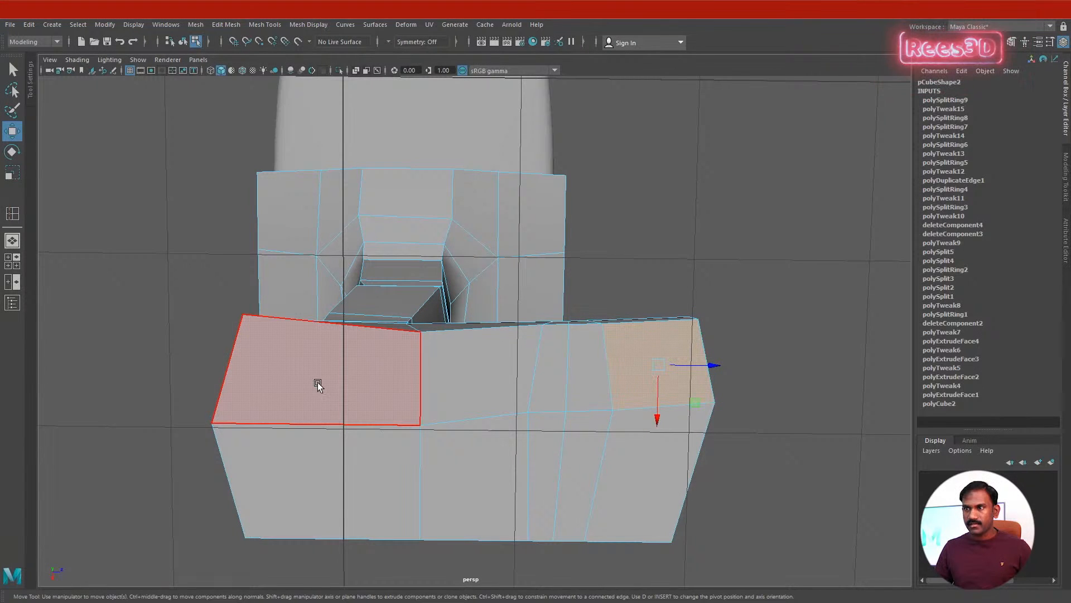
left_click(317, 383)
left_click(492, 380, "shift")
left_click(542, 375, "shift")
left_click(590, 373, "shift")
left_click(636, 385, "shift")
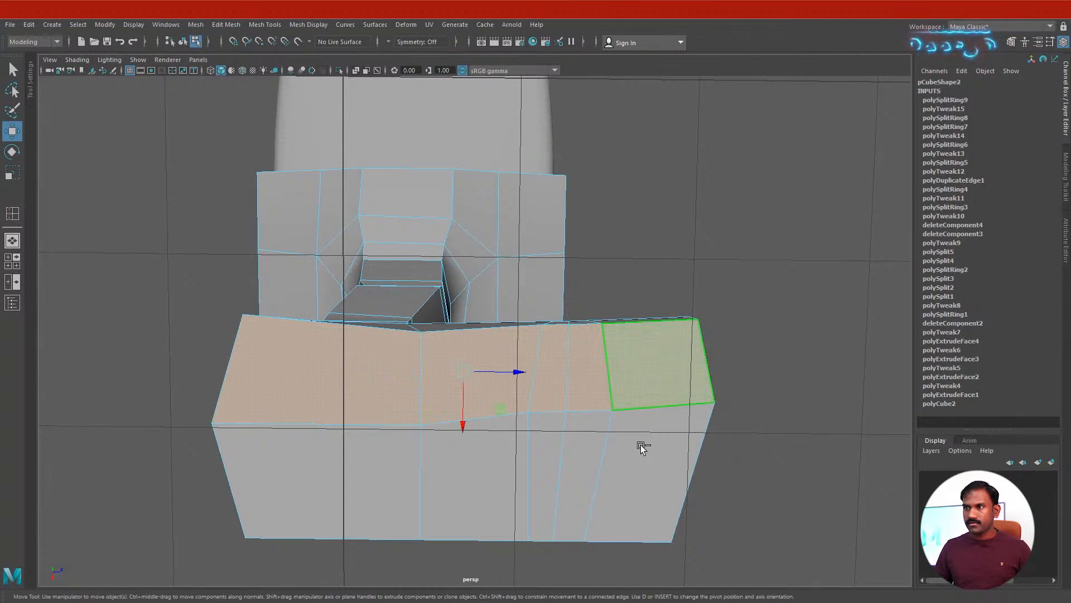
left_click(641, 445, "shift")
left_click(594, 473, "shift")
left_click(540, 475, "shift")
left_click(482, 488, "shift")
left_click(393, 503, "shift")
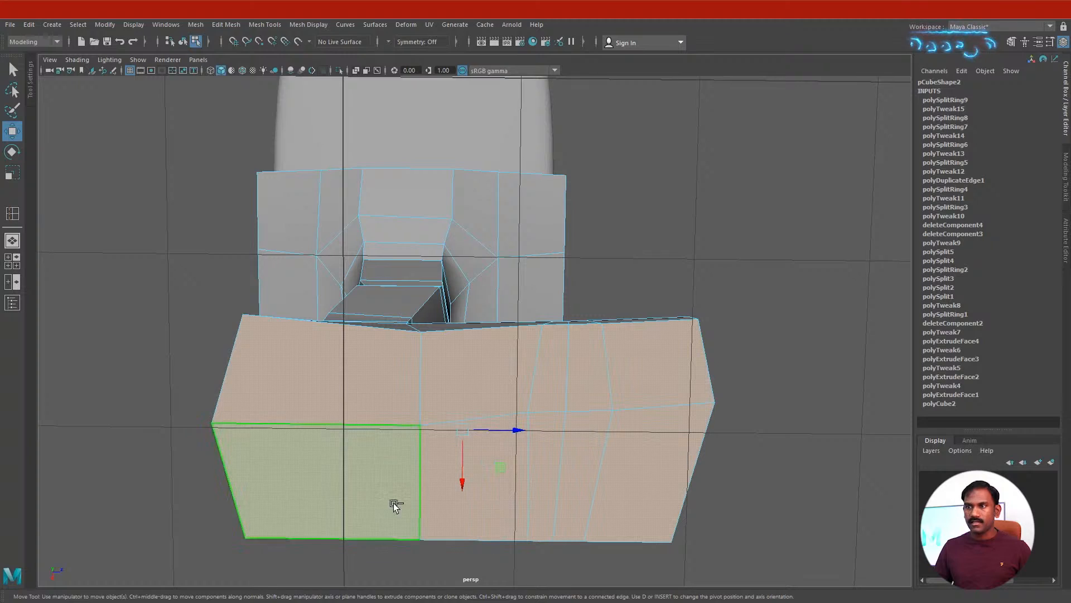
left_click_drag(393, 503, 653, 329, "alt")
right_click_drag(654, 330, 659, 351, "shift")
left_click_drag(658, 352, 622, 393, "alt")
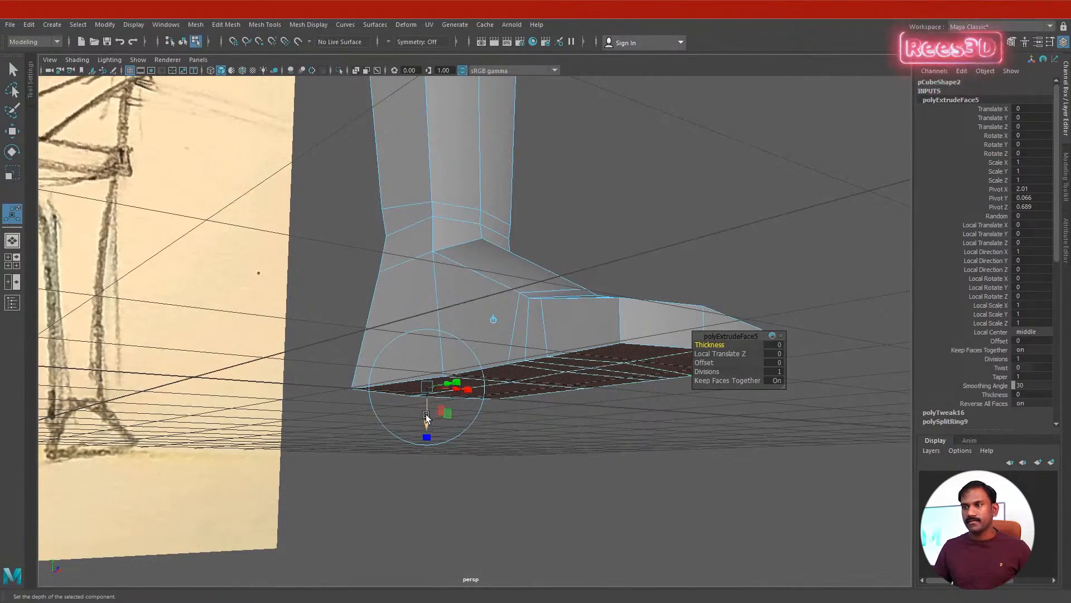
left_click_drag(426, 423, 423, 426)
mouse_move(480, 347)
right_mouse_down()
mouse_move(500, 346)
mouse_move(497, 355)
right_mouse_up()
- In the side view, select the bottom rows of sole vertices and adjust their height to the reference ground line
left_click_drag(497, 355, 550, 391, "alt")
right_click_drag(502, 374, 481, 375)
key("space")
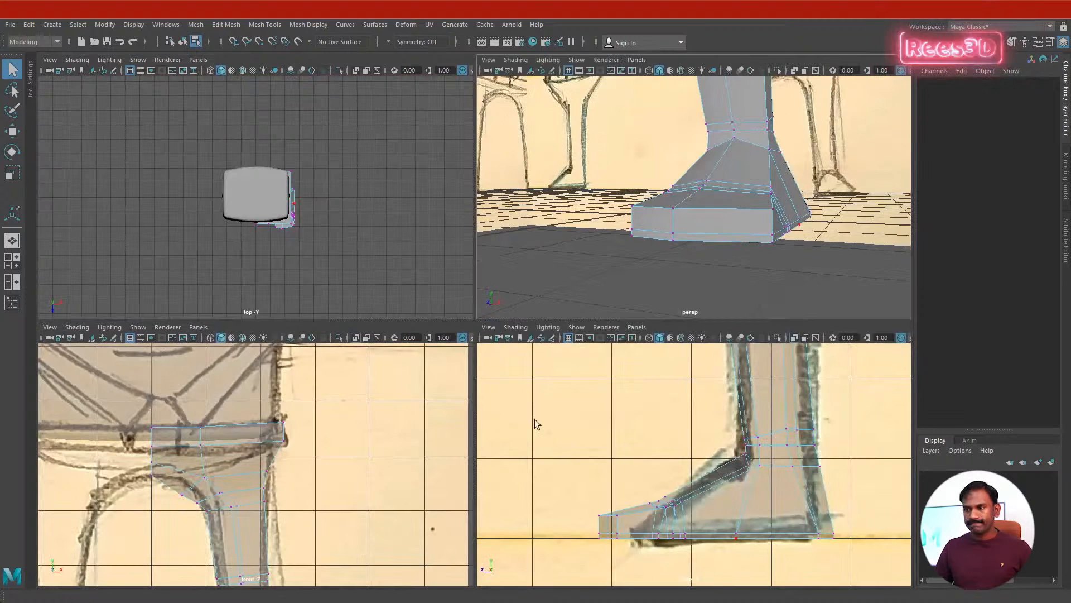
key("space")
left_click_drag(227, 448, 816, 491)
key("w")
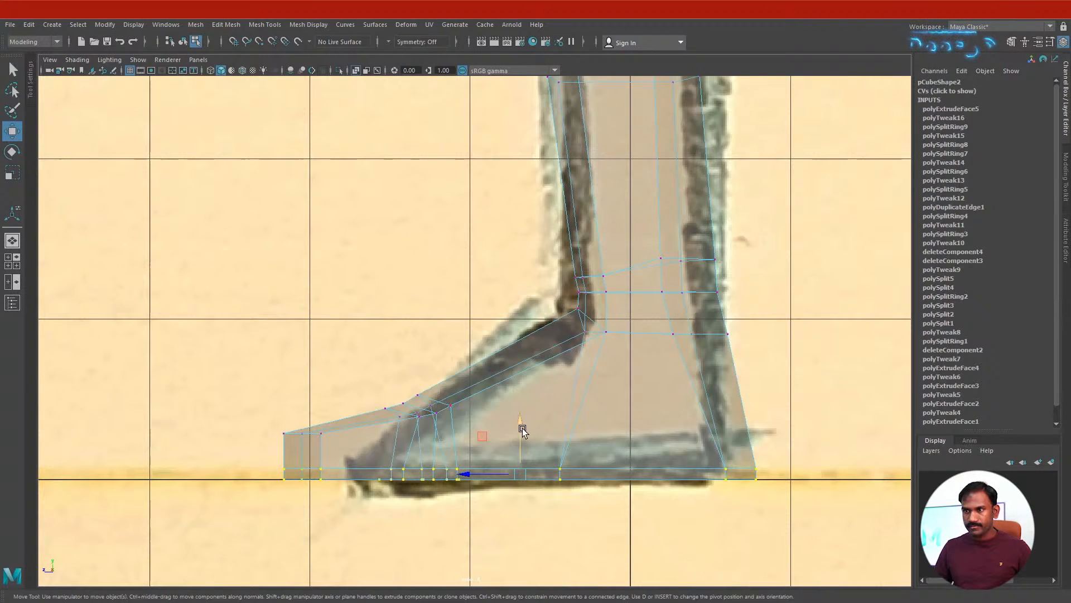
left_click_drag(522, 427, 524, 430)
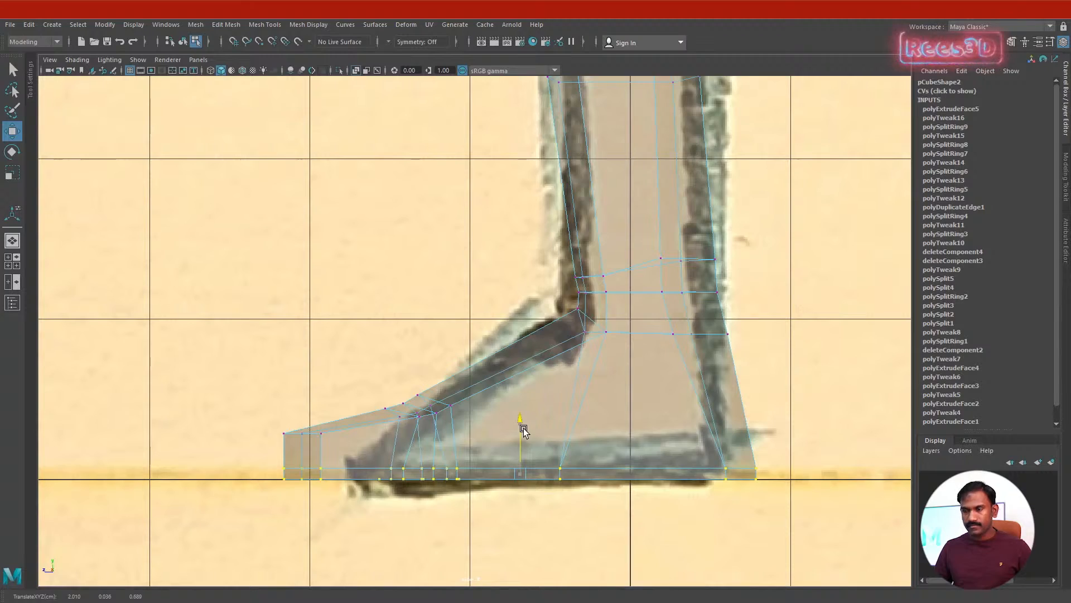
key("space")
- Preview the leg with smoothing, examine its overall shape with the new sole, and return to the unsmoothed mesh
left_click_drag(607, 280, 442, 279)
right_click_drag(442, 279, 436, 340)
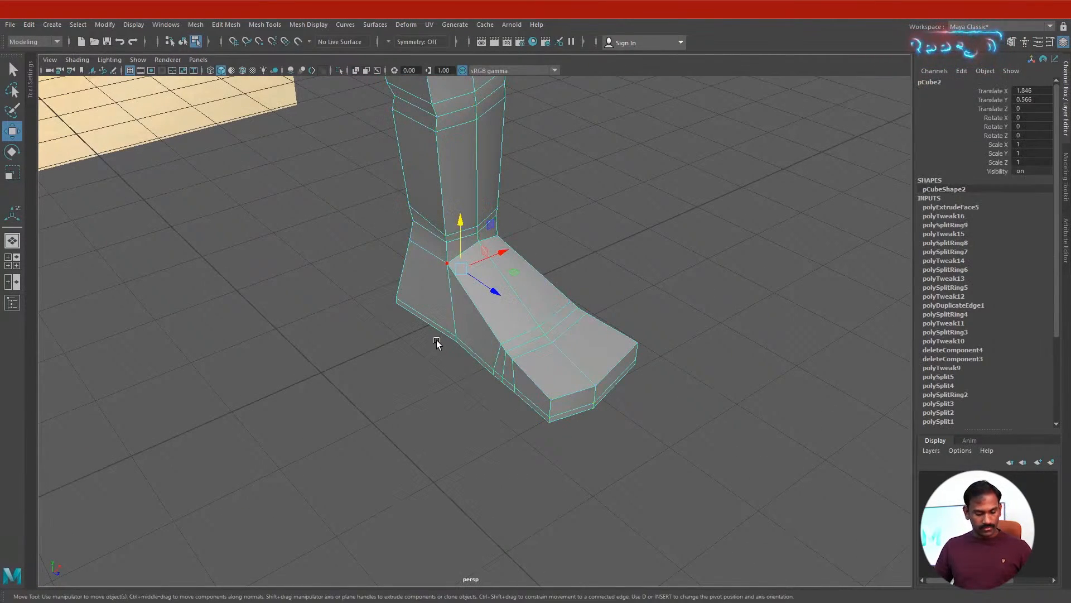
key("3")
left_click(624, 267)
mouse_move(477, 333)
left_mouse_down("alt")
mouse_move(435, 322)
mouse_move(439, 297)
mouse_move(521, 278)
mouse_move(621, 316)
mouse_move(591, 366)
mouse_move(475, 352)
left_mouse_up("alt")
mouse_move(476, 352)
right_mouse_down("alt")
mouse_move(574, 293)
mouse_move(485, 342)
right_mouse_up("alt")
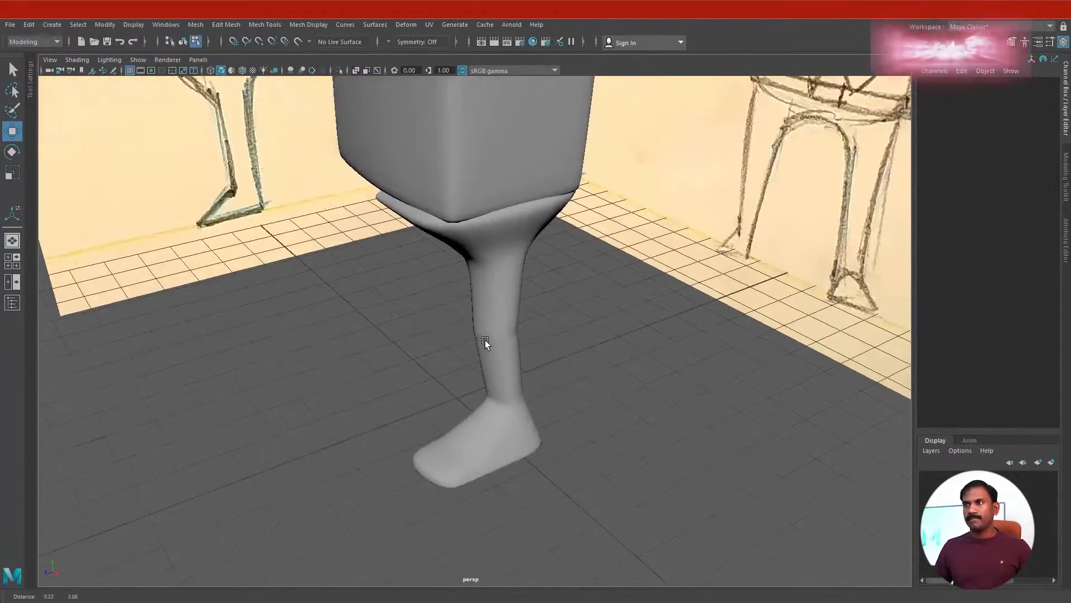
mouse_move(486, 342)
left_mouse_down("alt")
mouse_move(581, 299)
mouse_move(693, 301)
mouse_move(599, 323)
mouse_move(472, 327)
mouse_move(601, 302)
left_mouse_up("alt")
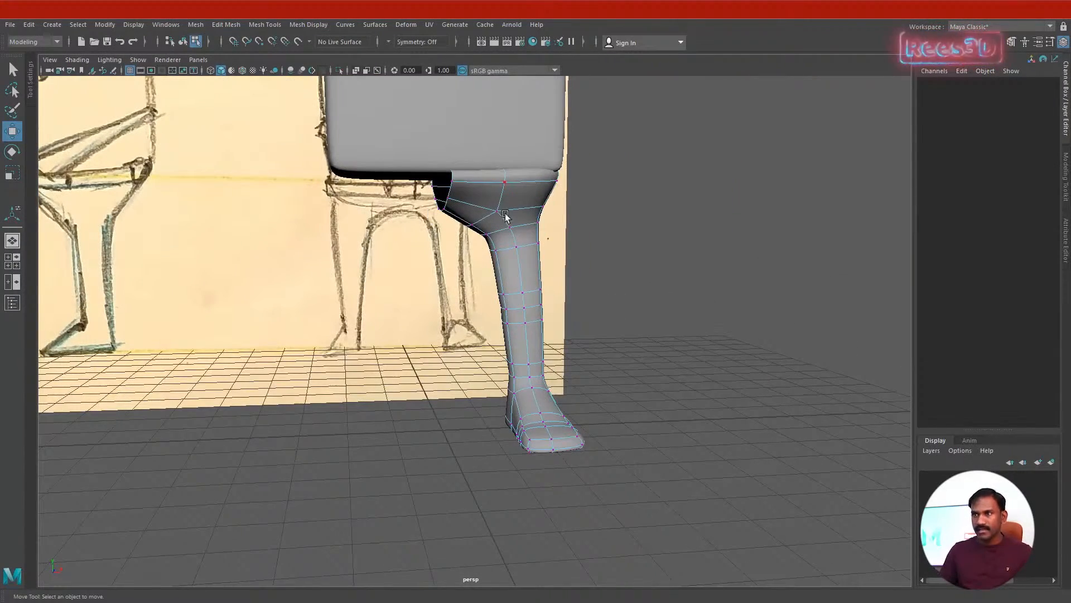
key("1")
- Move the vertical edge at the hip band's front outer corner back toward the body
left_click_drag(520, 217, 419, 200, "alt")
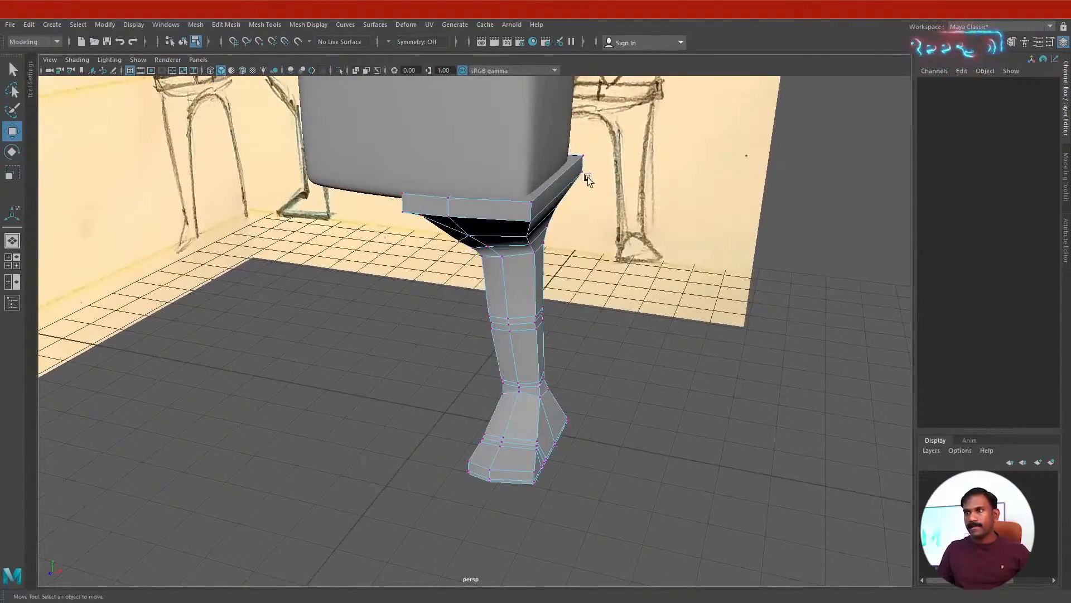
left_click_drag(588, 176, 460, 187, "alt")
right_click_drag(460, 186, 544, 366, "alt")
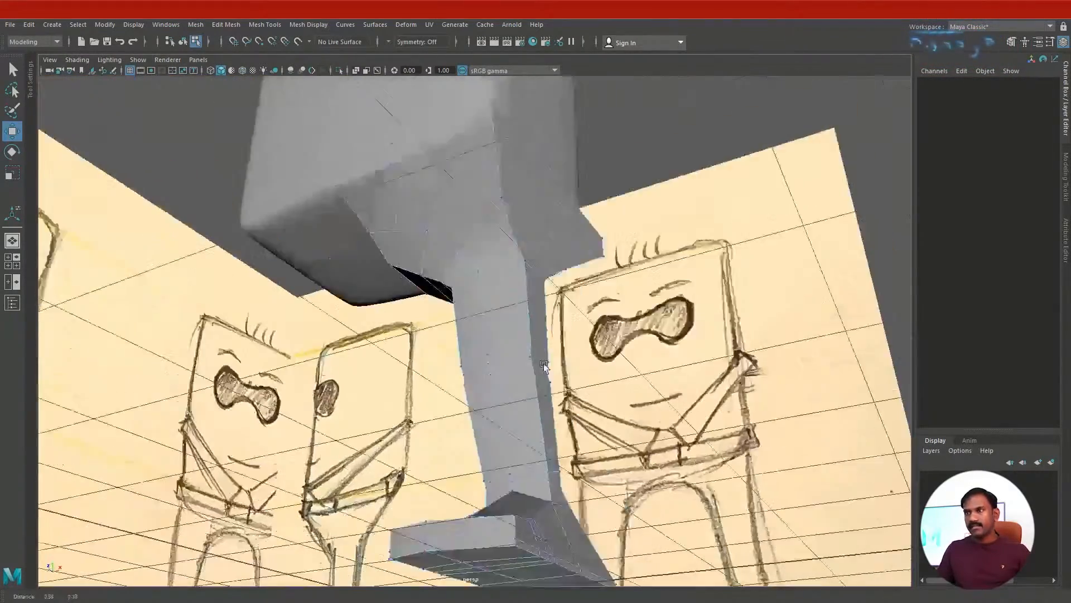
mouse_move(544, 366)
left_mouse_down("alt")
mouse_move(476, 330)
mouse_move(412, 467)
mouse_move(408, 375)
mouse_move(361, 483)
mouse_move(373, 333)
mouse_move(374, 427)
mouse_move(396, 323)
mouse_move(504, 385)
mouse_move(433, 390)
left_mouse_up("alt")
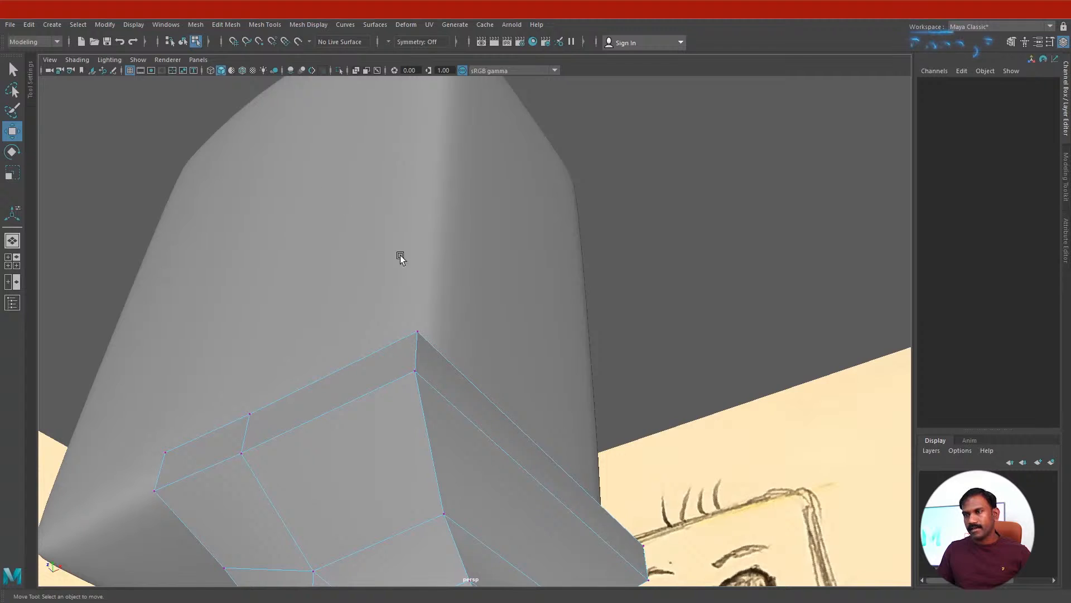
mouse_move(400, 255)
left_mouse_down("alt")
mouse_move(451, 456)
mouse_move(370, 510)
left_mouse_up("alt")
left_click(368, 512)
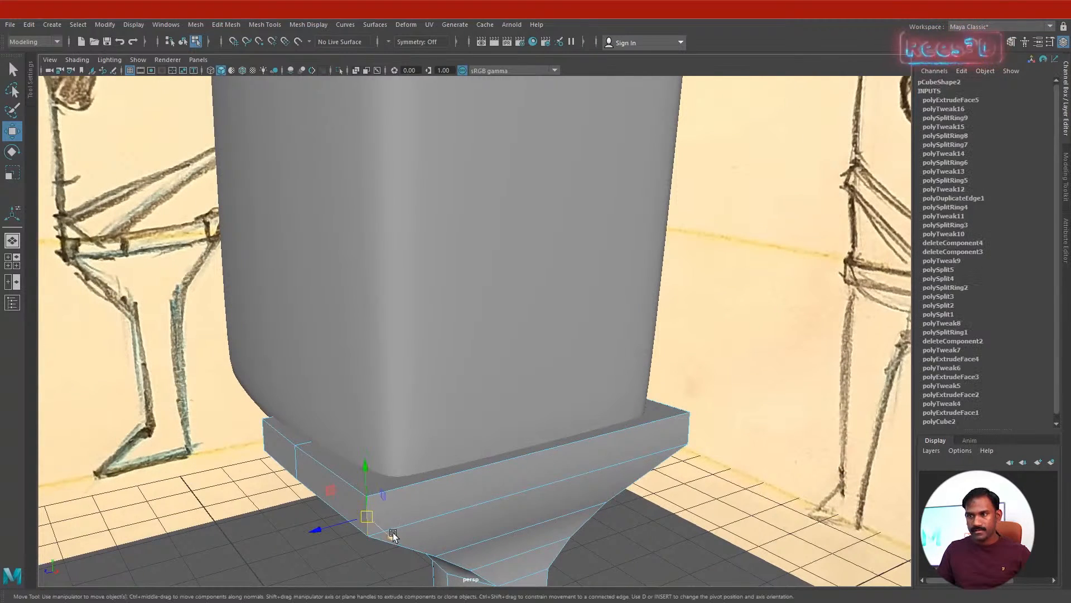
left_click_drag(464, 446, 364, 318, "alt")
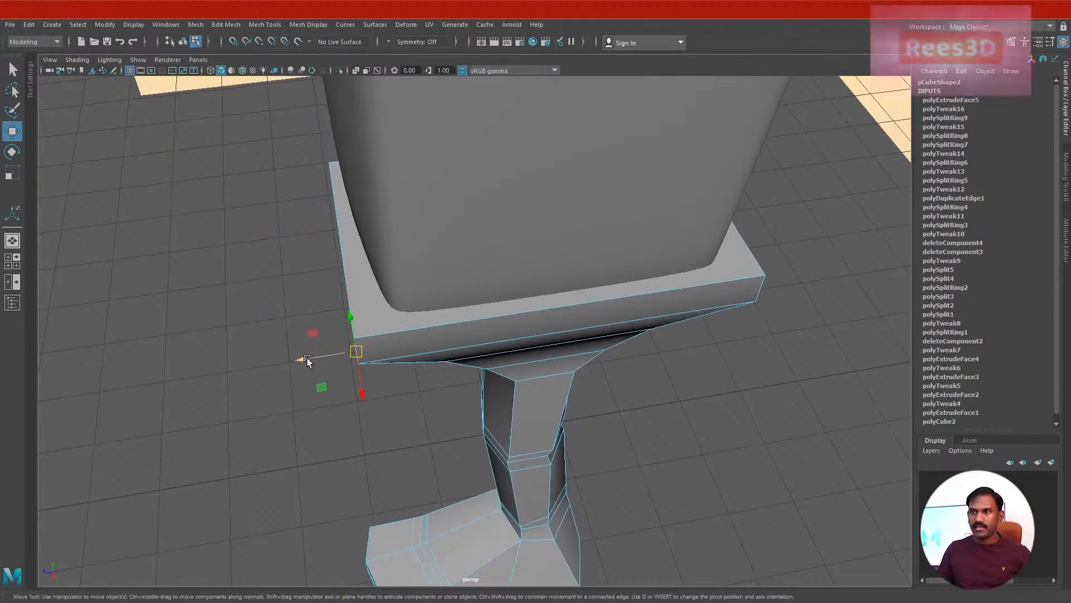
left_click_drag(307, 361, 342, 357)
- Move the vertical edge at the hip band's rear outer corner forward, closer to the body
mouse_move(395, 387)
left_mouse_down()
mouse_move(389, 372)
mouse_move(557, 337)
mouse_move(627, 361)
mouse_move(454, 376)
mouse_move(653, 413)
mouse_move(574, 378)
mouse_move(666, 378)
left_mouse_up()
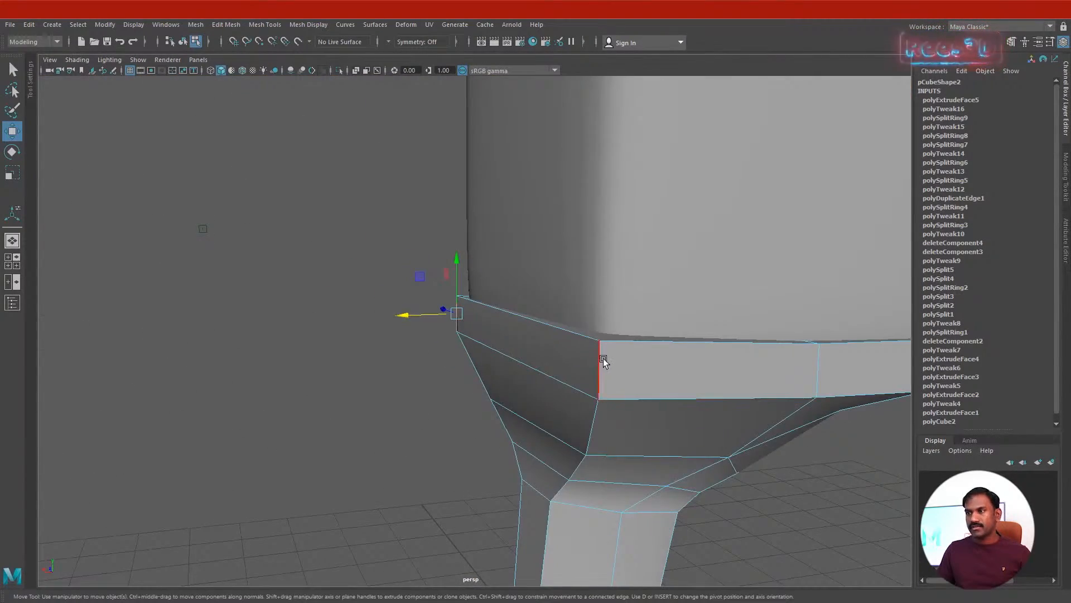
left_click_drag(603, 361, 572, 389, "alt")
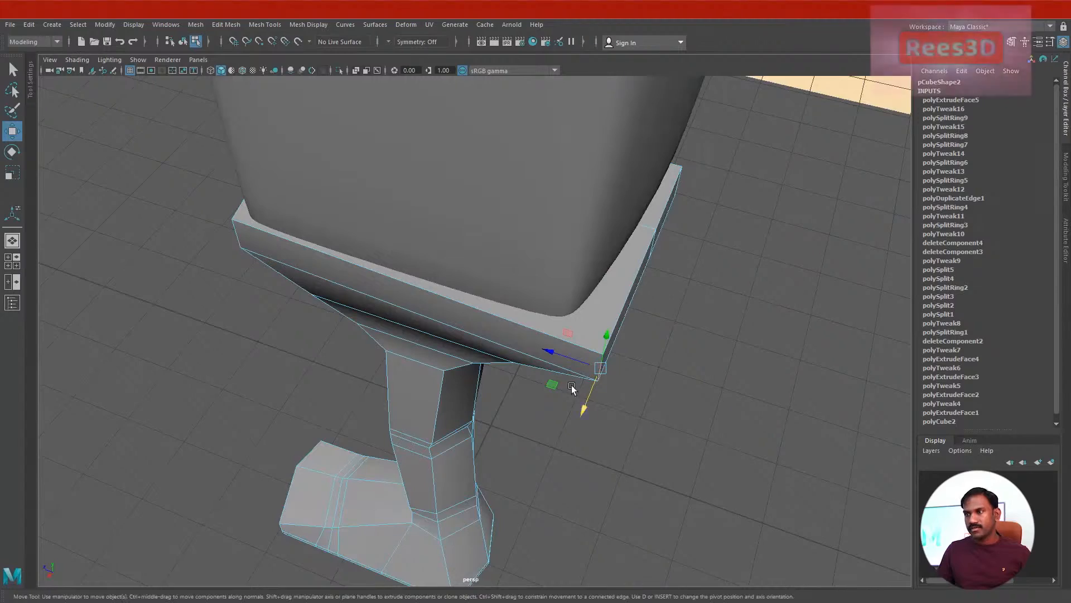
left_click_drag(564, 353, 535, 339)
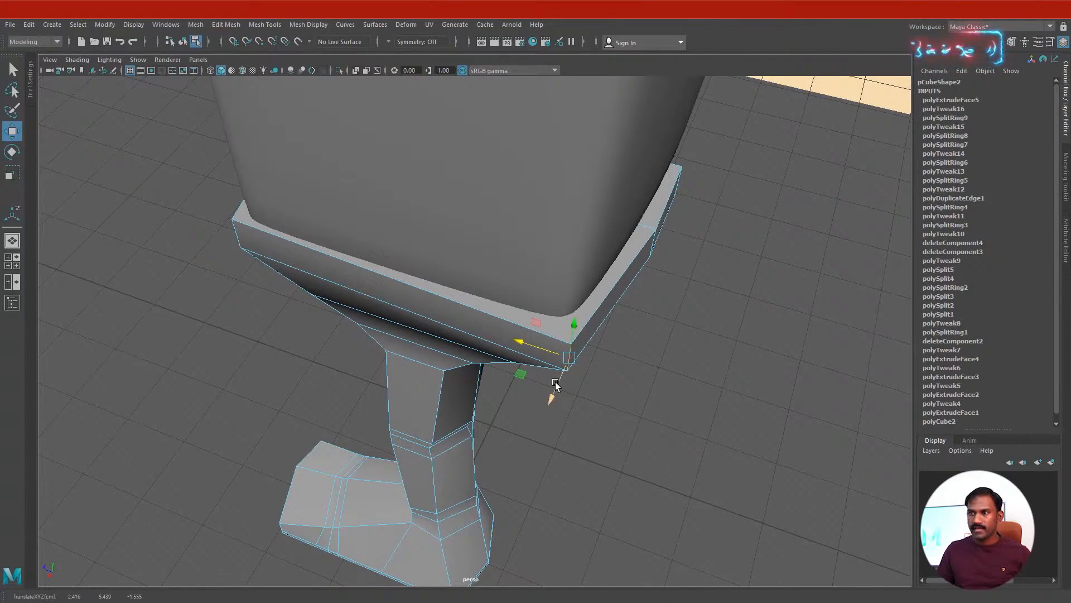
- Insert a vertical edge loop down the middle of the leg's outer side, starting from the hip band
mouse_move(555, 382)
left_mouse_down("alt")
mouse_move(617, 323)
mouse_move(590, 285)
mouse_move(510, 339)
mouse_move(526, 317)
mouse_move(517, 256)
left_mouse_up("alt")
left_click_drag(547, 324, 538, 285, "alt")
right_click_drag(538, 283, 478, 314)
left_click_drag(556, 329, 558, 349, "alt")
left_click(548, 313)
left_click_drag(533, 294, 534, 298)
left_click_drag(534, 298, 574, 306, "alt")
right_click_drag(575, 306, 562, 447, "alt")
left_click_drag(562, 447, 558, 432, "alt")
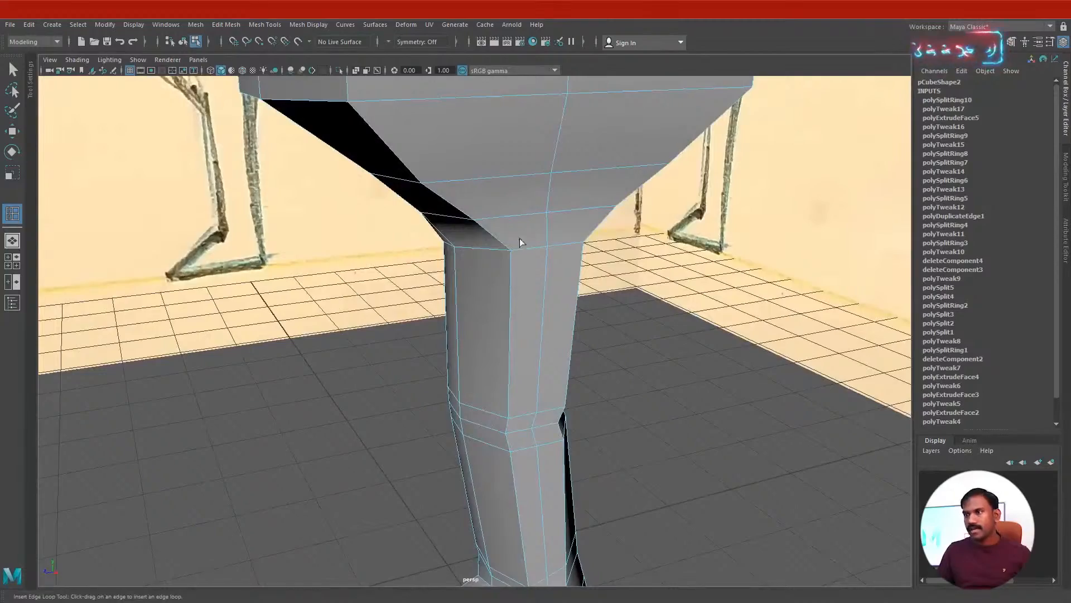
- Select the thigh's front and back outer corner edges and shift them slightly sideways
middle_click_drag(584, 483, 561, 359, "alt")
left_click_drag(561, 359, 587, 352, "alt")
key("w")
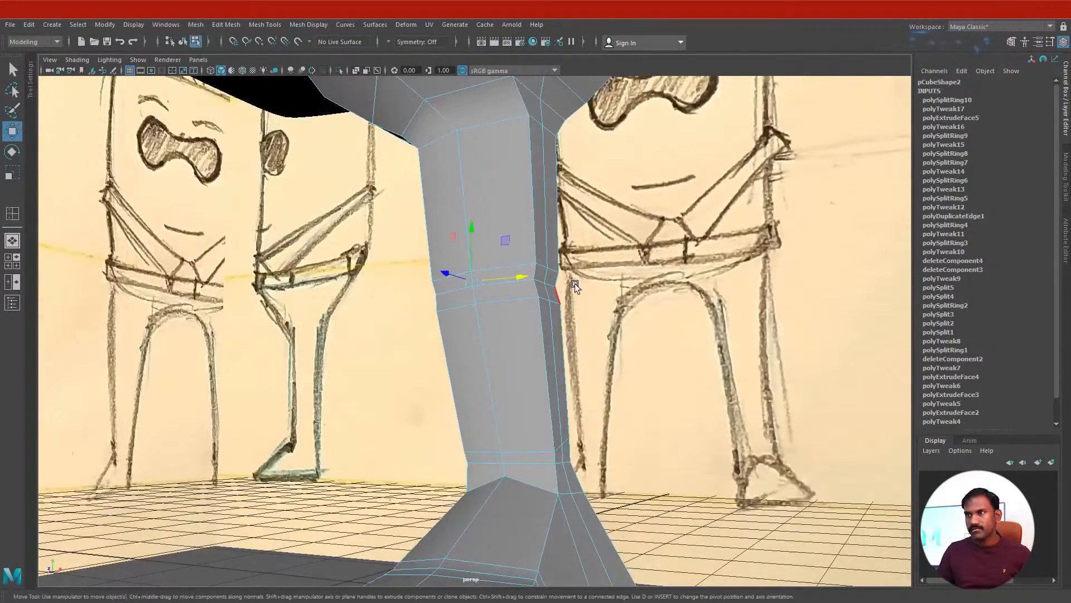
middle_click_drag(575, 284, 571, 509, "alt")
left_click_drag(570, 508, 472, 493, "alt")
mouse_move(552, 377)
left_mouse_down("alt")
mouse_move(587, 354)
mouse_move(598, 329)
mouse_move(557, 376)
left_mouse_up("alt")
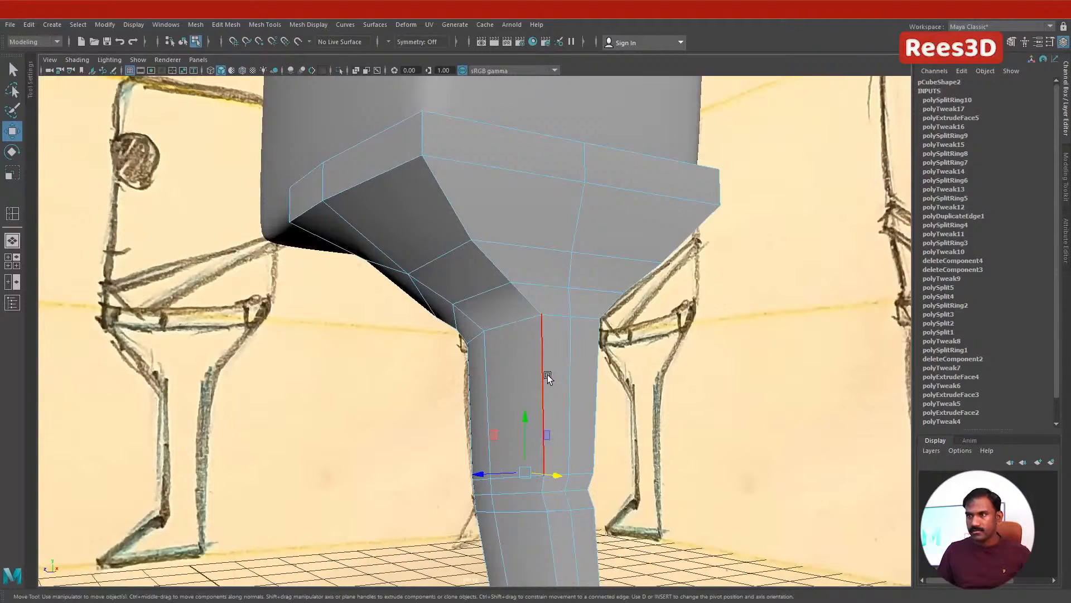
left_click_drag(578, 414, 537, 424, "alt")
left_click_drag(617, 423, 523, 440, "alt")
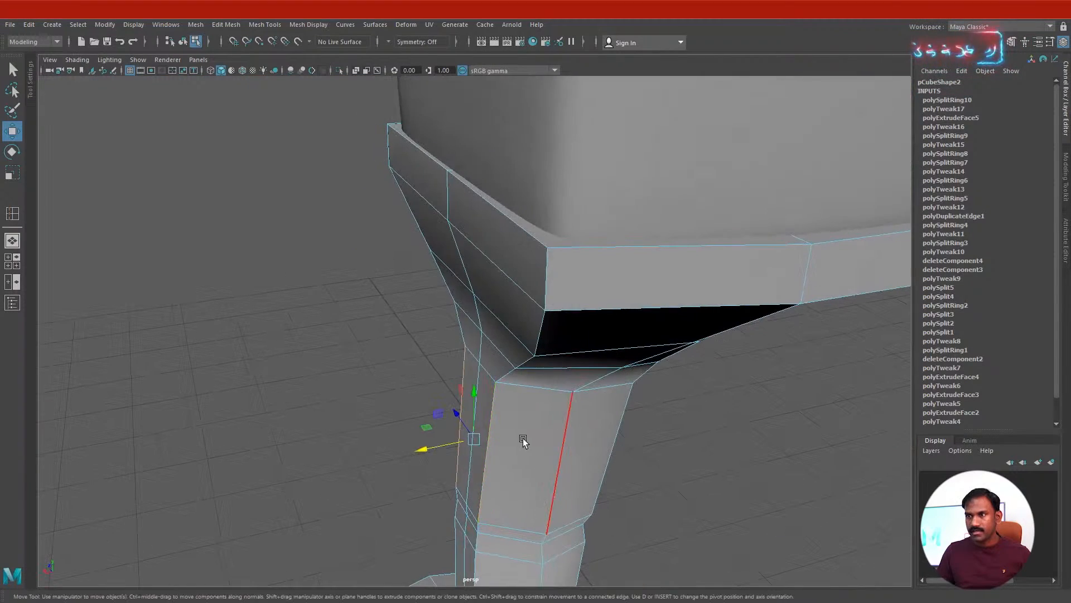
left_click_drag(462, 470, 622, 467, "alt")
mouse_move(590, 373)
left_mouse_down()
mouse_move(578, 371)
mouse_move(582, 381)
left_mouse_up()
left_click_drag(628, 494, 562, 357, "alt")
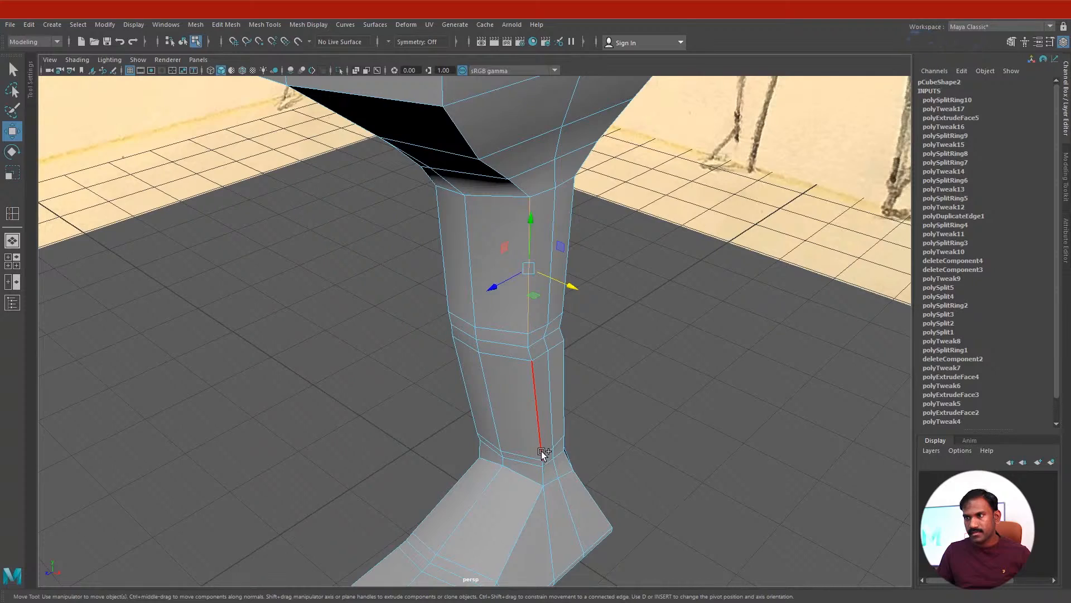
- Select the front and back outer corner edges along the leg's thigh and shin
left_click(541, 454)
left_click_drag(595, 426, 616, 319, "alt")
left_click(612, 302, "shift")
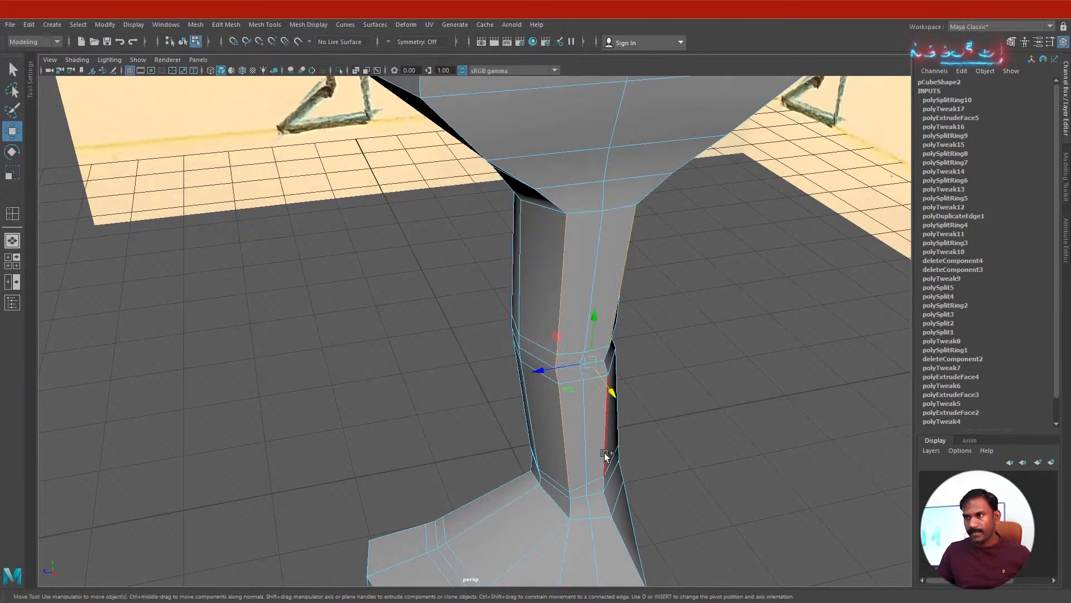
left_click(606, 449, "shift")
left_click_drag(606, 448, 621, 454, "alt")
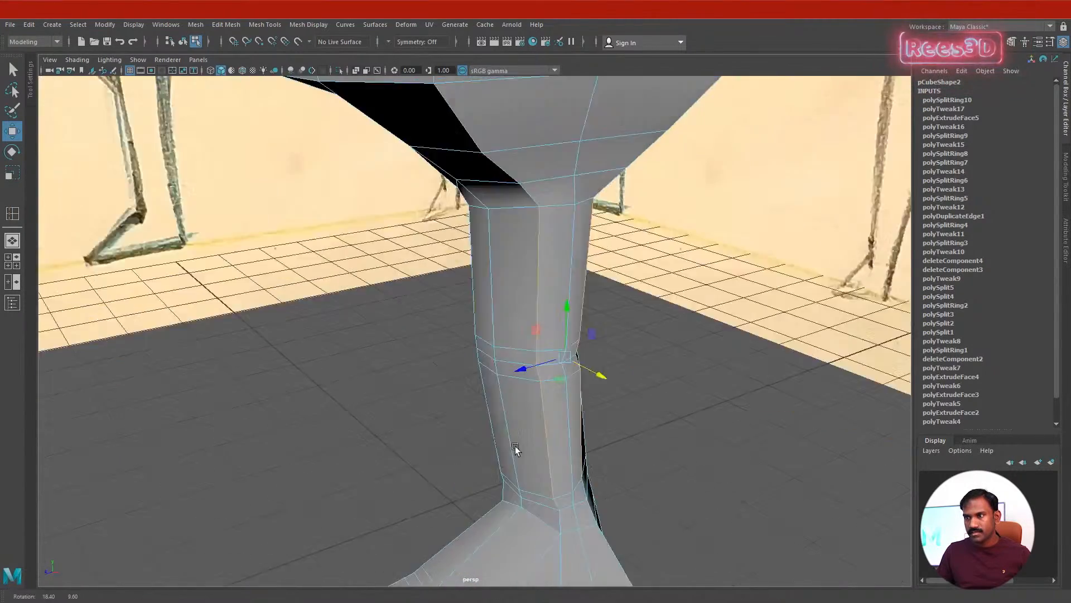
- Select the inner corner edges along the thigh and shin and move them sideways toward the leg's centre
left_click_drag(515, 448, 602, 323, "alt")
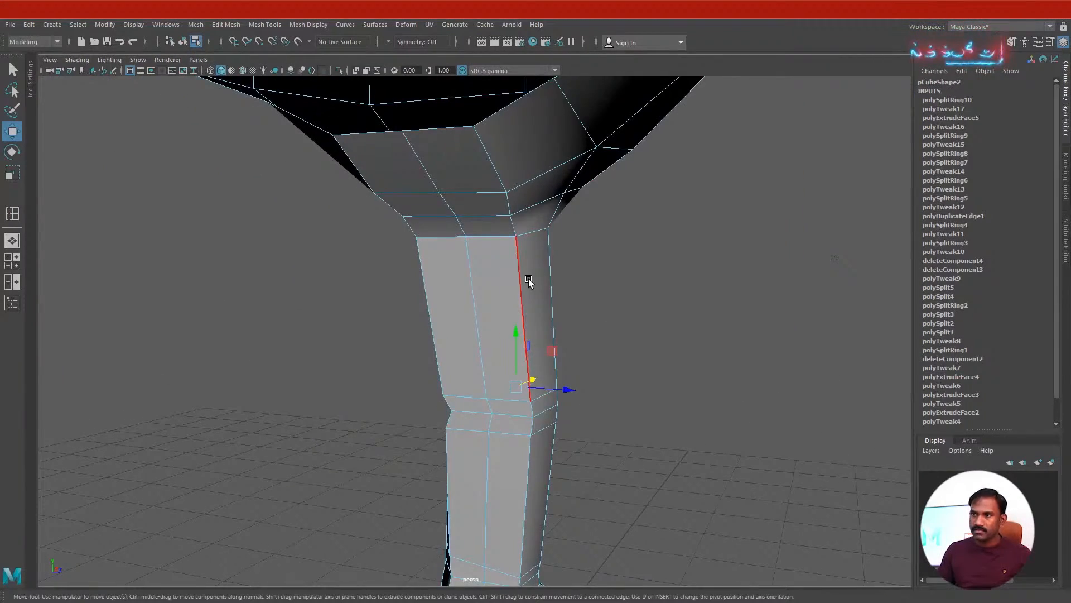
middle_click_drag(627, 386, 675, 289, "alt")
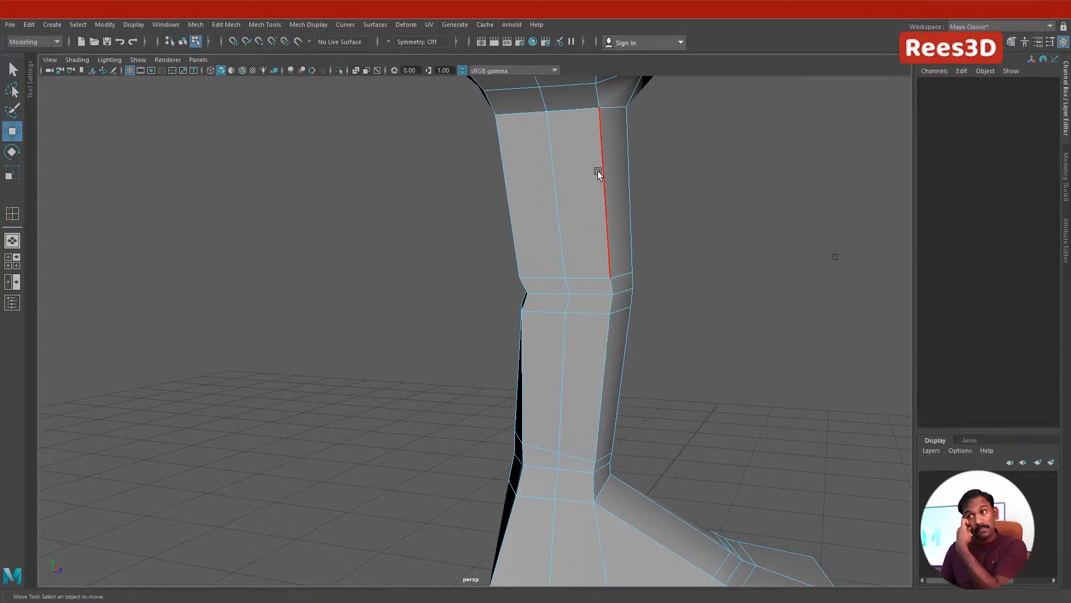
left_click(604, 169)
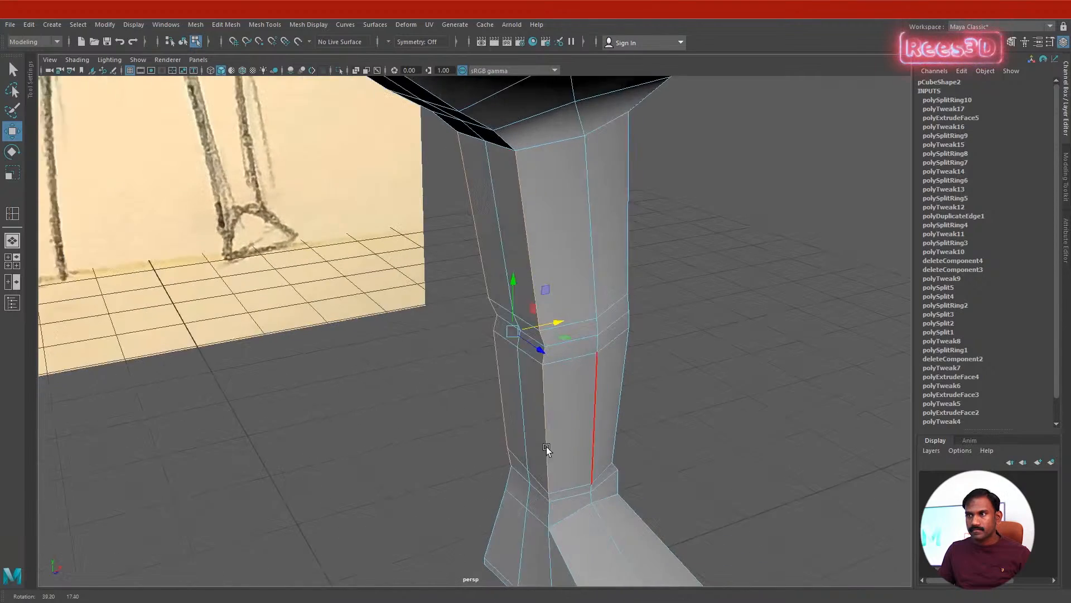
left_click(569, 326)
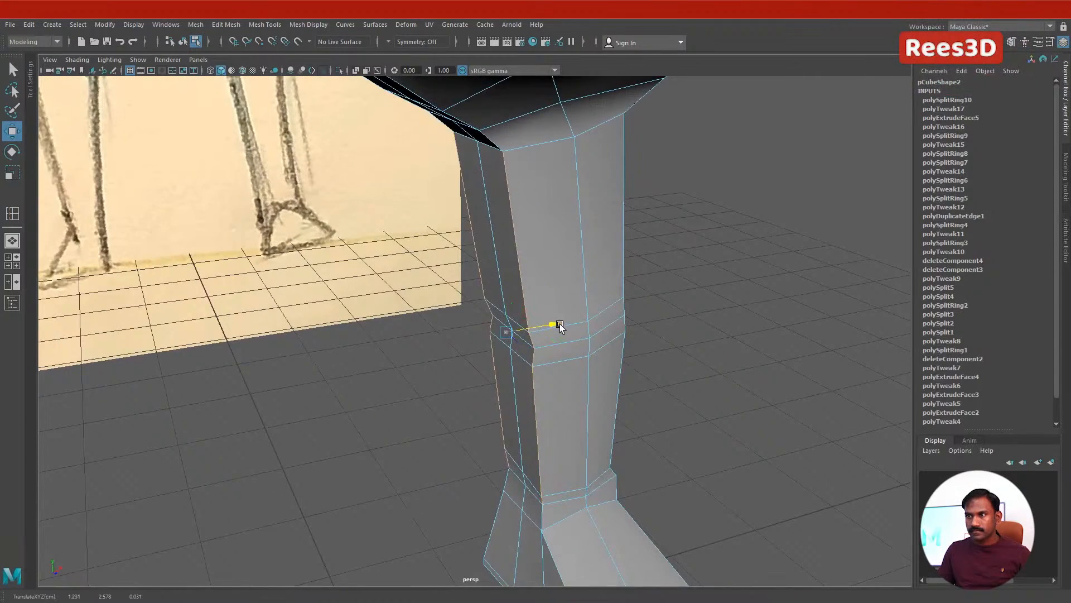
left_click_drag(560, 324, 681, 328)
- Narrow the back of the foot by scaling the paired side vertices at the upper heel and ankle closer together
scroll(426, 277, "up", 4)
middle_click_drag(425, 277, 576, 399, "alt")
left_click_drag(576, 398, 591, 332, "alt")
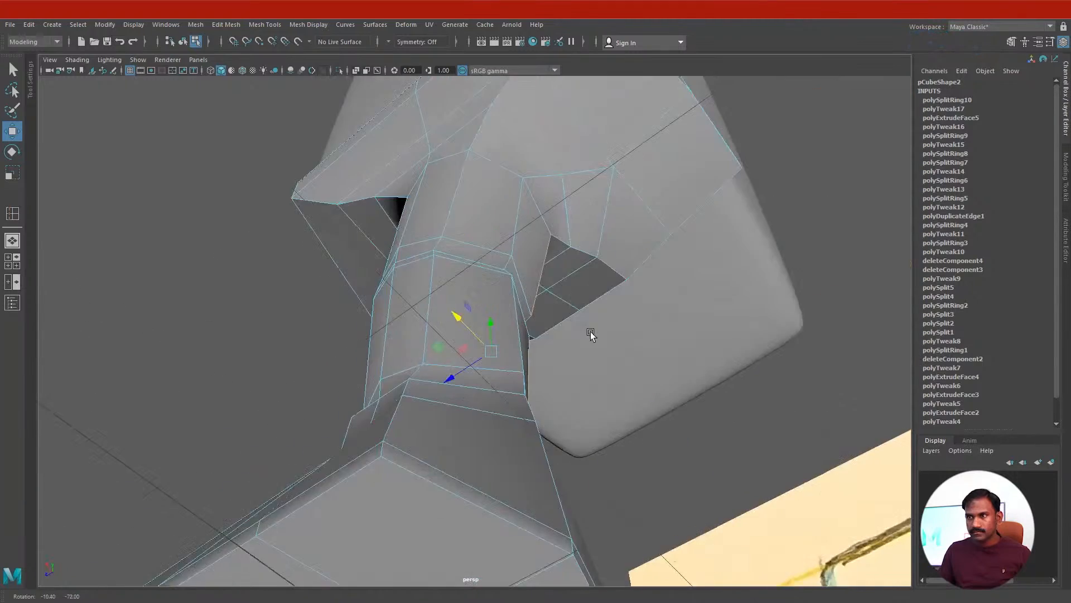
middle_click_drag(591, 333, 628, 272, "alt")
left_click_drag(631, 274, 536, 423, "alt")
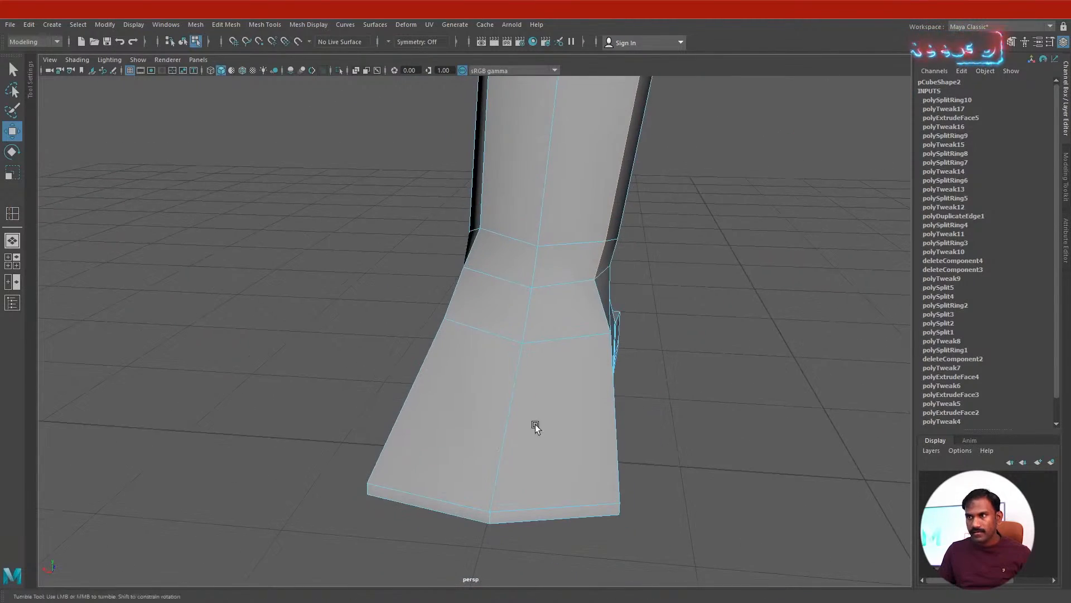
right_click_drag(507, 336, 452, 283)
left_click_drag(484, 363, 458, 357, "alt")
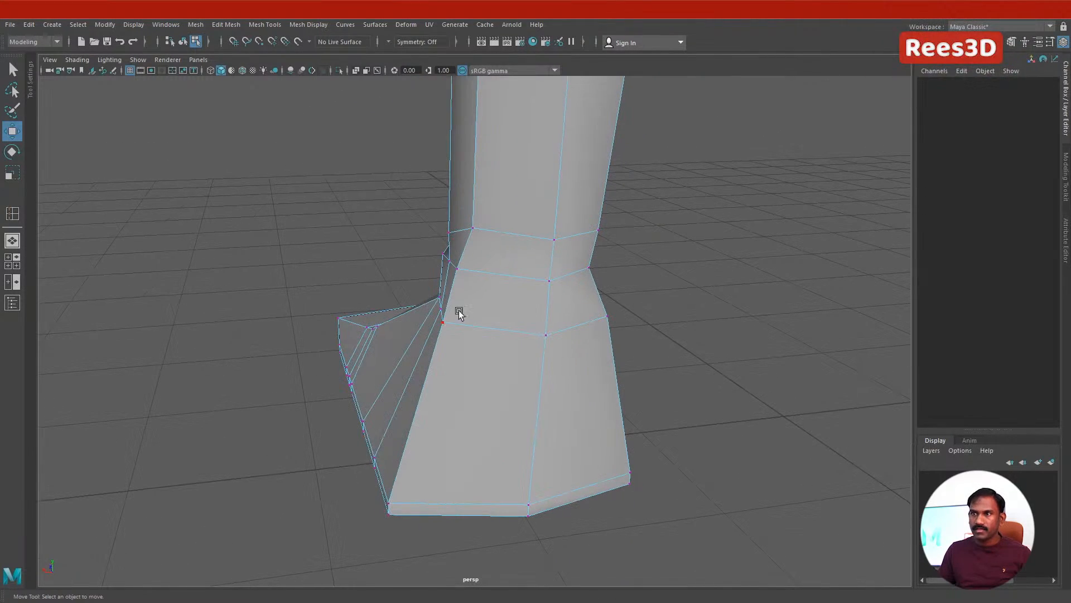
left_click(444, 321)
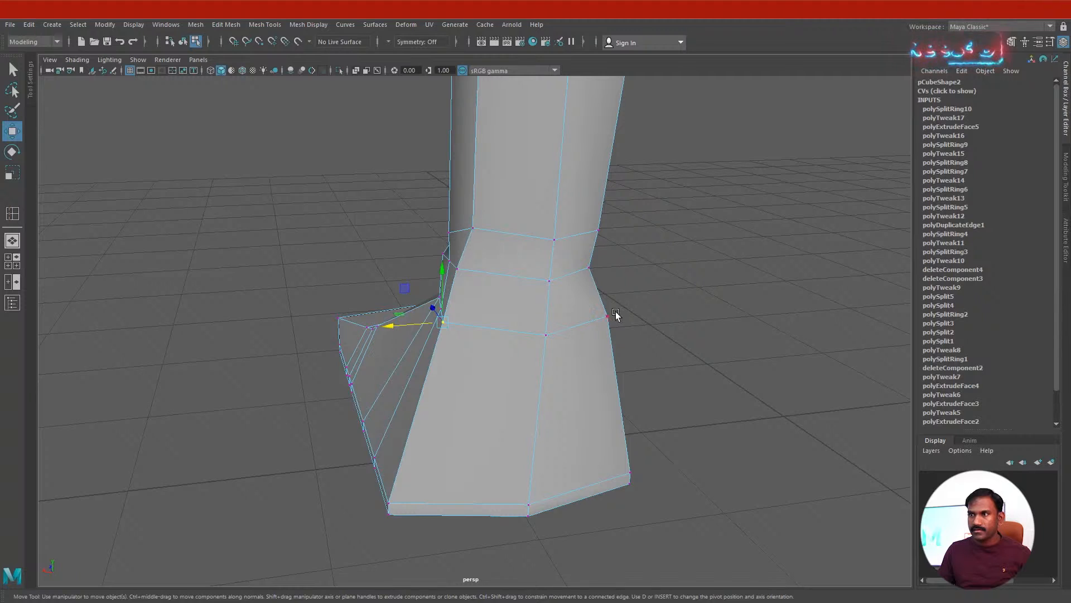
key("r")
left_click_drag(479, 325, 490, 338)
left_click(458, 269)
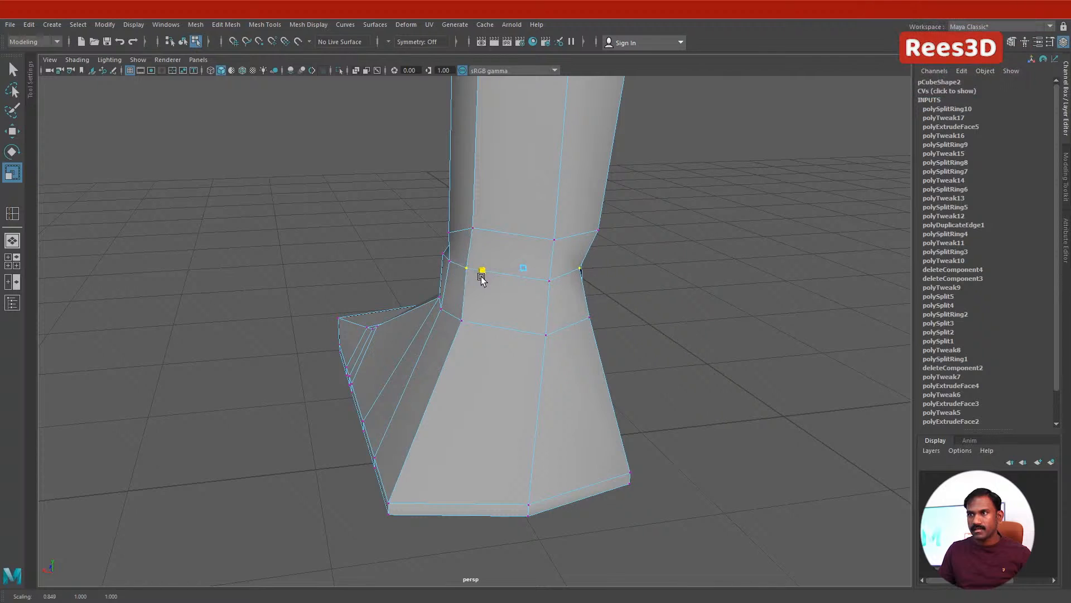
left_click_drag(478, 275, 438, 341, "alt")
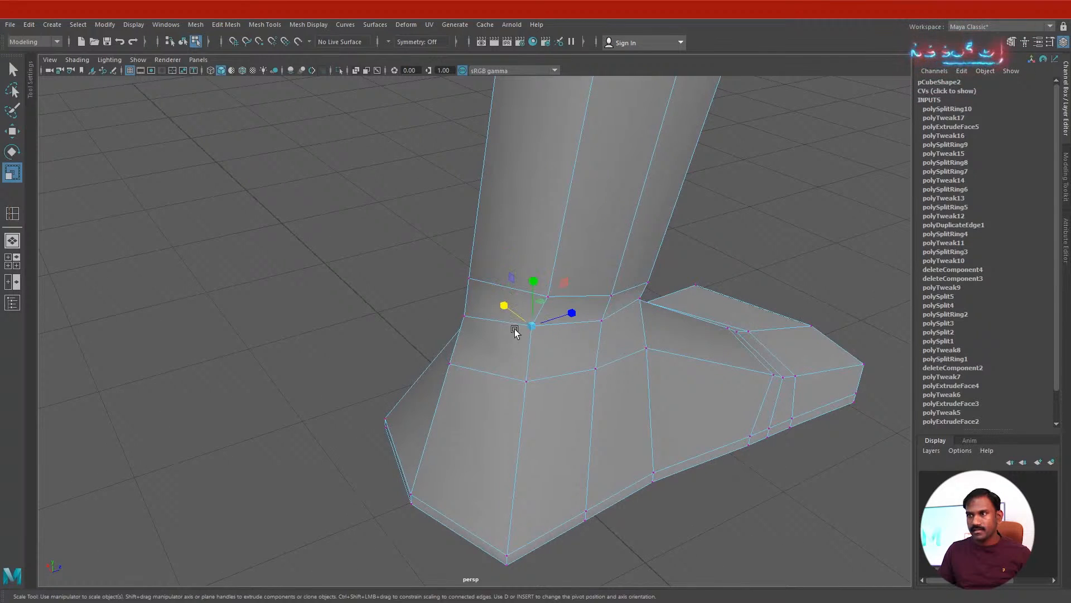
- Scale the heel's two bottom back corner vertices sideways to bring them closer together
key("e")
key("w")
left_click_drag(533, 330, 533, 300, "alt")
left_click_drag(564, 378, 658, 376, "alt")
left_click(428, 370)
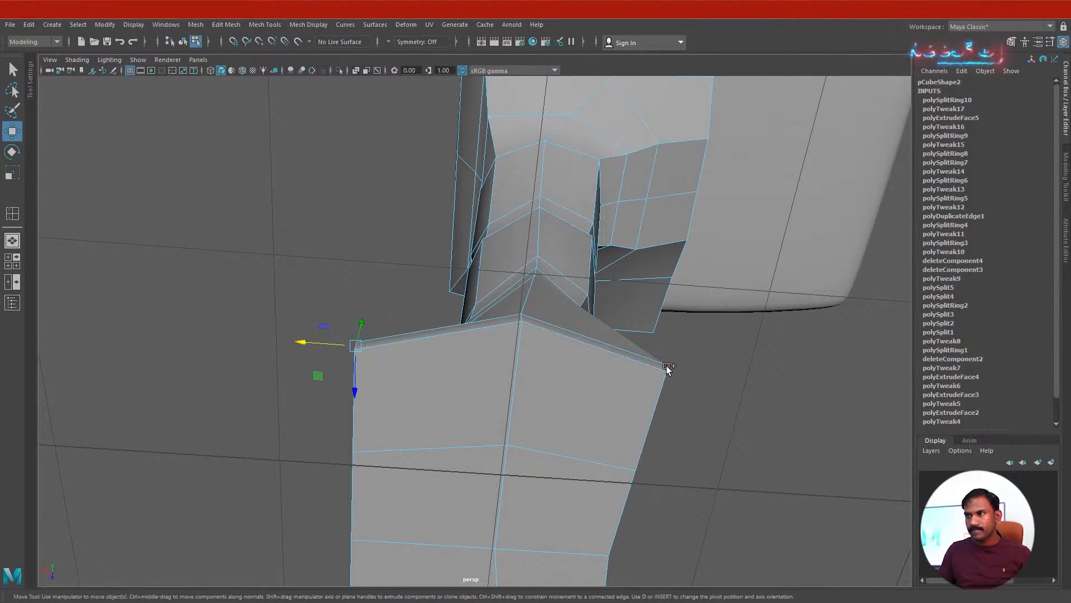
key("r")
mouse_move(463, 361)
left_mouse_down()
mouse_move(554, 450)
mouse_move(664, 256)
mouse_move(596, 218)
mouse_move(491, 290)
mouse_move(406, 265)
mouse_move(572, 189)
mouse_move(413, 264)
mouse_move(457, 363)
mouse_move(350, 354)
mouse_move(378, 375)
mouse_move(404, 370)
mouse_move(375, 357)
mouse_move(374, 313)
mouse_move(433, 363)
mouse_move(488, 359)
mouse_move(552, 424)
mouse_move(597, 446)
mouse_move(517, 382)
mouse_move(511, 292)
left_mouse_up()
- Preview the whole leg smoothed, and return to the unsmoothed mesh for component editing
right_click_drag(511, 292, 498, 356)
key("3")
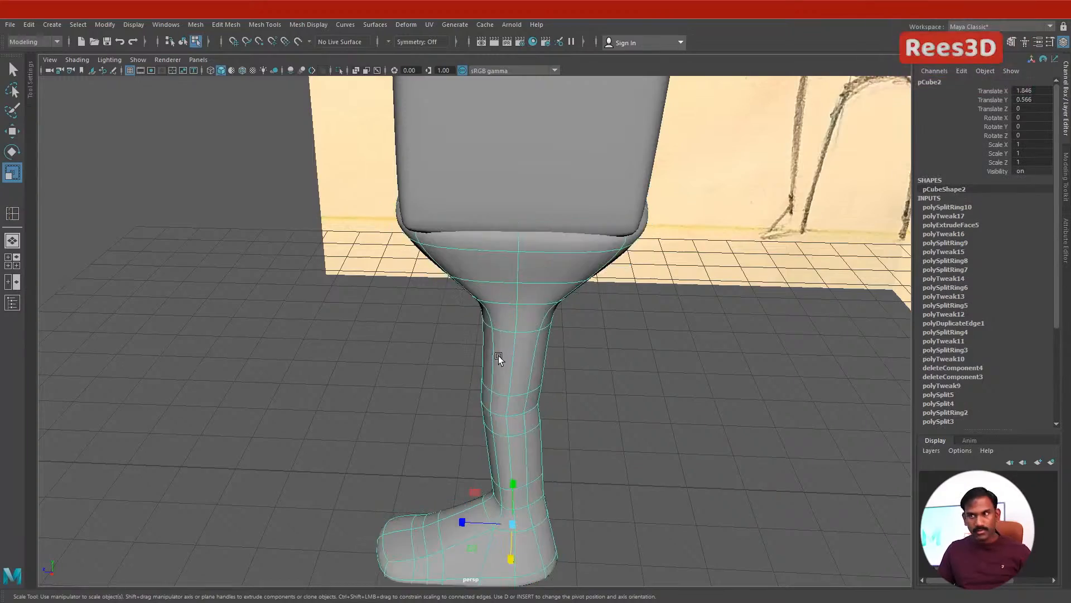
left_click_drag(664, 346, 689, 344, "alt")
key("F10")
key("1")
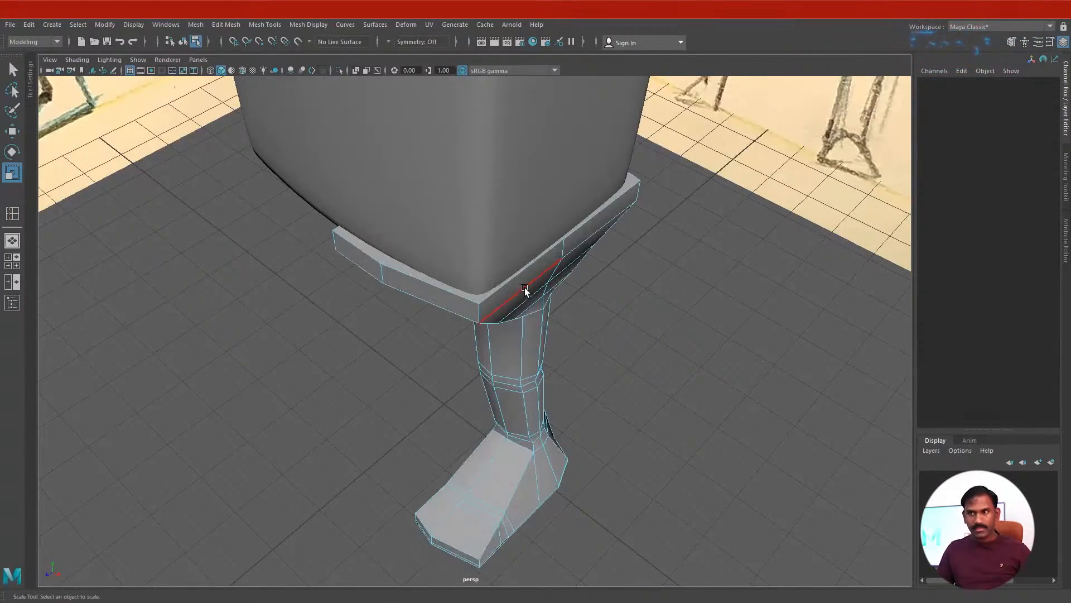
- Select all the top faces of the hip band, checking the selection in wireframe display
left_click_drag(521, 302, 568, 256, "alt")
right_click(586, 250)
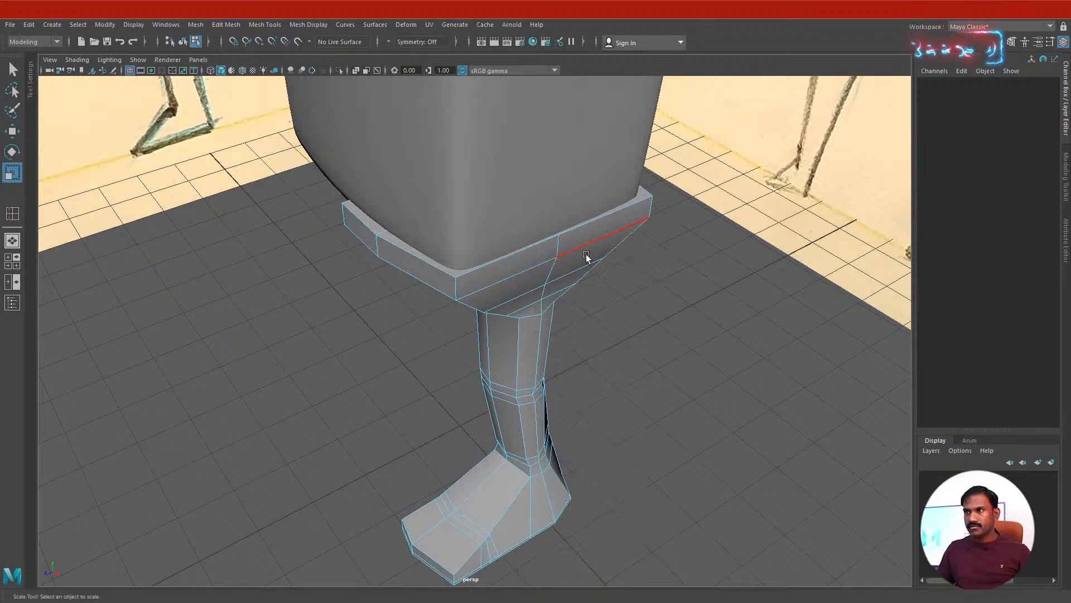
left_click(584, 213)
left_click(454, 250, "shift")
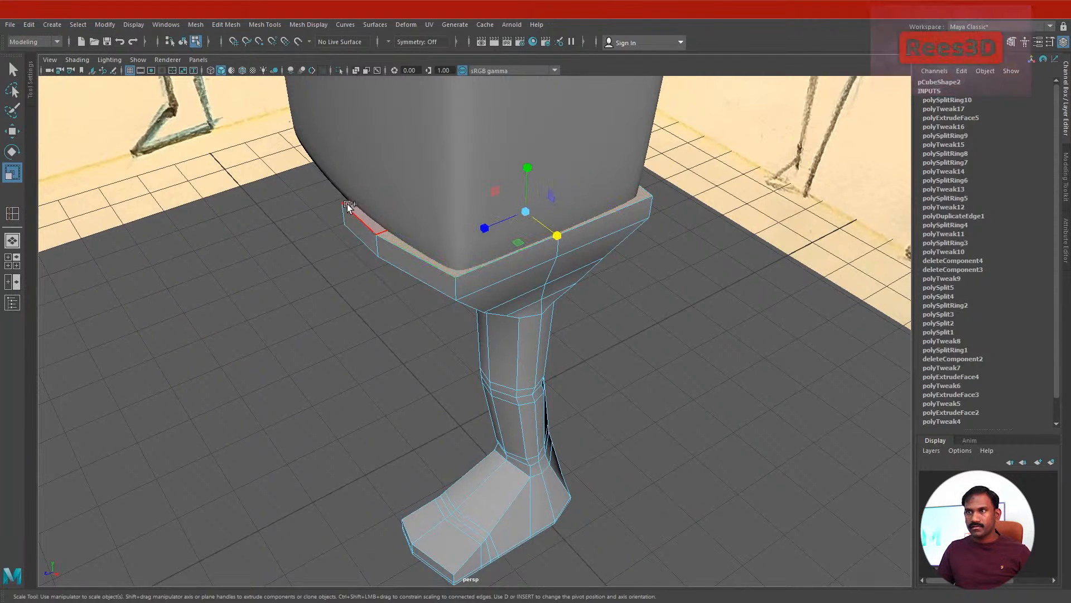
key("4")
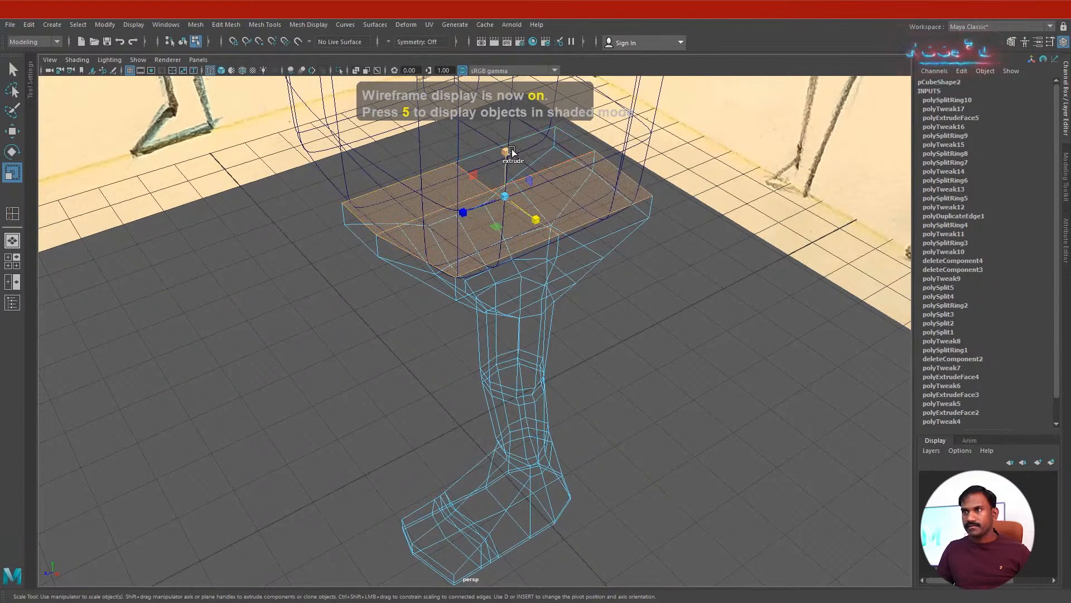
mouse_move(540, 145)
left_mouse_down("alt")
mouse_move(529, 231)
mouse_move(604, 361)
mouse_move(611, 336)
left_mouse_up("alt")
key("5")
- Extrude the selected hip band top faces upward by about 0.5 cm in the front view
key("space")
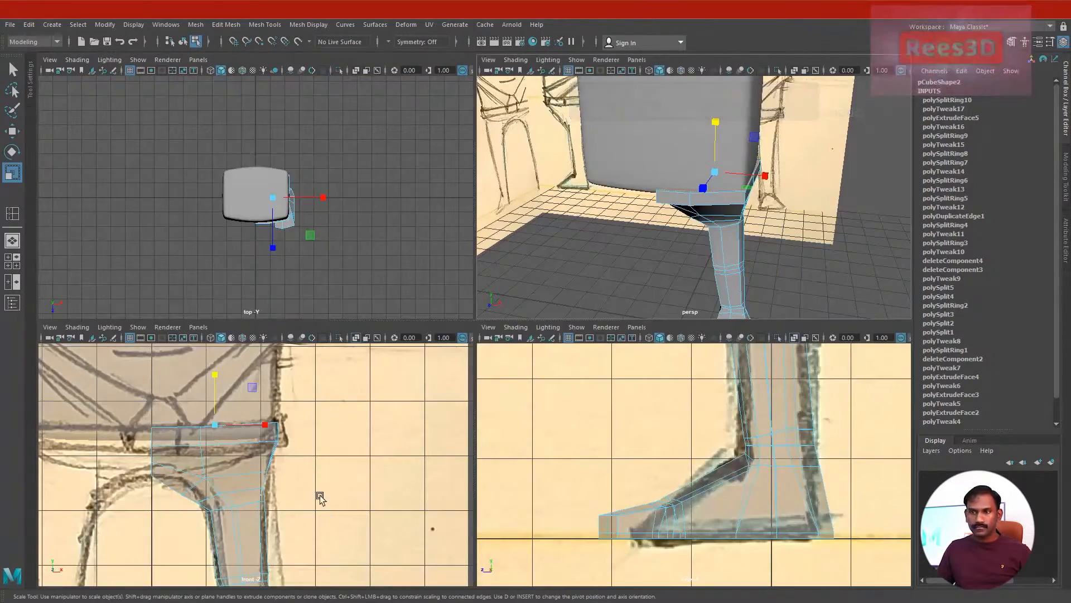
key("space")
left_click(625, 397)
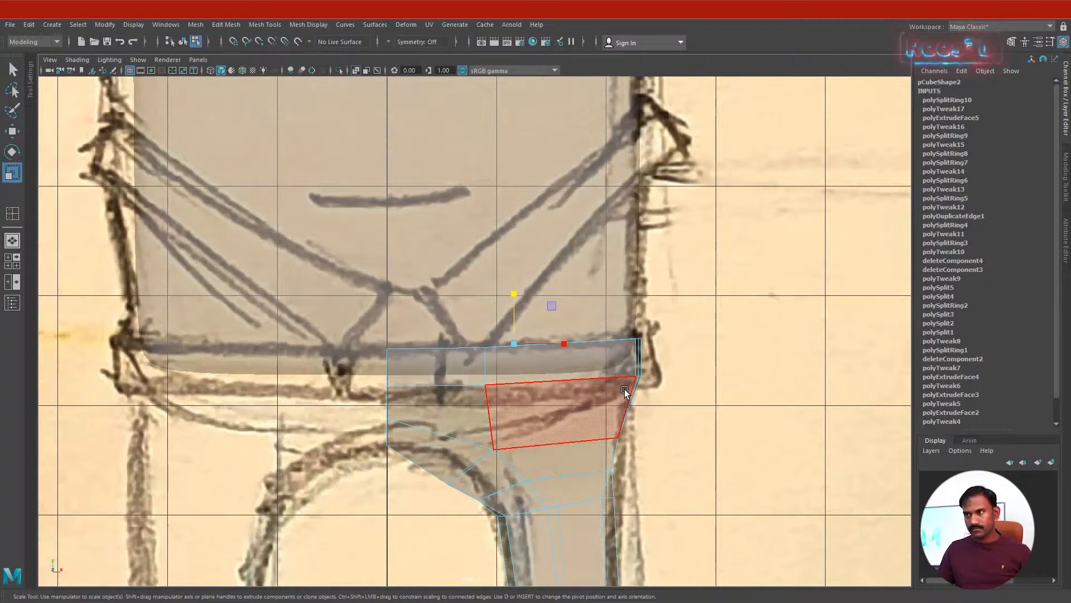
left_click(637, 355)
right_click_drag(619, 360, 552, 351, "shift")
left_click_drag(517, 301, 510, 239)
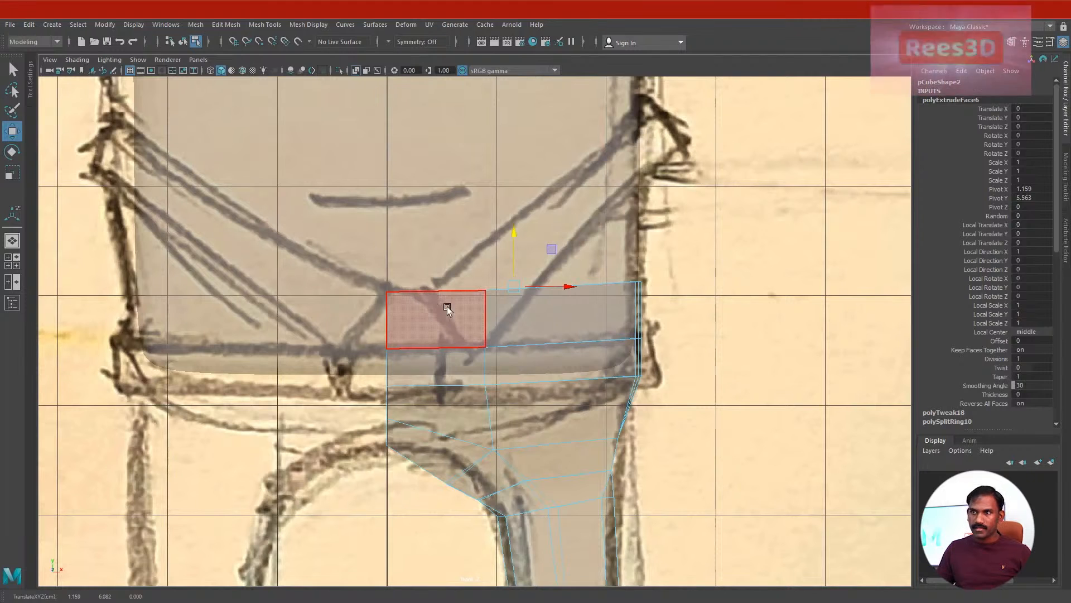
- Raise the extrusion's outer corner and middle top vertices to follow the diagonal strap in the front sketch
key("F9")
left_click_drag(684, 289, 635, 127)
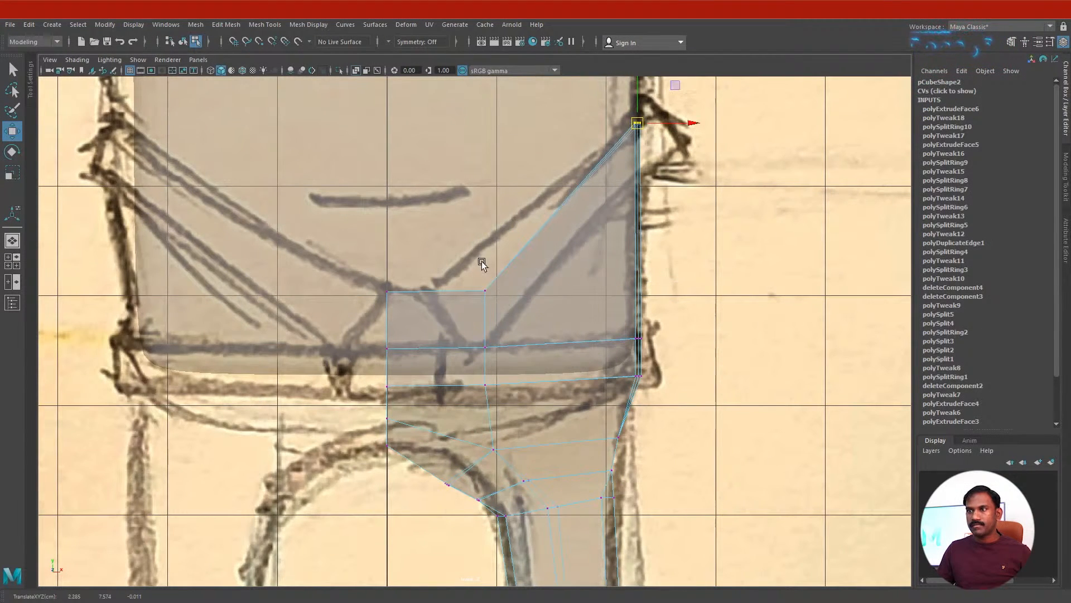
left_click(485, 290)
left_click_drag(502, 290, 523, 235)
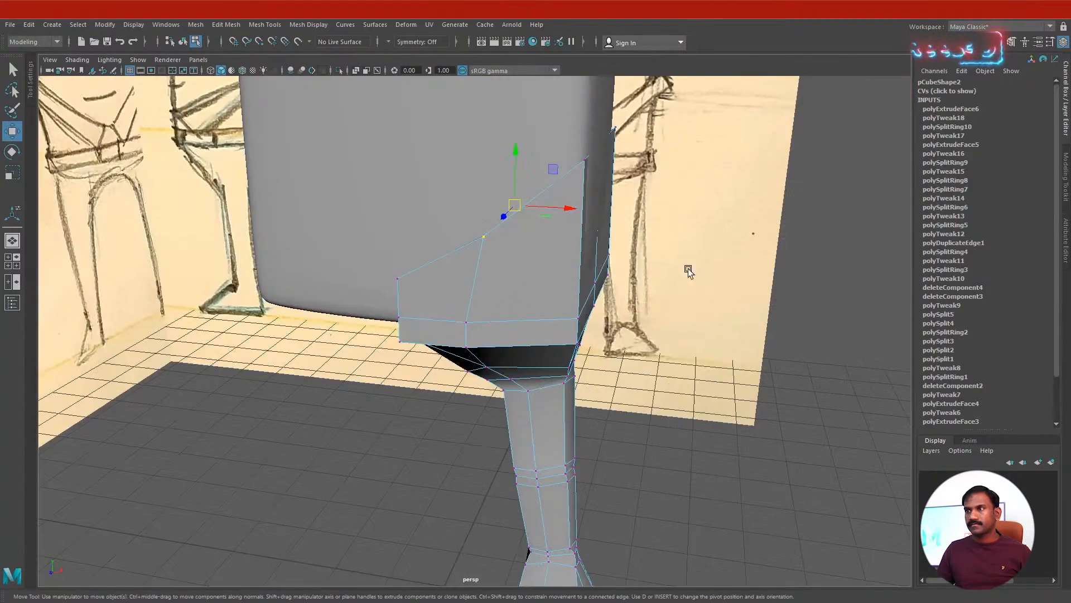
- Show wireframe over the shaded models and examine how the raised hip piece fits around the torso
left_click_drag(689, 267, 524, 426, "alt")
key("q")
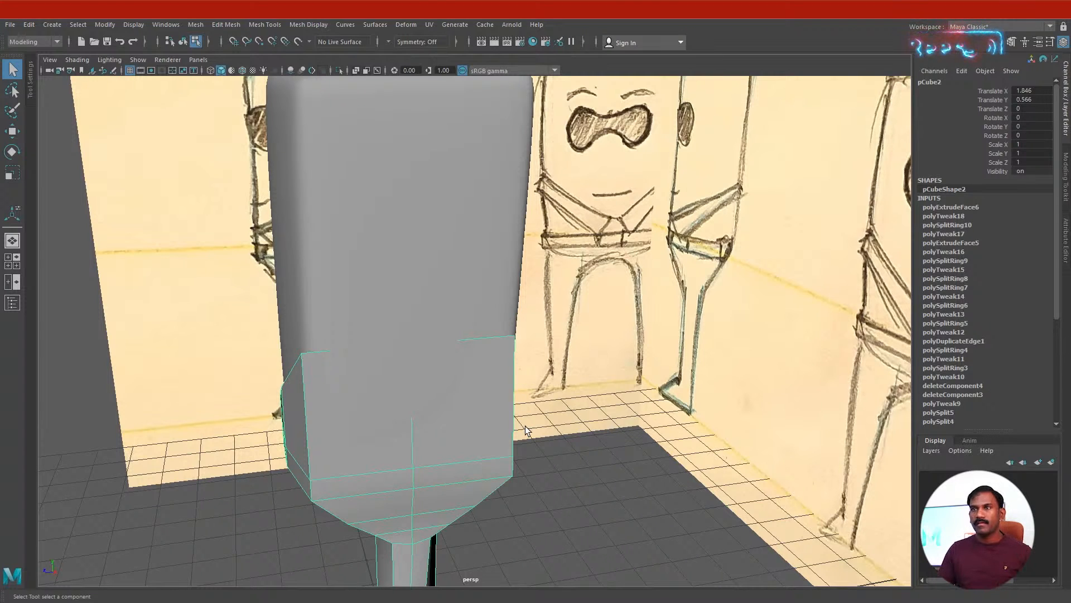
left_click(244, 69)
key("f")
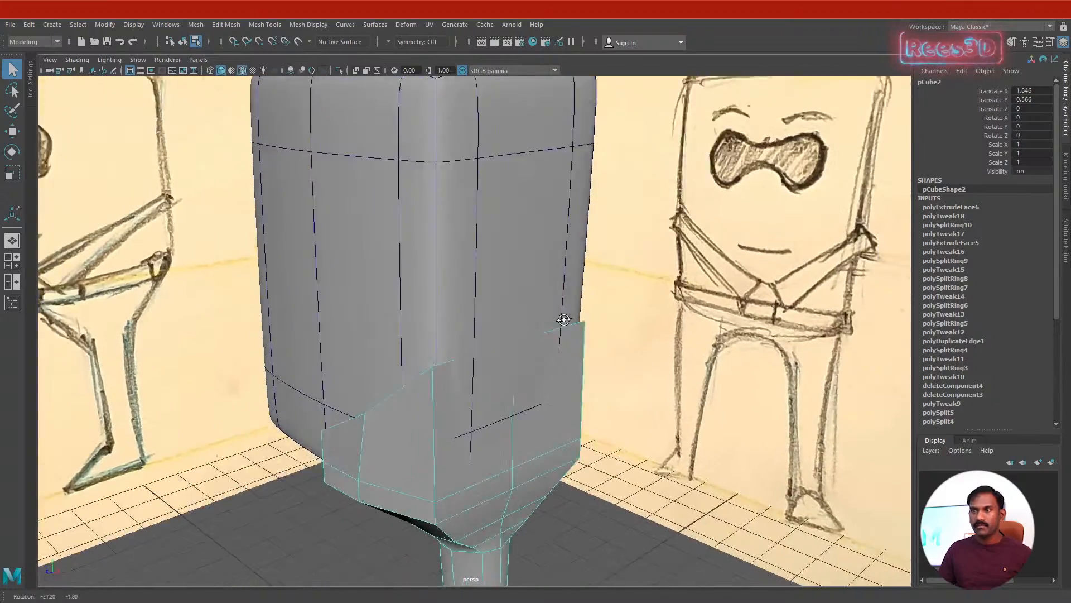
left_click_drag(445, 319, 499, 355, "alt")
mouse_move(462, 444)
left_mouse_down("alt")
mouse_move(540, 407)
mouse_move(503, 418)
left_mouse_up("alt")
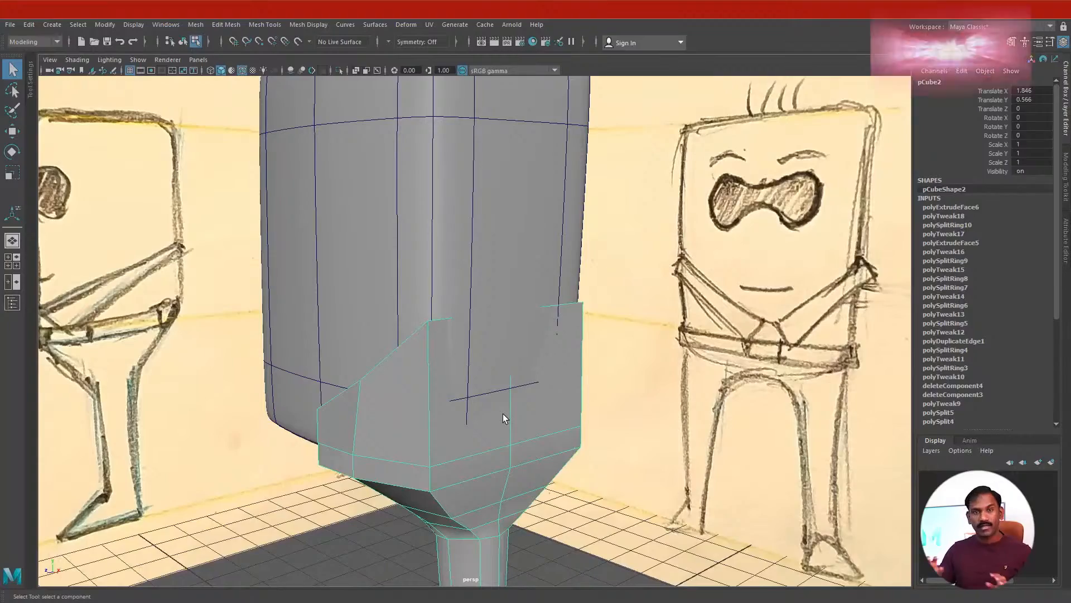
left_click_drag(503, 413, 397, 419, "alt")
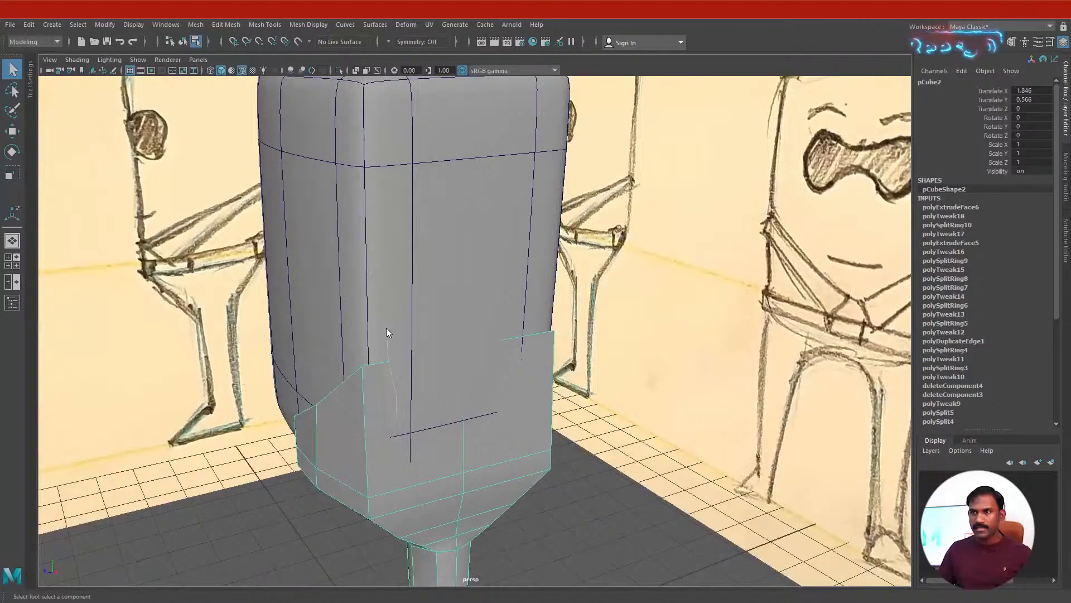
- Bevel the front and back vertical corner edges on the outer side of the raised hip piece
mouse_move(393, 281)
right_mouse_down()
mouse_move(394, 249)
mouse_move(378, 283)
mouse_move(381, 273)
right_mouse_up()
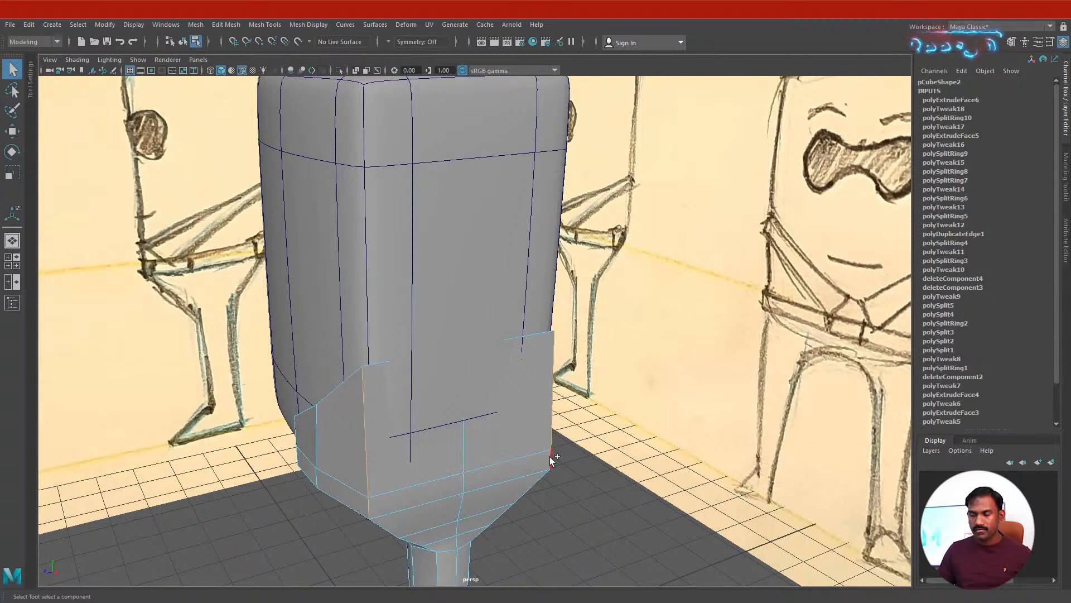
left_click_drag(550, 456, 552, 493, "alt")
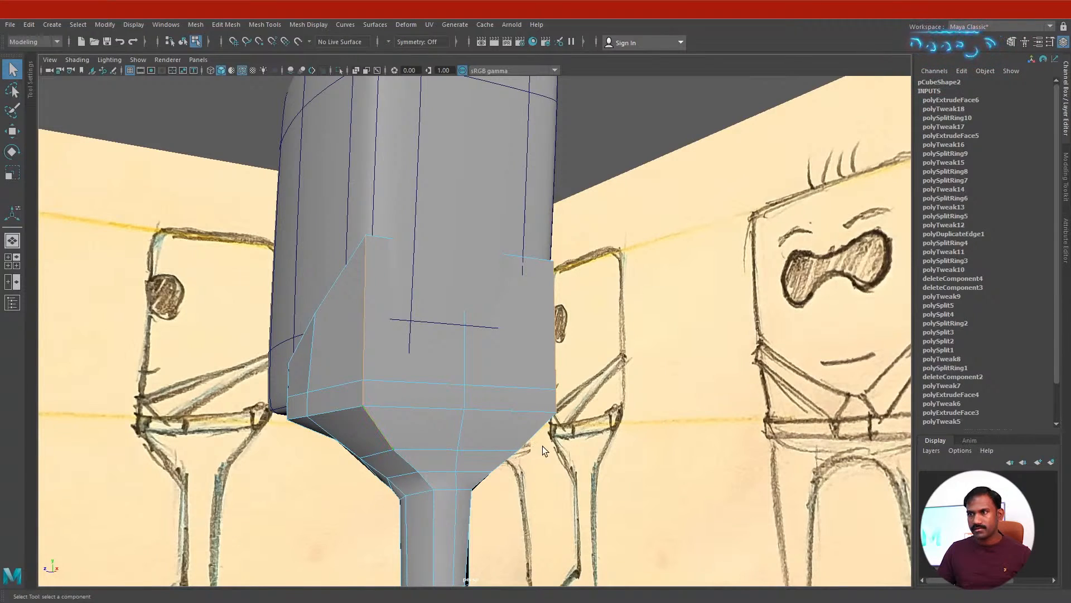
left_click_drag(537, 436, 547, 458, "alt")
right_click_drag(570, 388, 607, 386, "shift")
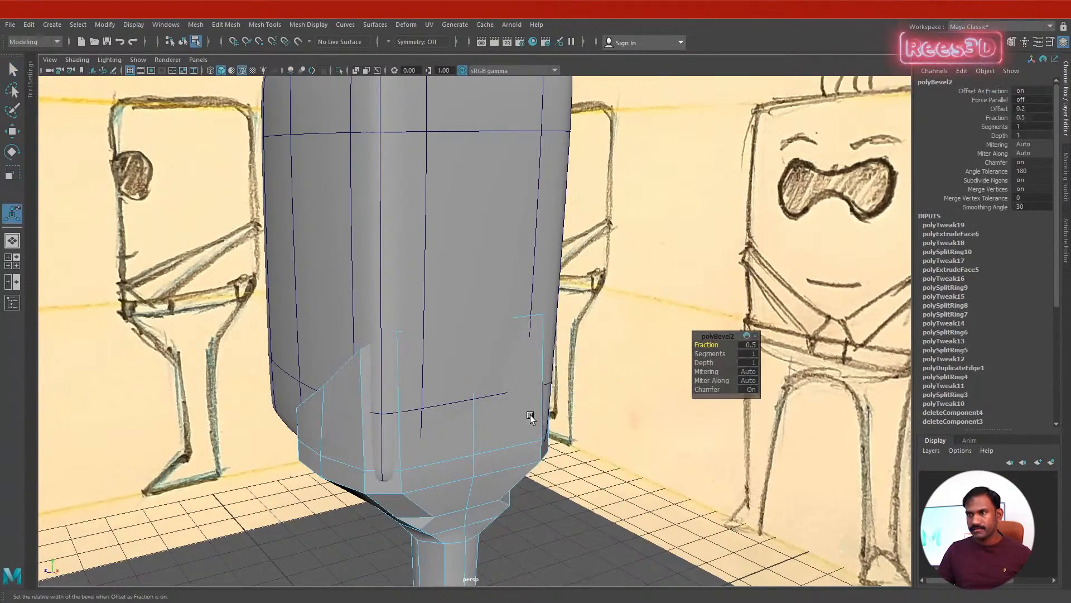
left_click_drag(530, 414, 450, 441, "alt")
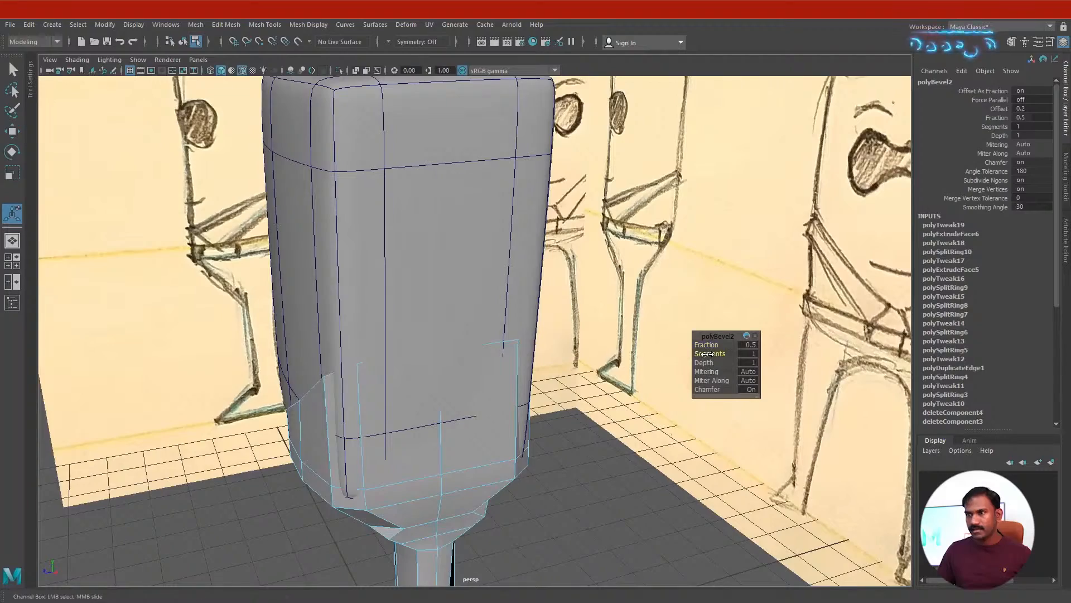
- Set the corner bevel to 2 segments and a fraction of 0.5
left_click_drag(707, 353, 713, 354)
mouse_move(418, 412)
left_mouse_down("alt")
mouse_move(404, 370)
mouse_move(418, 392)
mouse_move(480, 397)
mouse_move(438, 407)
mouse_move(381, 466)
left_mouse_up("alt")
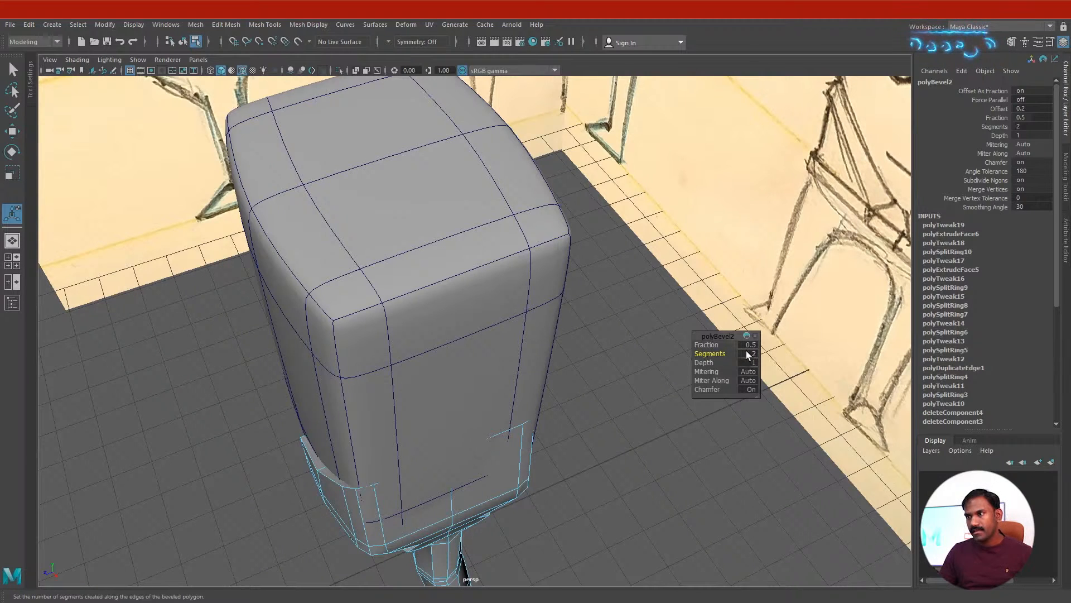
mouse_move(452, 385)
left_mouse_down("alt")
mouse_move(435, 377)
mouse_move(491, 365)
left_mouse_up("alt")
left_click_drag(718, 346, 717, 346)
left_click_drag(612, 366, 533, 387, "alt")
right_click_drag(467, 397, 468, 284)
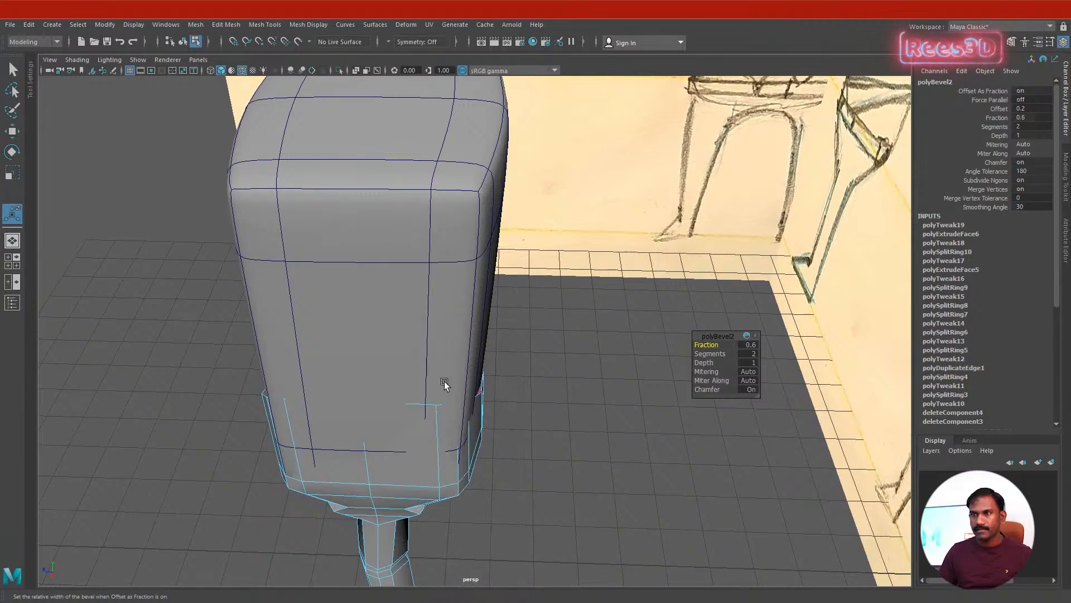
left_click_drag(451, 438, 518, 441, "alt")
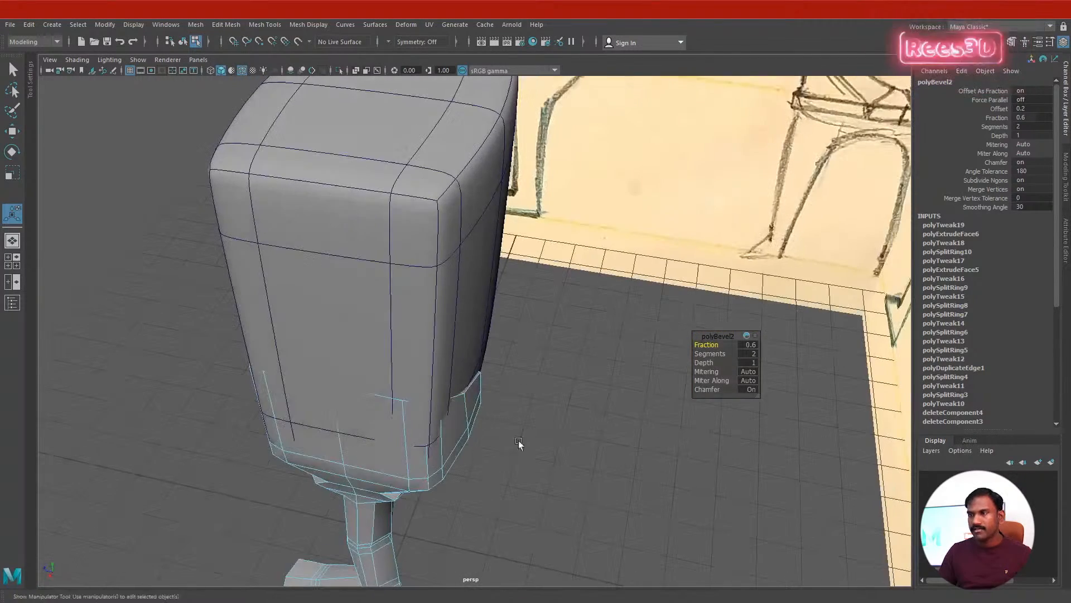
left_click_drag(706, 344, 706, 345)
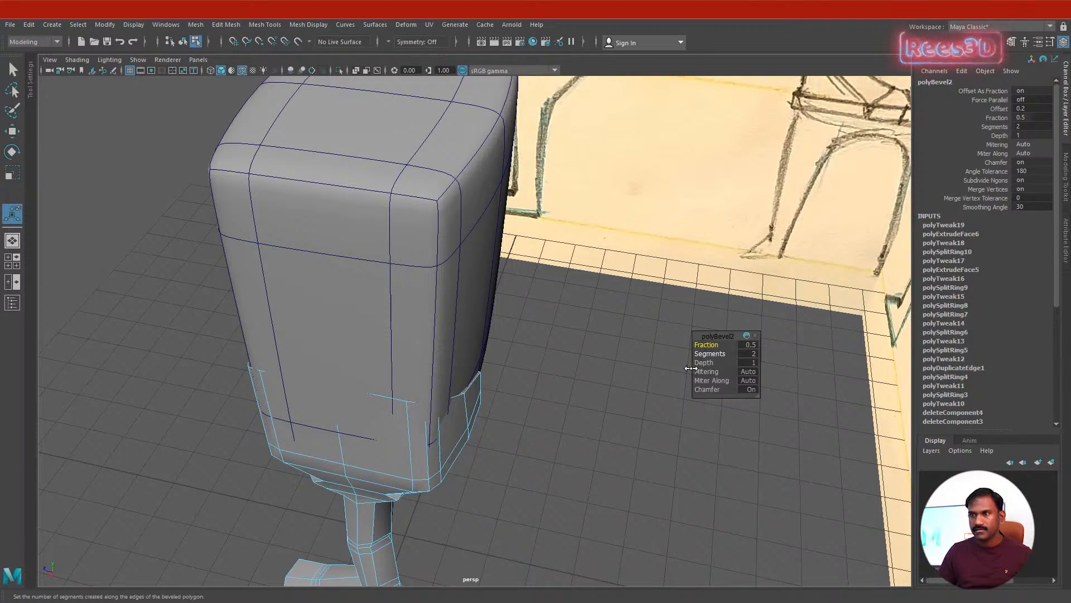
- Examine the bevelled hip piece around the torso, comparing its smooth preview with the unsmoothed mesh
left_click_drag(389, 489, 459, 440, "alt")
right_click_drag(459, 439, 453, 353)
left_click_drag(451, 369, 478, 457, "alt")
middle_click_drag(479, 457, 475, 372, "alt")
mouse_move(491, 491)
left_mouse_down("alt")
mouse_move(382, 407)
mouse_move(464, 485)
mouse_move(519, 443)
mouse_move(453, 325)
mouse_move(471, 420)
mouse_move(498, 426)
mouse_move(463, 428)
mouse_move(575, 372)
left_mouse_up("alt")
key("3")
key("1")
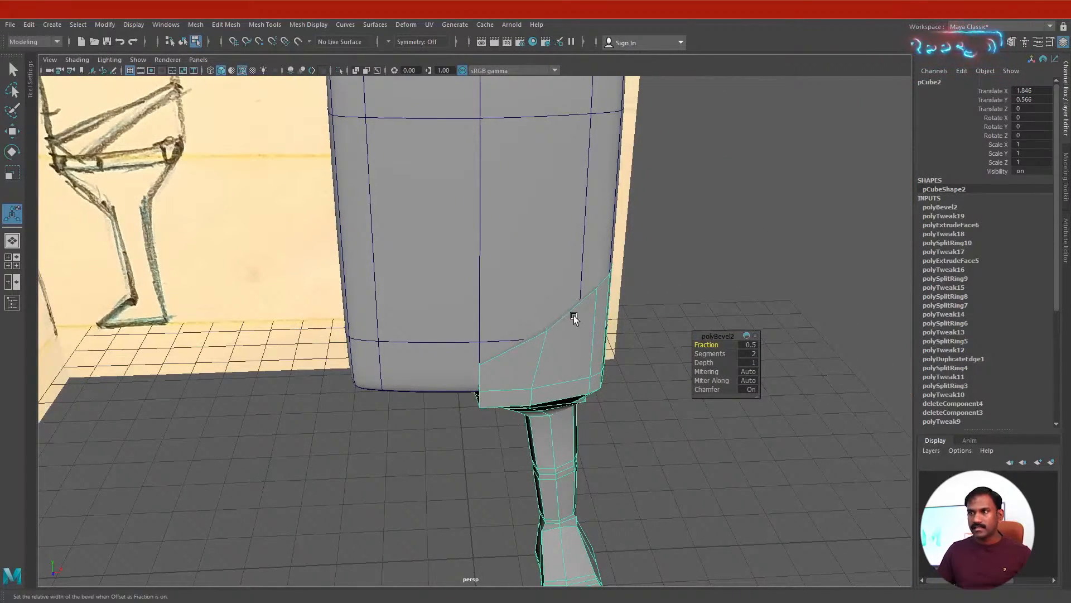
- Show the models in wireframe and delete the hidden cap faces across the top of the hip piece inside the torso
key("4")
left_click_drag(554, 357, 545, 373, "alt")
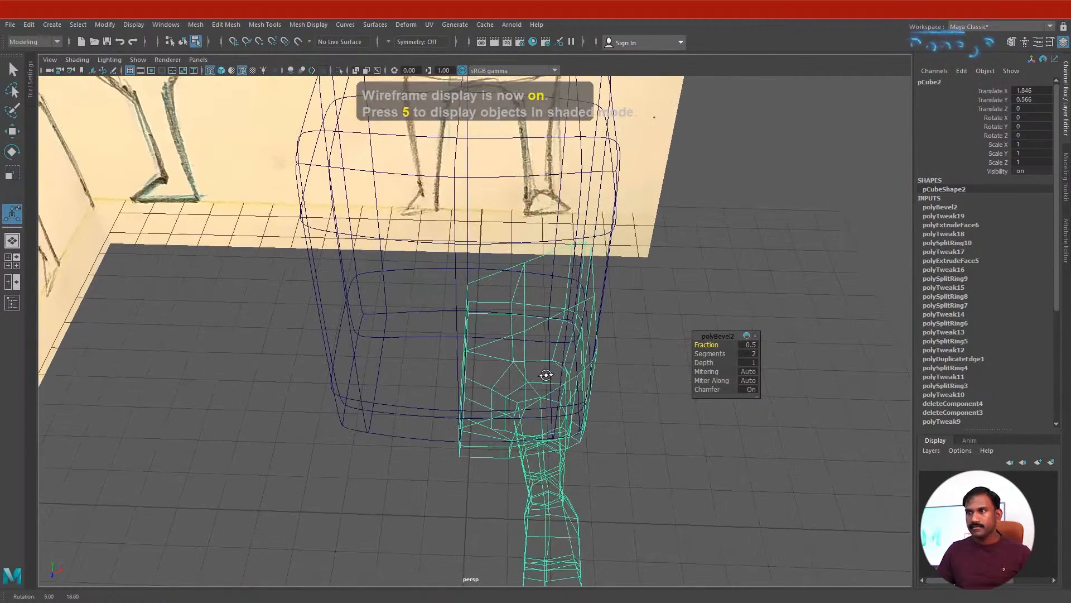
right_click_drag(553, 290, 552, 312)
left_click(543, 300)
left_click(498, 307, "shift")
left_click(496, 379, "shift")
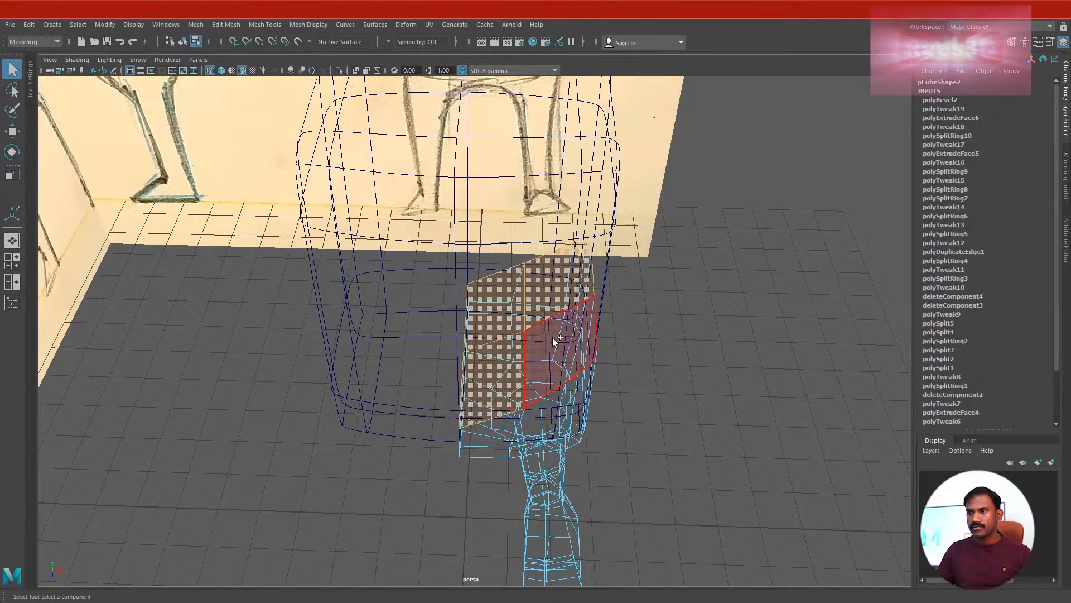
left_click(557, 336, "shift")
key("Delete")
- Check the opened hip piece in shaded display and delete its remaining inner faces on the centre side, working in wireframe
left_click_drag(627, 436, 508, 401, "alt")
right_click_drag(508, 402, 500, 356)
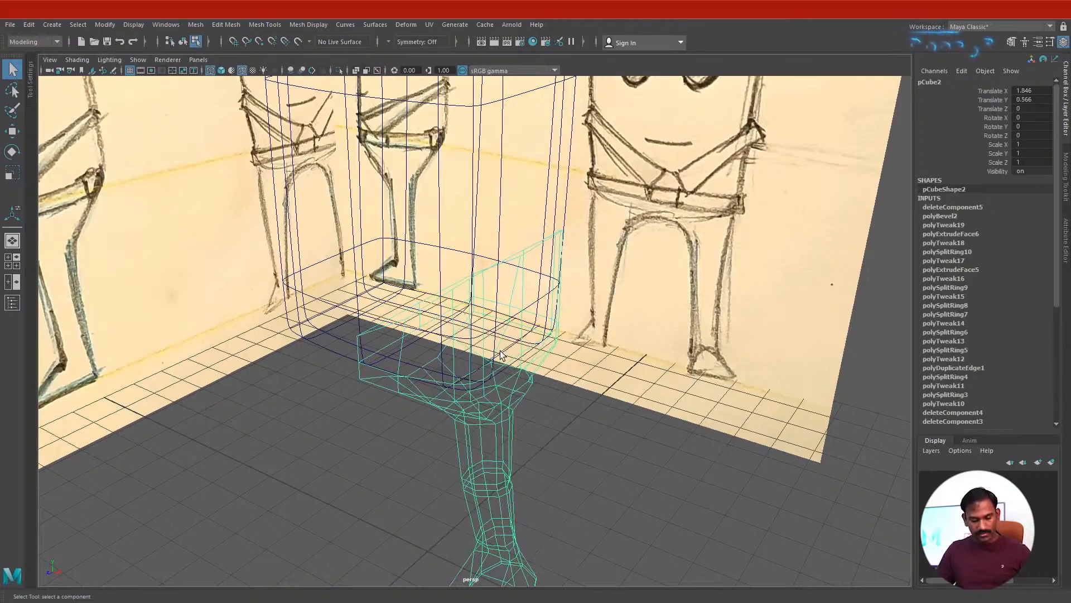
key("5")
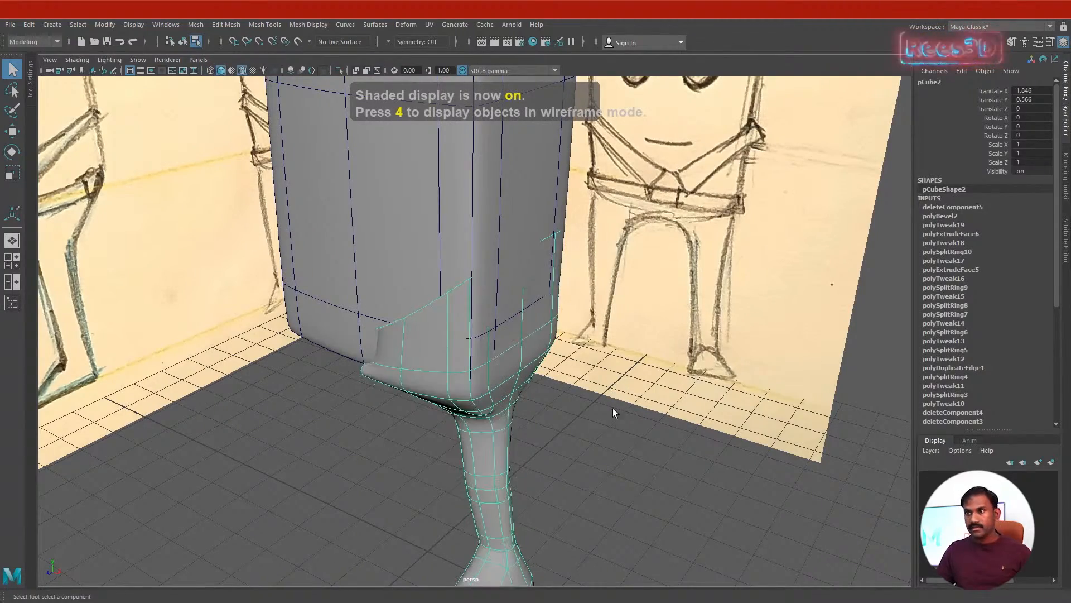
mouse_move(614, 411)
left_mouse_down("alt")
mouse_move(561, 435)
mouse_move(504, 423)
mouse_move(719, 390)
mouse_move(742, 359)
mouse_move(764, 386)
mouse_move(653, 404)
mouse_move(645, 438)
mouse_move(640, 421)
mouse_move(571, 411)
mouse_move(634, 413)
mouse_move(715, 376)
left_mouse_up("alt")
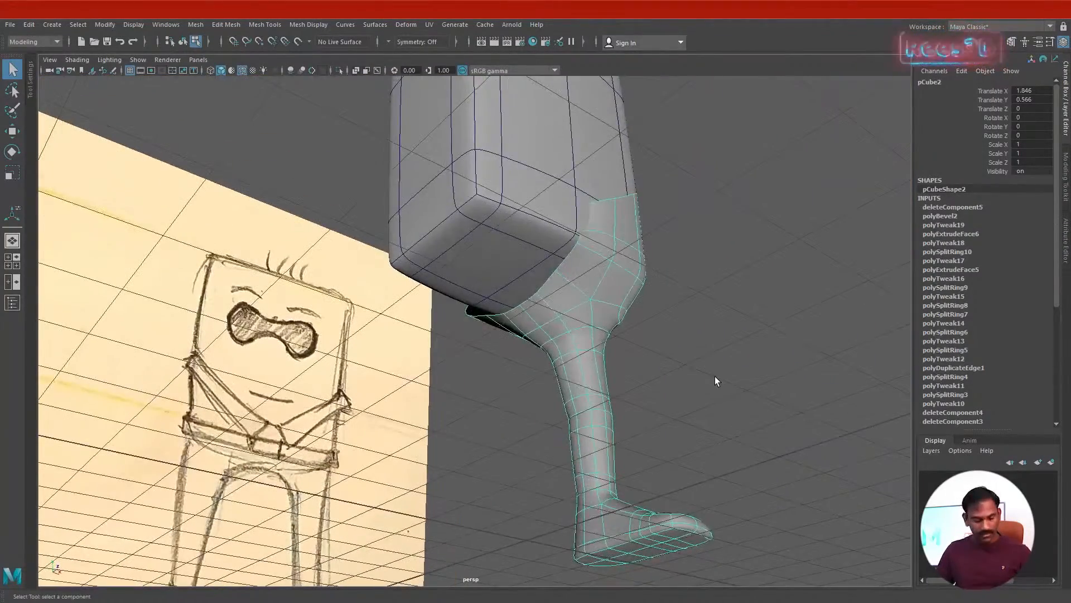
key("4")
right_click_drag(580, 282, 576, 304)
left_click(548, 243)
key("Delete")
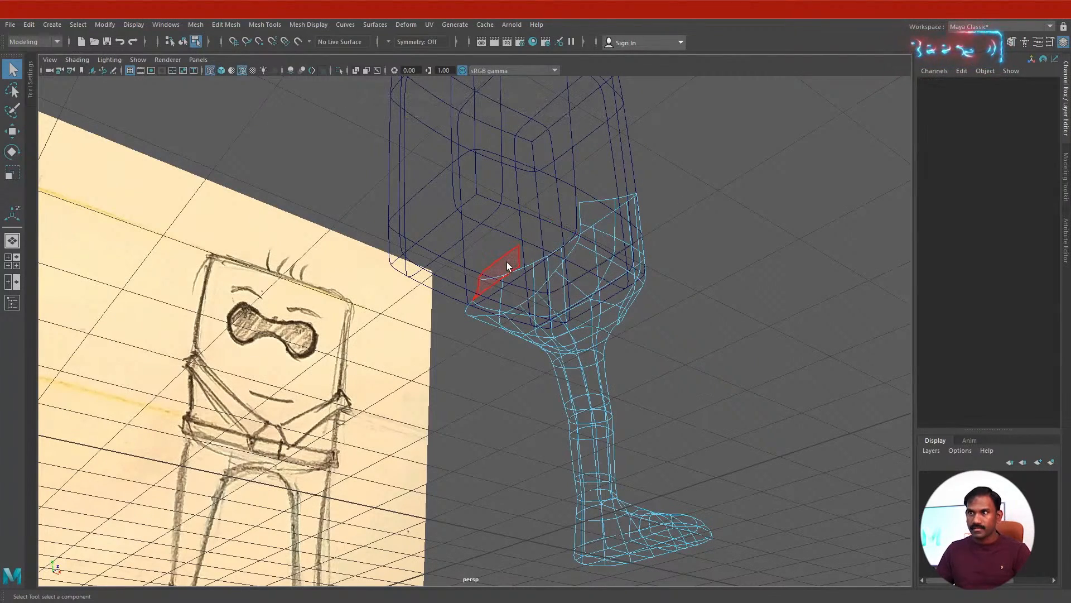
- Move the hip piece's upper outer corner vertices outward and slightly up along the strap line in the front sketch
mouse_move(651, 362)
left_mouse_down("alt")
mouse_move(565, 401)
mouse_move(474, 320)
mouse_move(441, 334)
mouse_move(450, 315)
left_mouse_up("alt")
key("5")
right_click_drag(399, 381, 346, 284)
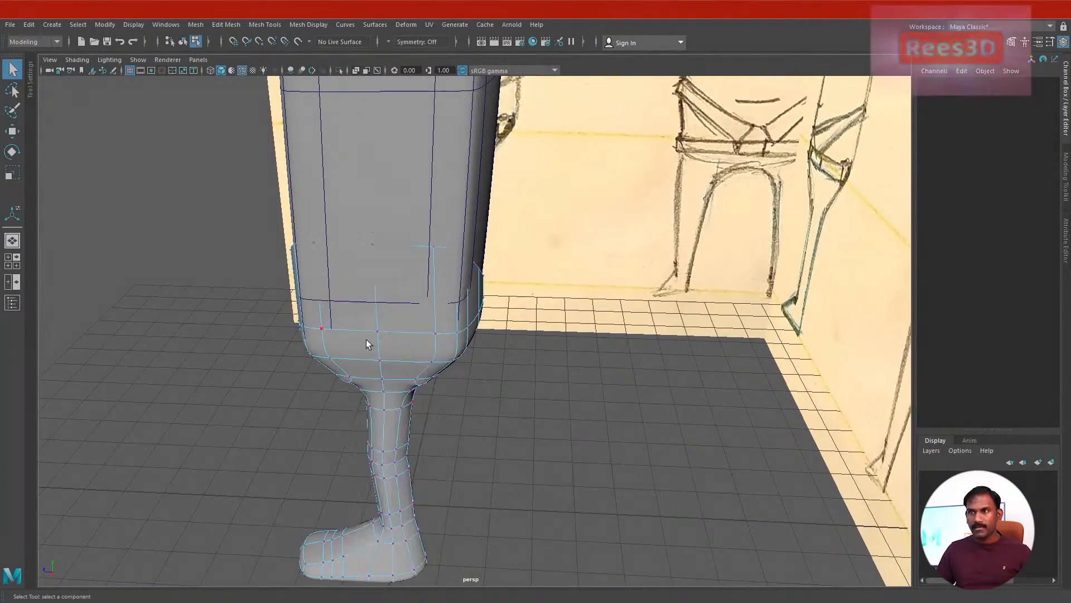
left_click_drag(366, 340, 396, 337, "alt")
right_click_drag(396, 337, 545, 341, "alt")
left_click_drag(546, 340, 344, 393, "alt")
middle_click_drag(345, 392, 530, 546, "alt")
left_click_drag(531, 547, 645, 497, "alt")
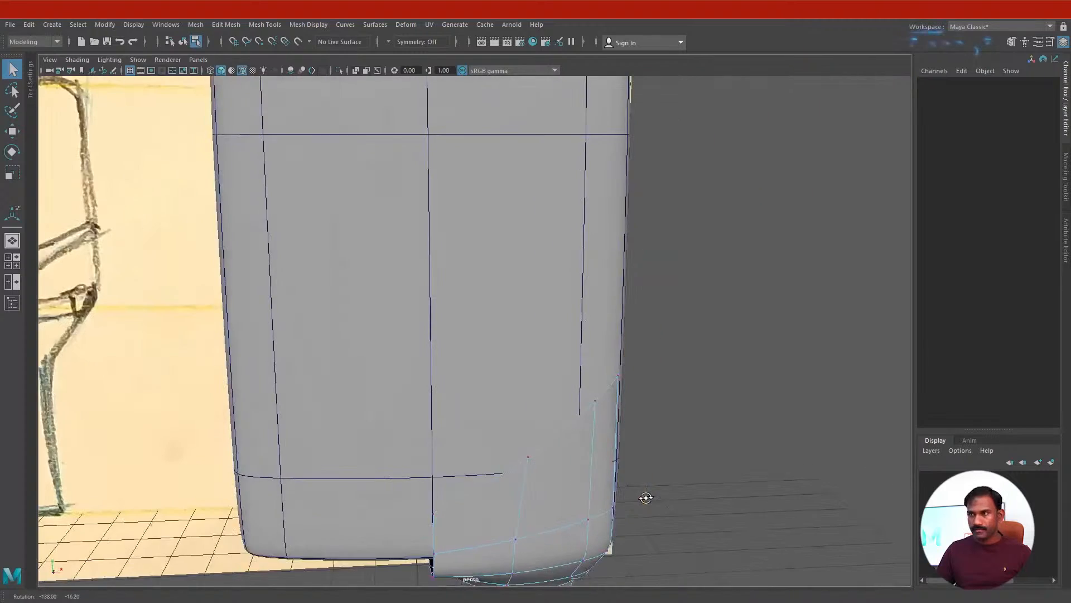
key("space")
key("space")
middle_click_drag(365, 428, 171, 600, "alt")
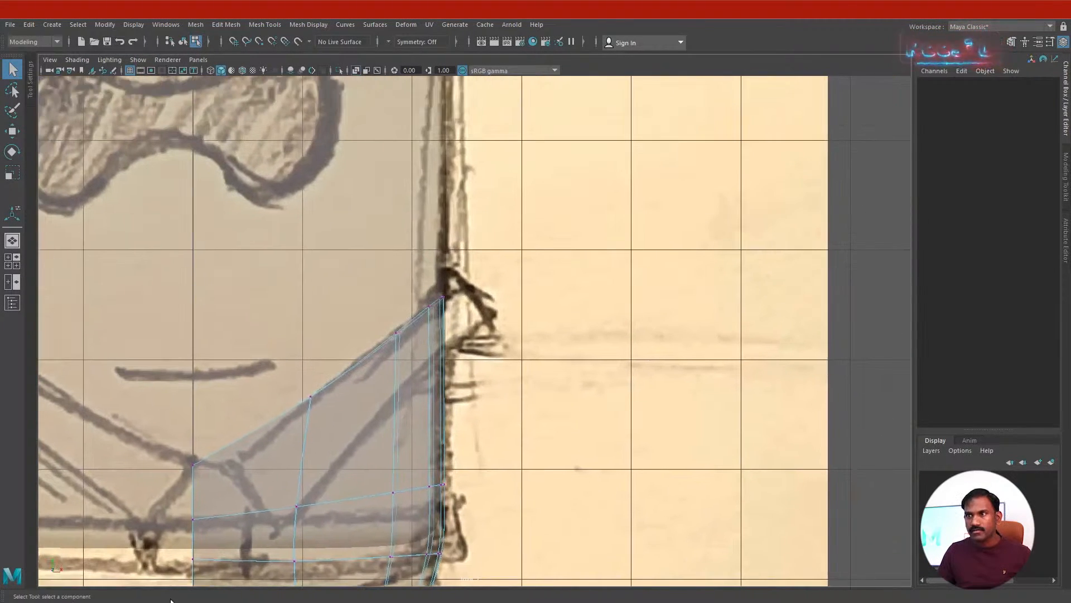
left_click_drag(480, 373, 482, 374)
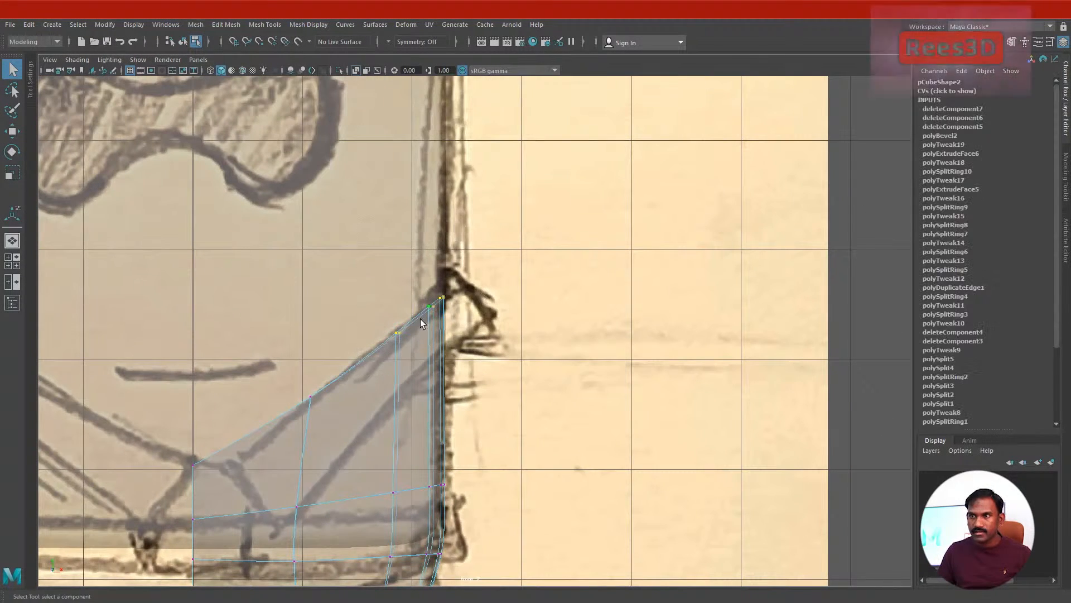
key("w")
left_click_drag(421, 314, 448, 300)
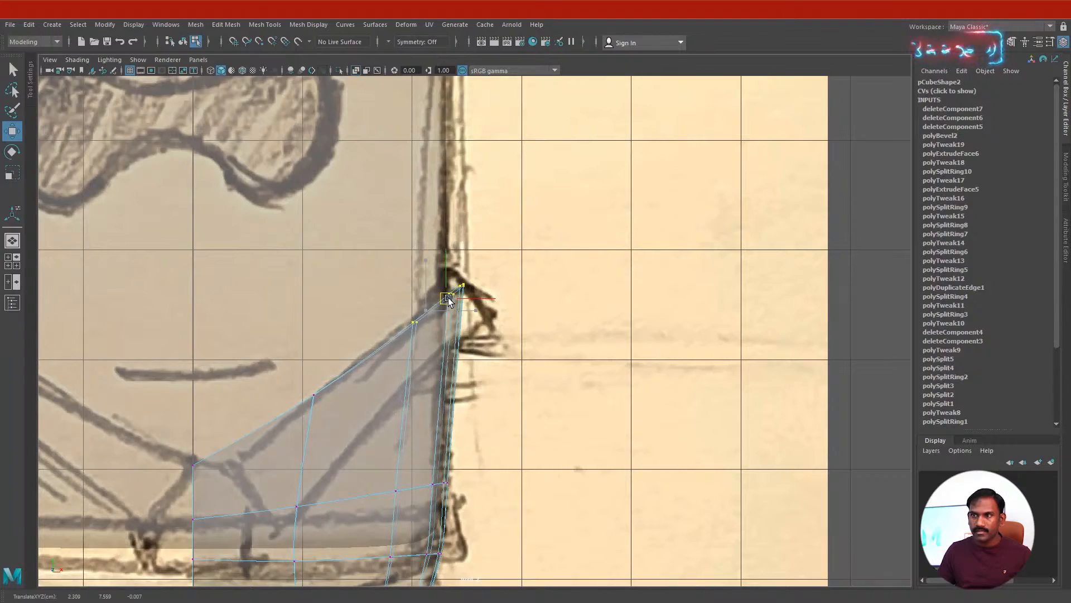
- Adjust the depth of the hip piece's upper corner and centre-edge vertices so the rim sits clear of the torso
key("space")
key("space")
left_click_drag(543, 319, 571, 342, "alt")
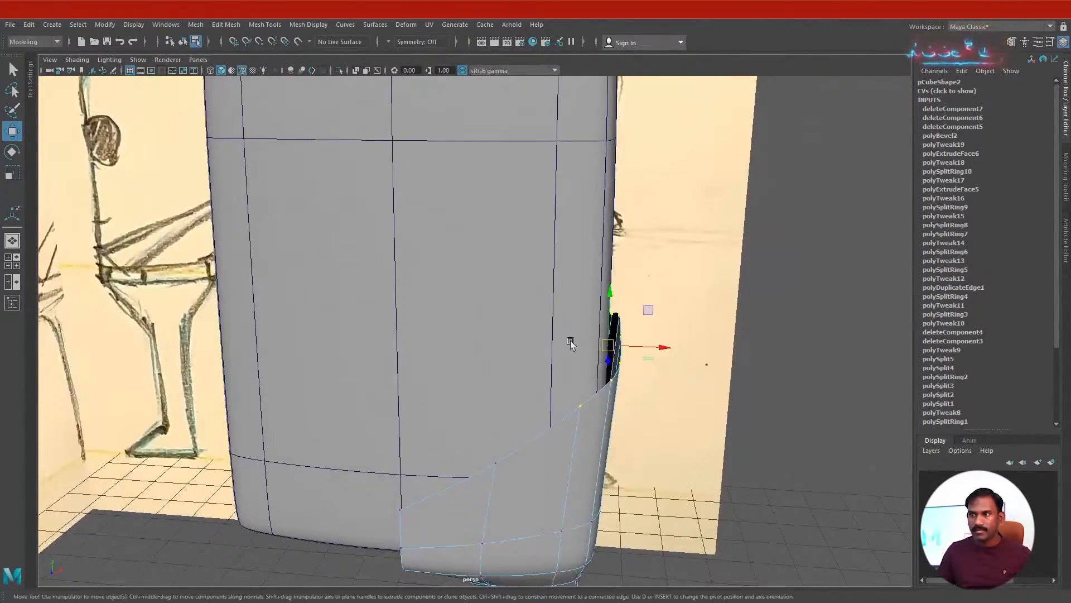
left_click_drag(620, 413, 580, 451, "alt")
left_click_drag(348, 501, 556, 400, "alt")
left_click_drag(483, 514, 784, 530, "alt")
left_click_drag(689, 464, 483, 313, "alt")
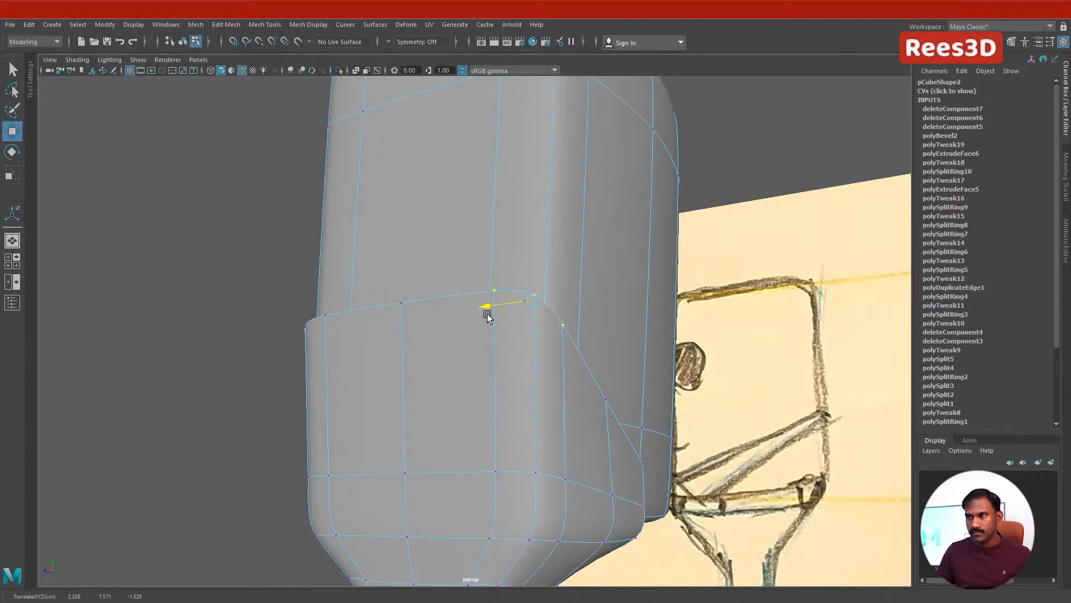
left_click_drag(493, 359, 439, 302, "alt")
left_click_drag(435, 340, 495, 418, "alt")
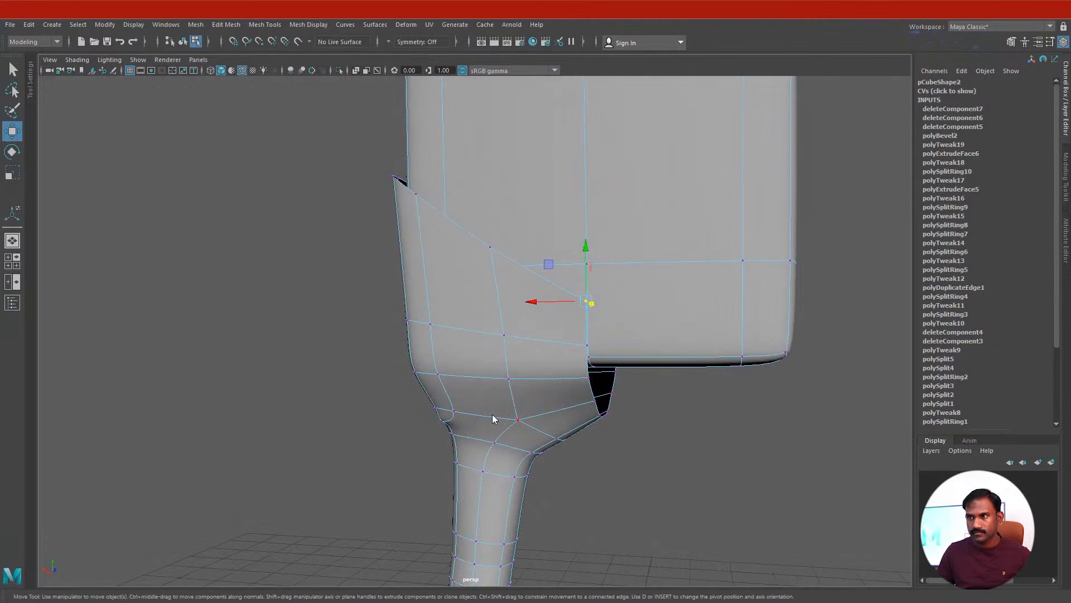
- Examine the hip piece's underside in unsmoothed display, where the bevelled corners taper into the top of the leg
right_click_drag(492, 284, 470, 357)
right_click_drag(470, 357, 470, 357)
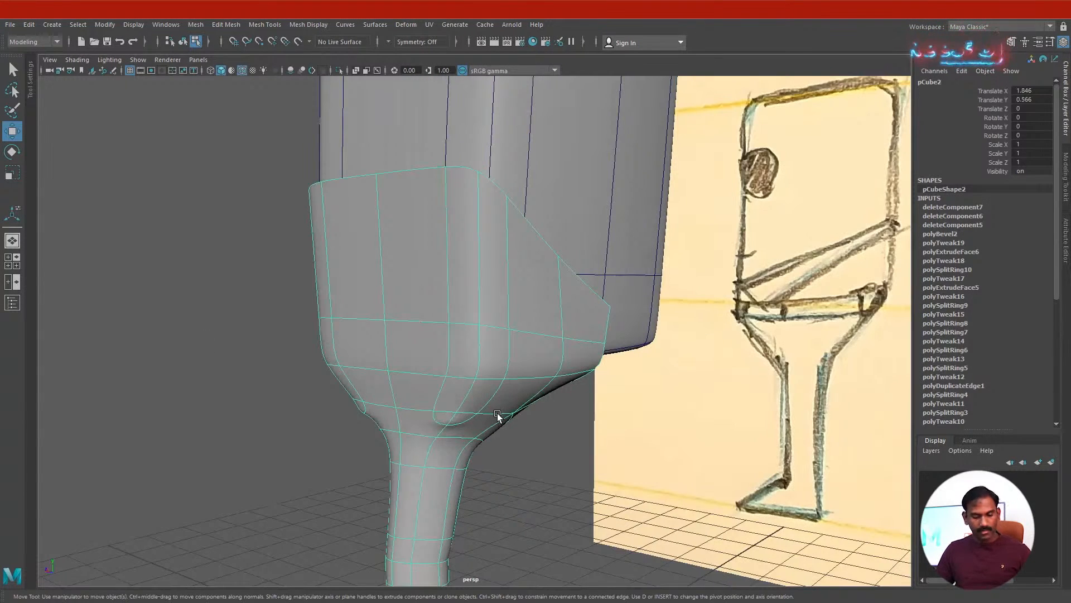
key("2")
mouse_move(538, 420)
left_mouse_down("alt")
mouse_move(585, 419)
mouse_move(619, 394)
mouse_move(564, 339)
mouse_move(574, 306)
left_mouse_up("alt")
key("1")
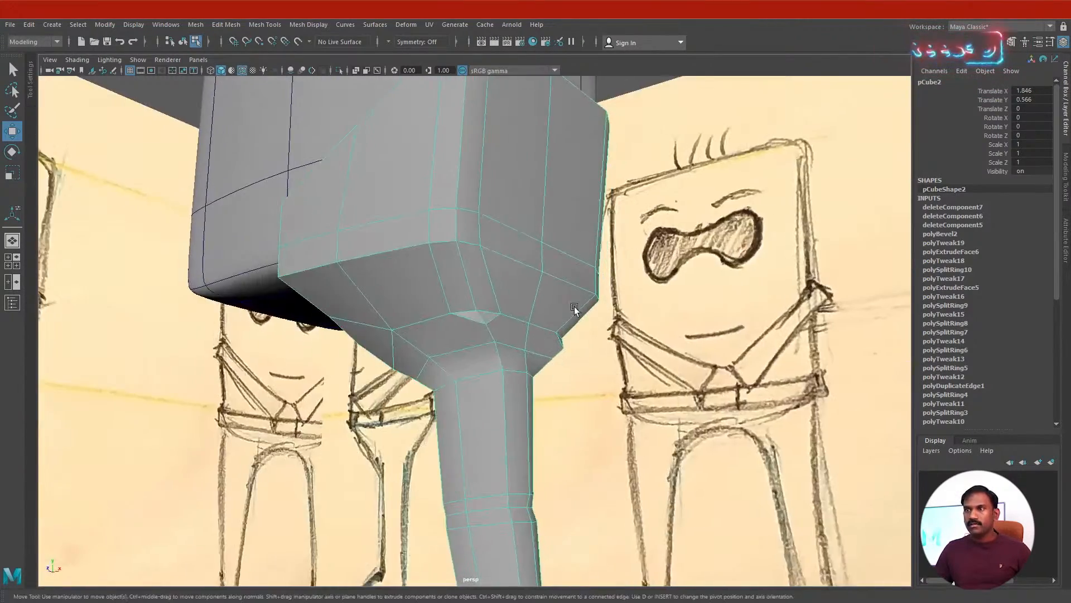
middle_click_drag(575, 306, 538, 364, "alt")
left_click_drag(391, 364, 473, 363, "alt")
left_click_drag(518, 273, 775, 350, "alt")
left_click_drag(740, 316, 805, 362, "alt")
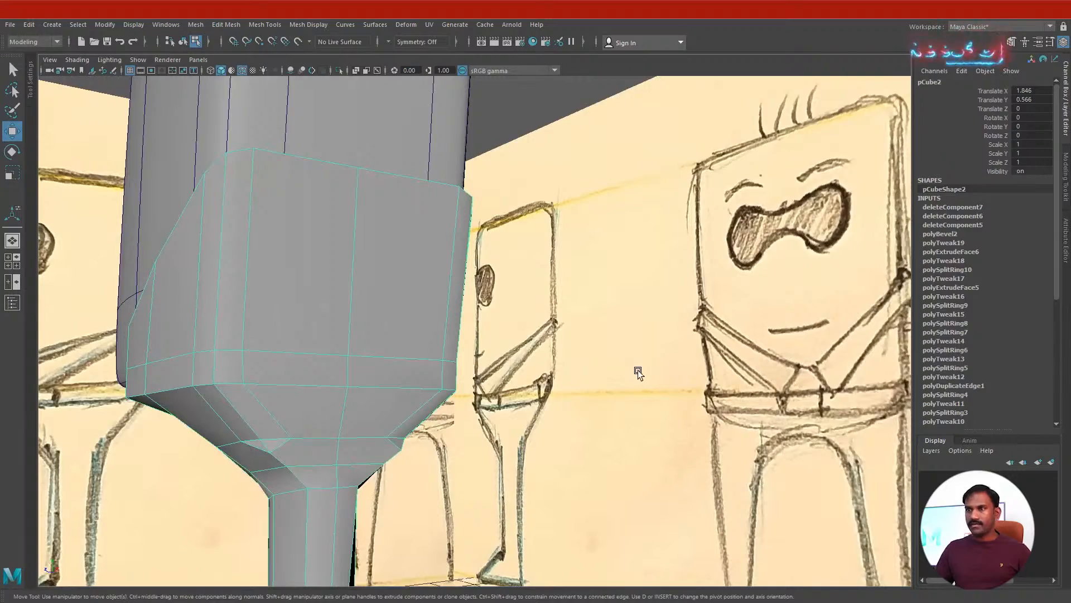
left_click_drag(449, 423, 471, 251, "alt")
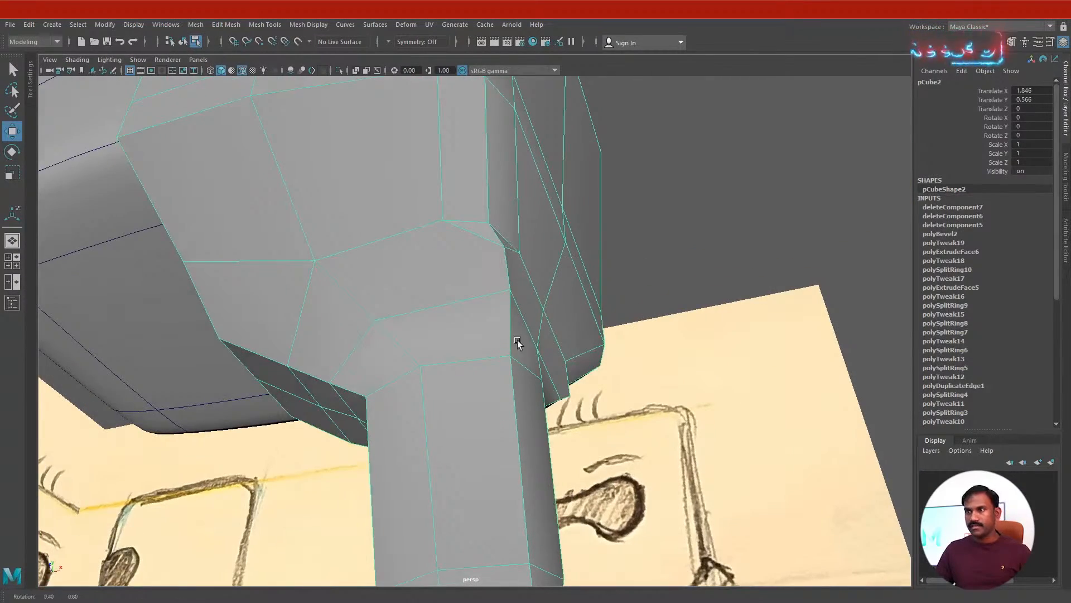
left_click_drag(518, 342, 477, 340, "alt")
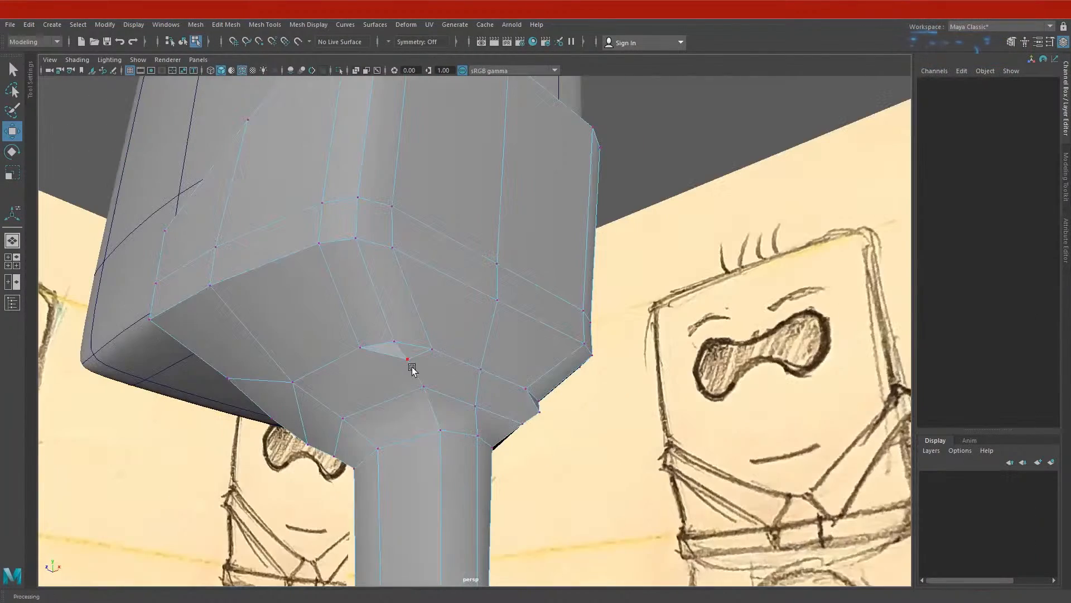
- Cut a diagonal edge on each side of the hip's bevelled lower corner, joining the bevel vertices to the neighbouring leg-junction vertices
left_click_drag(401, 407, 392, 309, "alt")
right_click_drag(391, 284, 393, 339)
right_click_drag(395, 303, 347, 310, "shift")
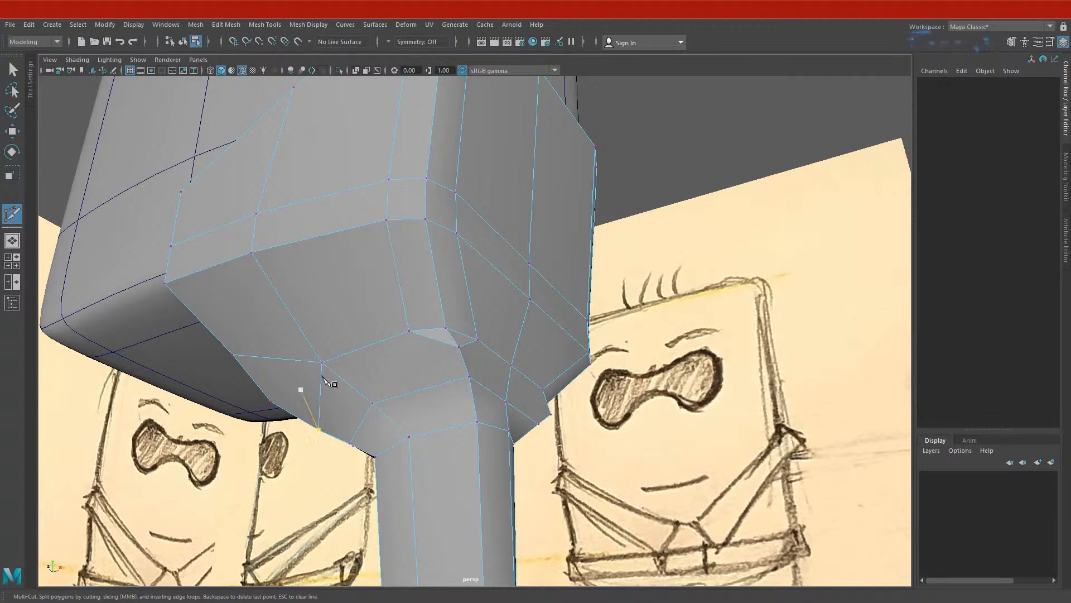
left_click(386, 221)
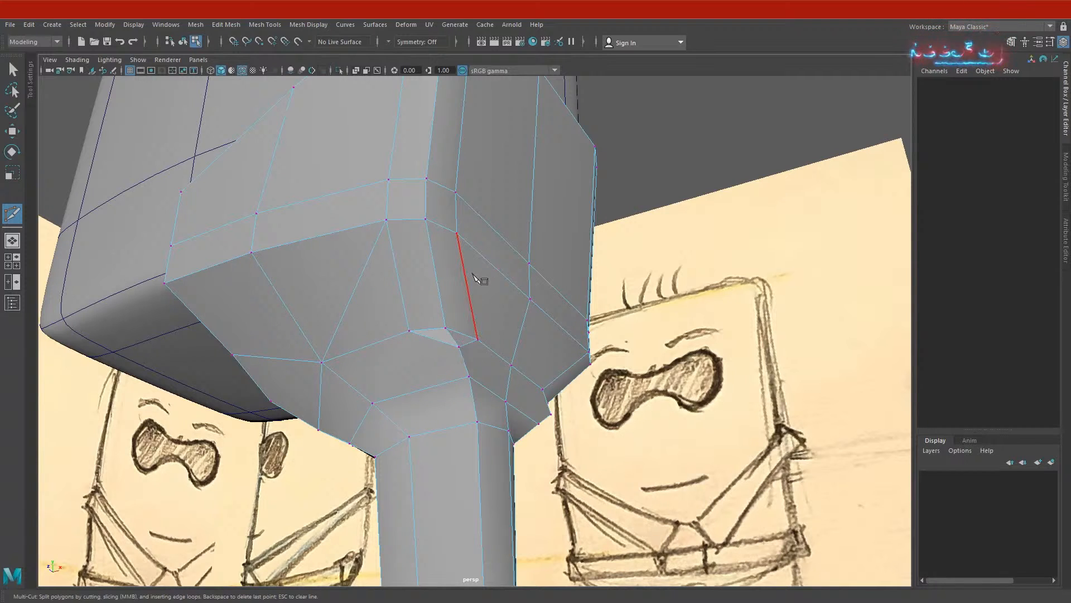
left_click(457, 234)
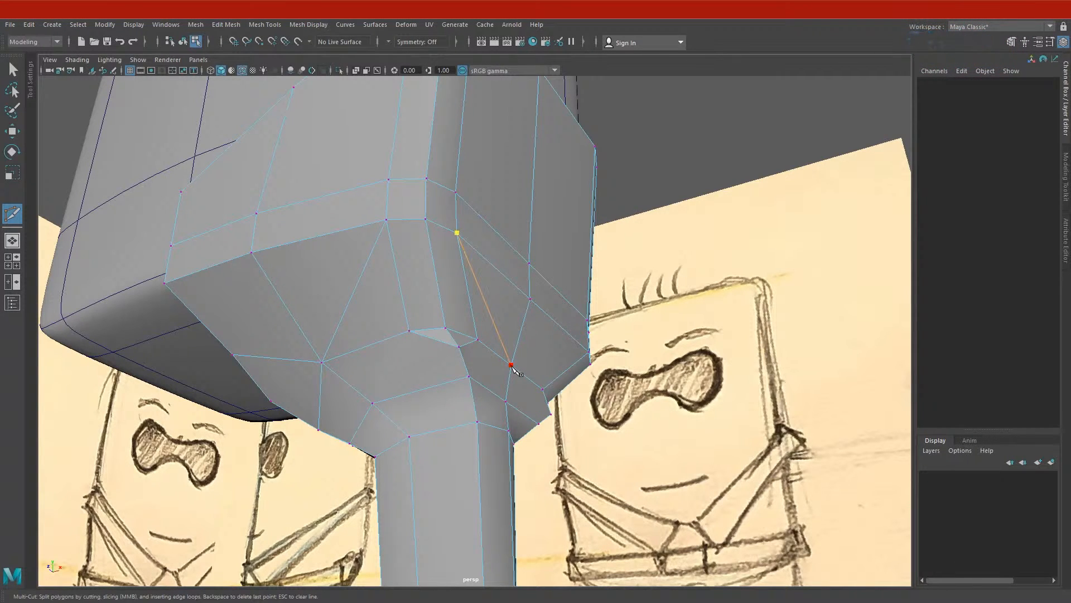
- Delete the two old outer bevel edges running from the hip's lower corner down to the small gap above the leg
left_click(13, 131)
right_click_drag(431, 284, 412, 251)
left_click(399, 279)
key("Delete")
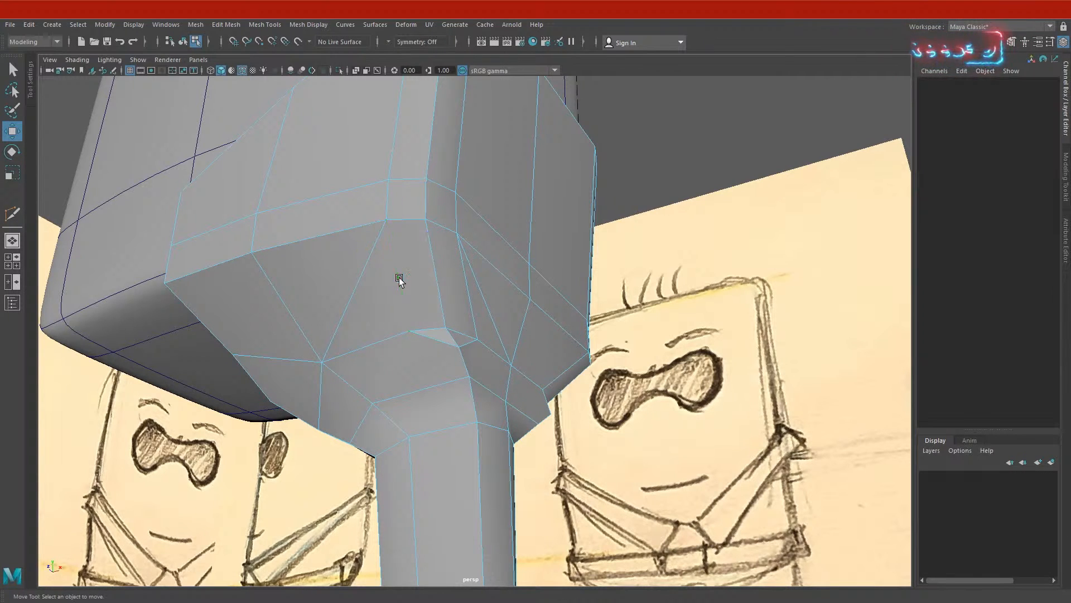
left_click(463, 281)
key("Delete")
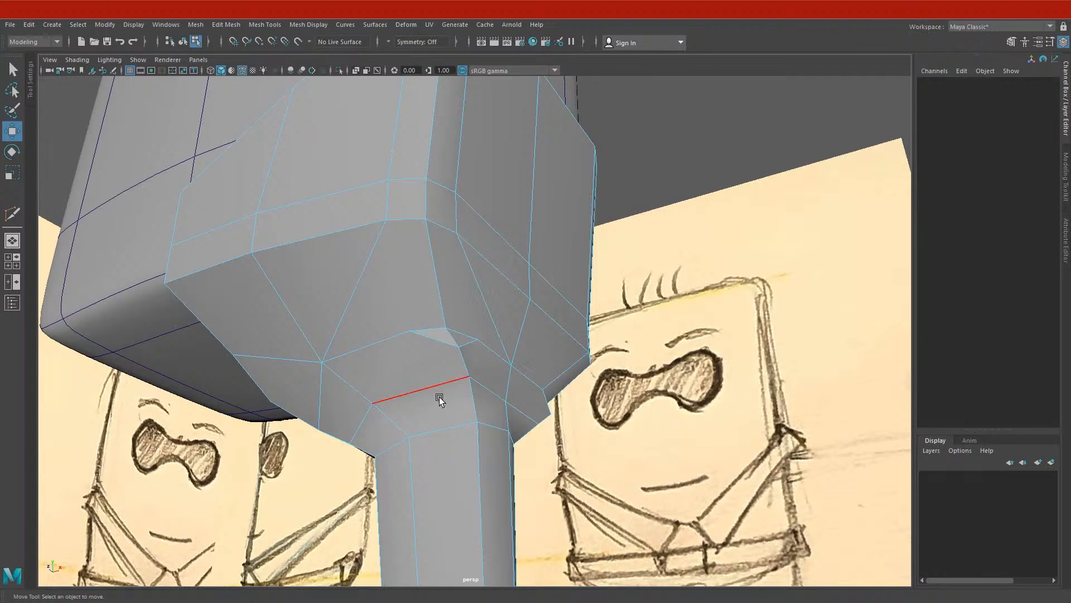
- Merge the four vertices around the small gap below the hip's bevelled corner with a distance threshold of 1
left_click_drag(440, 399, 391, 355, "alt")
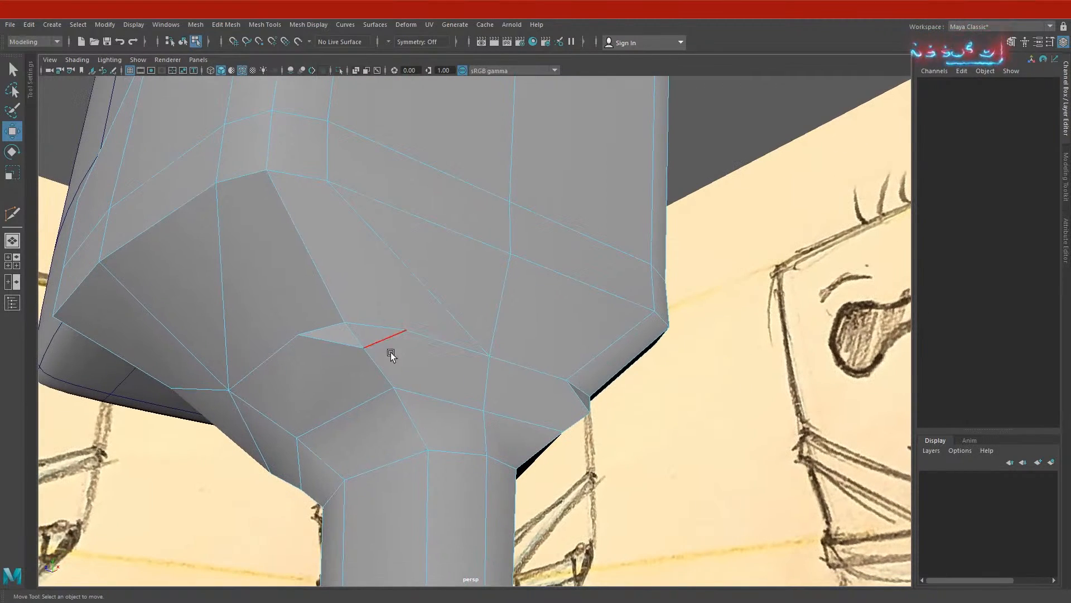
right_click_drag(405, 283, 351, 284)
left_click(301, 297)
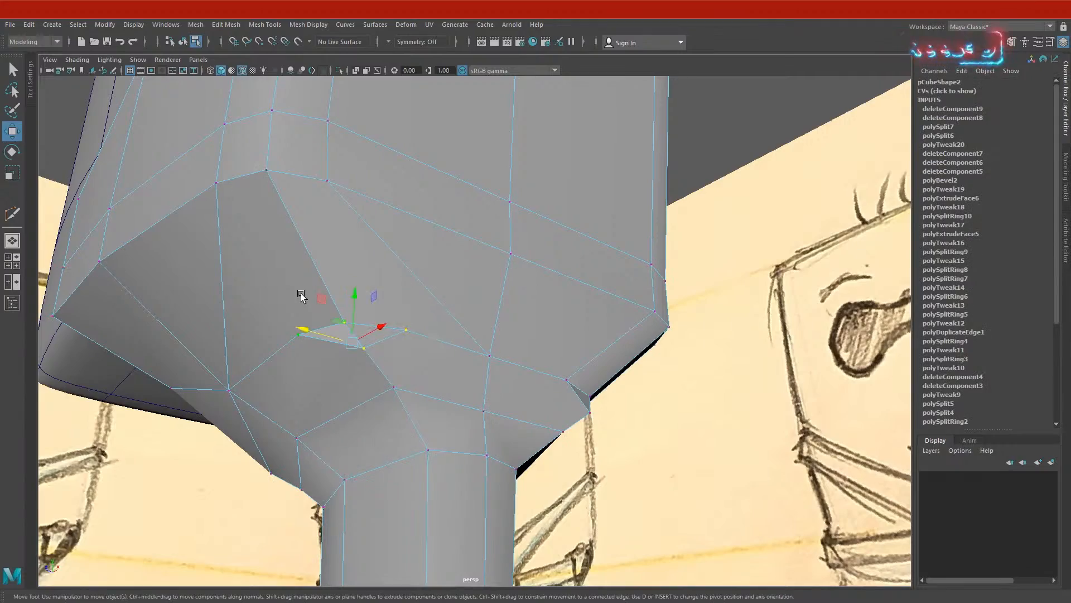
left_click_drag(302, 297, 265, 306)
left_click_drag(416, 306, 271, 356)
key("4")
left_click_drag(335, 360, 463, 394, "alt")
scroll(463, 394, "up", 5)
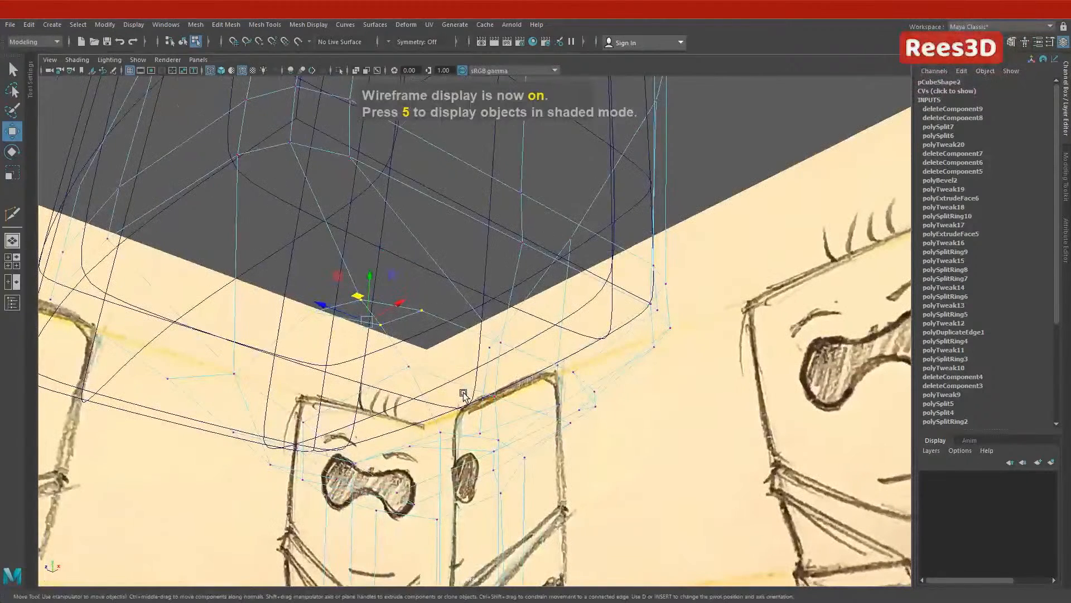
key("5")
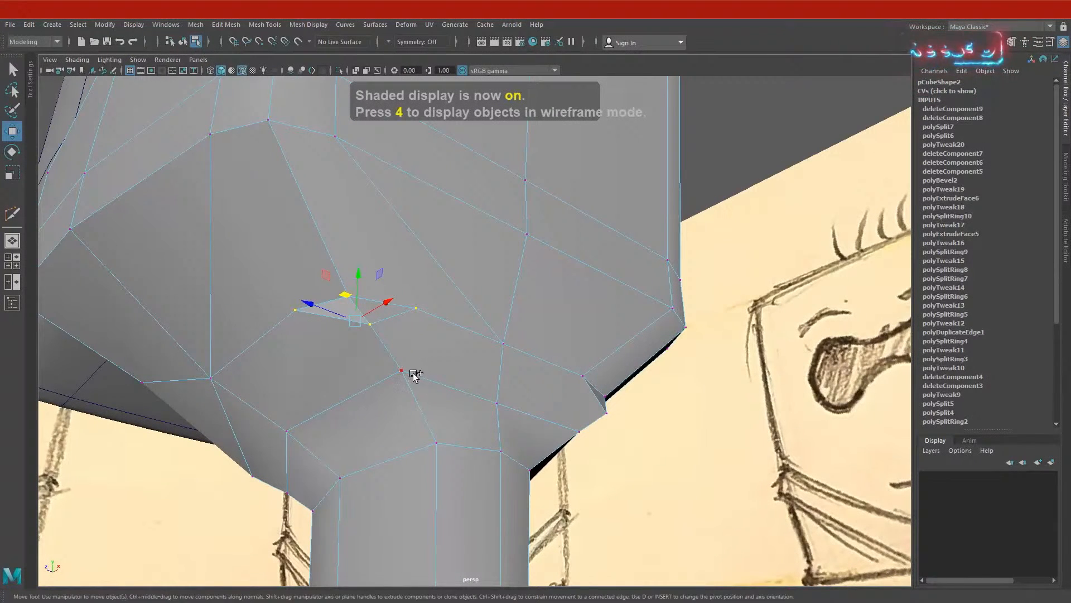
right_click_drag(368, 316, 414, 280, "shift")
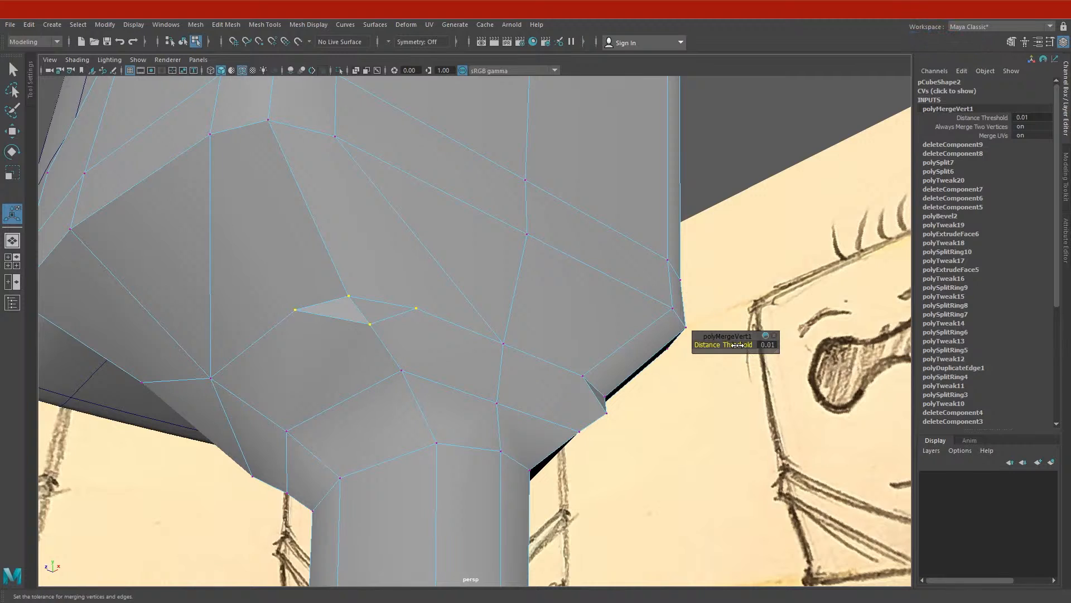
left_click_drag(737, 345, 754, 342)
mouse_move(434, 393)
left_mouse_down("alt")
mouse_move(454, 387)
mouse_move(450, 406)
left_mouse_up("alt")
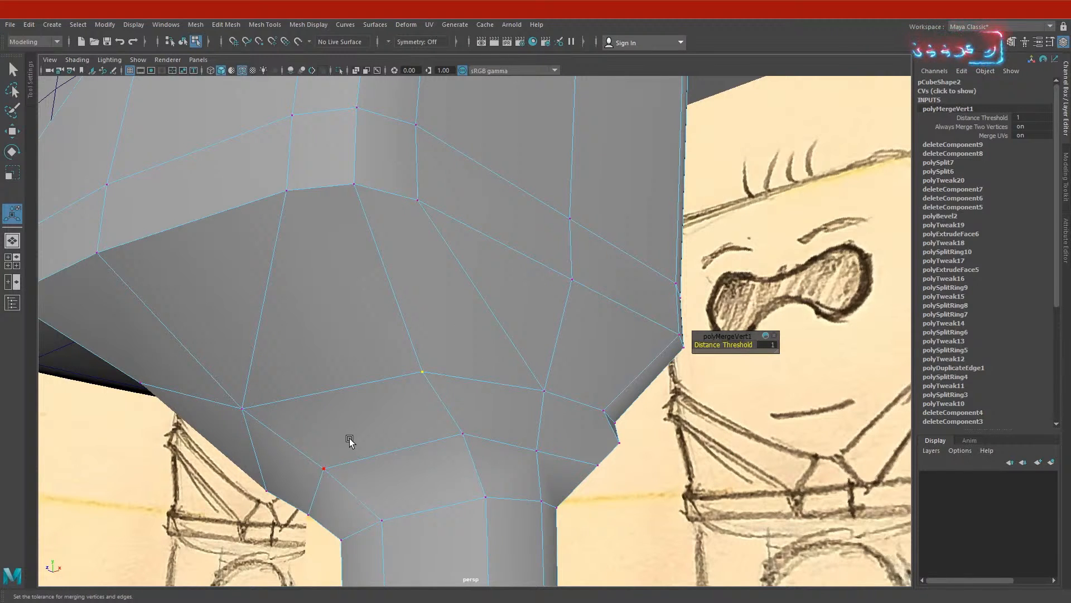
- Cut an edge across the hip's underside from the middle of the central seam to the inner border, and shift its new vertex sideways
left_click_drag(315, 393, 522, 261, "alt")
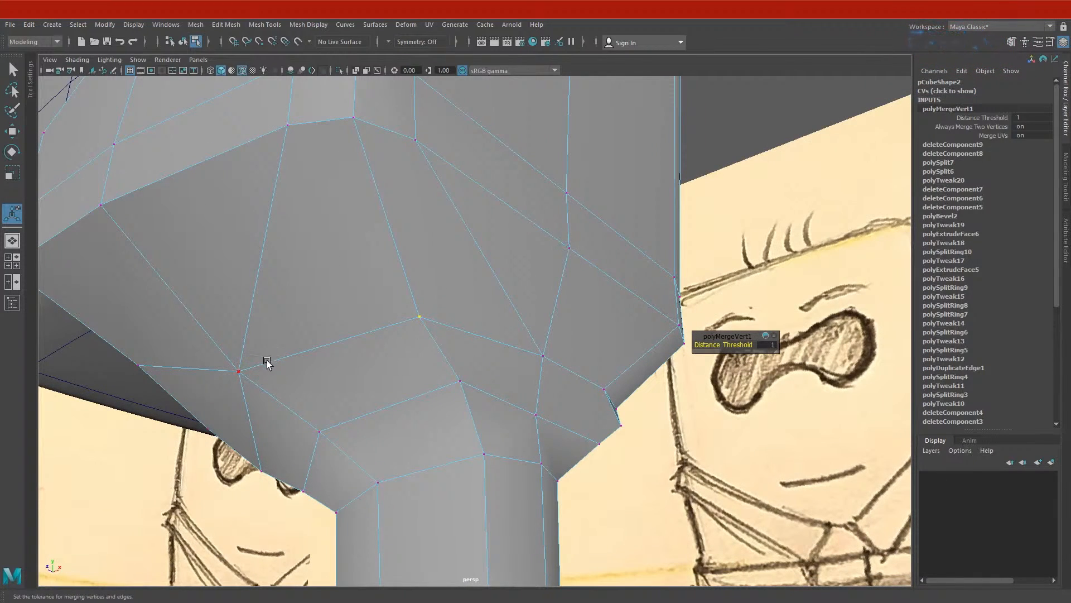
left_click_drag(266, 363, 498, 302, "alt")
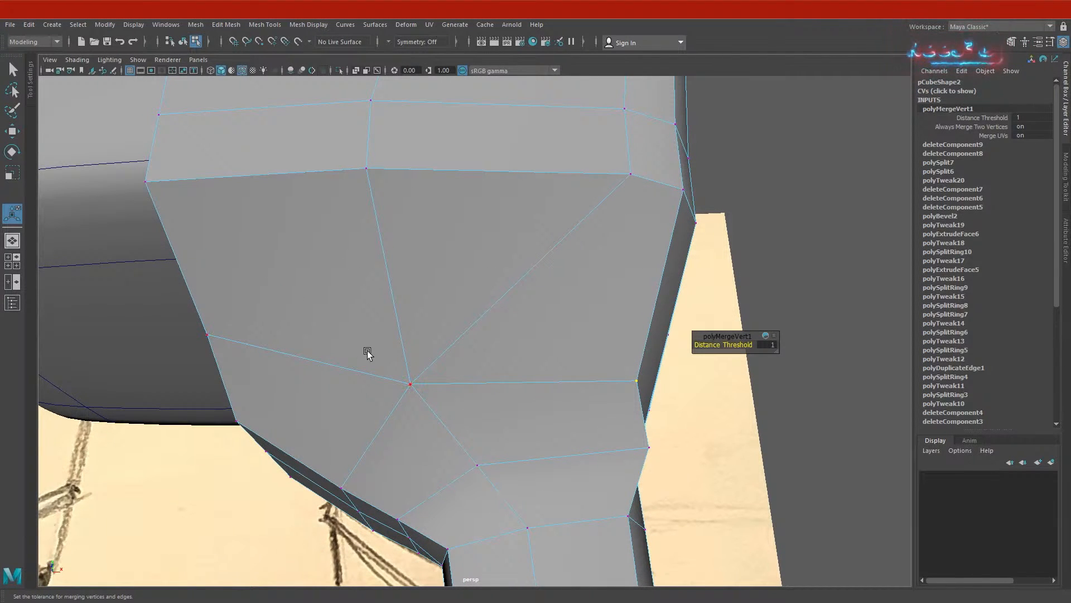
right_click_drag(387, 330, 382, 350)
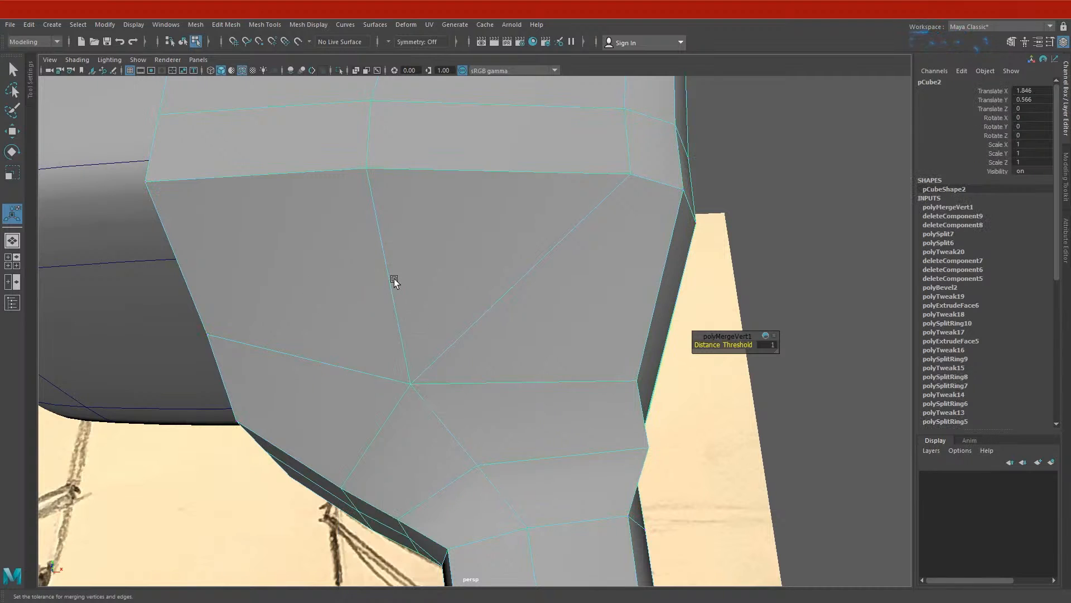
right_click_drag(394, 279, 330, 283, "shift")
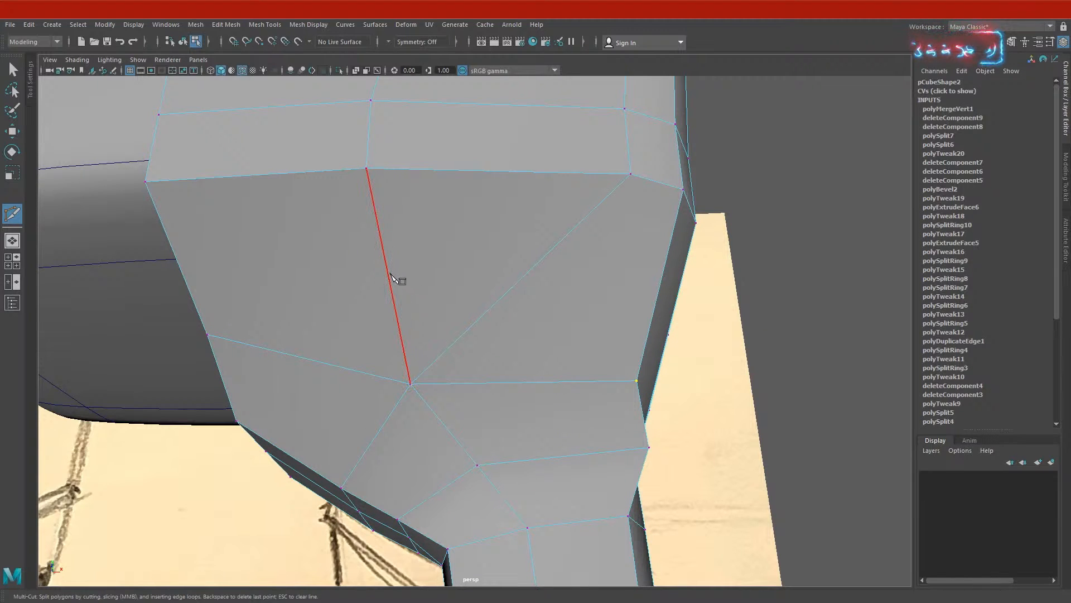
left_click(390, 278)
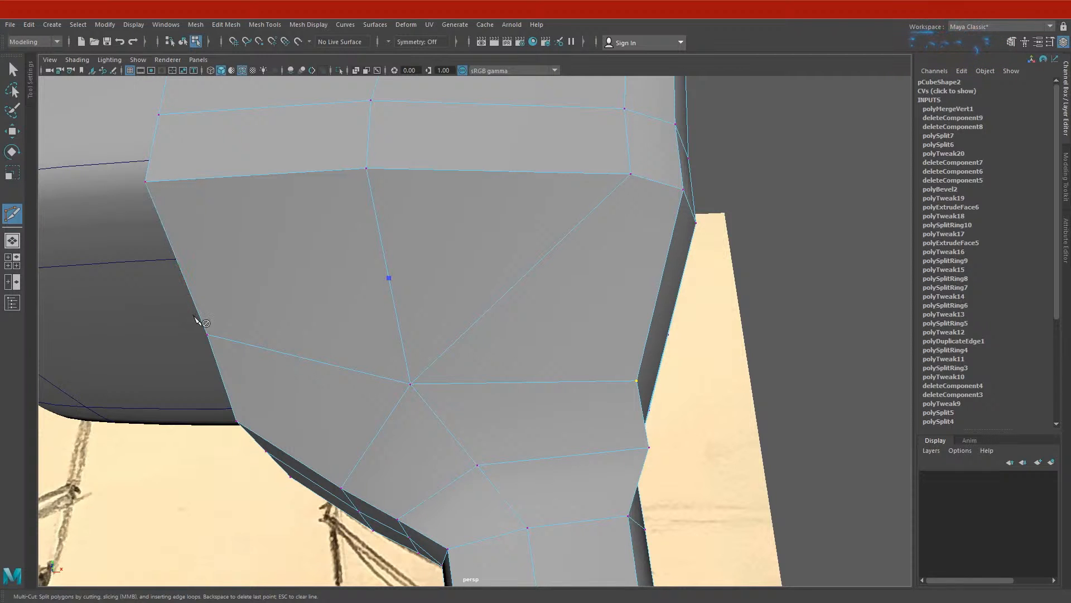
left_click_drag(502, 414, 375, 310, "alt")
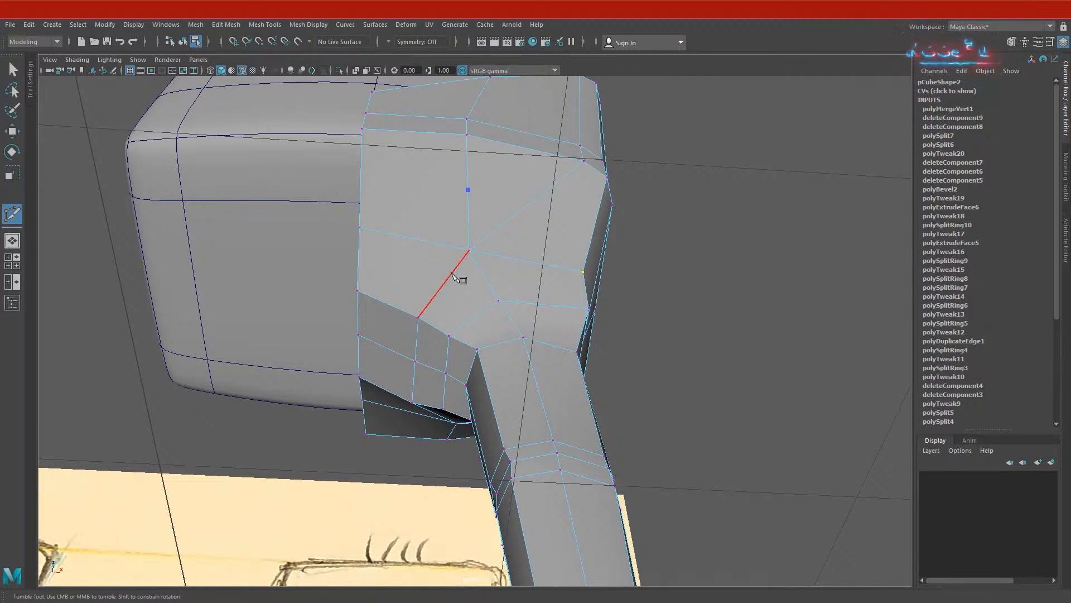
left_click(360, 186)
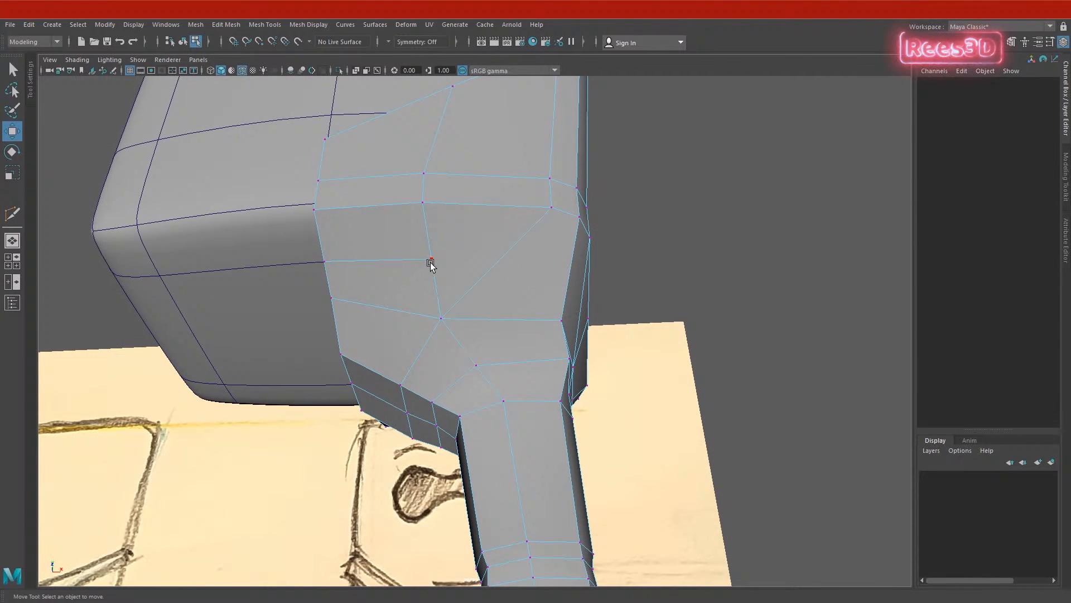
left_click(431, 264)
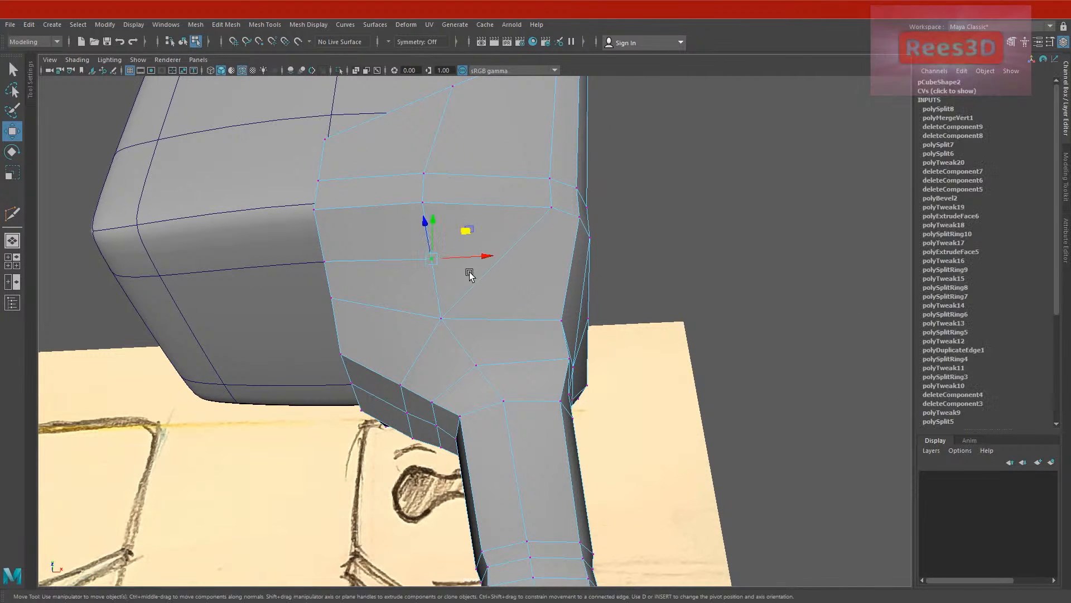
left_click_drag(480, 256, 455, 253)
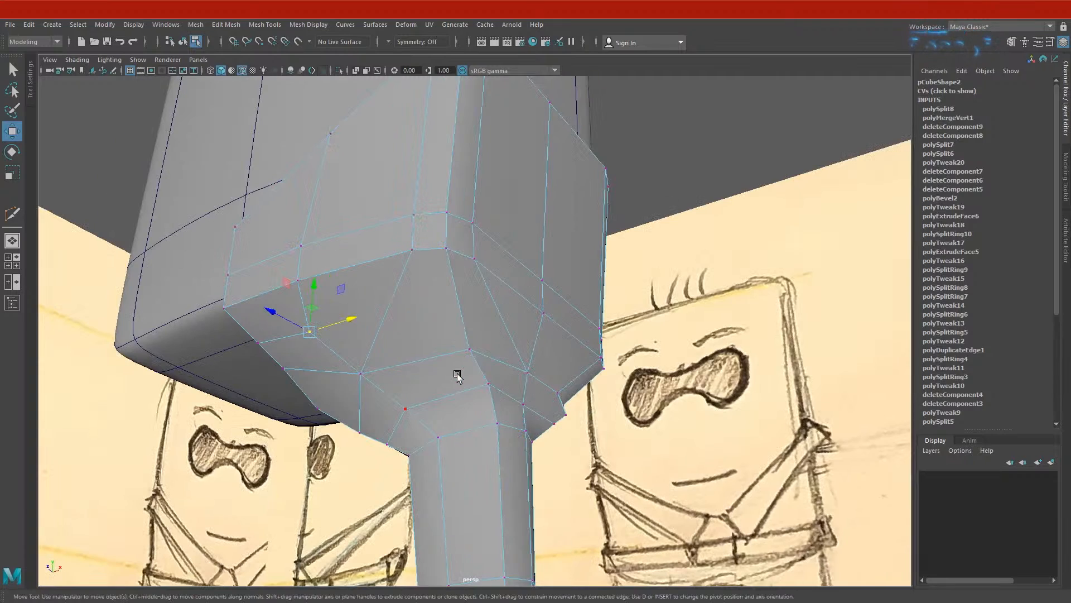
- Examine the hip's underside and leg transition in smoothed display from several sides, and return to unsmoothed display
right_click_drag(477, 341, 529, 266)
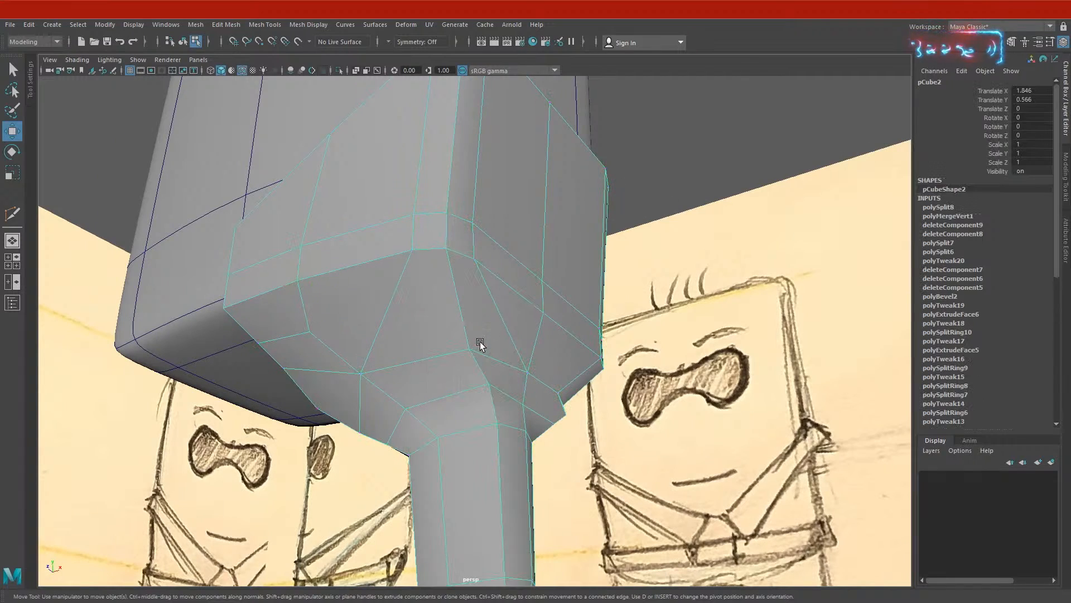
key("3")
left_click(653, 165)
left_click_drag(414, 351, 413, 262, "alt")
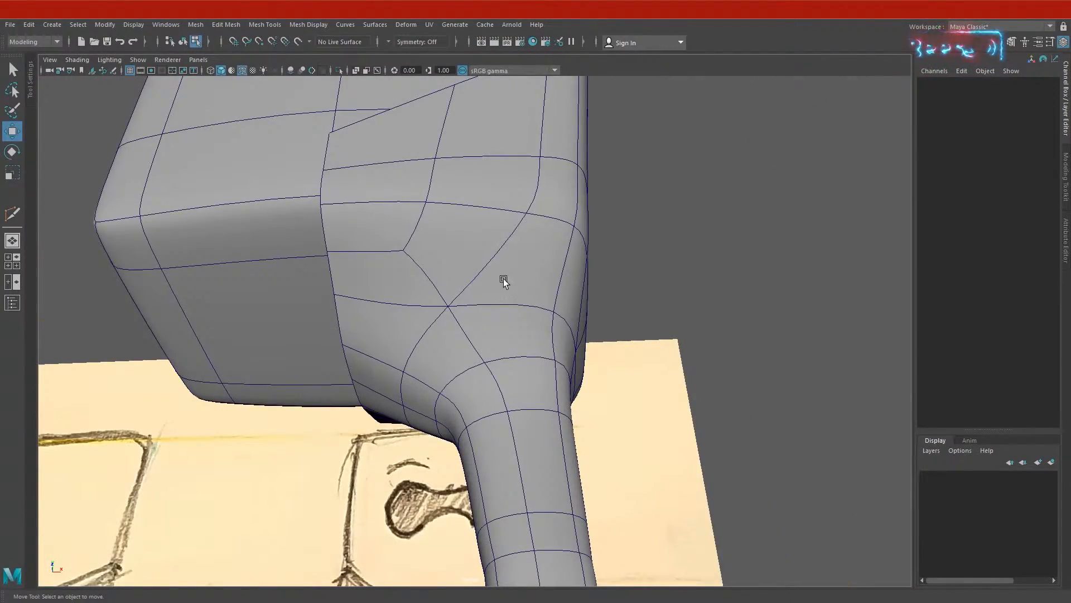
left_click_drag(483, 372, 377, 397, "alt")
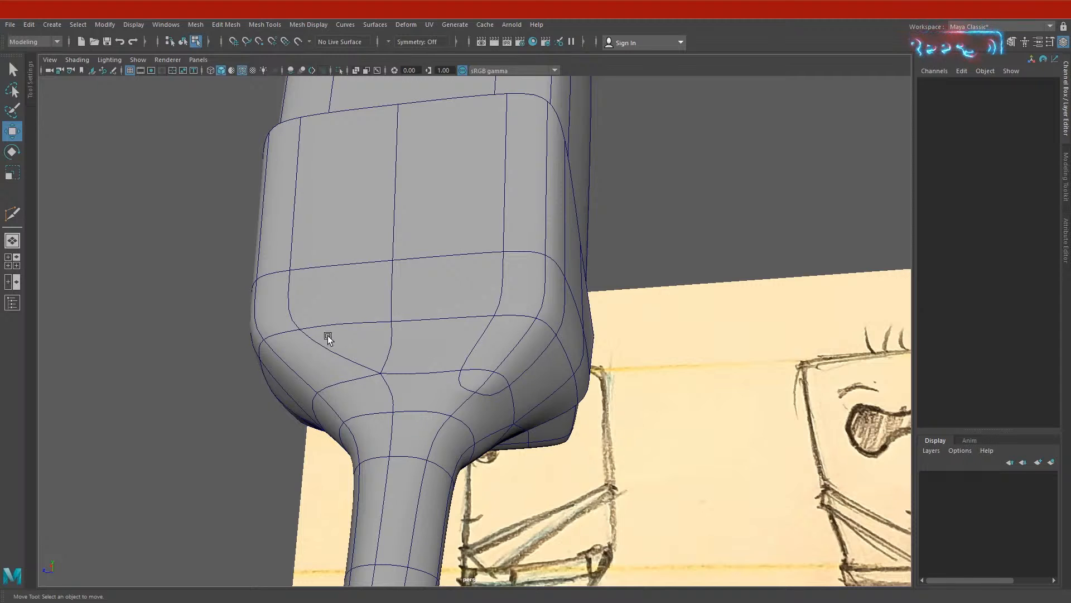
left_click(402, 352)
key("1")
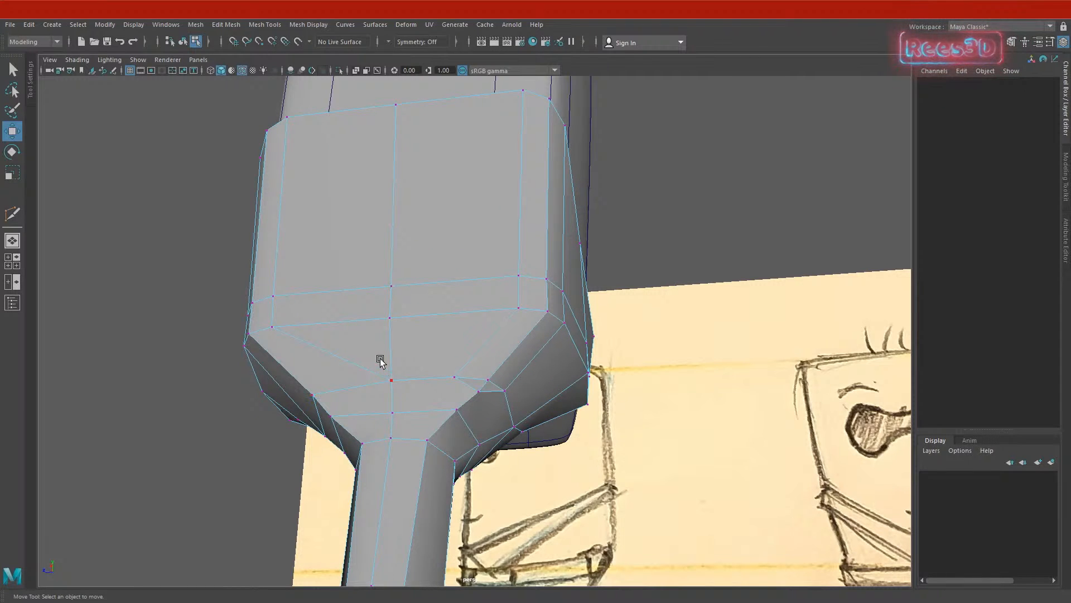
- Cut a diagonal edge on each side of the hip's other bevelled lower corner, joining the bevel vertices to the neighbouring leg-junction vertices
left_click_drag(468, 457, 494, 433, "alt")
right_click(508, 294, "shift")
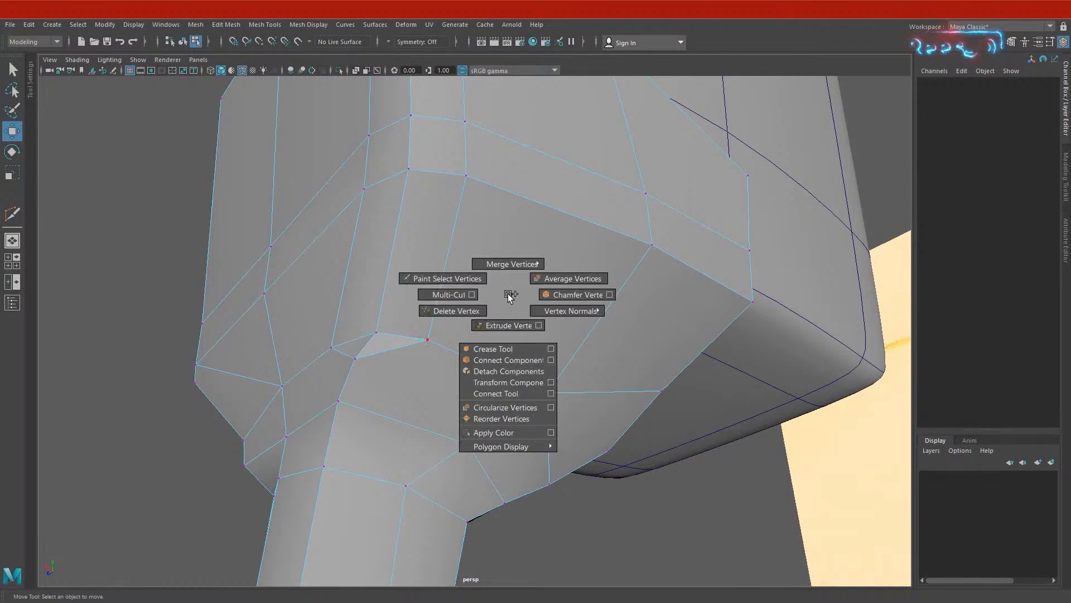
left_click(447, 294)
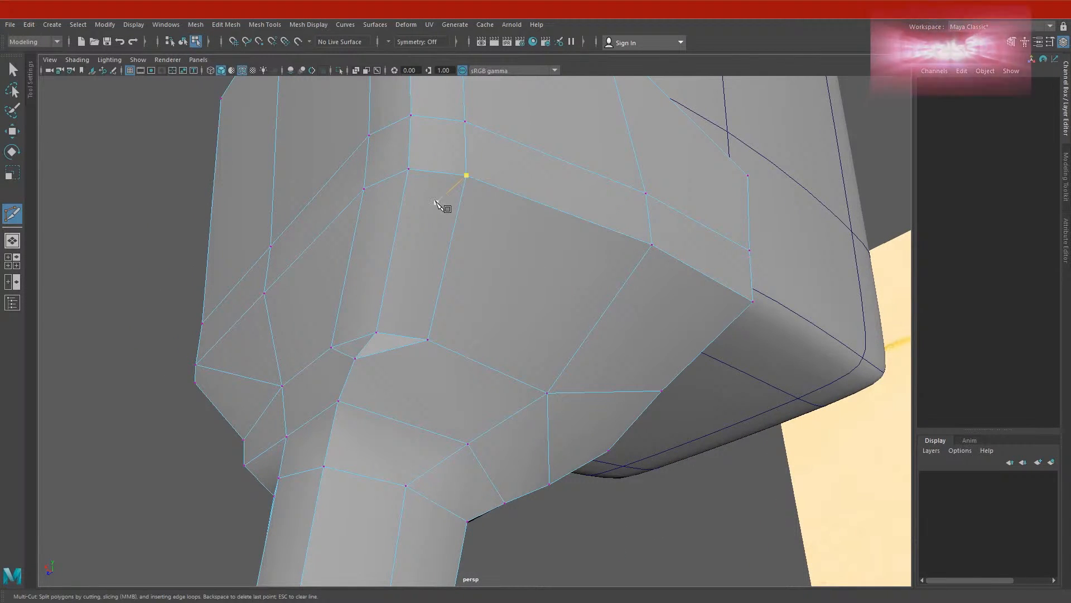
left_click(472, 188)
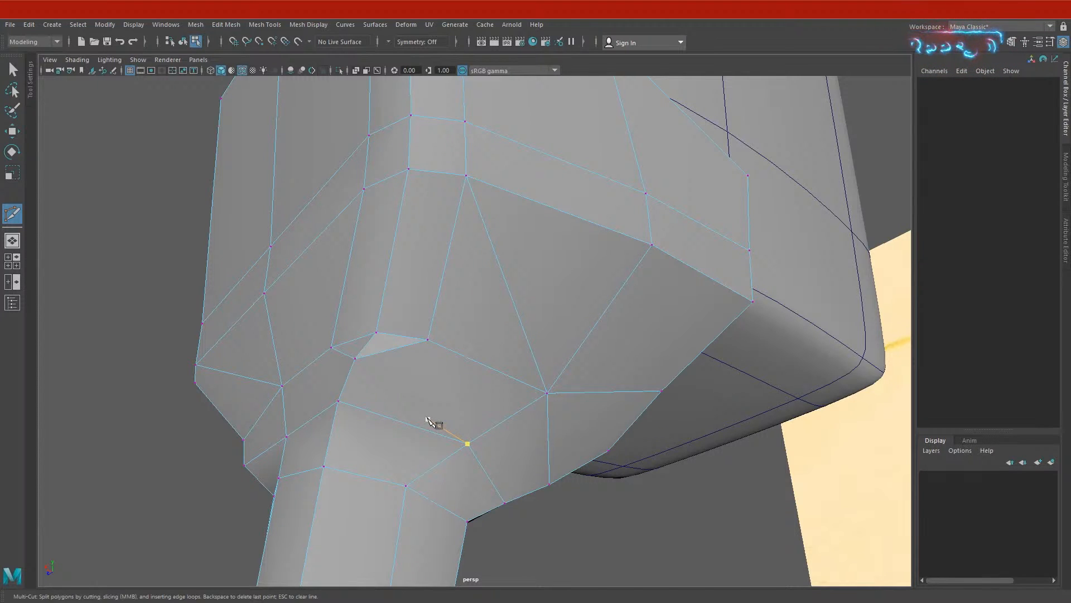
left_click_drag(415, 339, 469, 325, "alt")
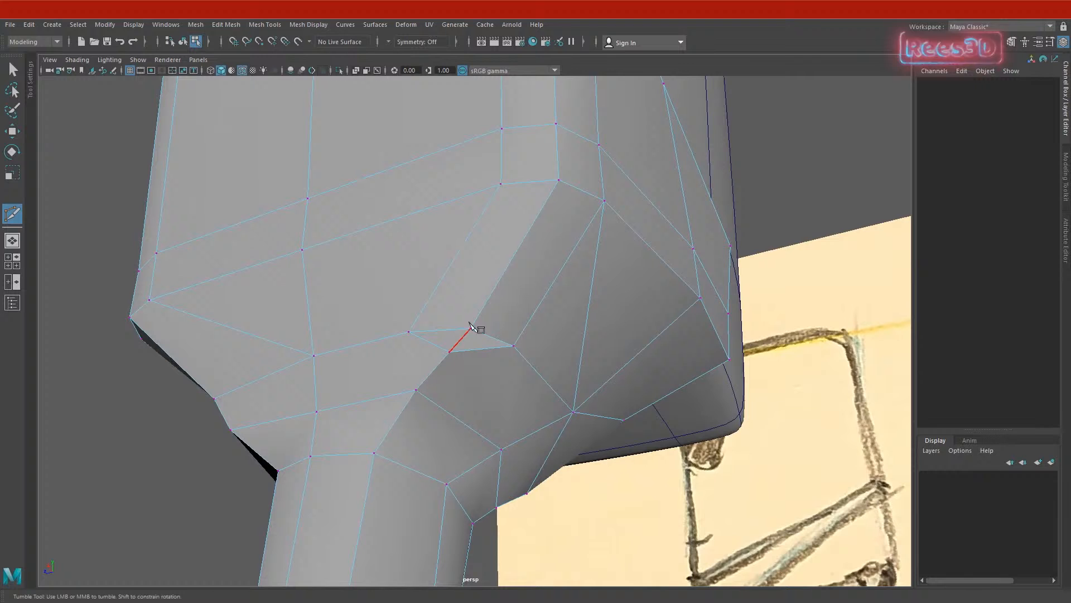
left_click(501, 184)
left_click(314, 355)
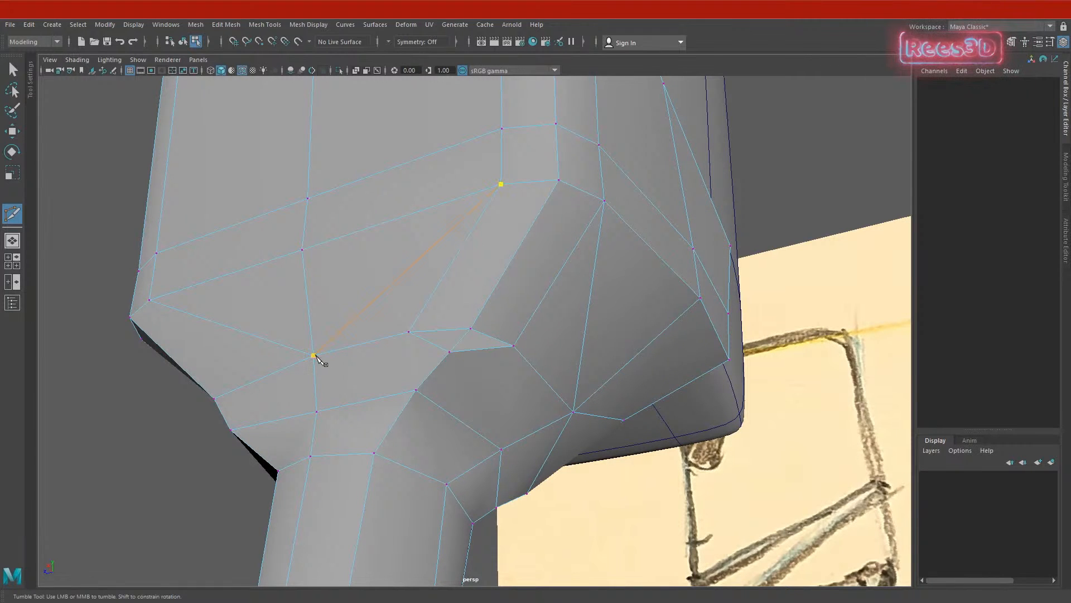
- Delete the two outer bevel edges running from this lower corner down to the small gap above the leg
left_click_drag(457, 370, 508, 308, "alt")
key("w")
left_click(490, 240)
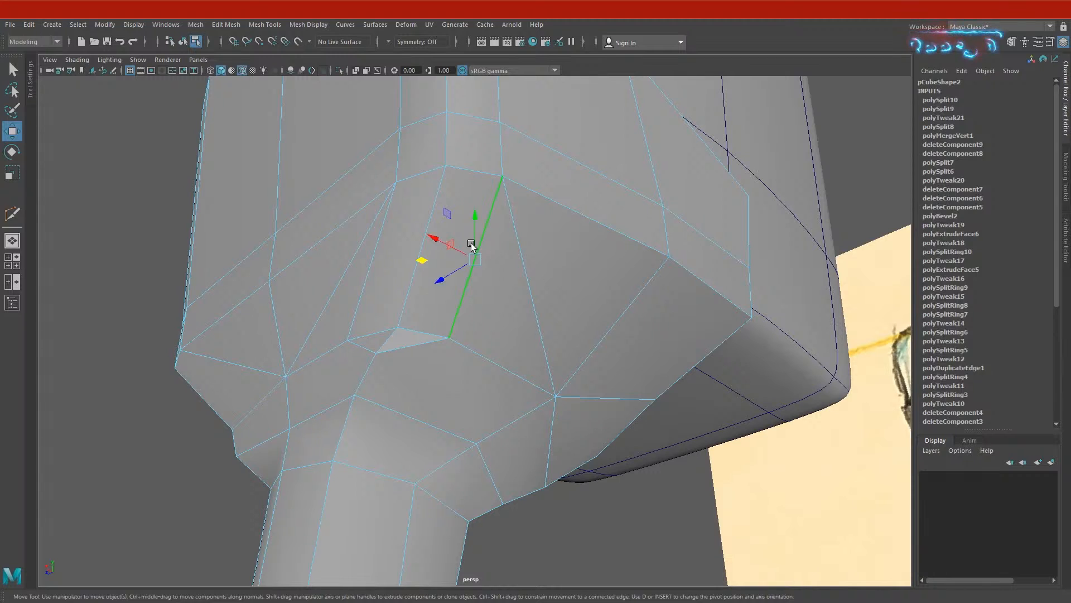
left_click(383, 268)
key("Delete")
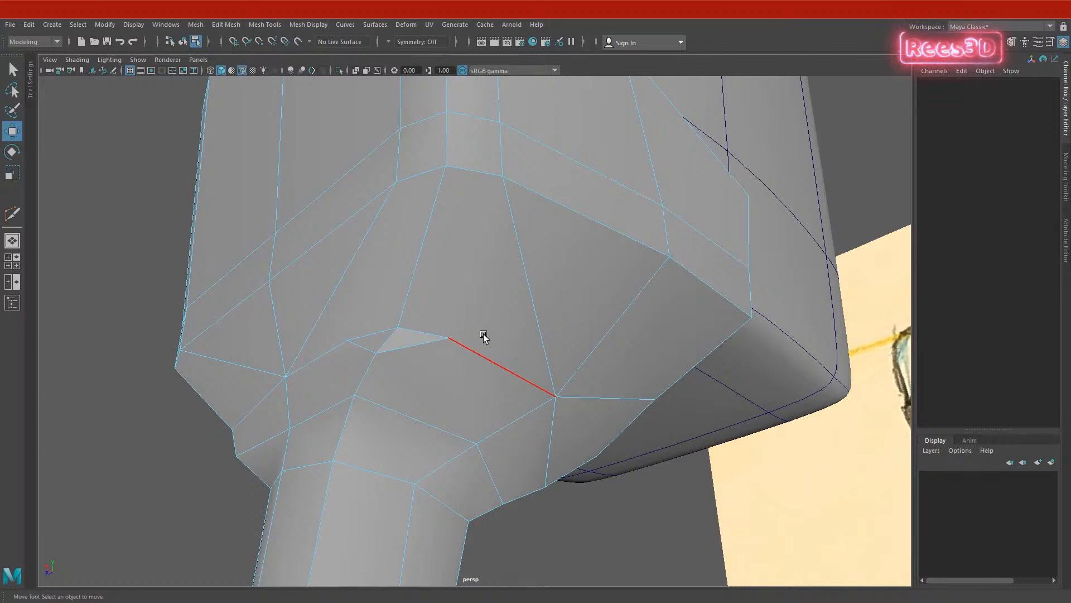
- Merge the four vertices around the small gap below this bevelled corner with a distance threshold of 1
left_click_drag(409, 356, 445, 333, "alt")
right_click_drag(452, 283, 452, 317)
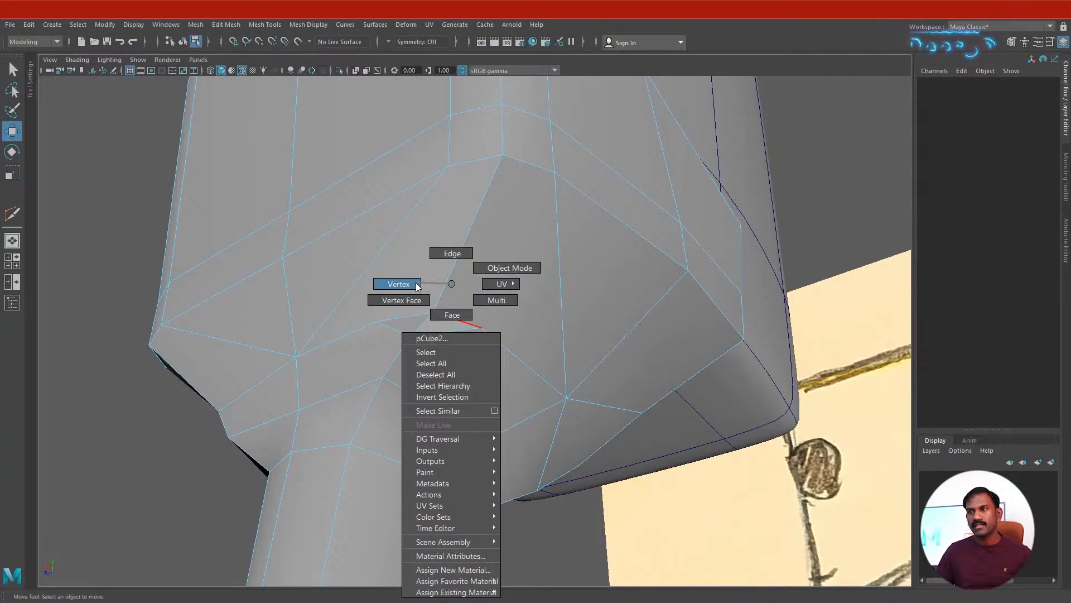
right_click_drag(418, 286, 416, 286)
left_click_drag(519, 350, 521, 279)
right_click_drag(533, 254, 560, 208, "shift")
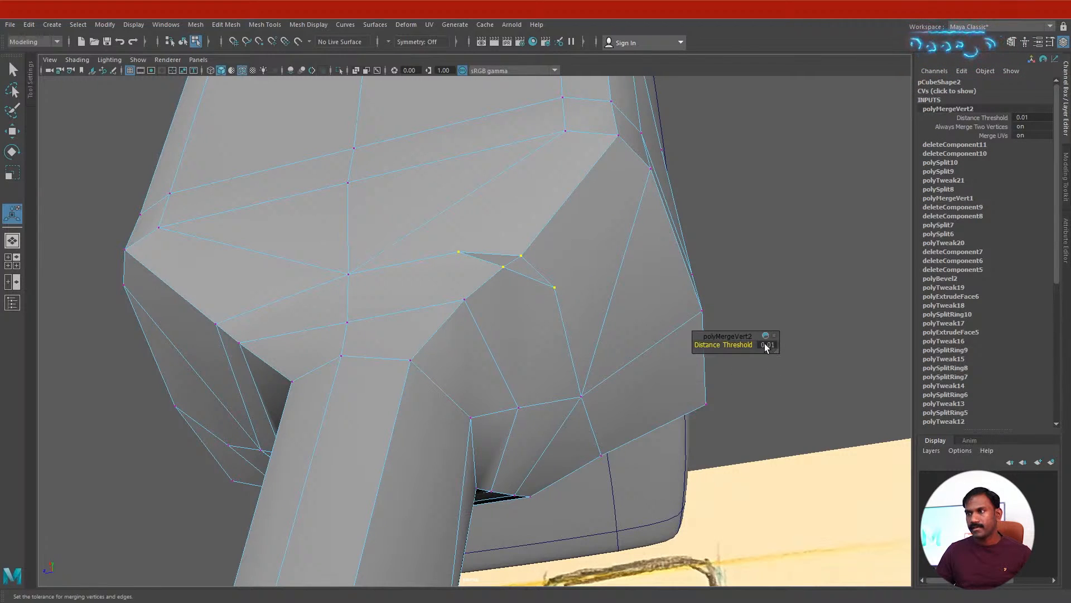
left_click_drag(753, 345, 746, 345)
left_click_drag(641, 312, 533, 267, "alt")
- Nudge the corner vertices just above the top of the leg inward to even out the taper from the hip
key("w")
left_click_drag(320, 213, 305, 198)
mouse_move(344, 278)
left_mouse_down("alt")
mouse_move(433, 286)
mouse_move(499, 310)
mouse_move(545, 346)
mouse_move(596, 467)
left_mouse_up("alt")
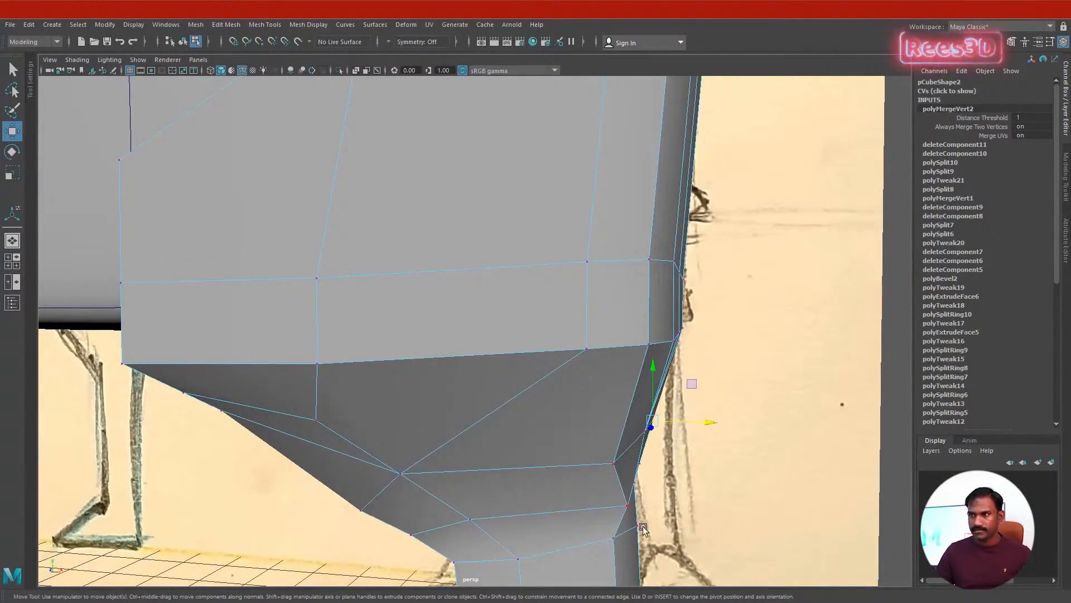
left_click(627, 505)
mouse_move(662, 506)
left_mouse_down()
mouse_move(603, 509)
mouse_move(522, 493)
mouse_move(471, 502)
mouse_move(496, 517)
mouse_move(479, 514)
left_mouse_up()
left_click_drag(229, 475, 237, 482)
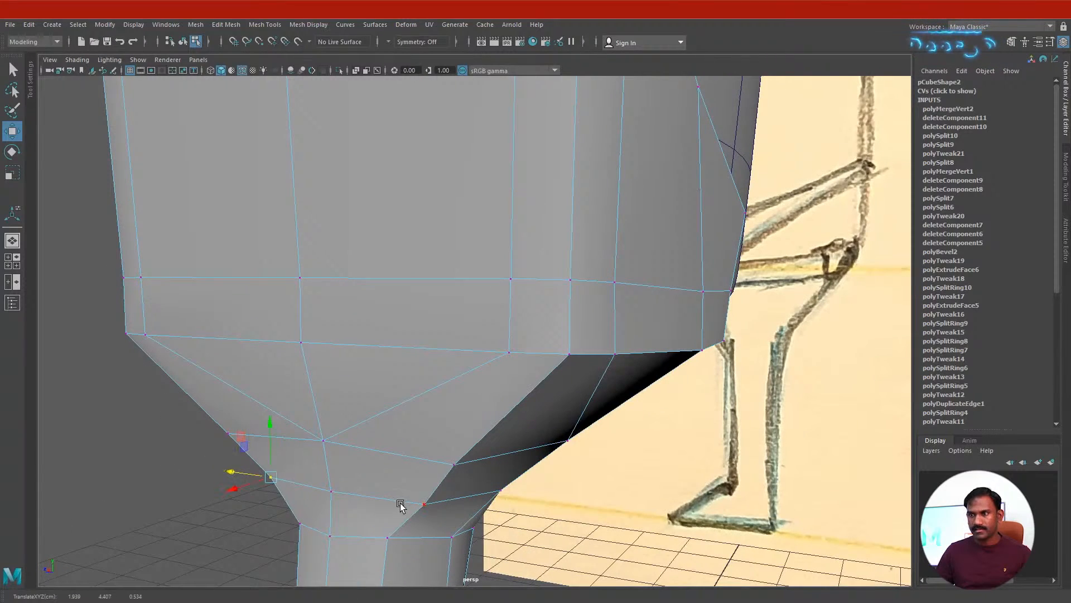
left_click(423, 502)
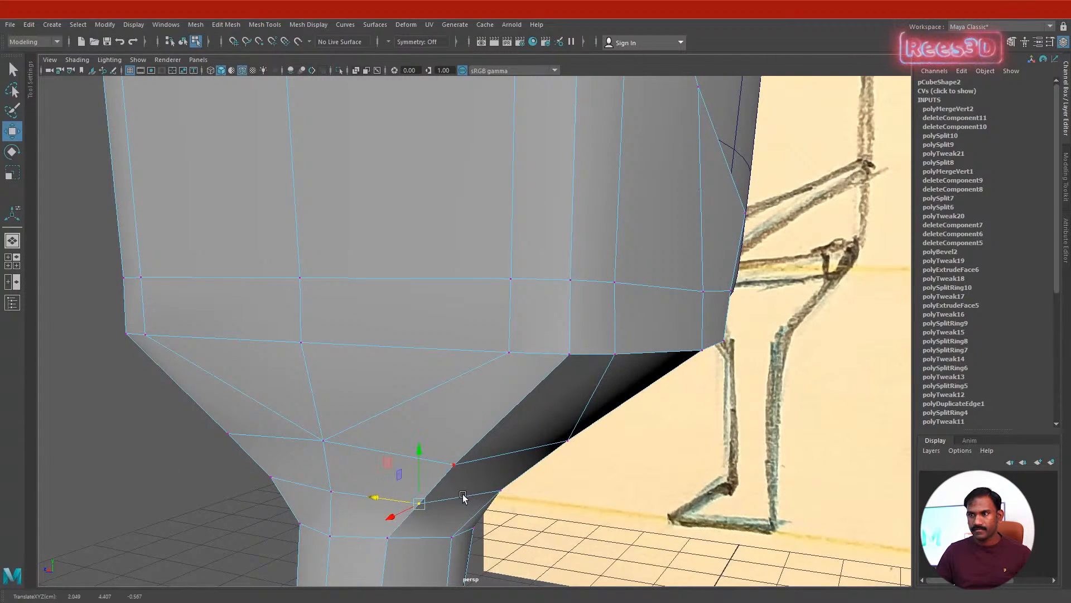
- Move the edge running inward from the merged corner vertex outward, giving the hip's underside a fuller contour
mouse_move(463, 494)
left_mouse_down("alt")
mouse_move(454, 433)
mouse_move(493, 444)
mouse_move(365, 421)
left_mouse_up("alt")
right_click_drag(365, 422, 325, 383, "alt")
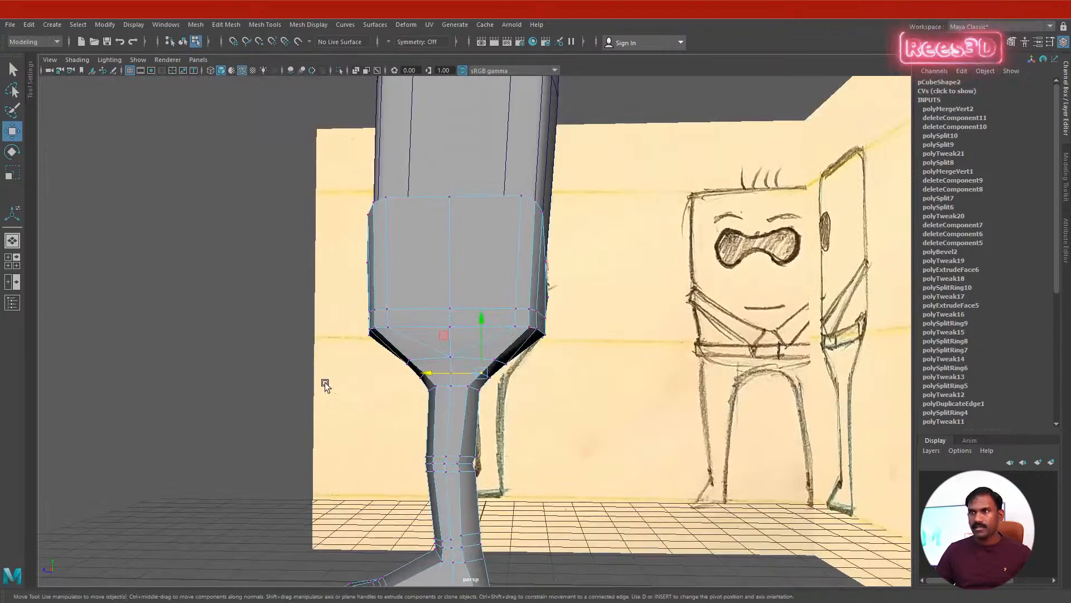
left_click_drag(502, 391, 413, 373, "alt")
right_click_drag(414, 373, 580, 426, "alt")
mouse_move(558, 424)
left_mouse_down("alt")
mouse_move(522, 415)
mouse_move(535, 411)
mouse_move(519, 451)
left_mouse_up("alt")
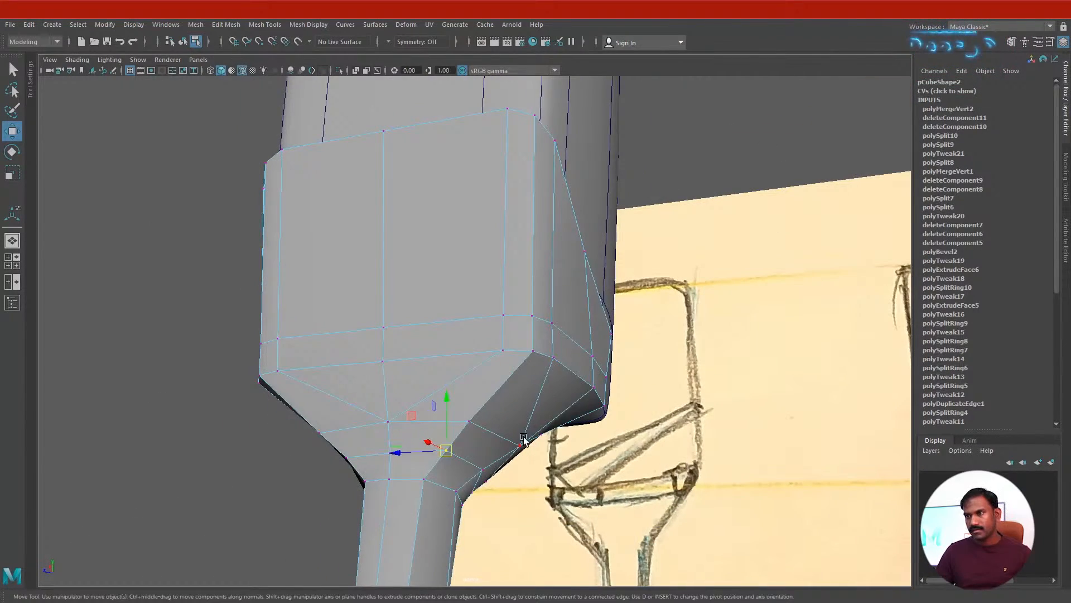
right_click_drag(524, 283, 514, 303)
right_click_drag(513, 256, 514, 256)
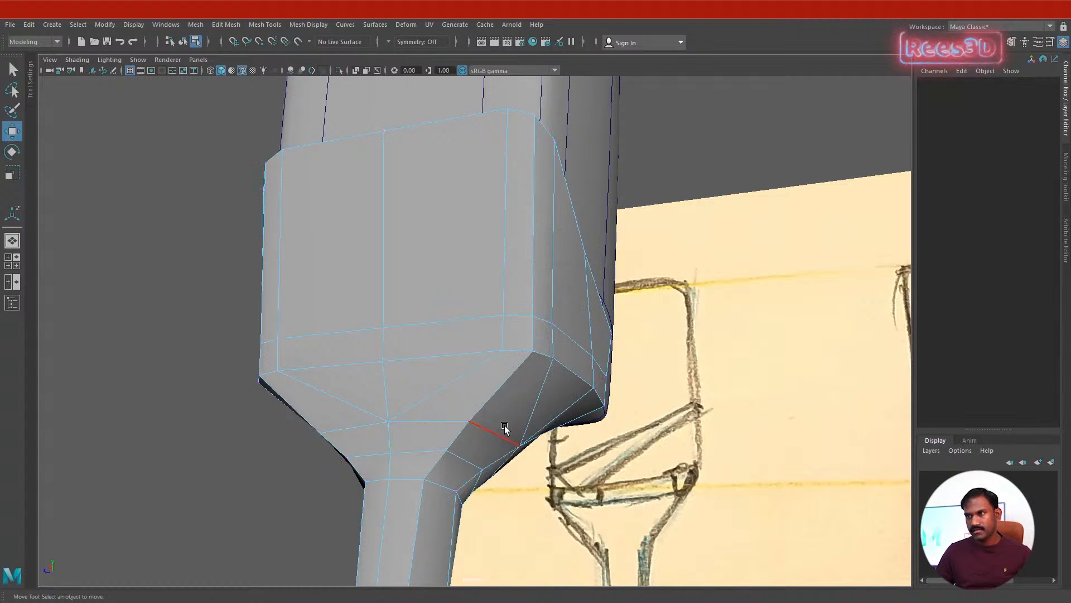
left_click(496, 434)
left_click_drag(464, 437, 481, 454)
mouse_move(480, 464)
left_mouse_down("alt")
mouse_move(477, 480)
mouse_move(459, 475)
left_mouse_up("alt")
- Reposition the vertex at the inner end of the corner edge sideways and vertically to even out the underside
left_click(459, 463)
mouse_move(458, 418)
left_mouse_down()
mouse_move(459, 434)
mouse_move(402, 471)
mouse_move(354, 476)
mouse_move(382, 450)
mouse_move(485, 434)
mouse_move(507, 447)
mouse_move(512, 415)
mouse_move(507, 434)
mouse_move(327, 466)
mouse_move(296, 509)
mouse_move(416, 485)
left_mouse_up()
left_click(544, 423)
left_click(468, 434)
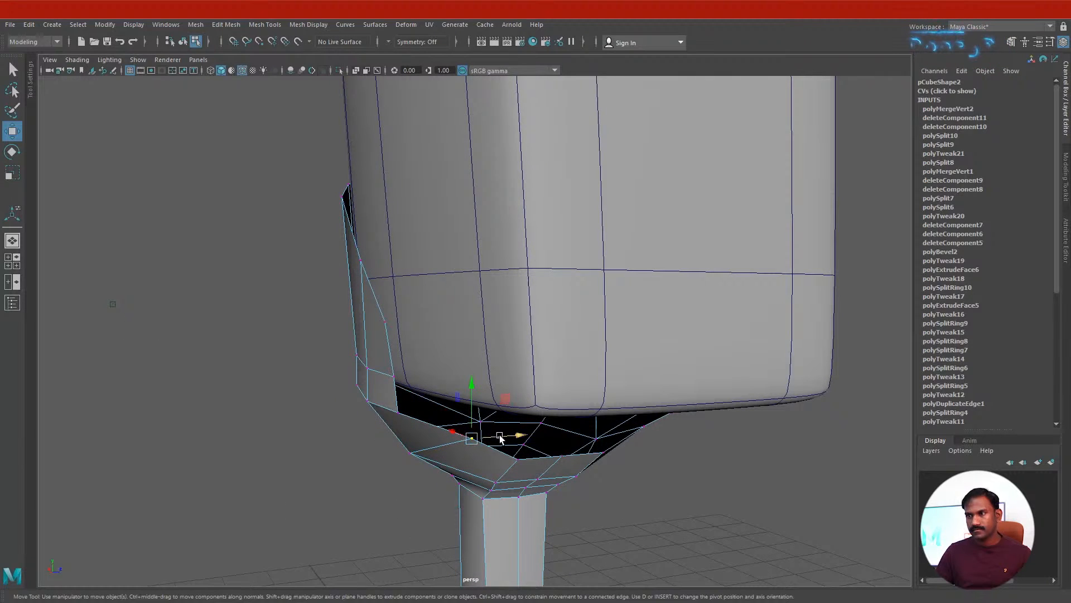
mouse_move(500, 439)
left_mouse_down()
mouse_move(478, 443)
mouse_move(438, 363)
mouse_move(566, 397)
mouse_move(624, 387)
left_mouse_up()
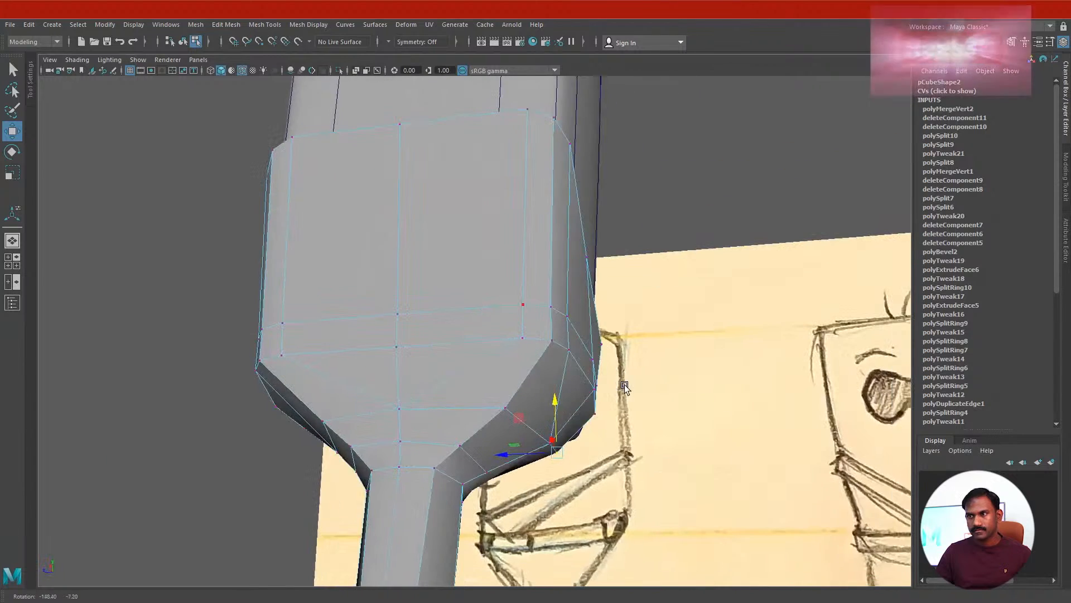
right_click_drag(526, 418, 533, 447, "alt")
left_click_drag(533, 447, 511, 458, "alt")
mouse_move(511, 458)
right_mouse_down("alt")
mouse_move(496, 427)
mouse_move(677, 287)
right_mouse_up("alt")
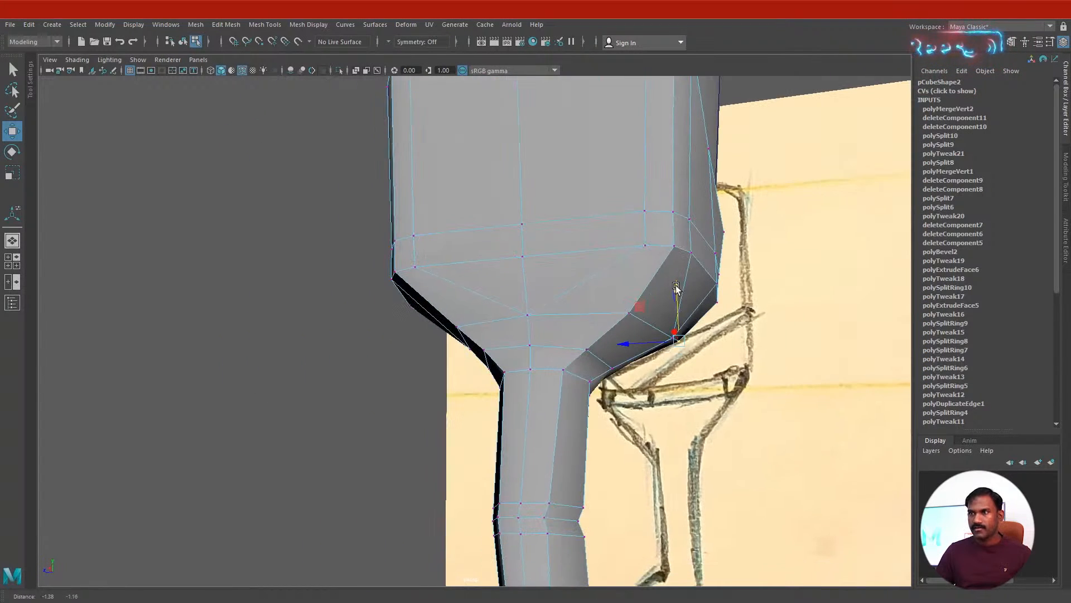
- Show the hip and leg in smoothed display and turn off the wireframe overlay to examine the surface
right_click(584, 270)
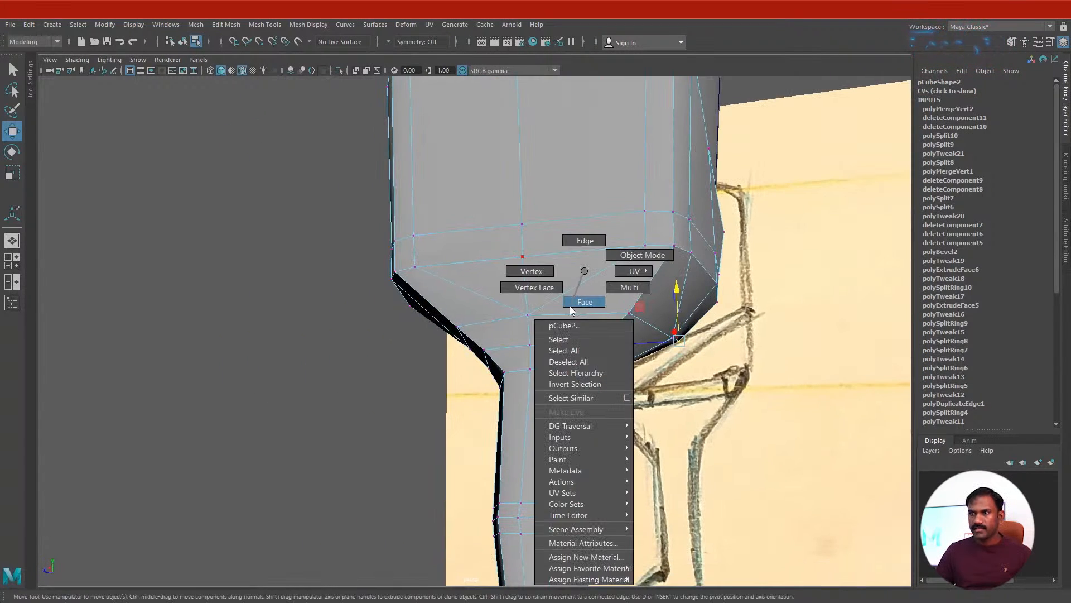
left_click(567, 337)
key("3")
left_click(200, 336)
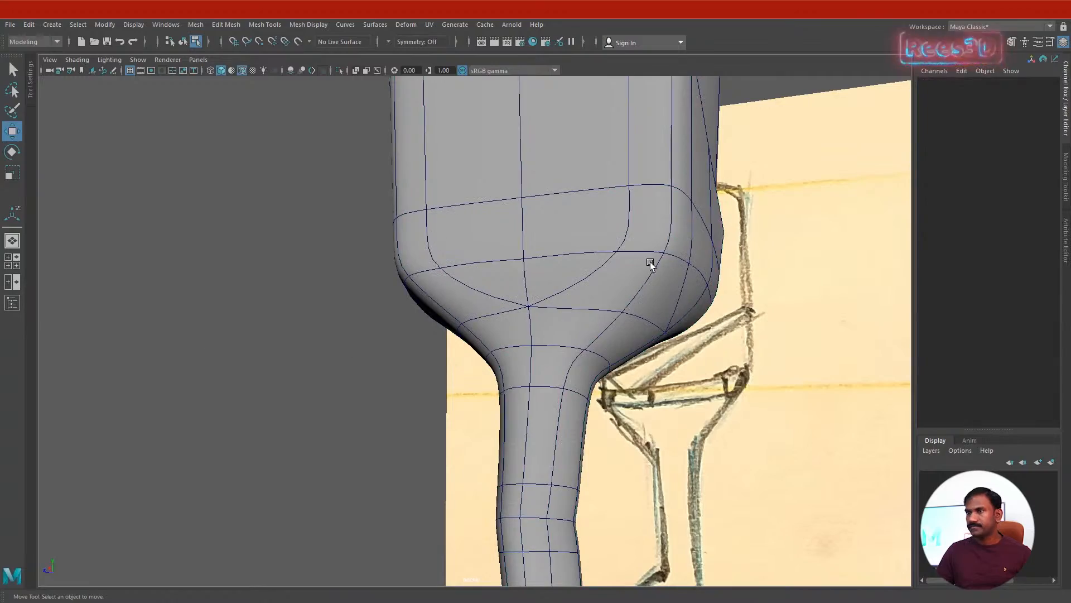
left_click_drag(650, 262, 529, 379, "alt")
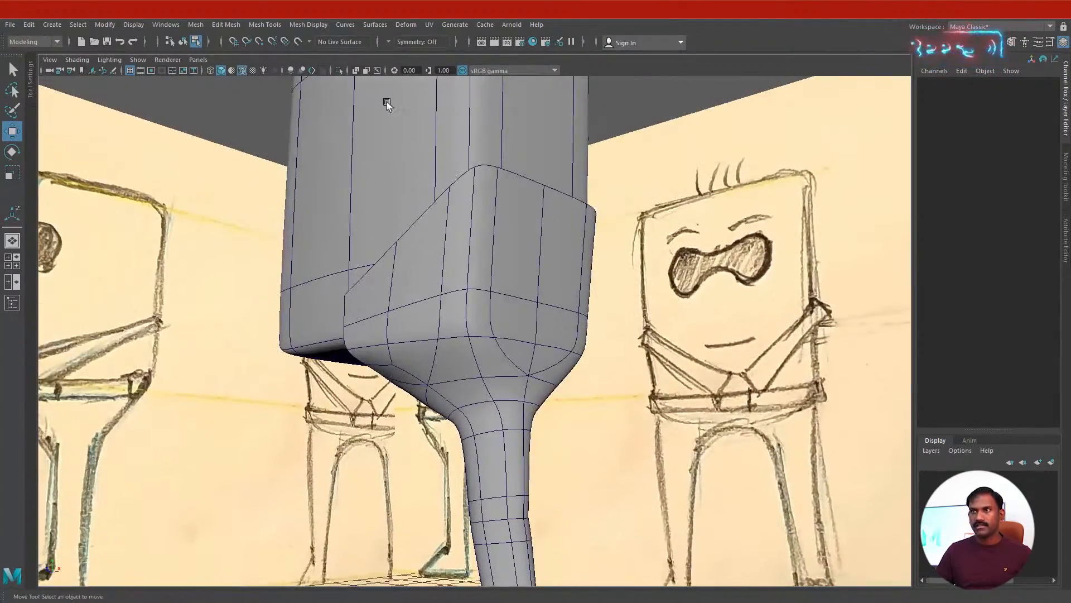
left_click(242, 71)
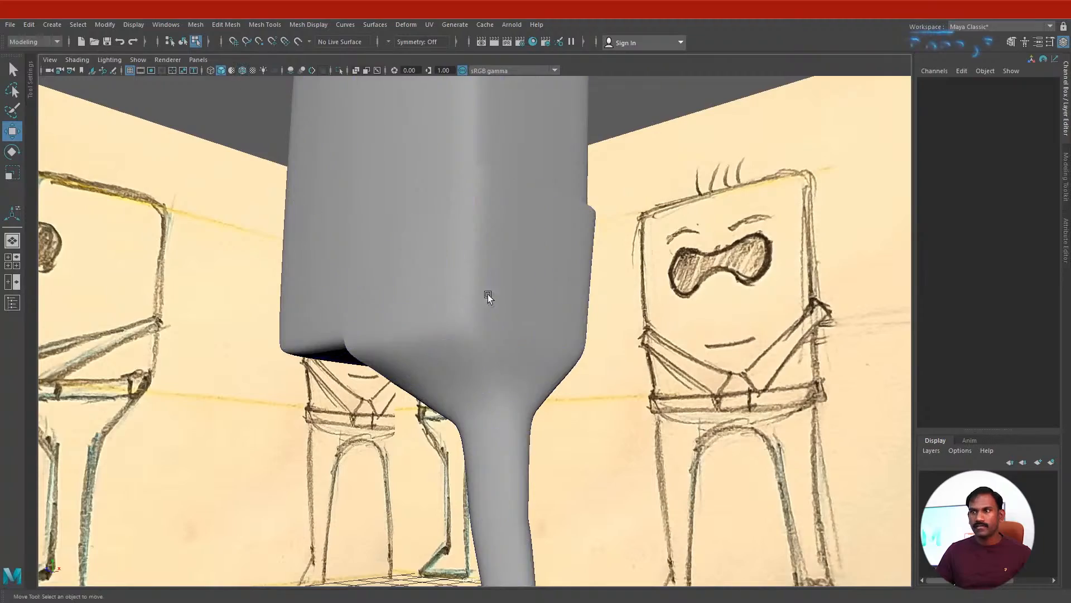
- Return the hip and leg to unsmoothed display and turn the wireframe overlay back on
mouse_move(487, 296)
left_mouse_down("alt")
mouse_move(500, 400)
mouse_move(345, 400)
mouse_move(586, 400)
mouse_move(478, 411)
mouse_move(502, 342)
left_mouse_up("alt")
left_click(502, 343)
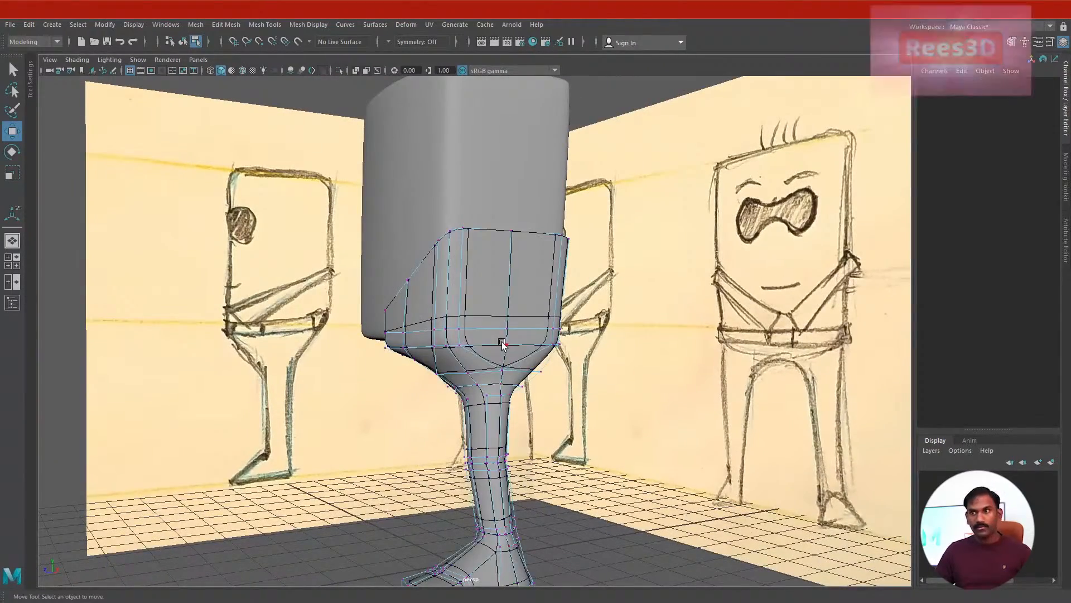
left_click_drag(497, 303, 478, 290, "alt")
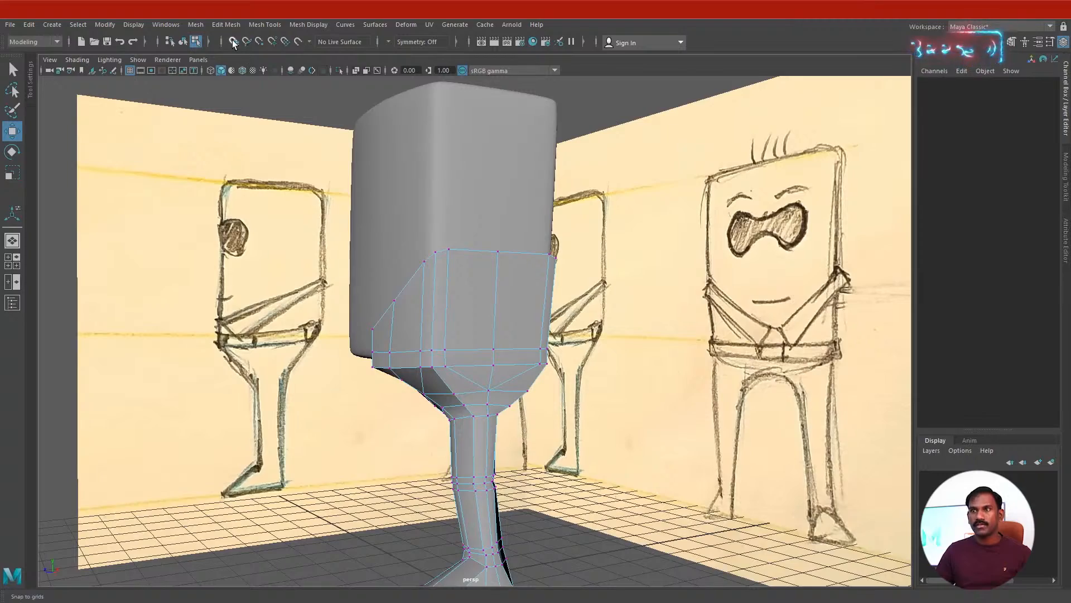
left_click_drag(475, 326, 439, 202, "alt")
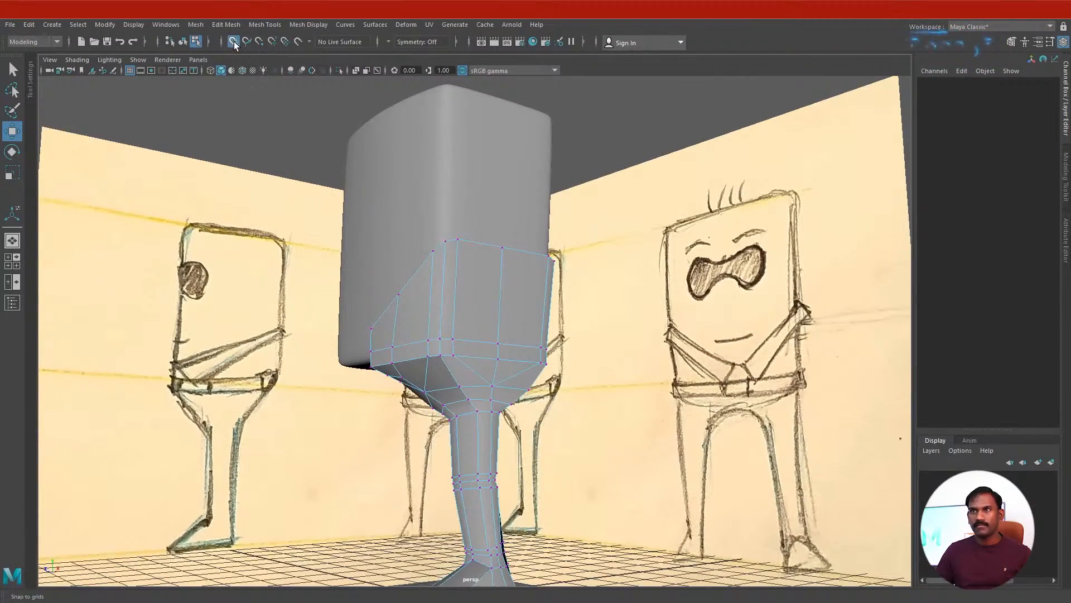
left_click(243, 70)
- Delete the short vertical centre edge on the hip's outer side, just below the belt band
mouse_move(502, 290)
left_mouse_down("alt")
mouse_move(458, 339)
mouse_move(586, 397)
mouse_move(586, 370)
mouse_move(623, 367)
mouse_move(605, 480)
mouse_move(540, 413)
mouse_move(543, 381)
mouse_move(517, 435)
left_mouse_up("alt")
scroll(459, 339, "up", 5)
right_click_drag(514, 282, 527, 326)
right_click_drag(483, 282, 485, 251)
left_click(476, 427)
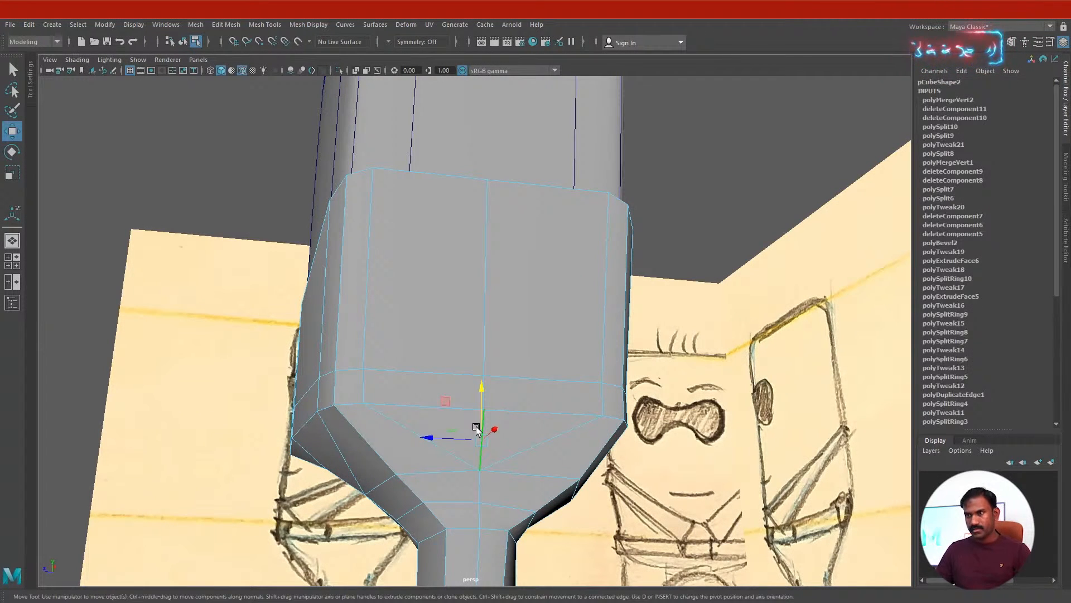
left_click(597, 512)
- Move the belt band's centre vertices on the hip's outer side slightly outward, and ease the lower one back inward
left_click_drag(510, 510, 486, 393, "alt")
left_click(476, 426)
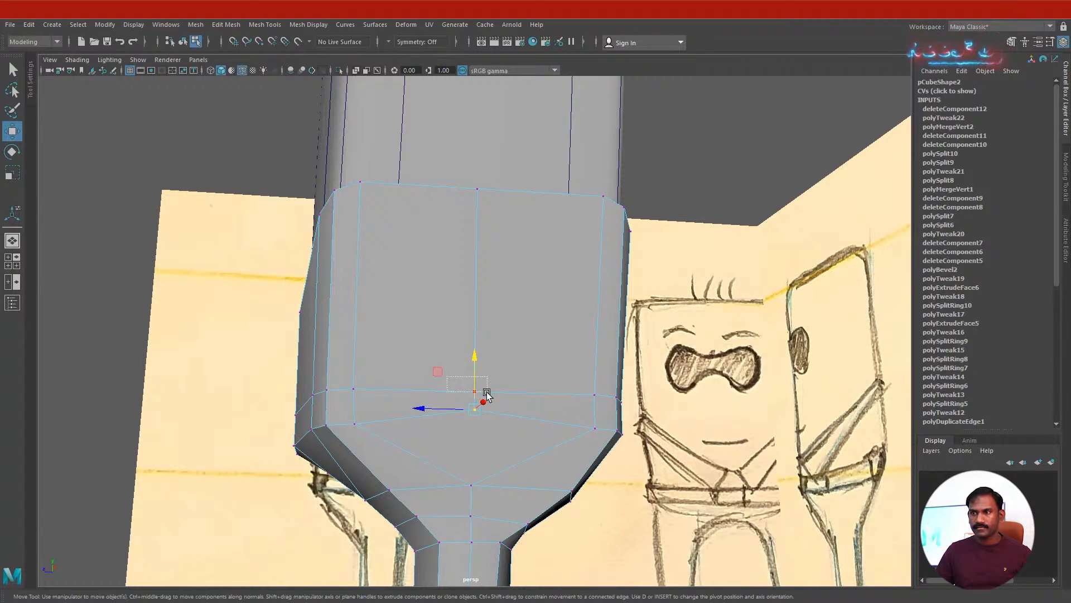
left_click_drag(486, 437, 582, 458, "alt")
left_click_drag(657, 403, 662, 405)
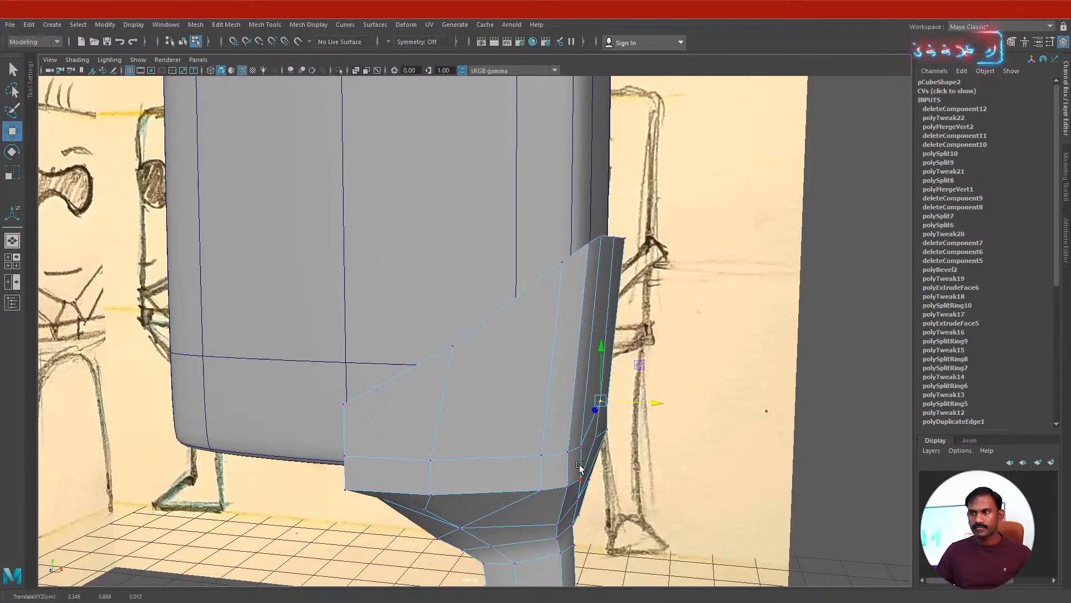
left_click(598, 436)
left_click_drag(625, 436, 621, 437)
- Preview the hip and leg in smoothed display and examine the reshaped surface from several angles
left_click_drag(634, 504, 581, 447, "alt")
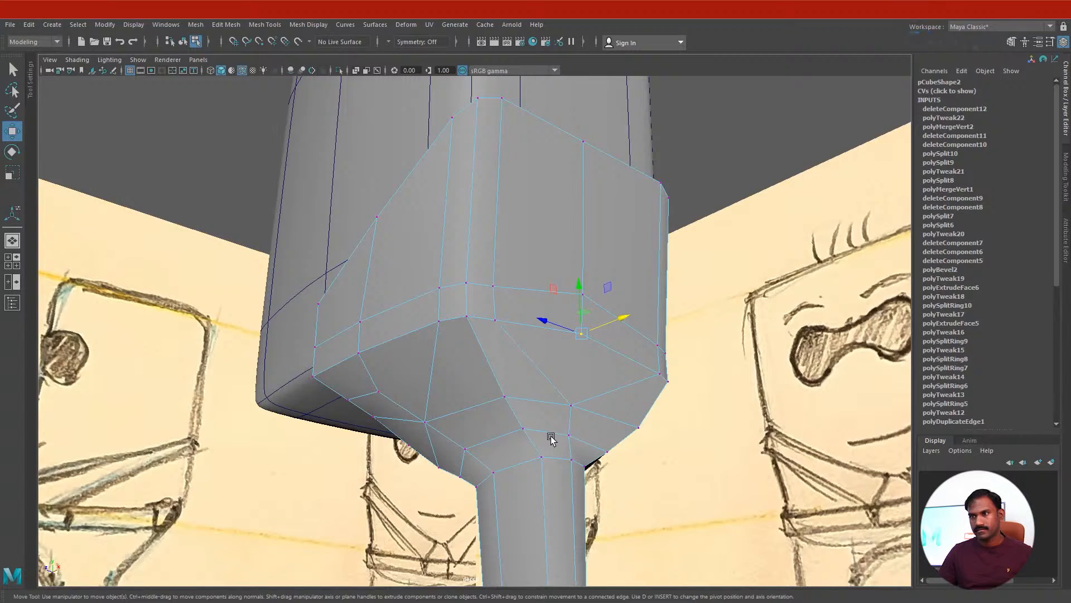
right_click_drag(551, 438, 445, 407, "alt")
left_click_drag(445, 407, 521, 488, "alt")
right_click_drag(527, 406, 505, 352)
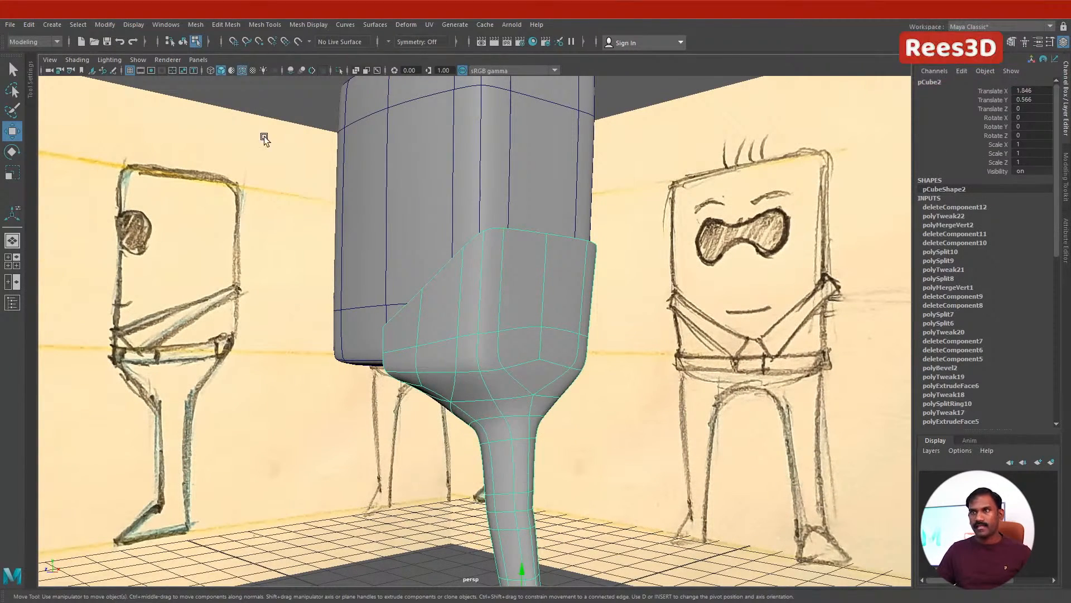
left_click(289, 99)
left_click_drag(289, 99, 435, 380, "alt")
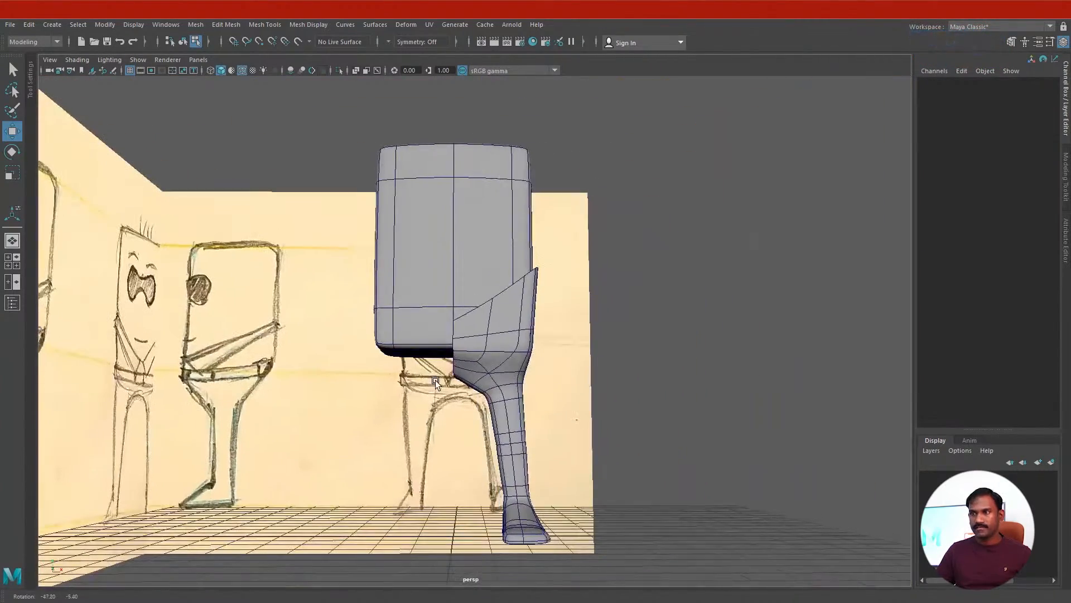
- Select the leg and hip object and delete all construction history in the scene
right_click_drag(508, 394, 472, 394)
mouse_move(520, 350)
right_mouse_down()
mouse_move(514, 385)
mouse_move(509, 349)
right_mouse_up()
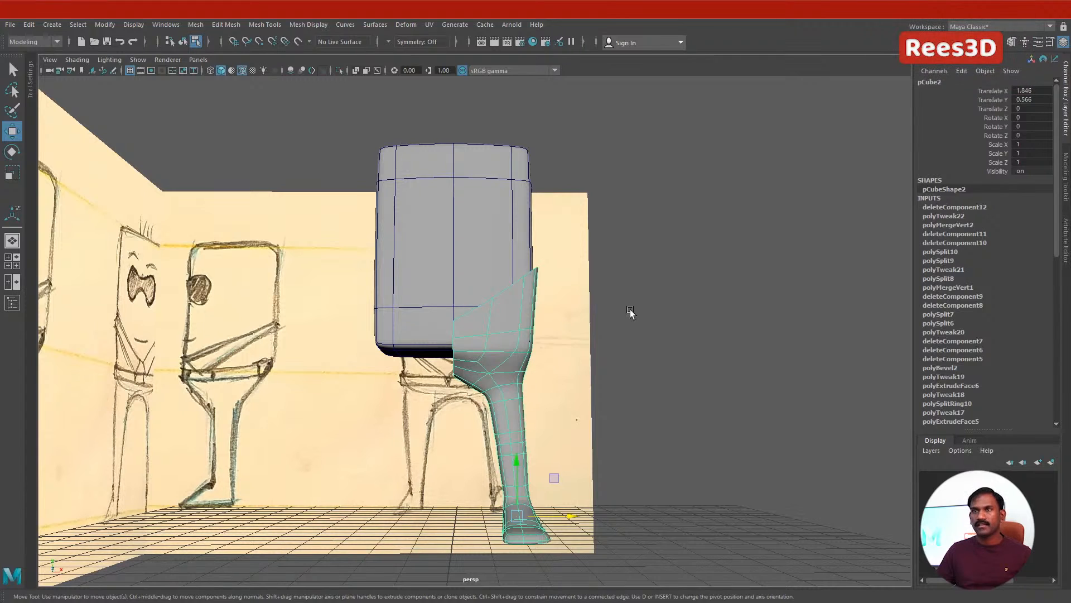
left_click(35, 25)
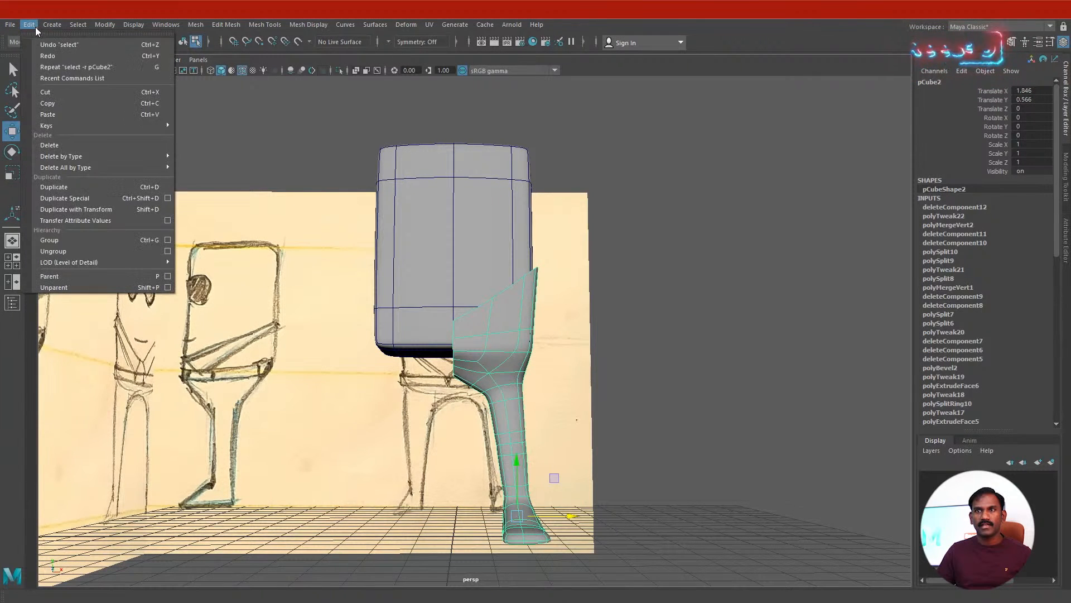
mouse_move(65, 159)
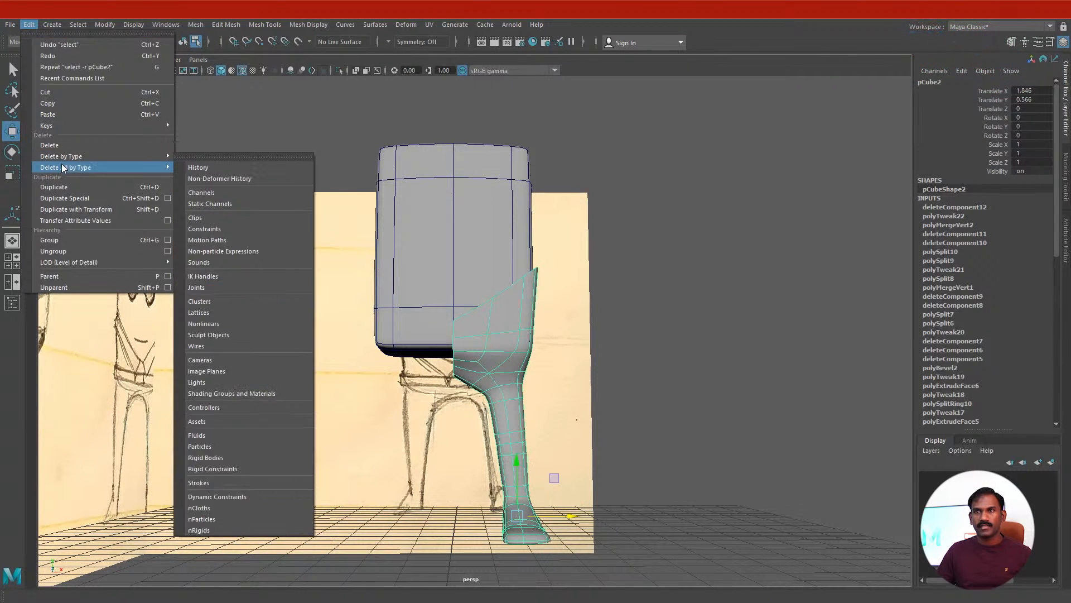
left_click(189, 167)
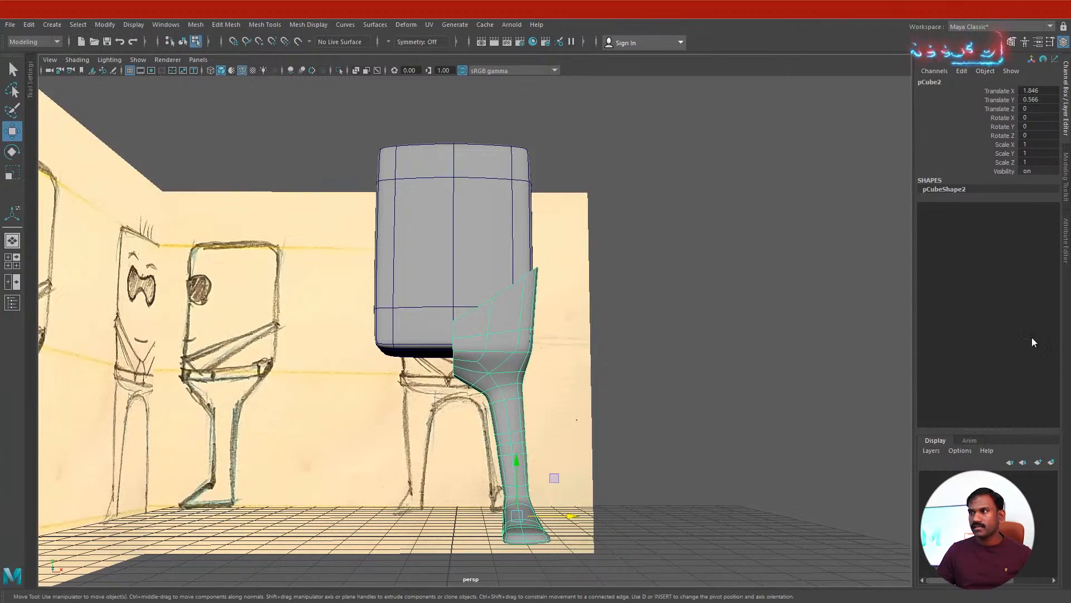
- Move the leg object's pivot sideways to the character's centre line with grid snapping
left_click_drag(630, 448, 582, 462, "alt")
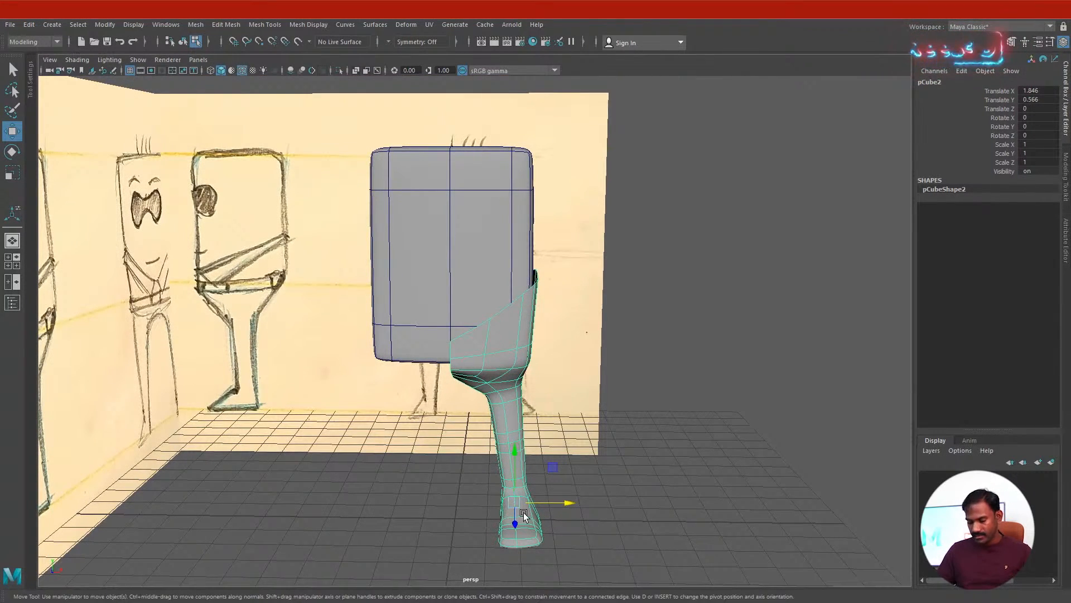
key("d")
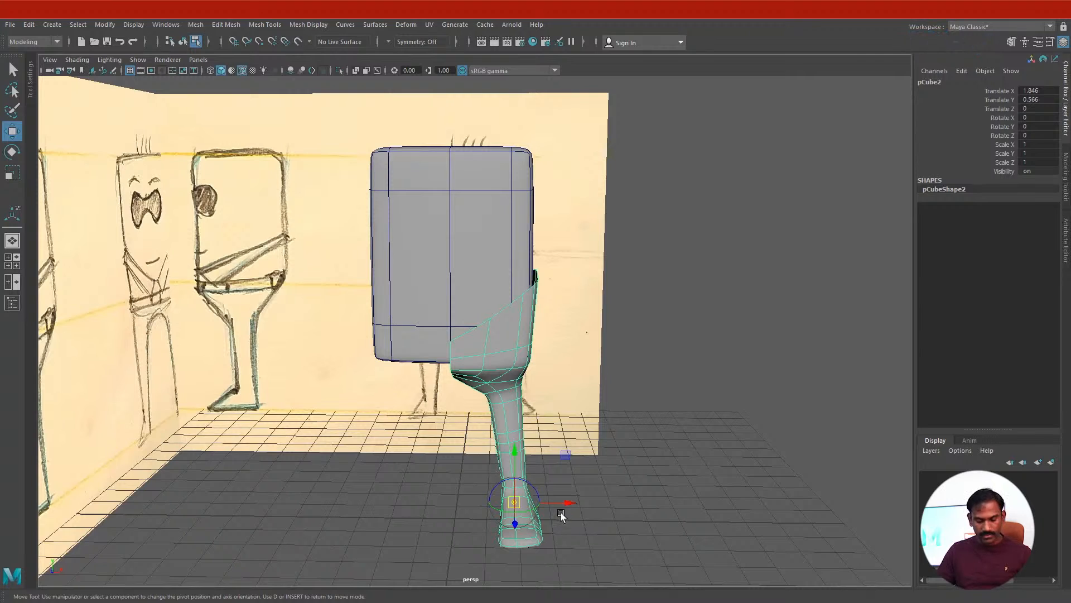
key("x")
mouse_move(571, 504)
left_mouse_down()
mouse_move(466, 493)
mouse_move(535, 465)
mouse_move(472, 448)
left_mouse_up()
key("d")
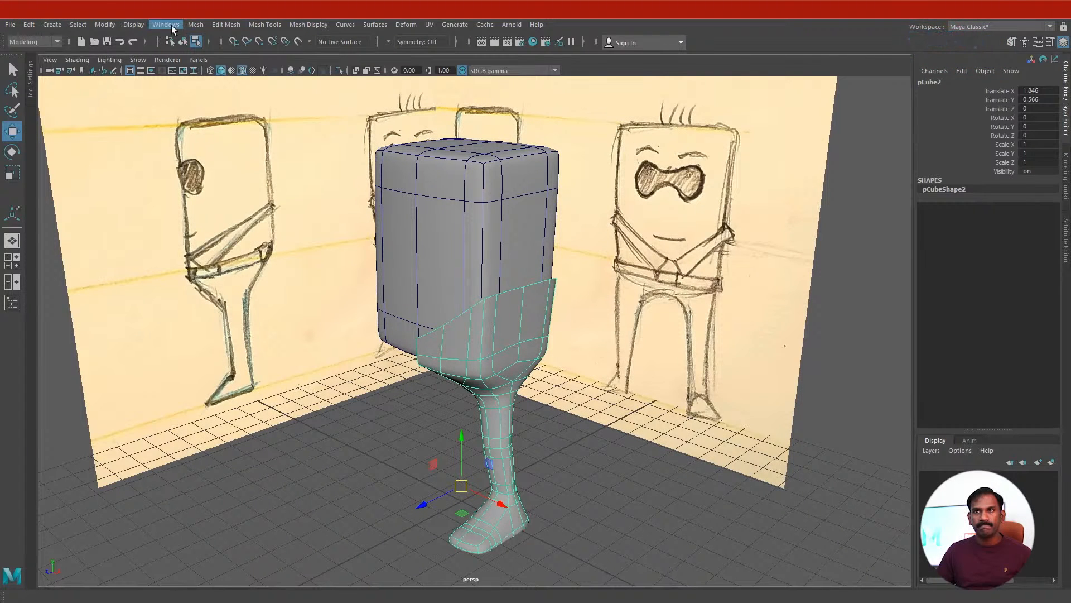
- Mirror the leg and hip piece across the character's centre line to create the opposite leg, and inspect the pair
left_click(190, 23)
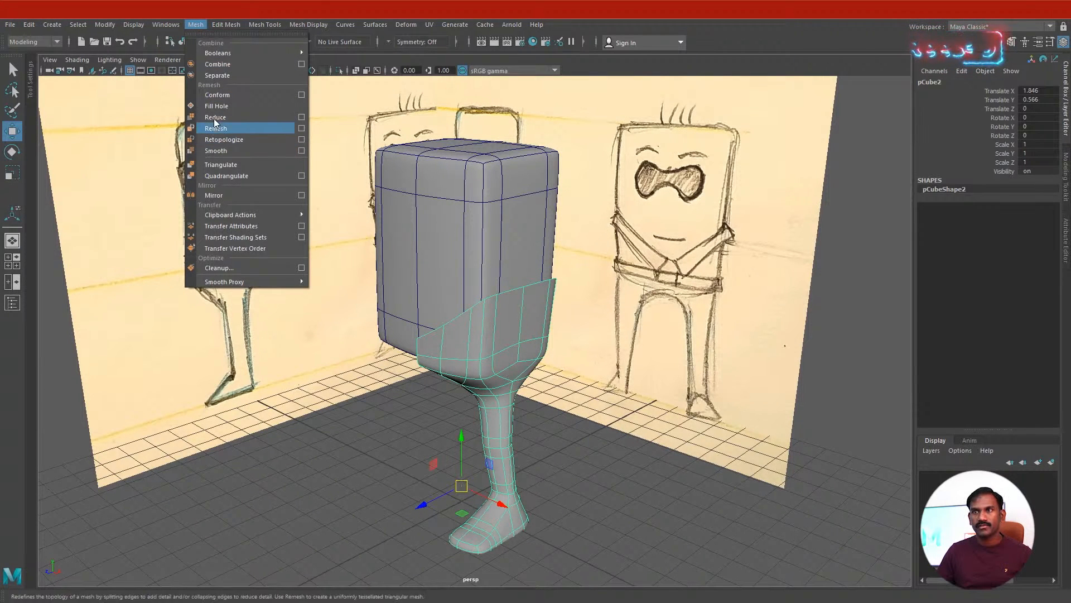
left_click(213, 196)
left_click_drag(368, 300, 407, 288, "alt")
left_click_drag(459, 312, 524, 311, "alt")
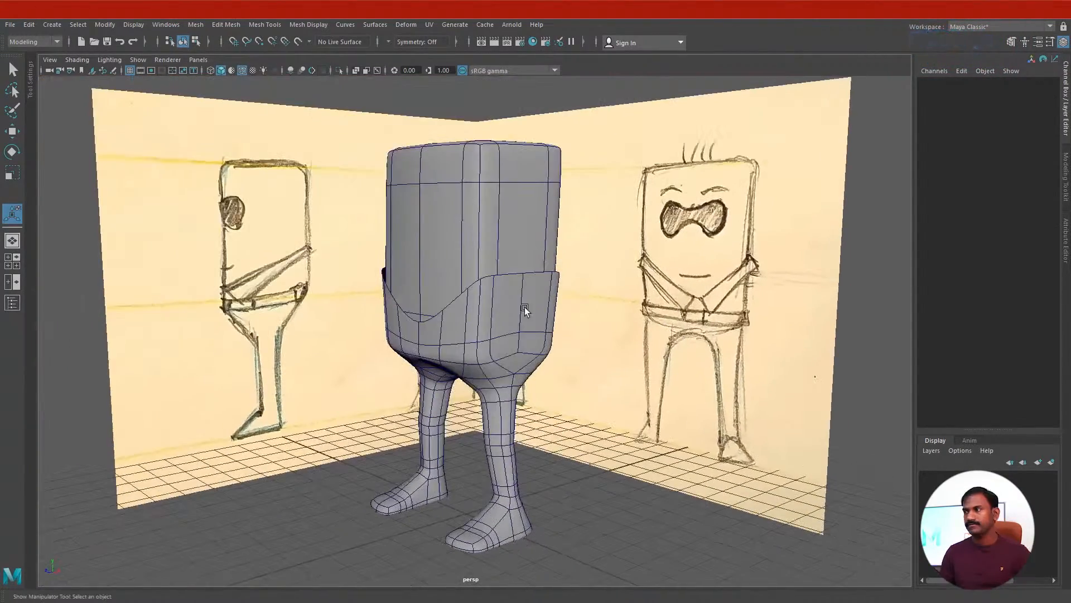